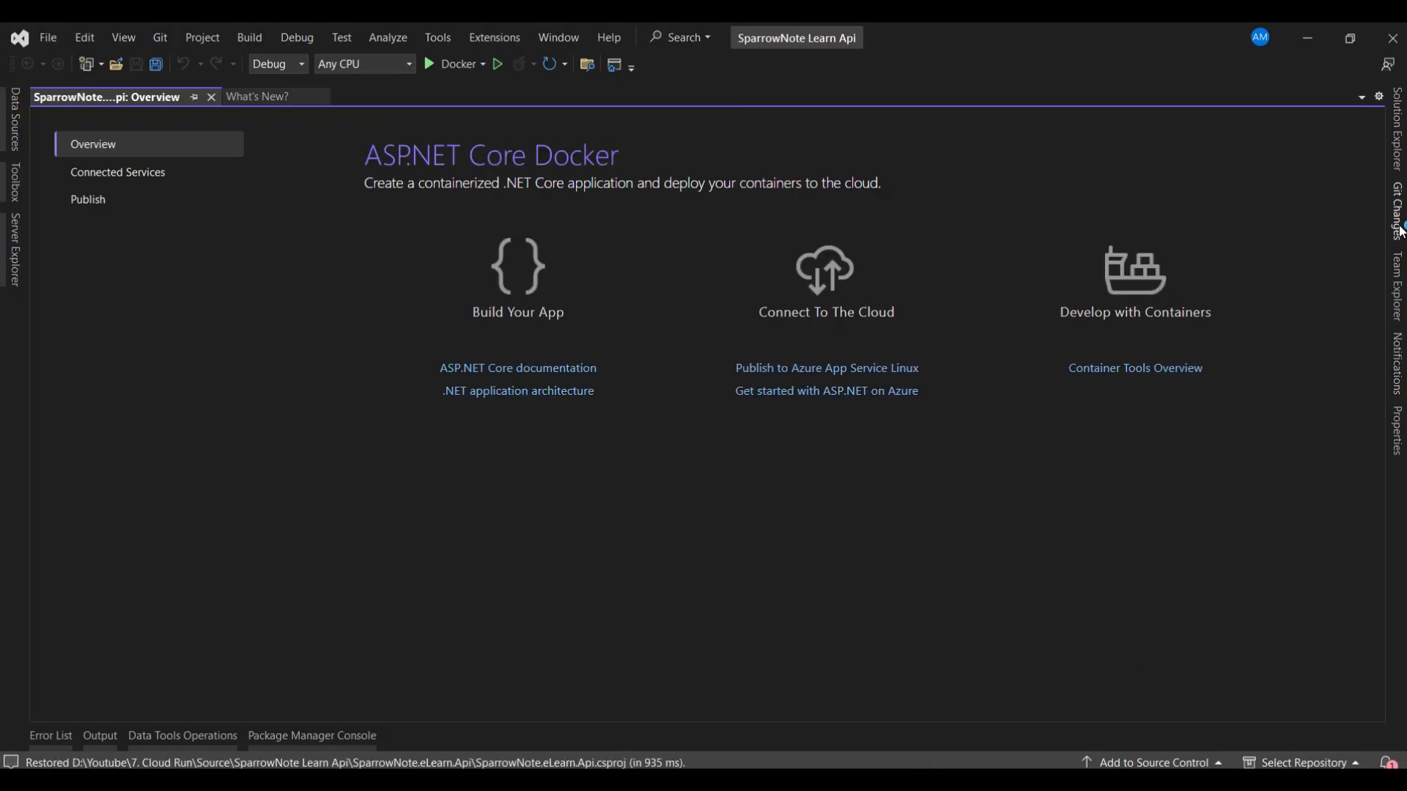
- Open the Dockerfile of the SparrowNote.eLearn.Api project and review its base, build, publish and final stages
{"action": "left_click", "coordinate": [1400, 147]}
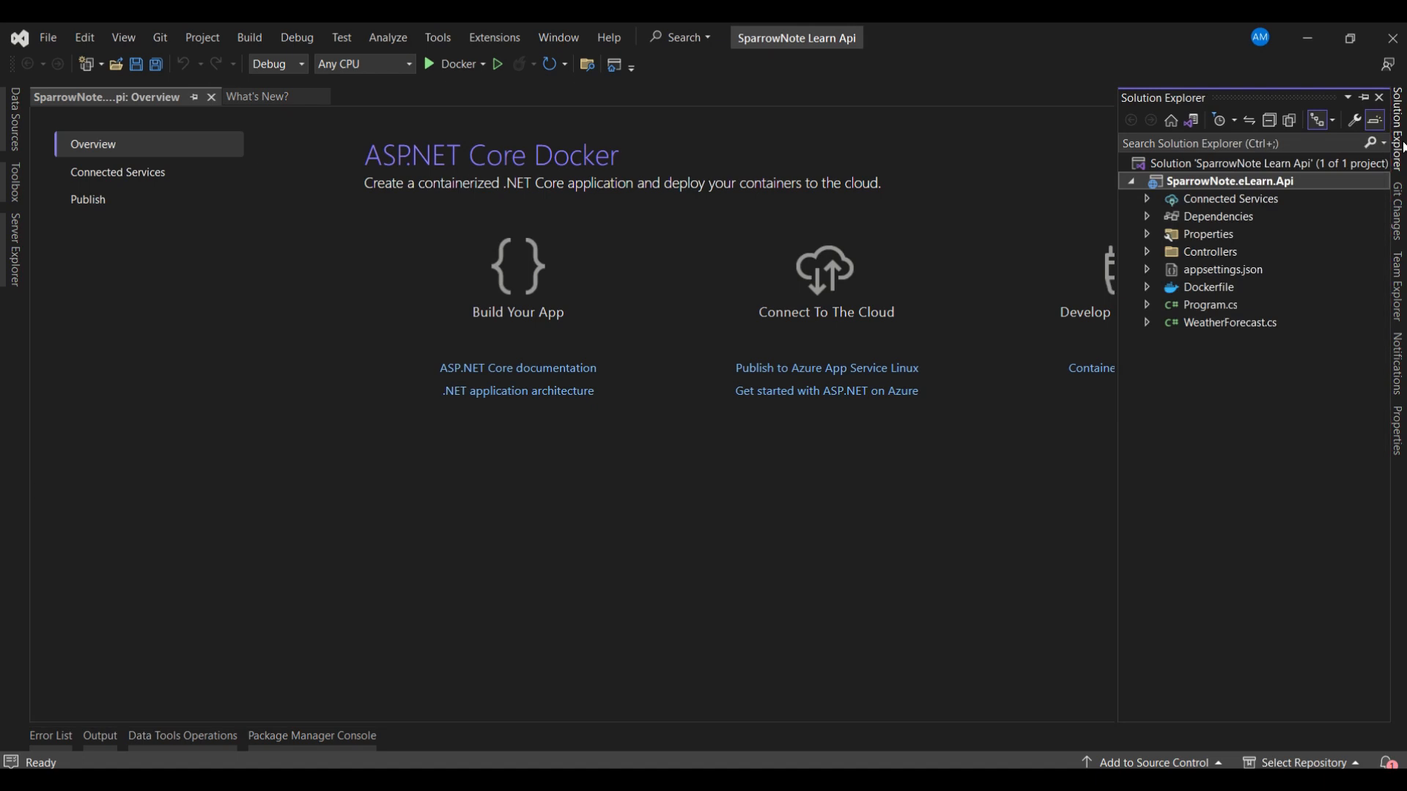
{"action": "double_click", "coordinate": [1199, 286]}
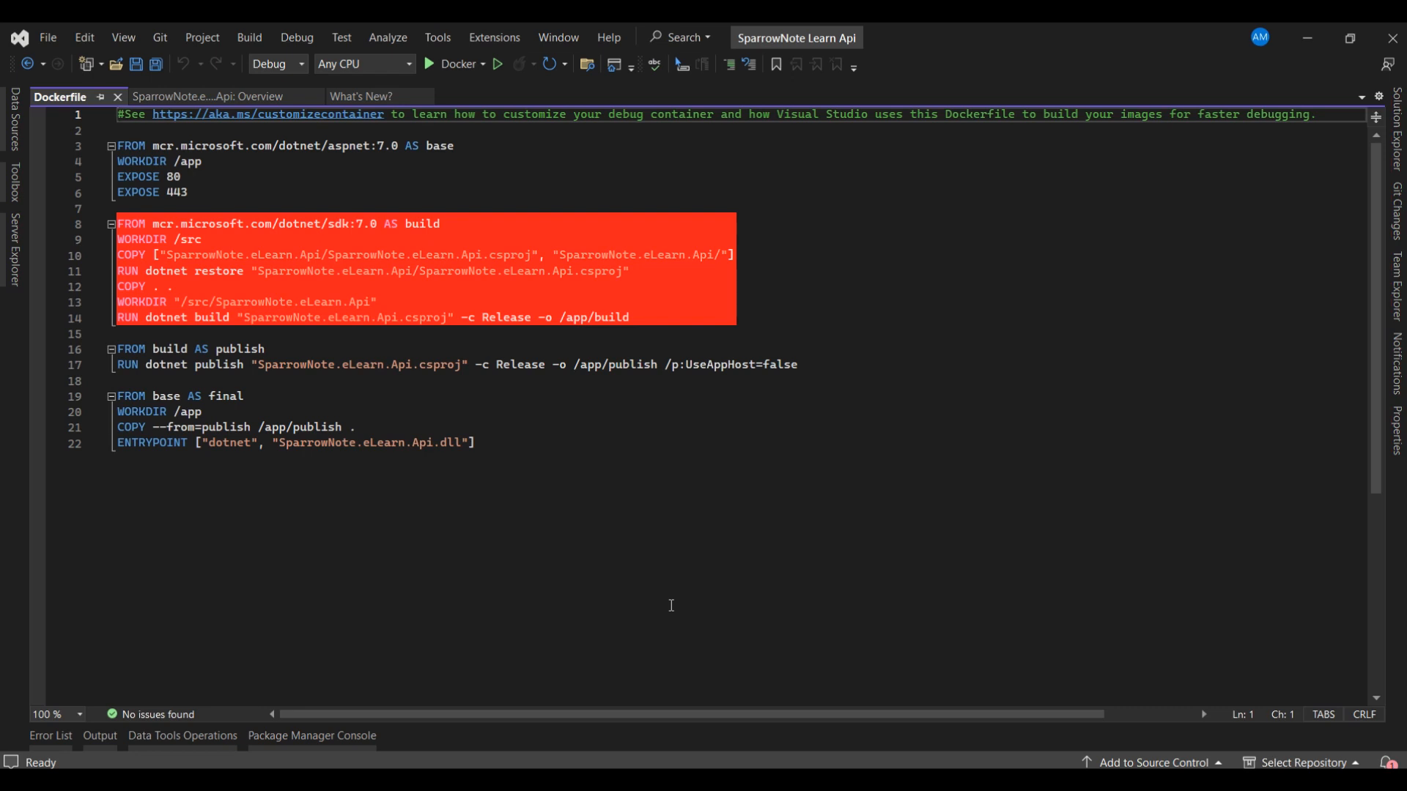
{"action": "key", "text": "ctrl+alt+l"}
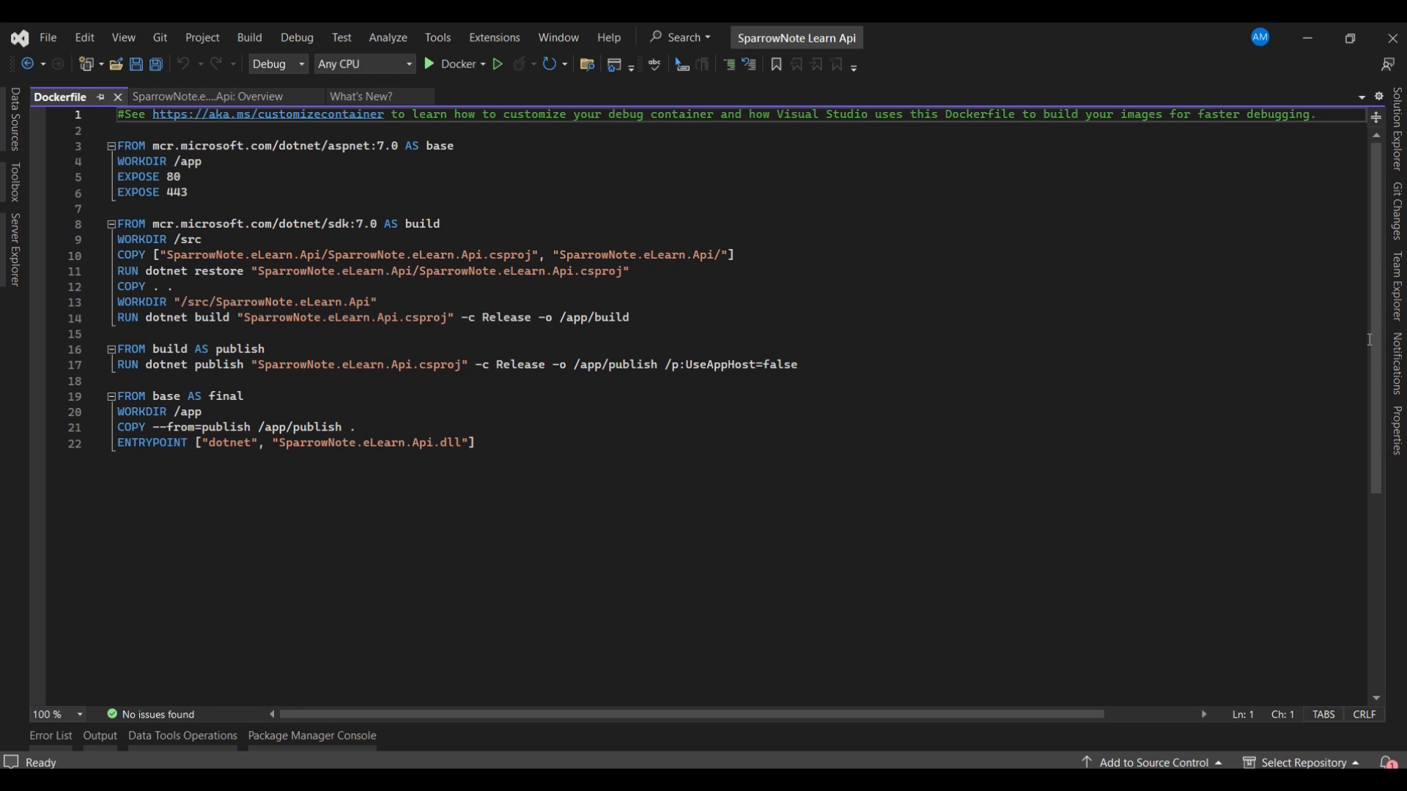
- Open WeatherForecastController.cs from the project's Controllers folder to view its code
{"action": "left_click", "coordinate": [1397, 131]}
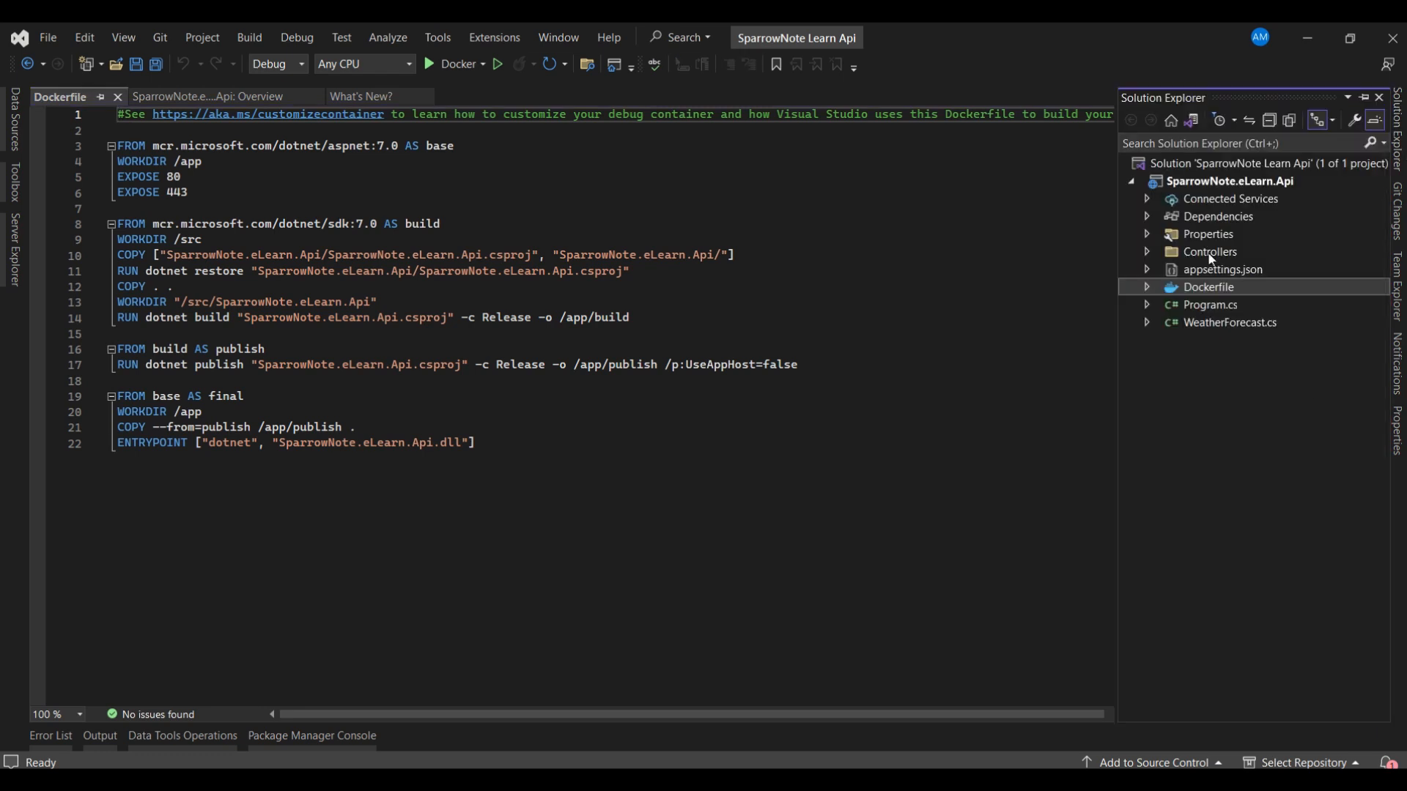
{"action": "left_click", "coordinate": [1149, 252]}
{"action": "left_click", "coordinate": [1291, 279]}
{"action": "double_click", "coordinate": [1288, 274]}
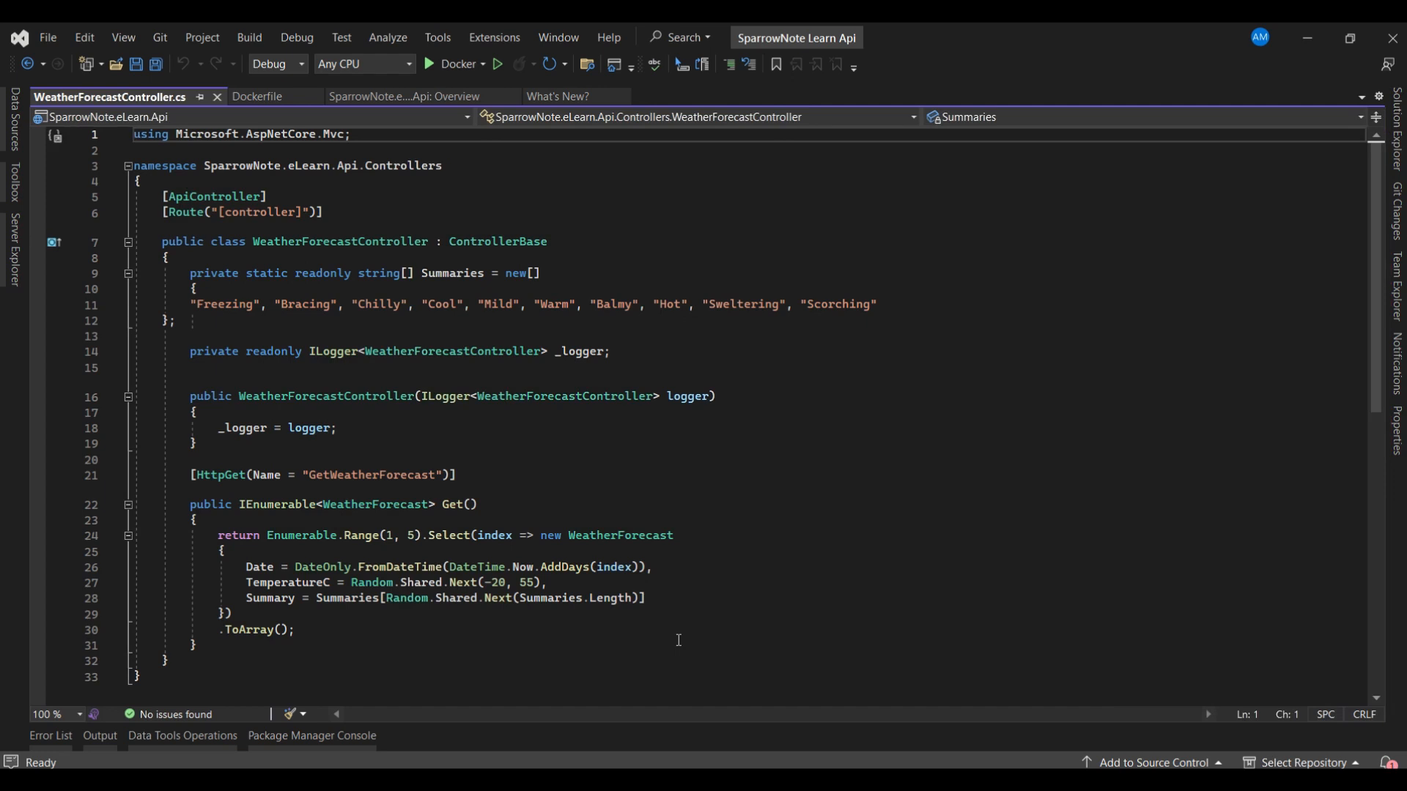
- Run the API in Docker, execute the GET /WeatherForecast request in Swagger UI and review its response
{"action": "left_click", "coordinate": [448, 66]}
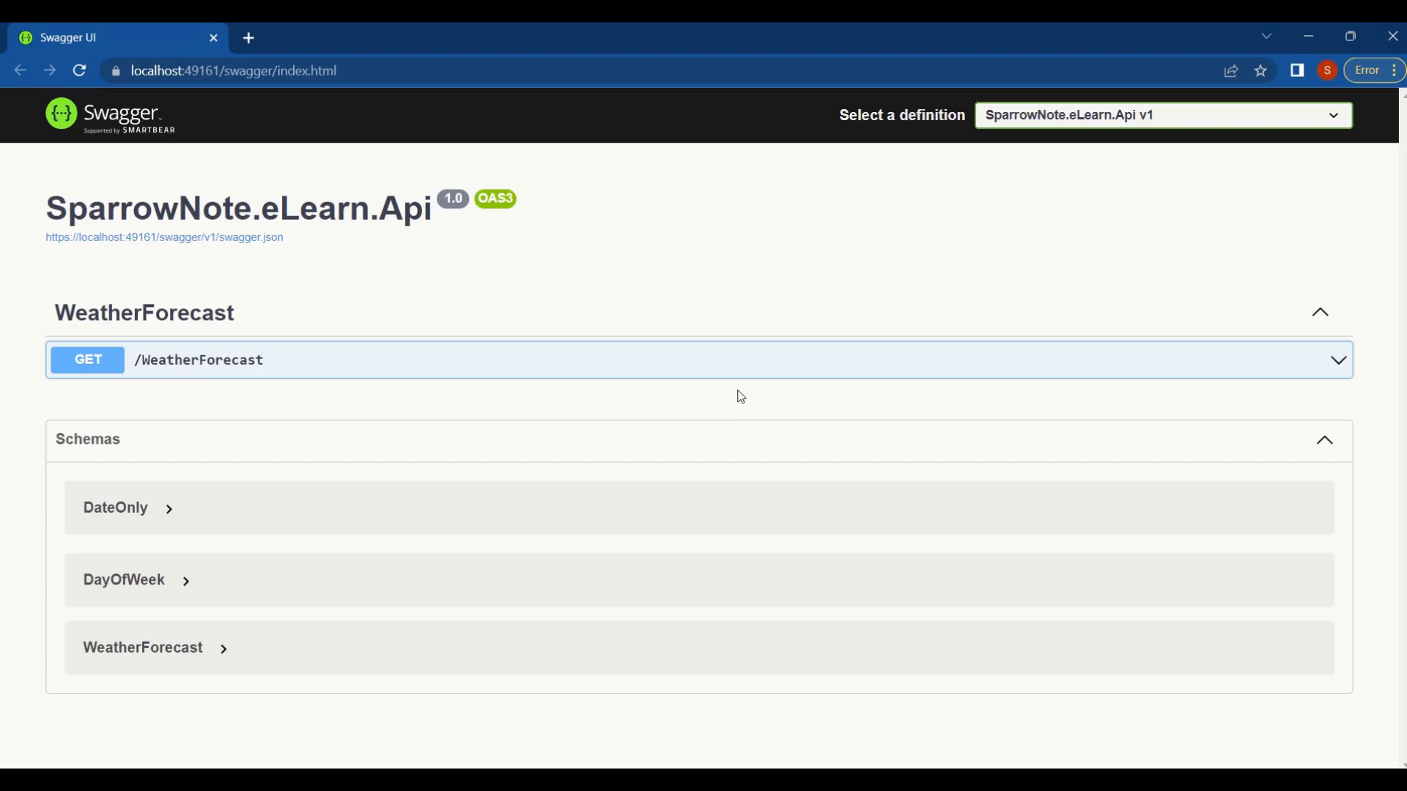
{"action": "left_click", "coordinate": [269, 361]}
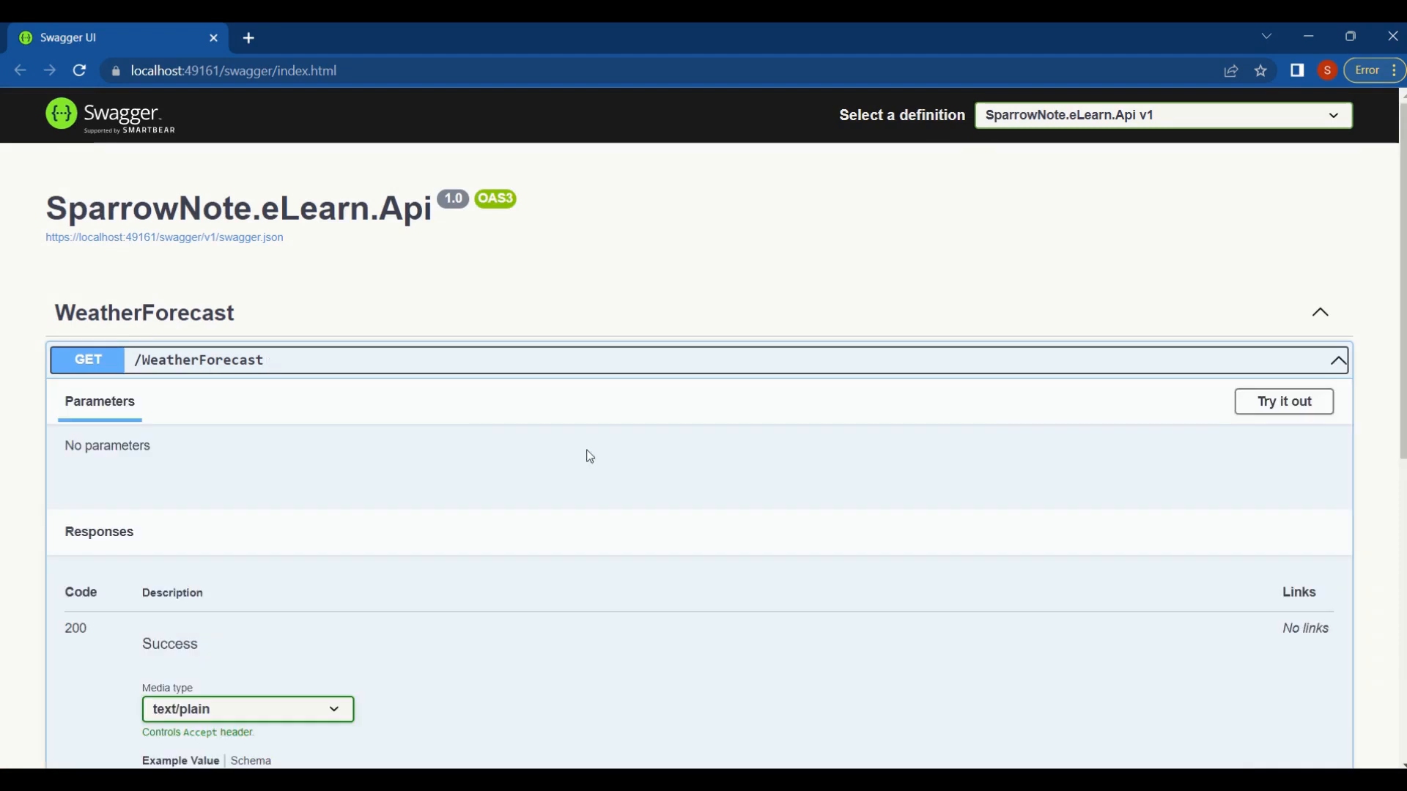
{"action": "scroll", "coordinate": [732, 462], "scroll_direction": "down", "scroll_amount": 3}
{"action": "left_click", "coordinate": [1279, 220]}
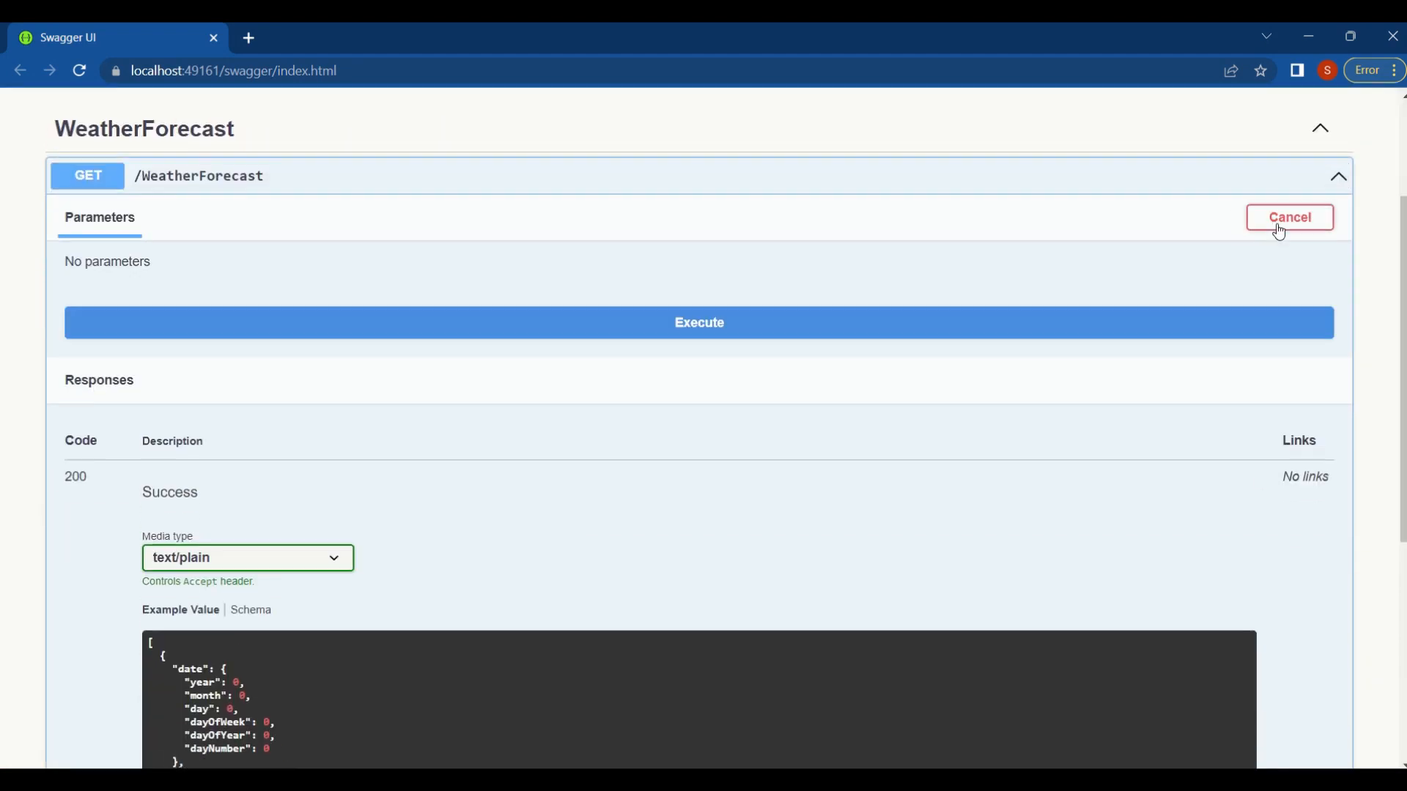
{"action": "left_click", "coordinate": [651, 335]}
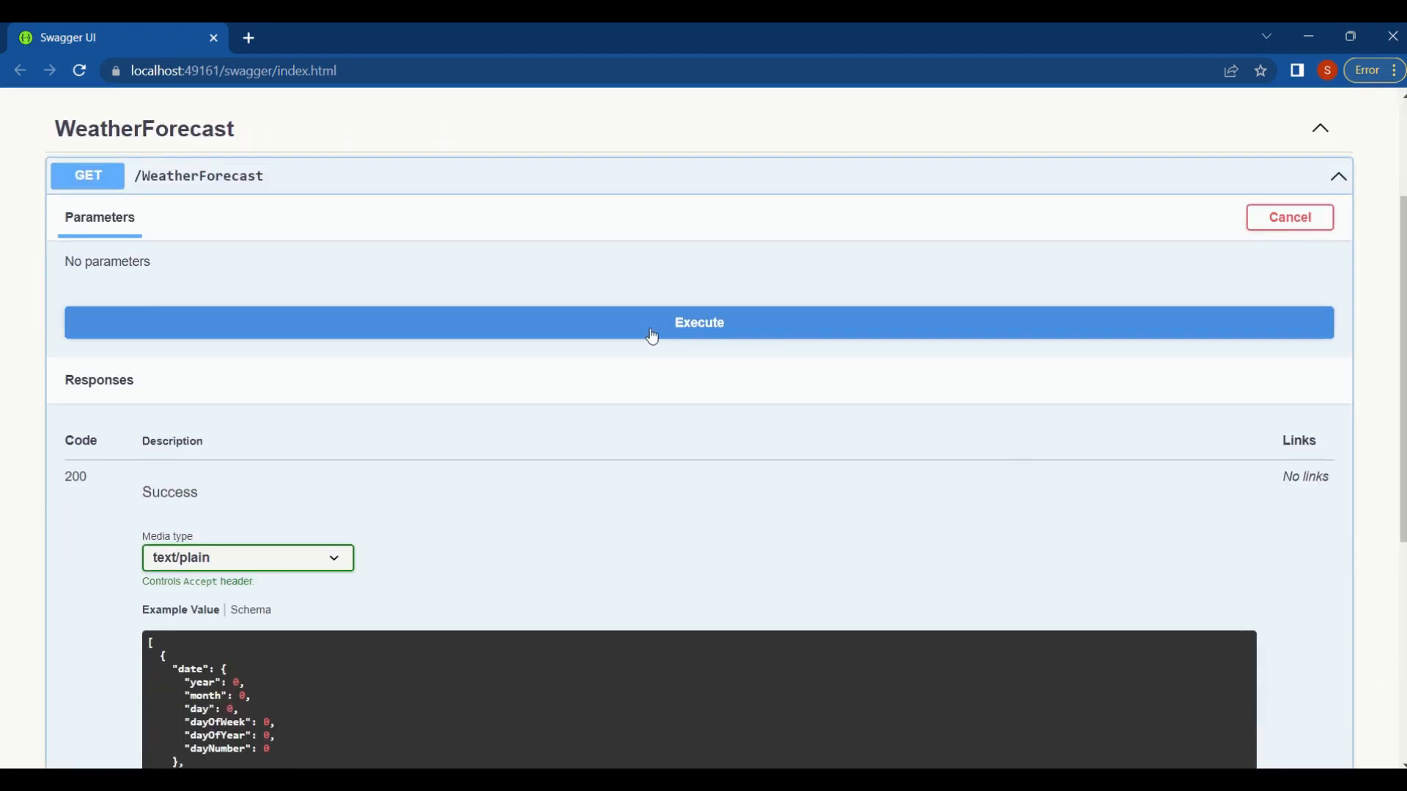
{"action": "scroll", "coordinate": [877, 526], "scroll_direction": "down", "scroll_amount": 8}
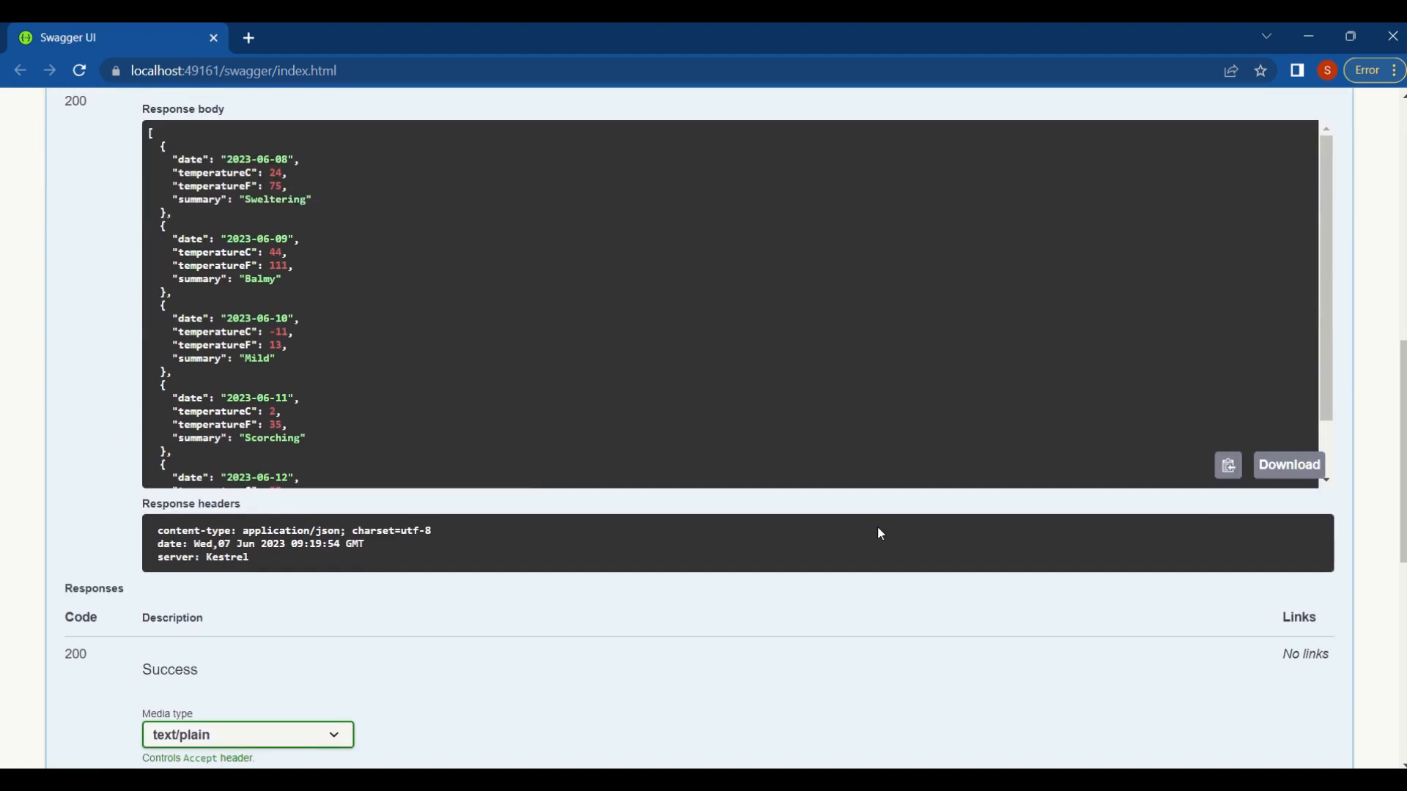
{"action": "scroll", "coordinate": [880, 534], "scroll_direction": "up", "scroll_amount": 1}
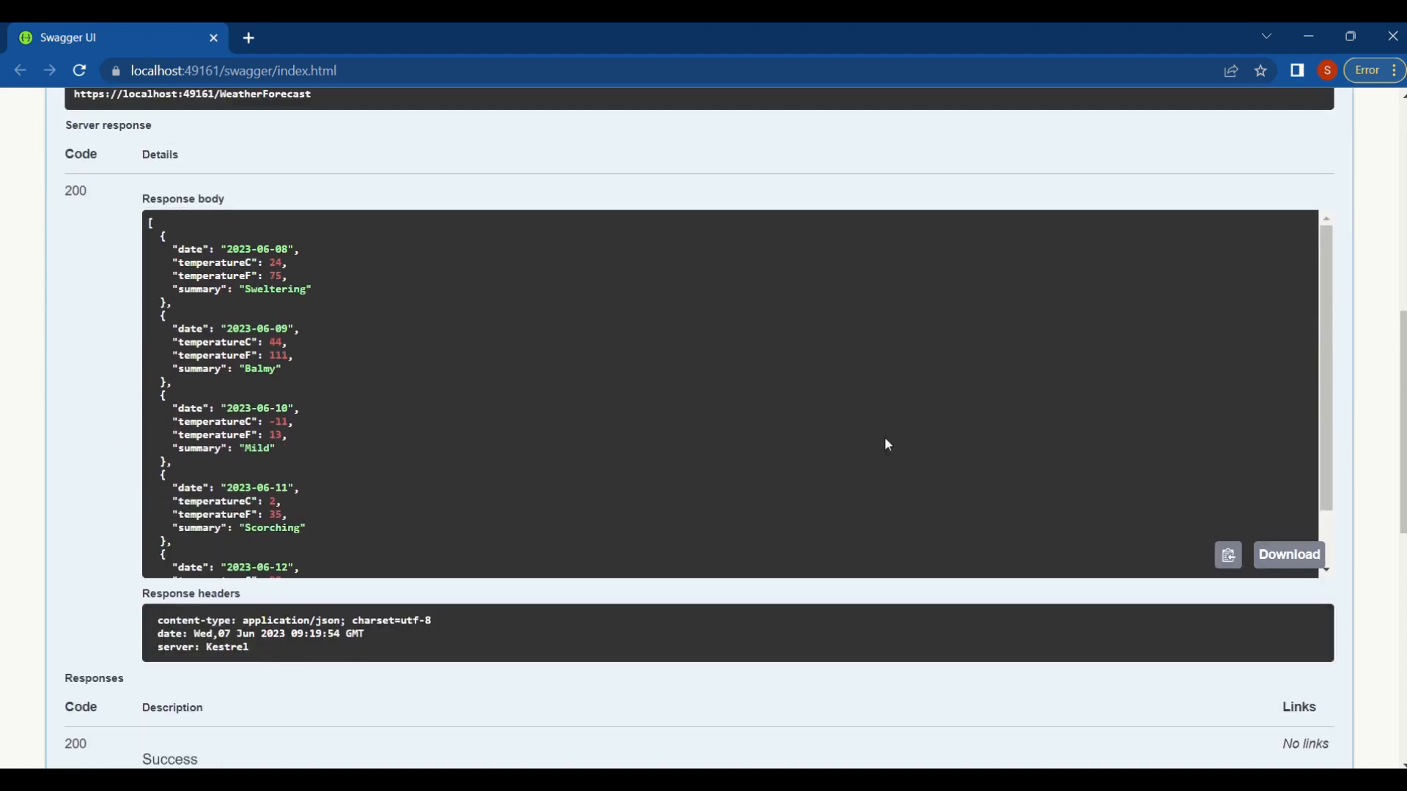
{"action": "scroll", "coordinate": [1348, 423], "scroll_direction": "up", "scroll_amount": 8}
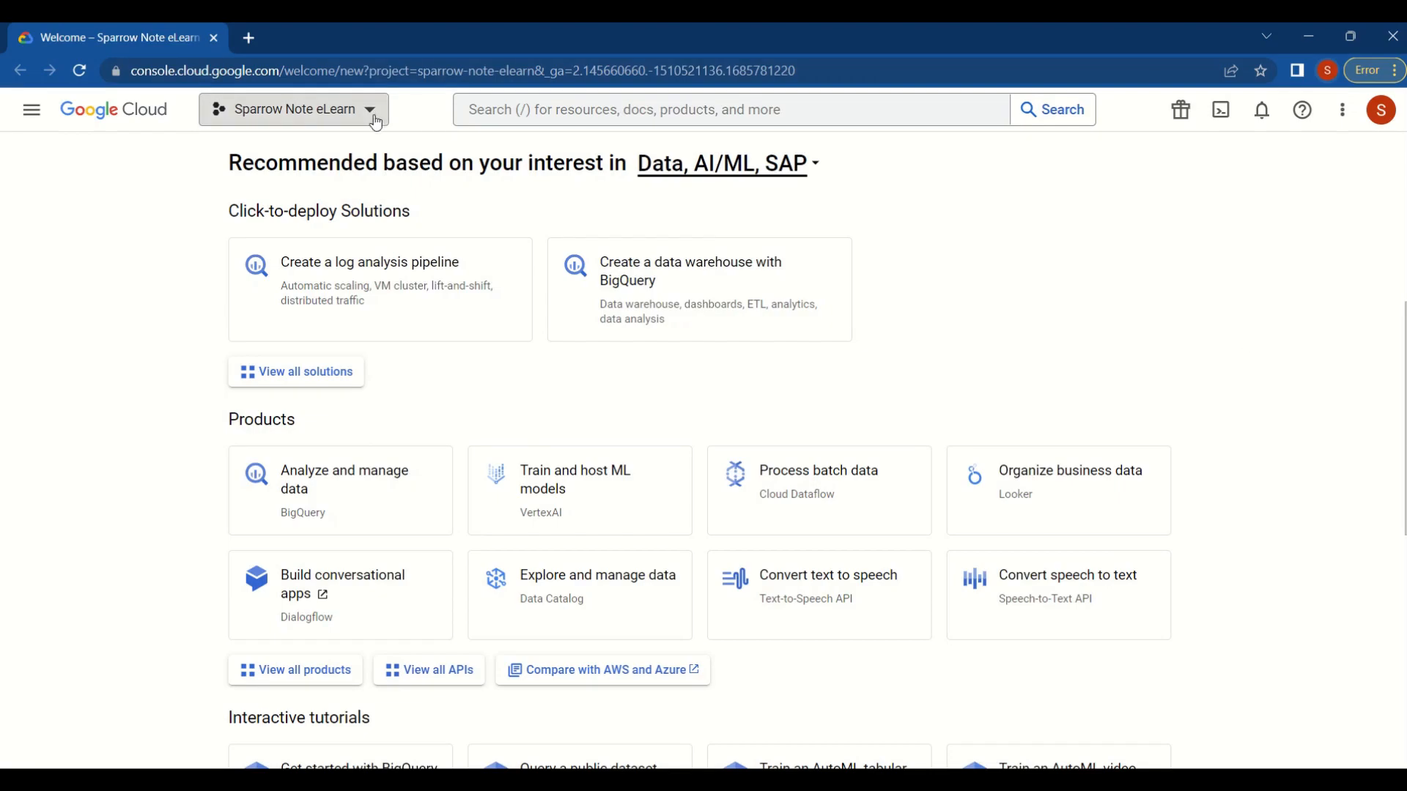
- In the Google Cloud console, create a new project named Cloud Run Project with no organization
{"action": "left_click", "coordinate": [370, 114]}
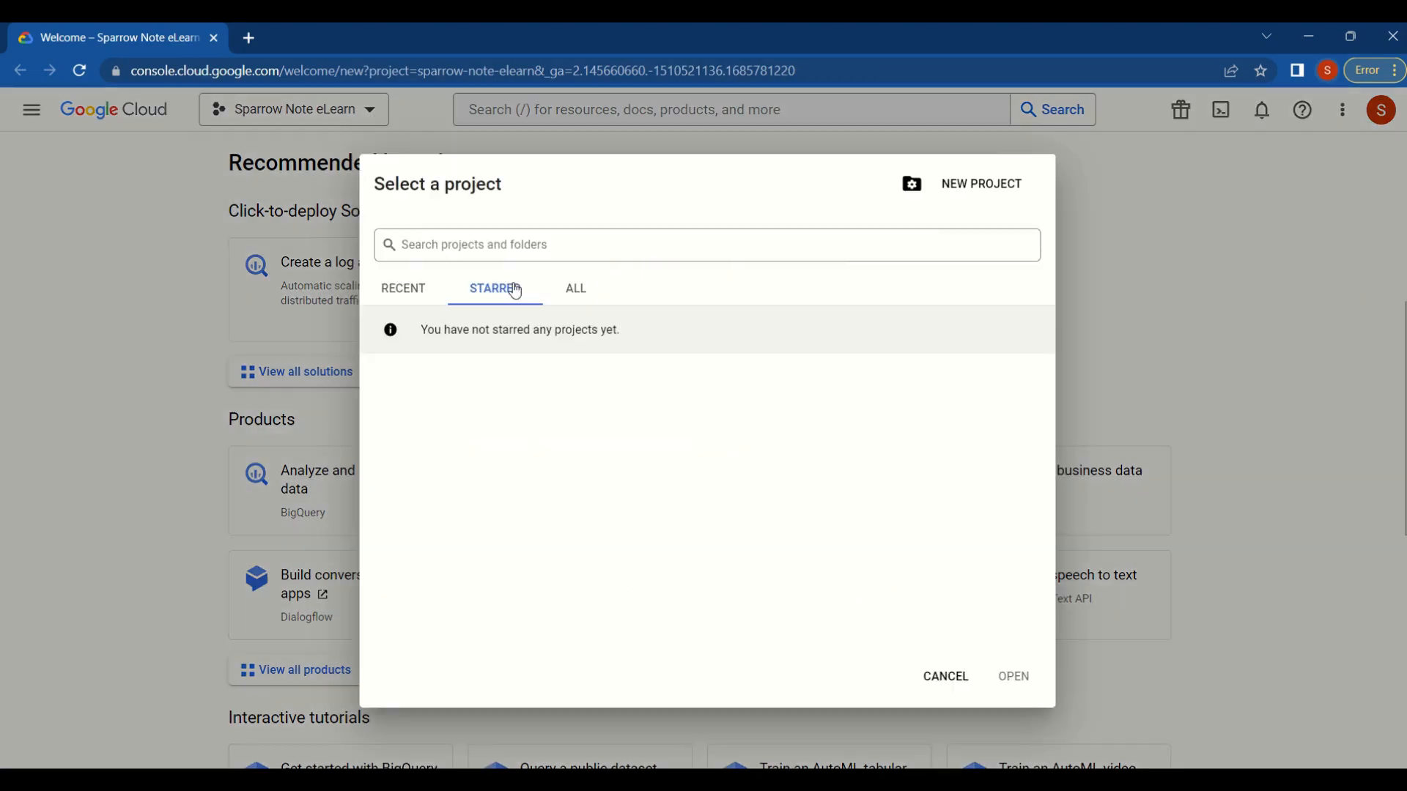
{"action": "left_click", "coordinate": [975, 192]}
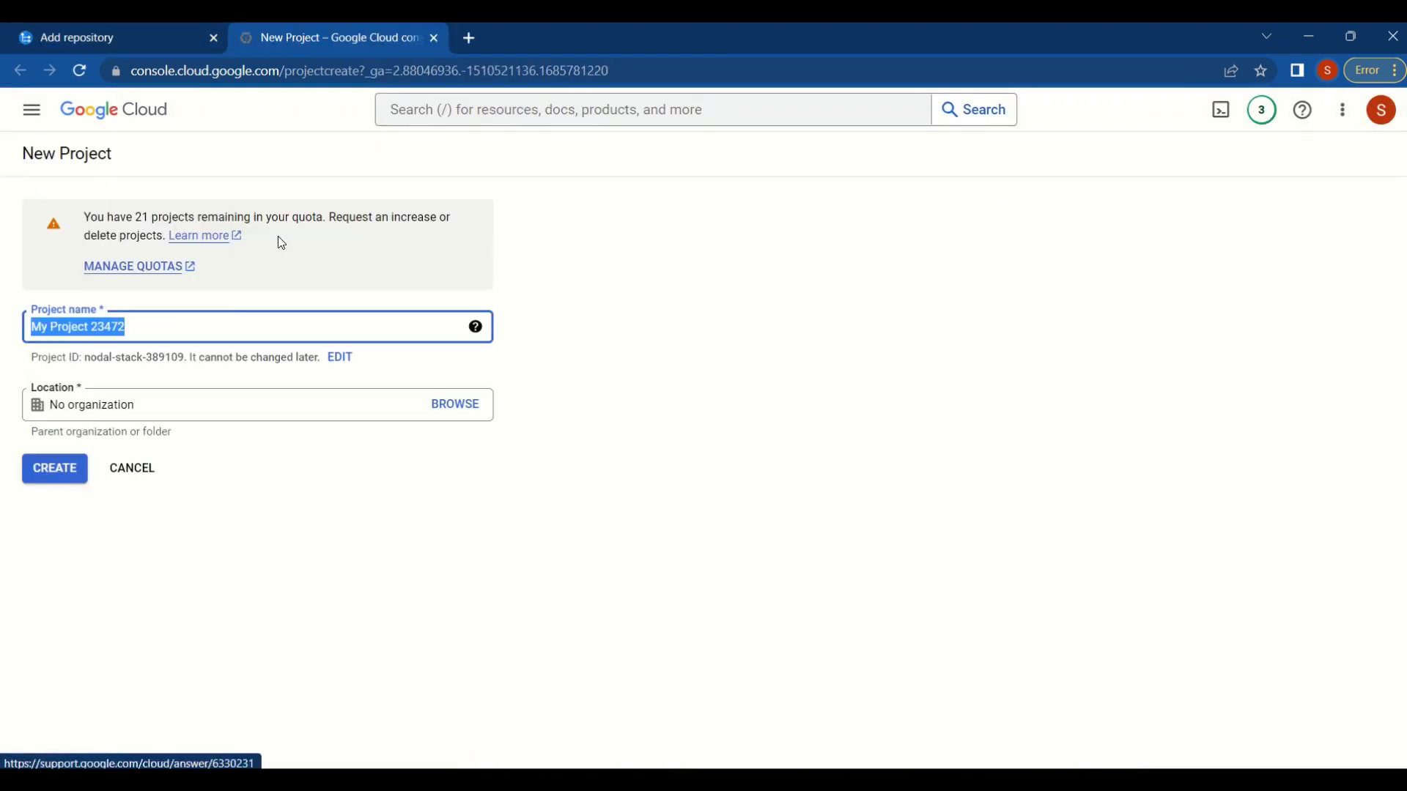
{"action": "type", "text": "Cloud"}
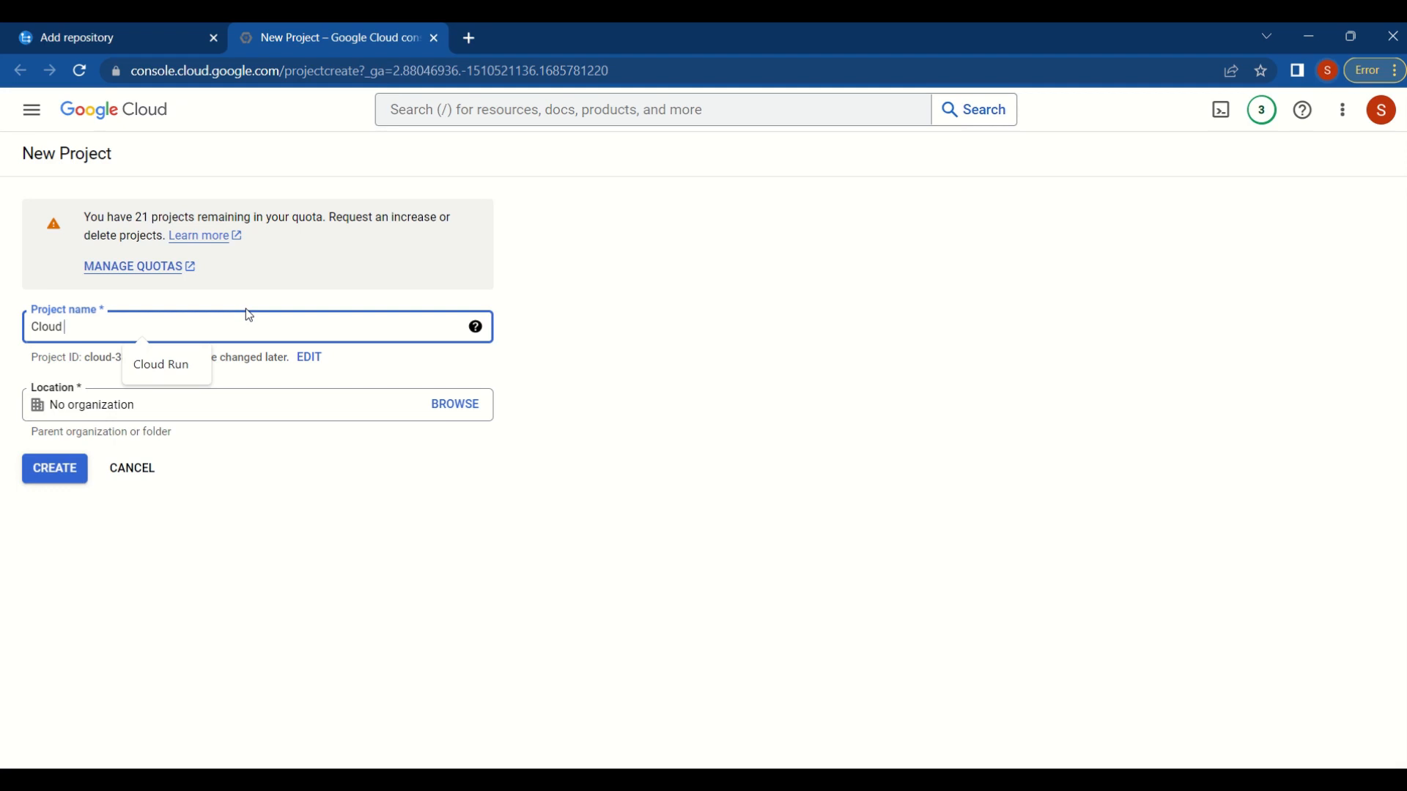
{"action": "type", "text": " Ru"}
{"action": "type", "text": "Projec"}
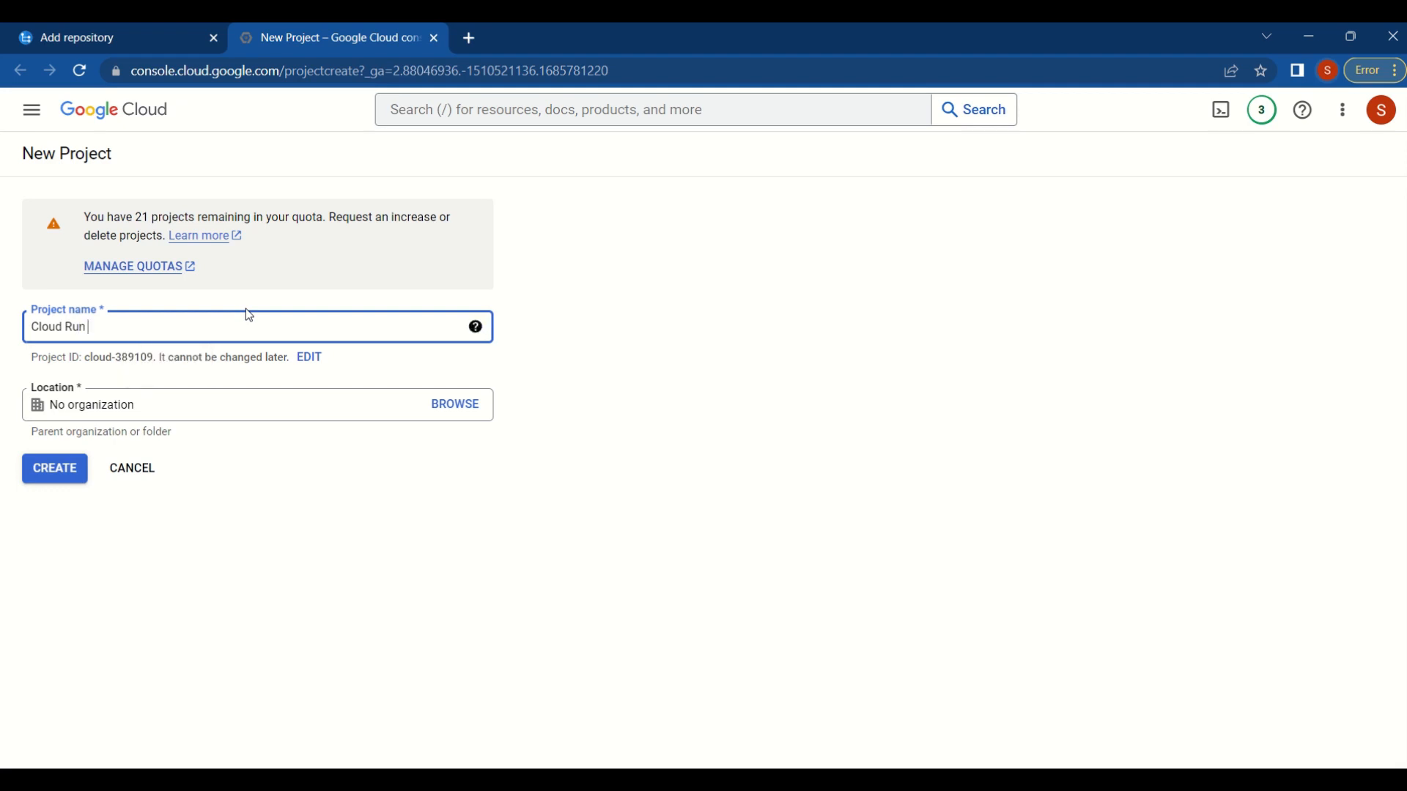
{"action": "type", "text": "t"}
{"action": "left_click", "coordinate": [56, 480]}
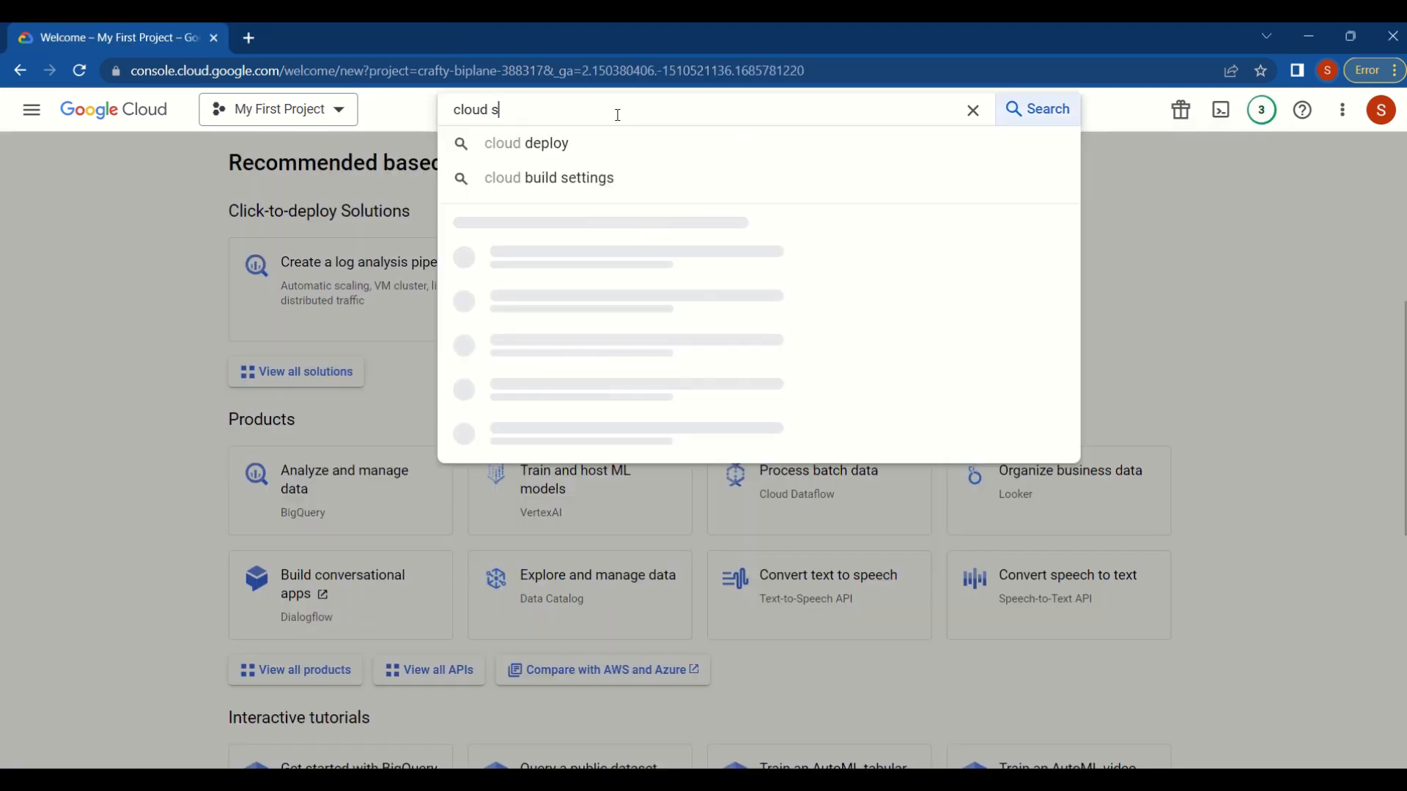
- Search the console for "cloud source" and go to Cloud Source Repositories from its Marketplace product page
{"action": "type", "text": "ource"}
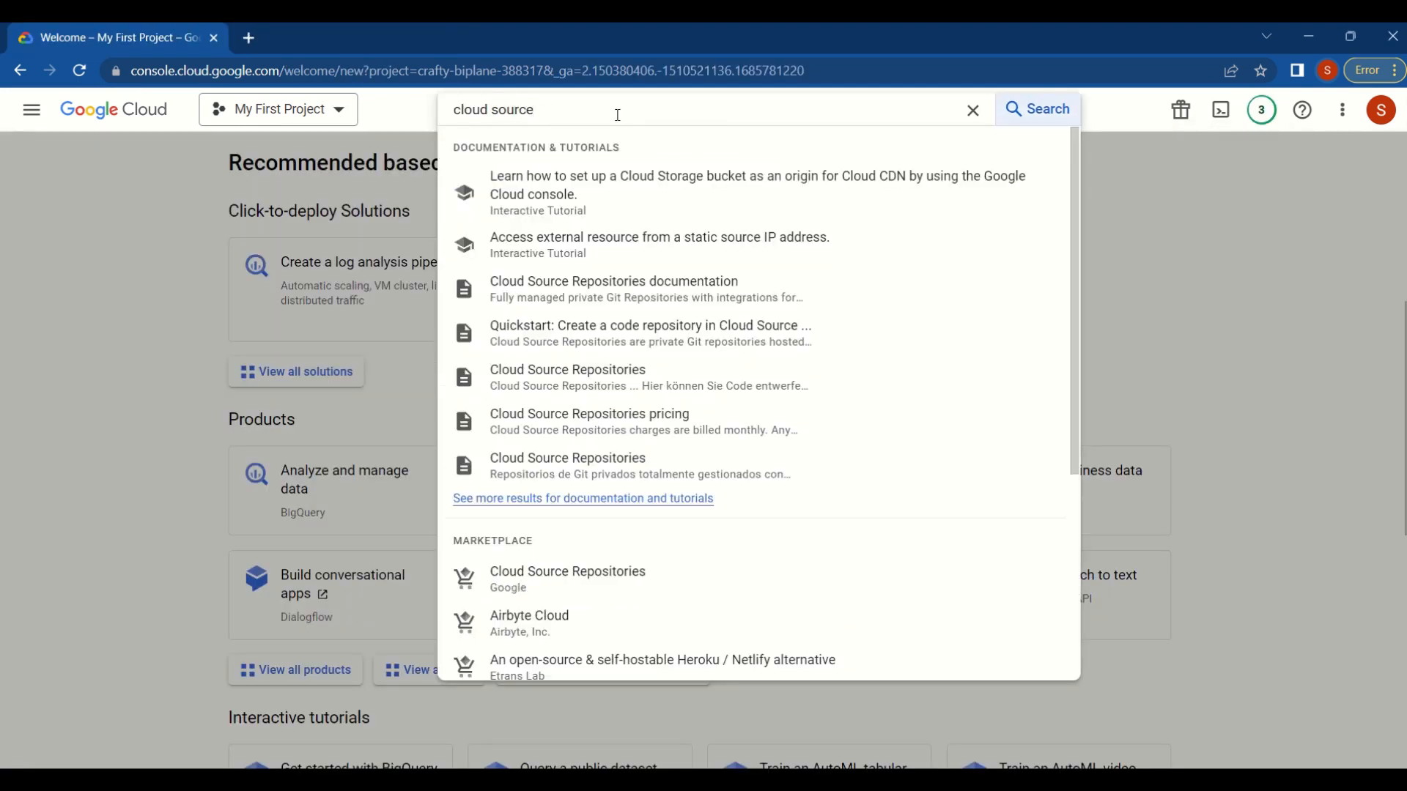
{"action": "left_click", "coordinate": [581, 574]}
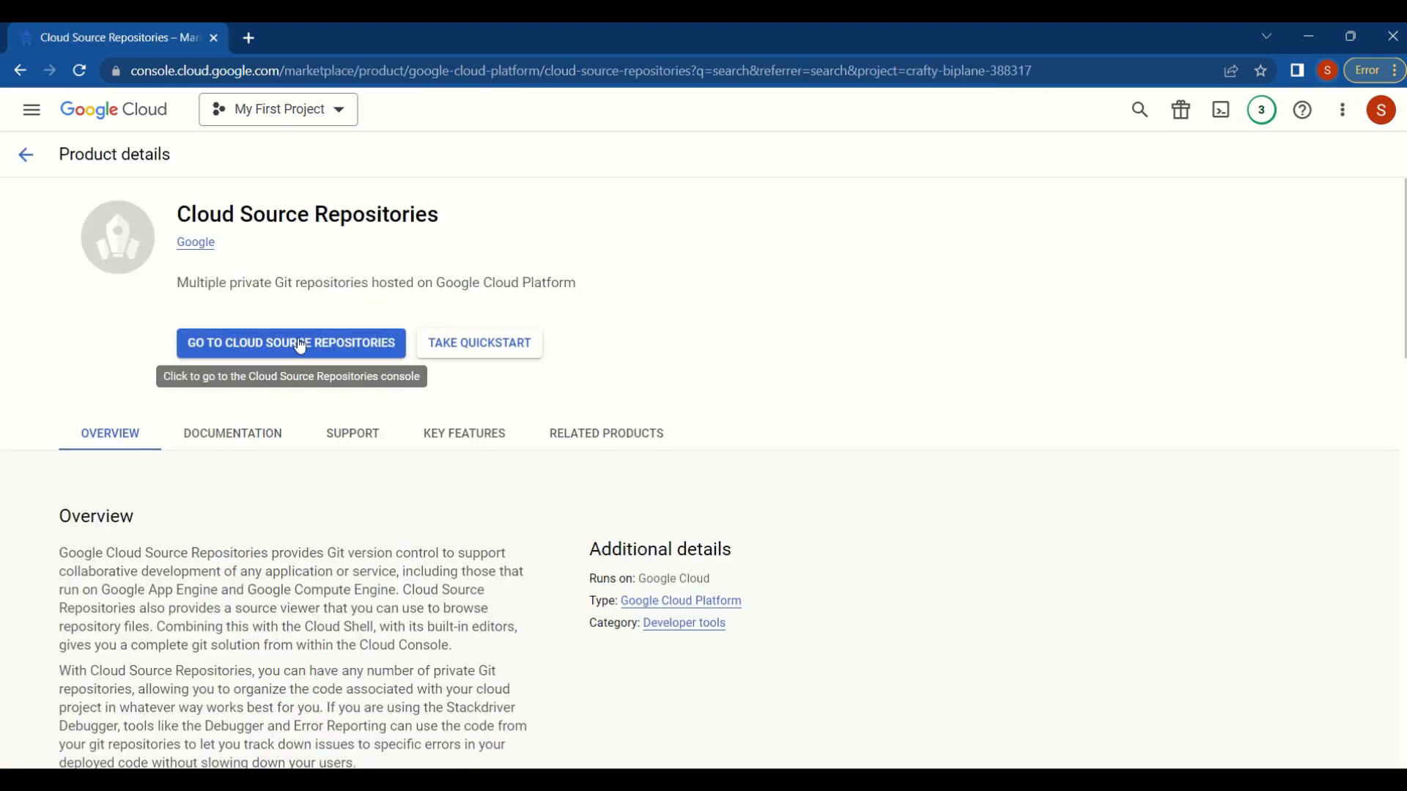
{"action": "left_click", "coordinate": [301, 345]}
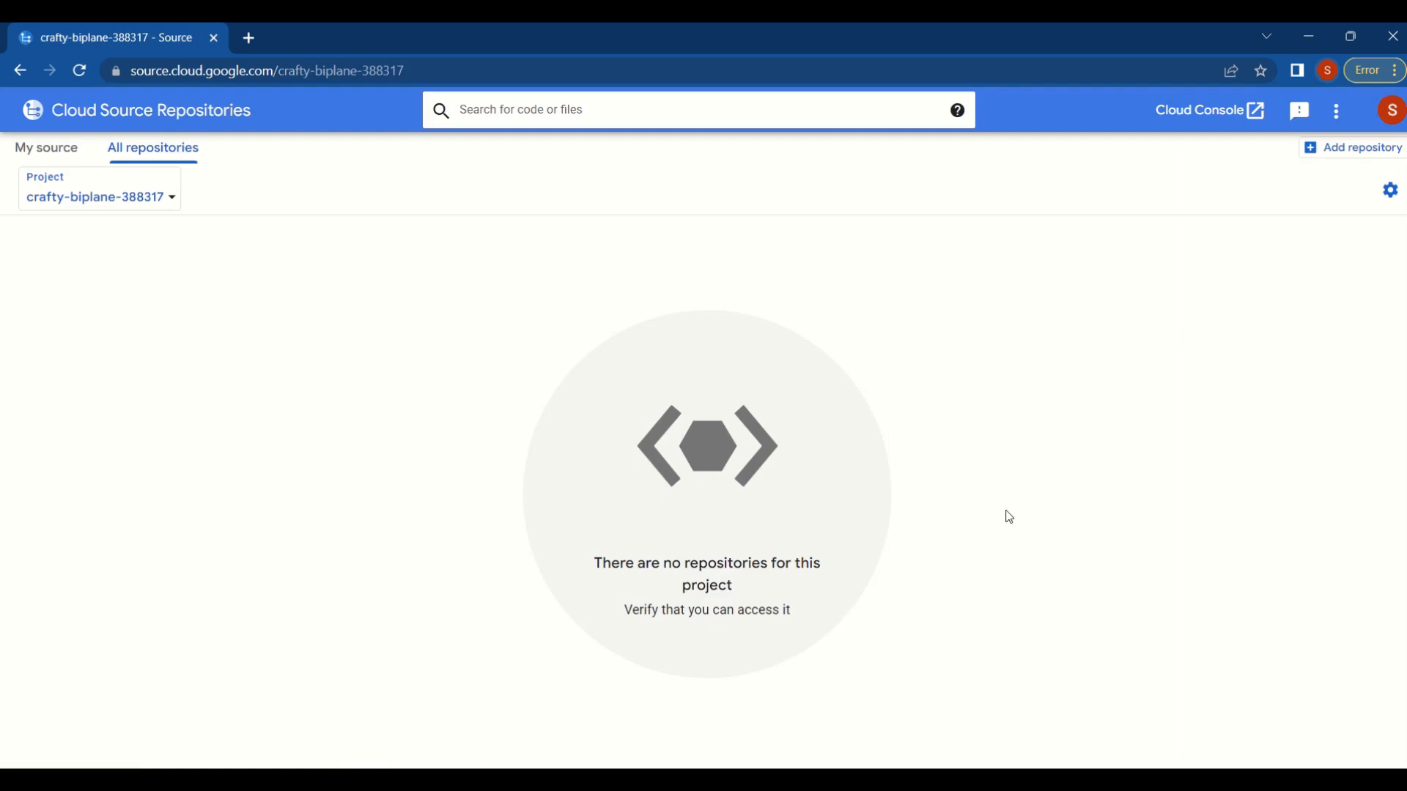
- Create a new empty repository named CloudRunRepository in the project cloud-run-project-389109
{"action": "left_click", "coordinate": [1355, 147]}
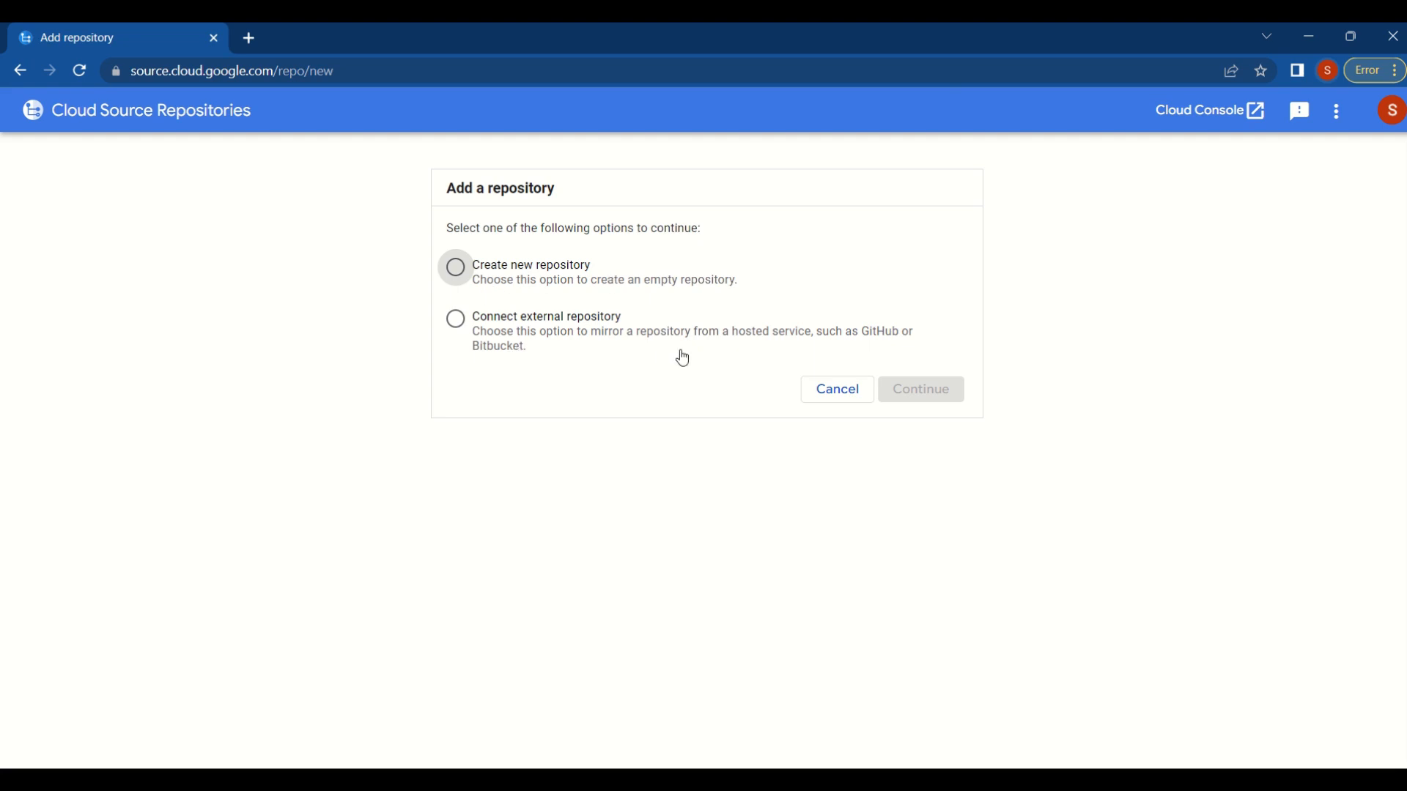
{"action": "left_click", "coordinate": [456, 268]}
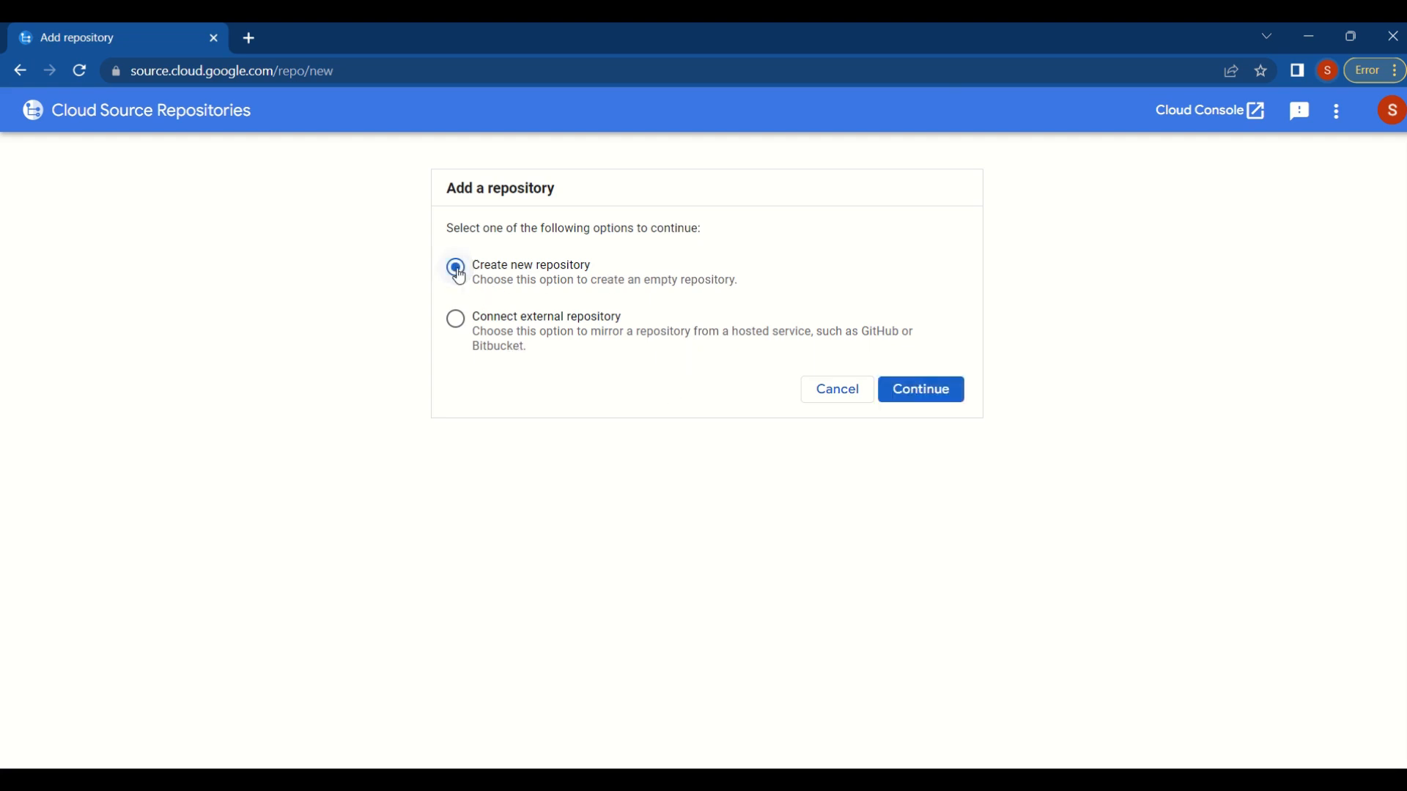
{"action": "left_click", "coordinate": [918, 396]}
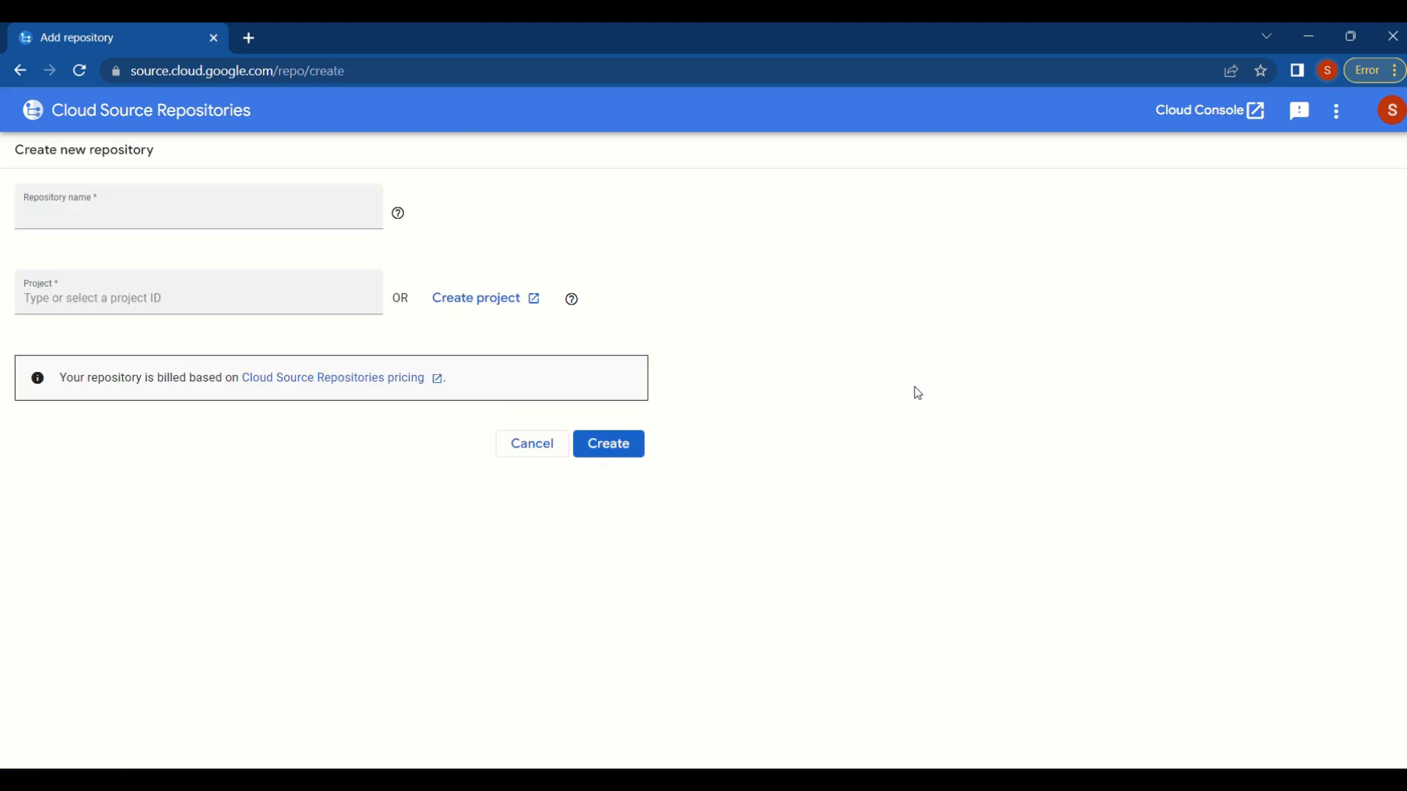
{"action": "left_click", "coordinate": [173, 209]}
{"action": "type", "text": "CloudRunRposi"}
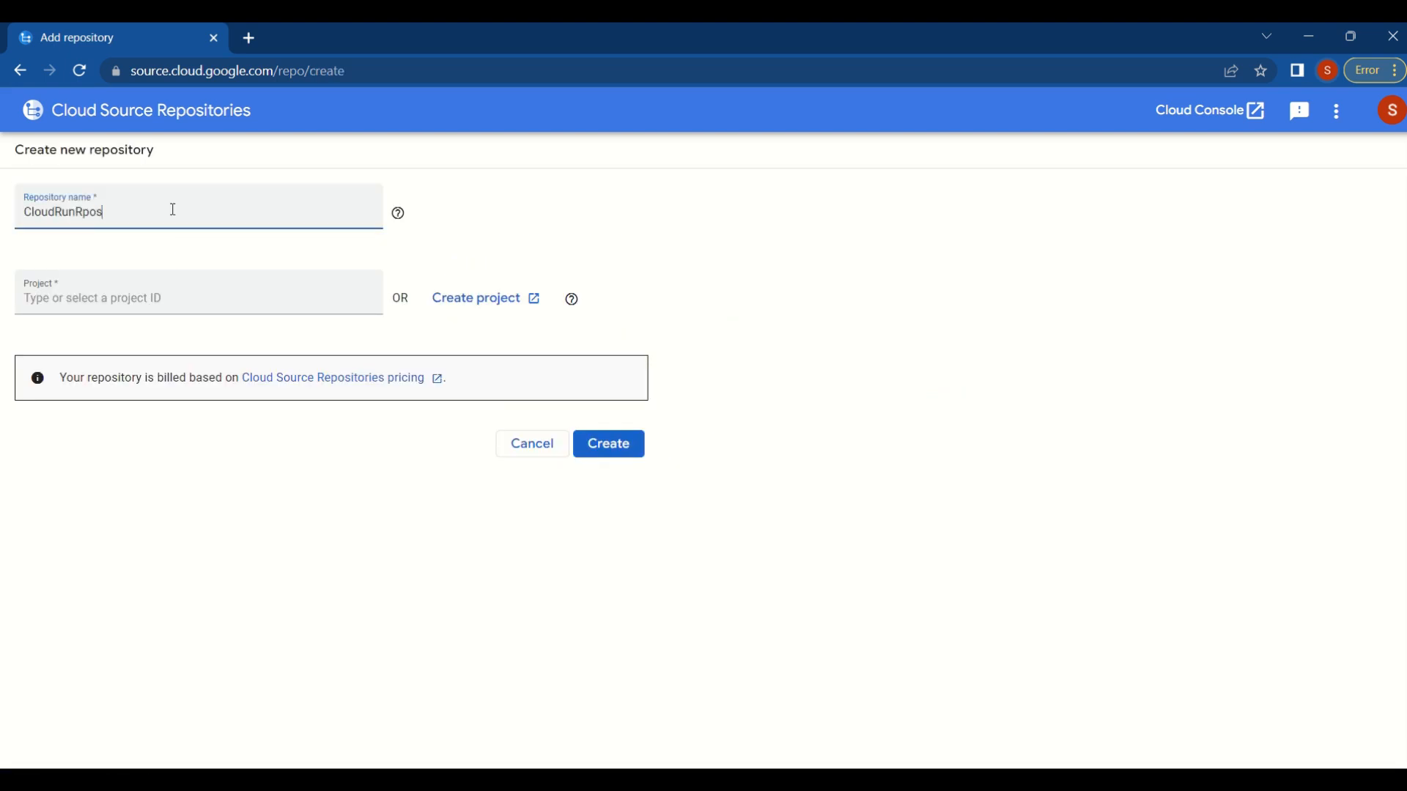
{"action": "type", "text": "tory"}
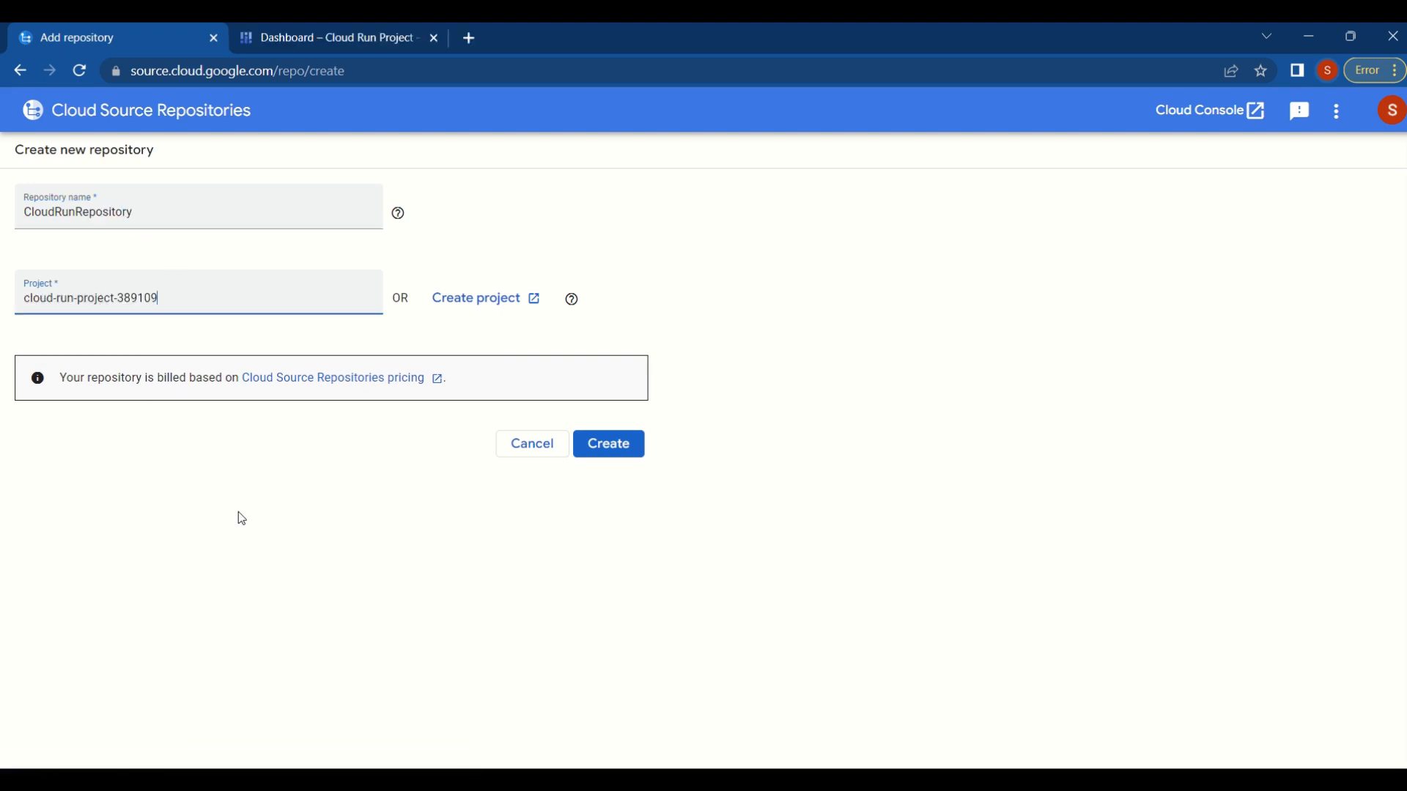
{"action": "left_click", "coordinate": [608, 447]}
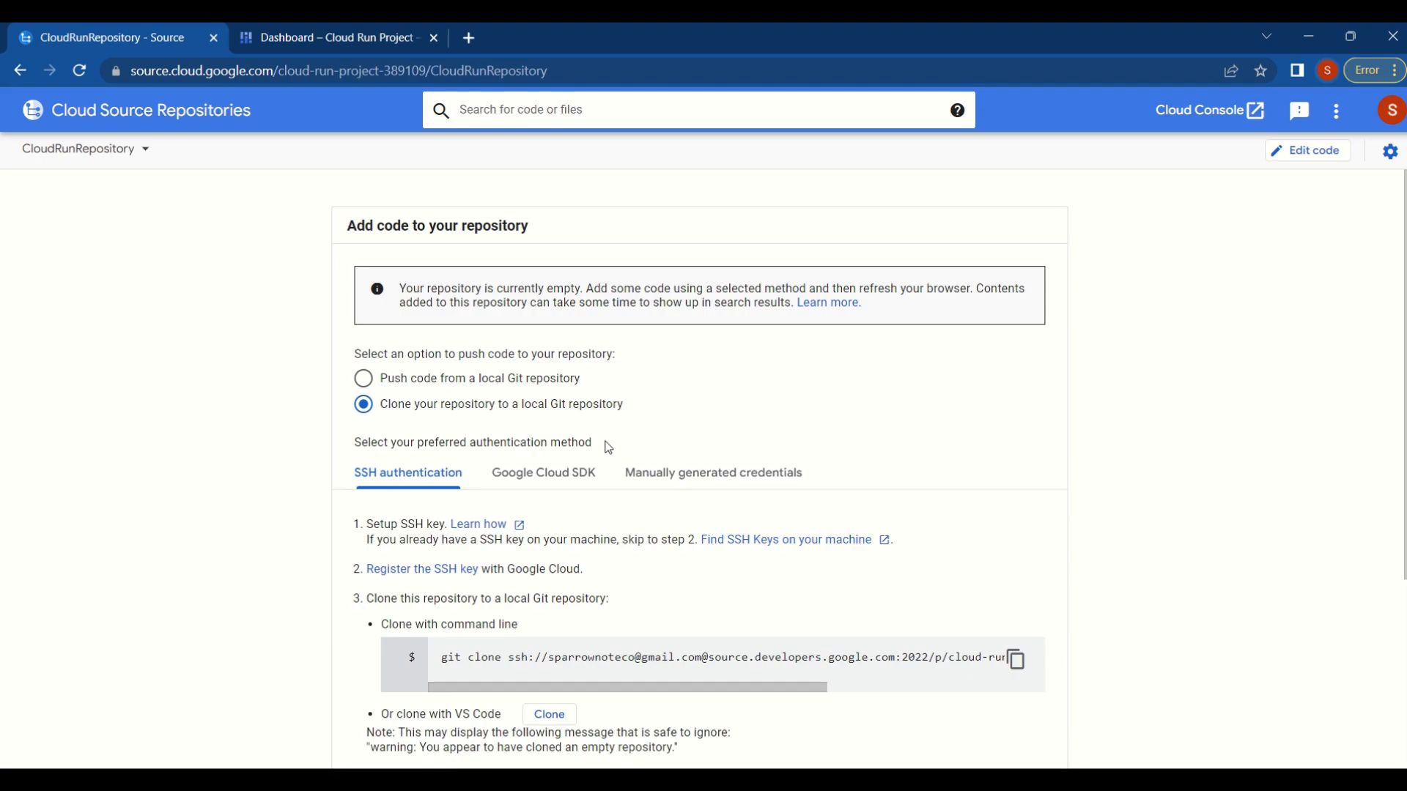
- Choose to push code from a local Git repository, using manually generated credentials as the authentication method
{"action": "scroll", "coordinate": [1063, 366], "scroll_direction": "down", "scroll_amount": 4}
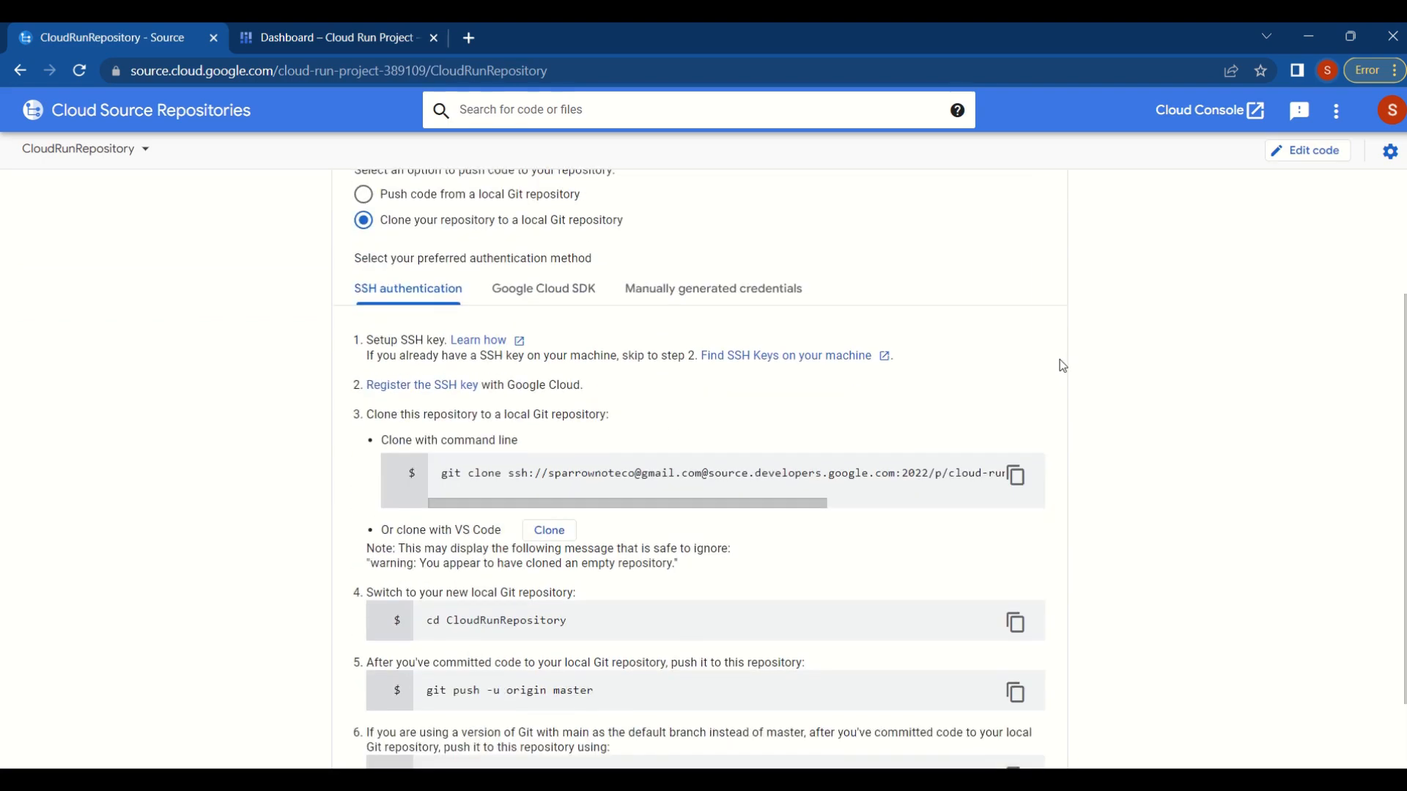
{"action": "scroll", "coordinate": [1062, 366], "scroll_direction": "up", "scroll_amount": 4}
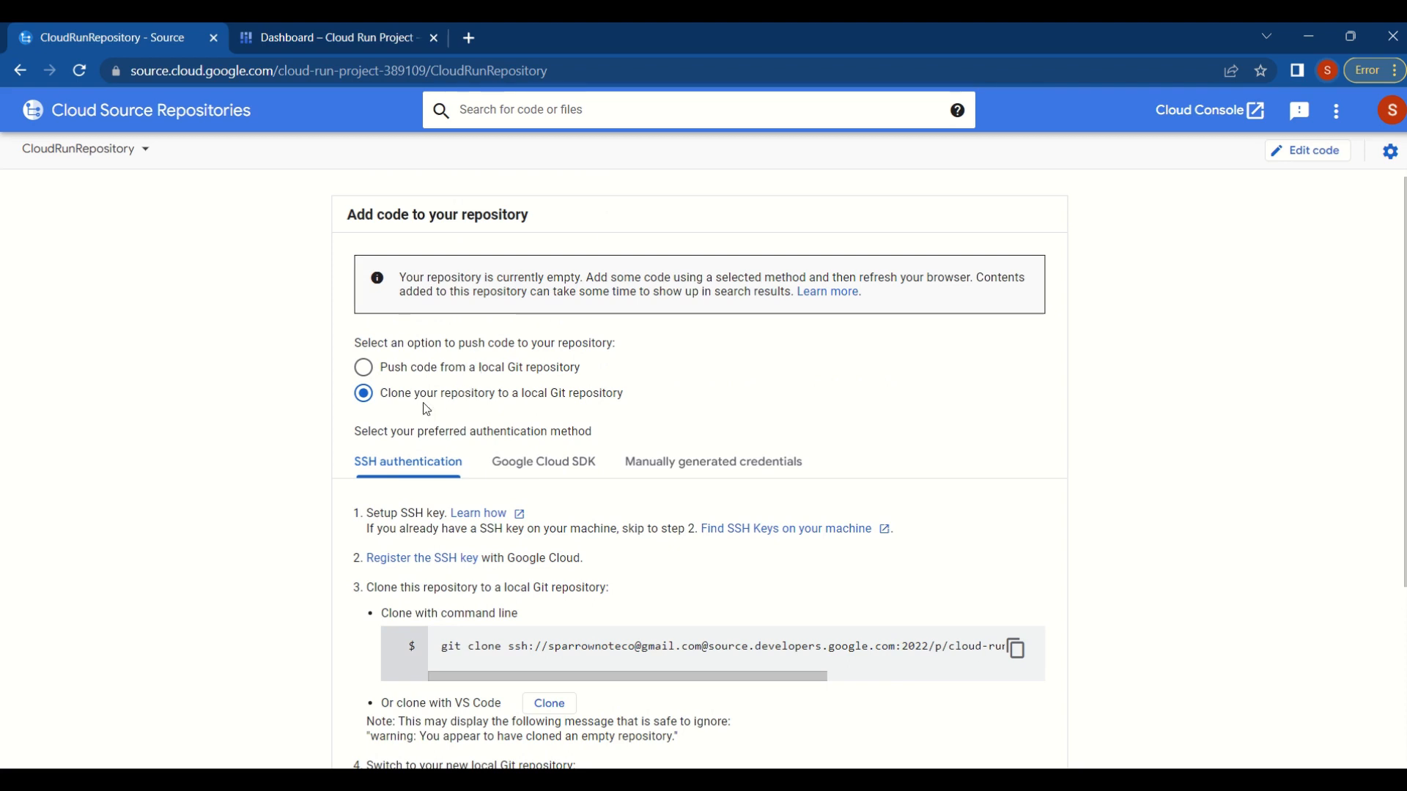
{"action": "left_click", "coordinate": [363, 372]}
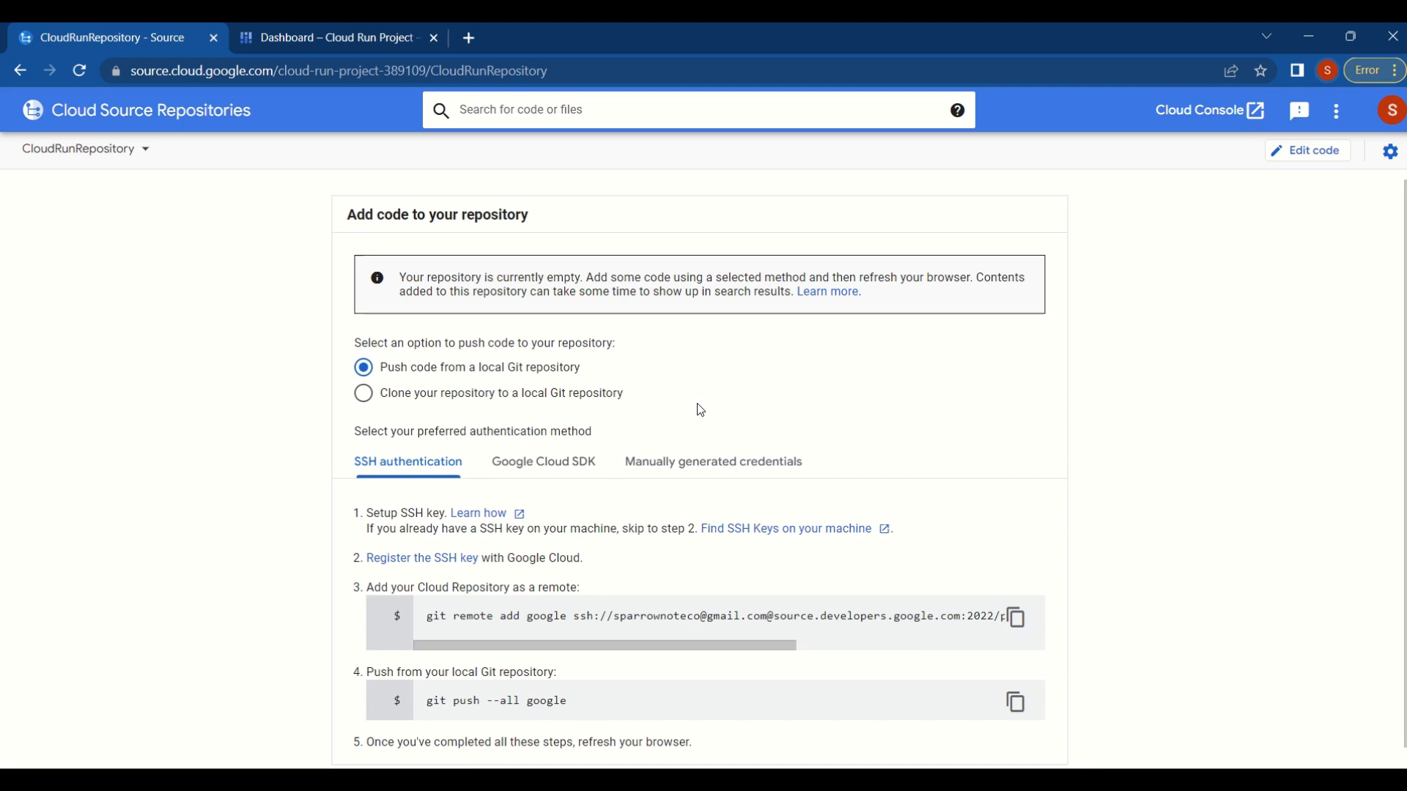
{"action": "left_click", "coordinate": [713, 462]}
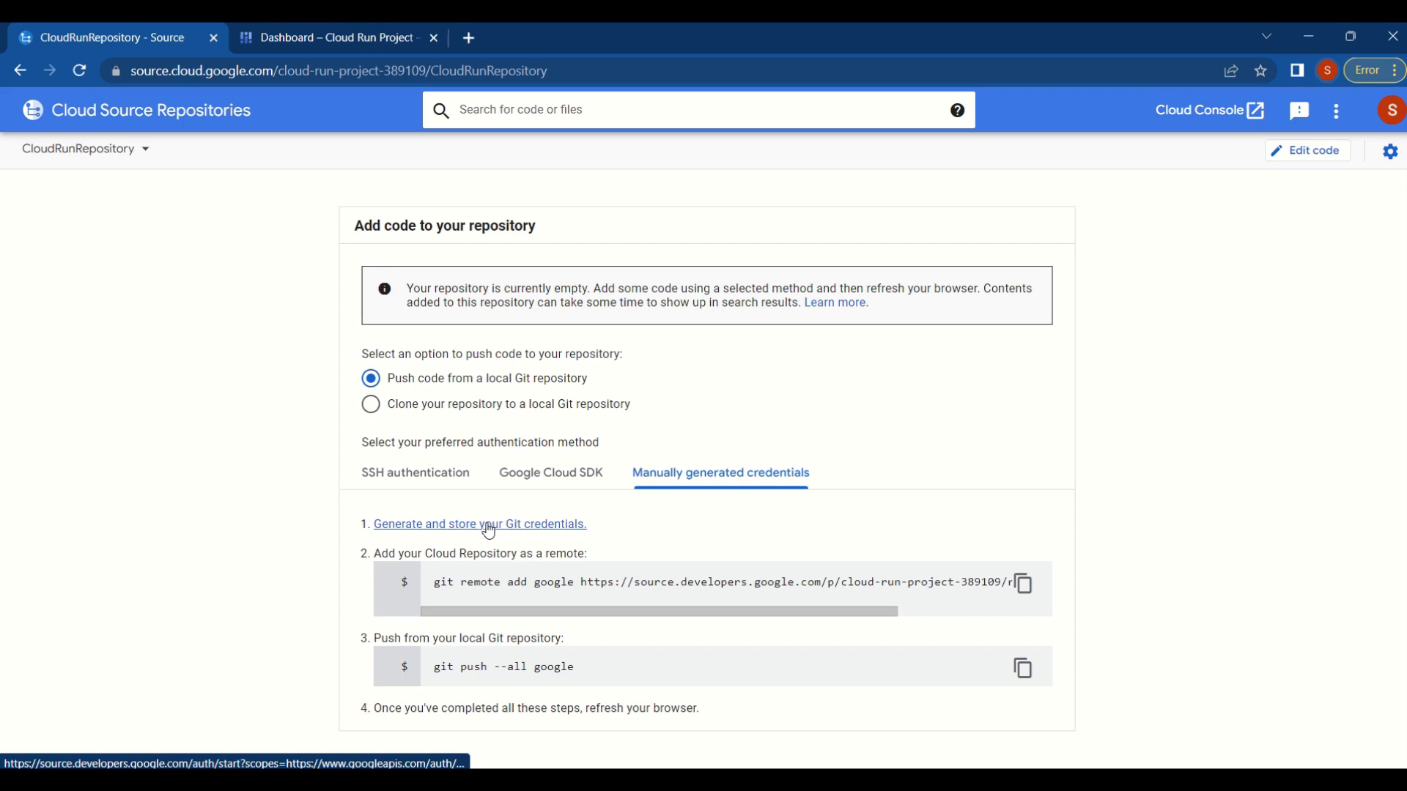
- Generate Git credentials, allow Google Cloud Development account access, and copy the Windows Git configuration script
{"action": "left_click", "coordinate": [488, 525]}
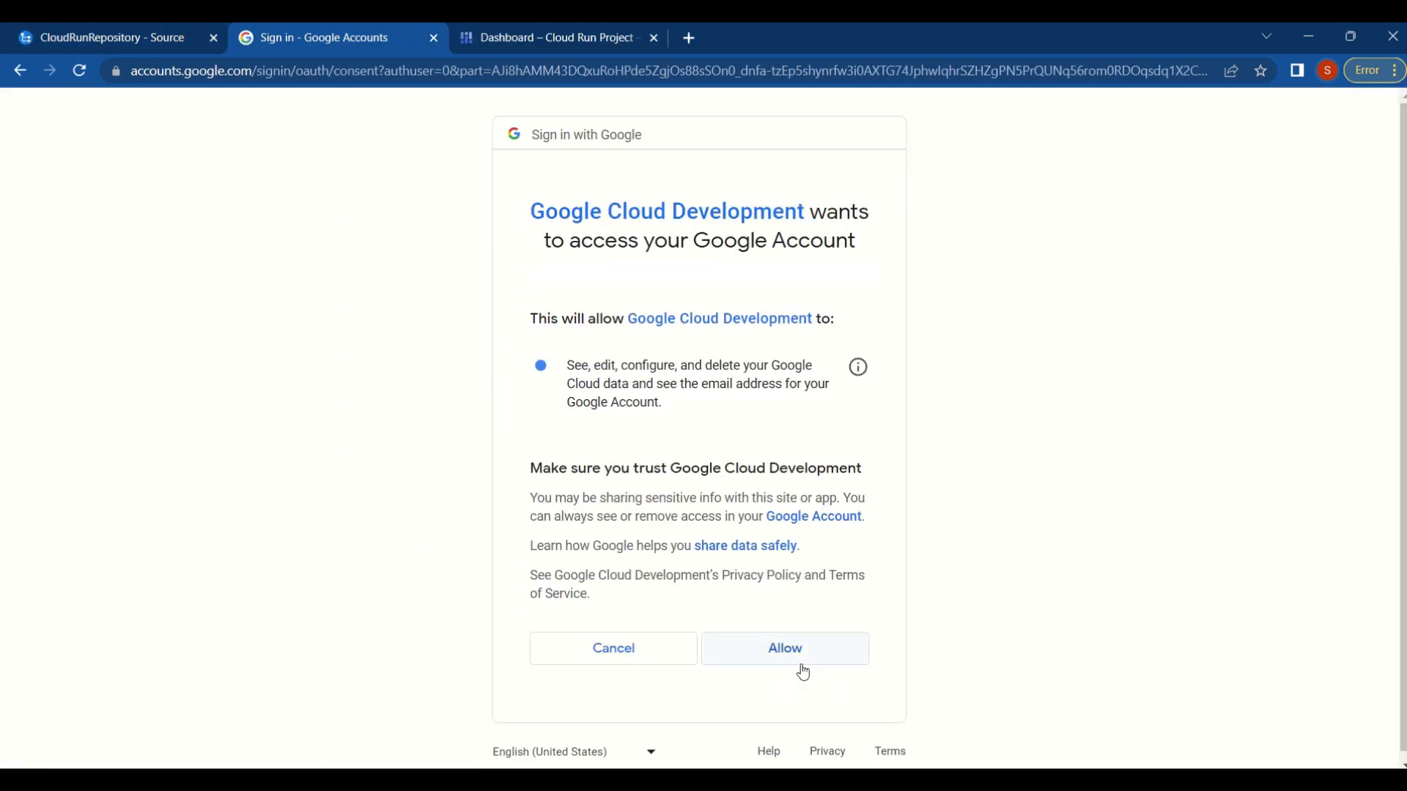
{"action": "left_click", "coordinate": [799, 660]}
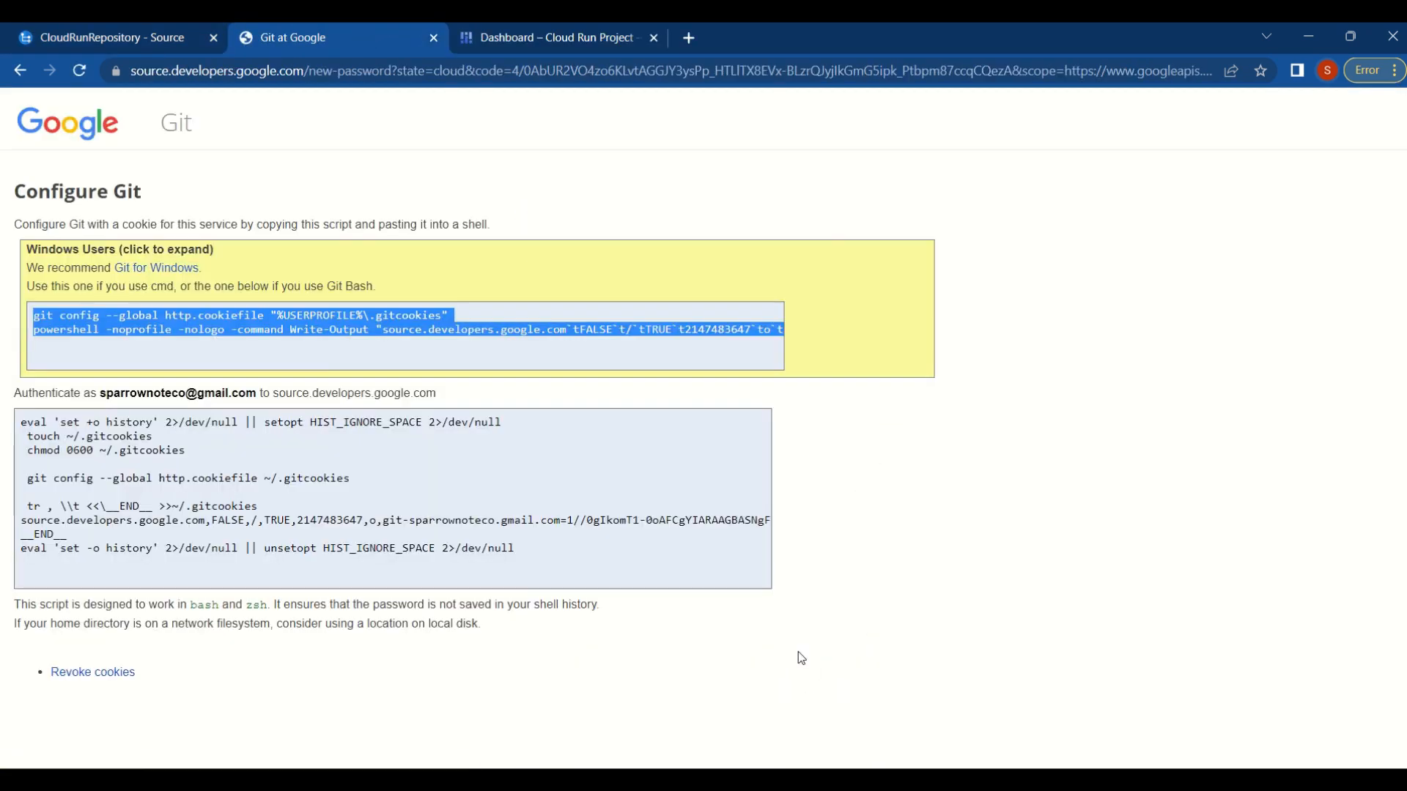
{"action": "right_click", "coordinate": [313, 331]}
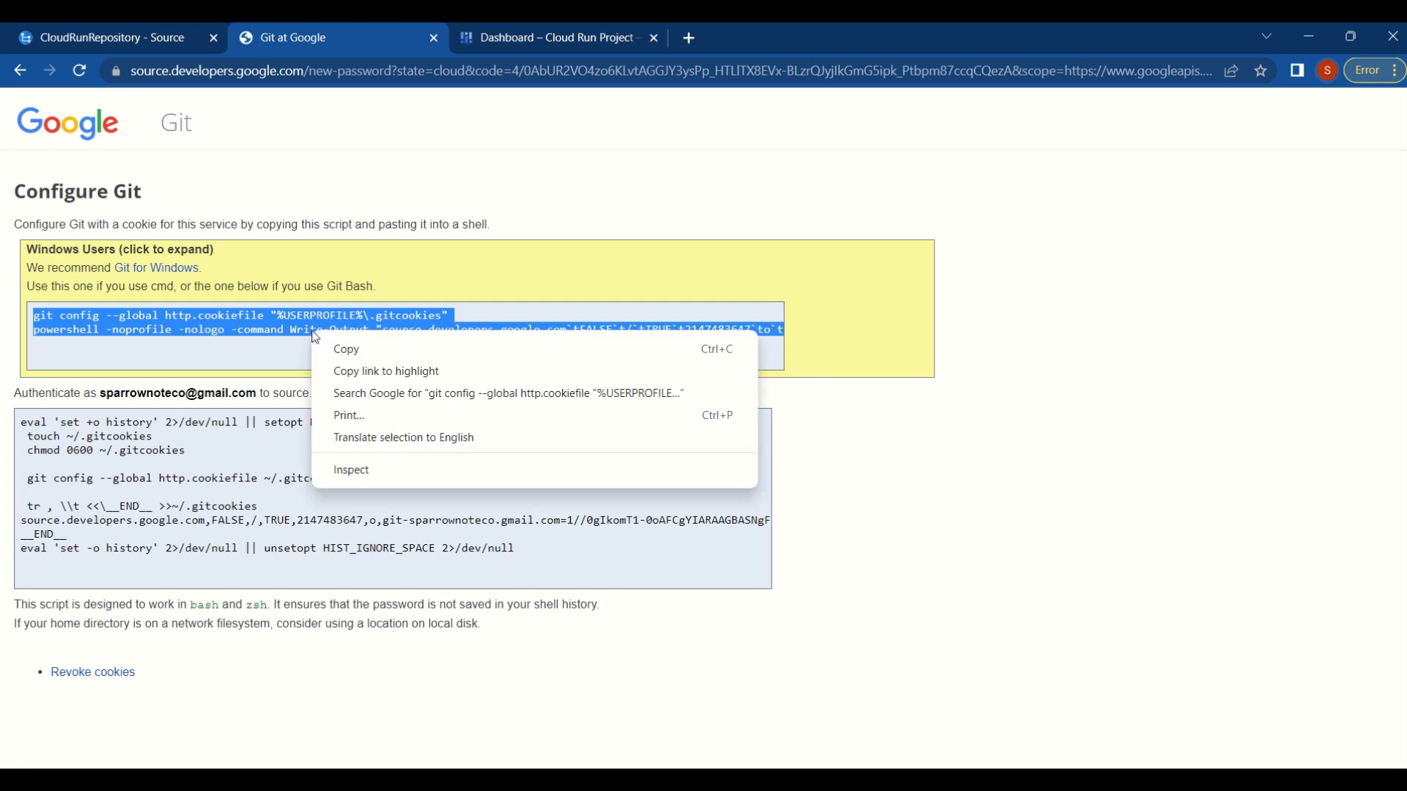
{"action": "left_click", "coordinate": [347, 350]}
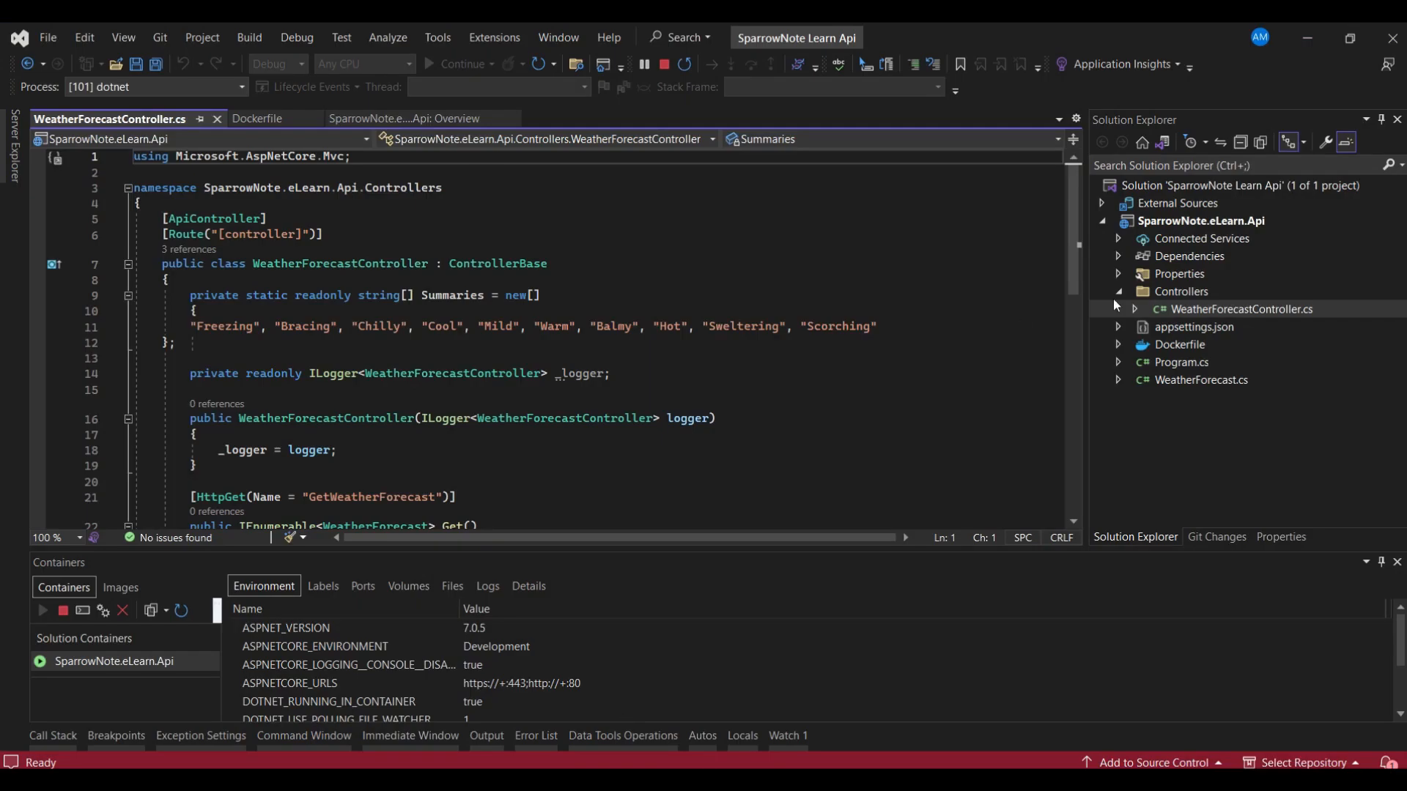
- Switch to Visual Studio, open the SparrowNote Learn Api solution folder in the built-in terminal, and auto-hide the Containers pane
{"action": "left_click", "coordinate": [1147, 188]}
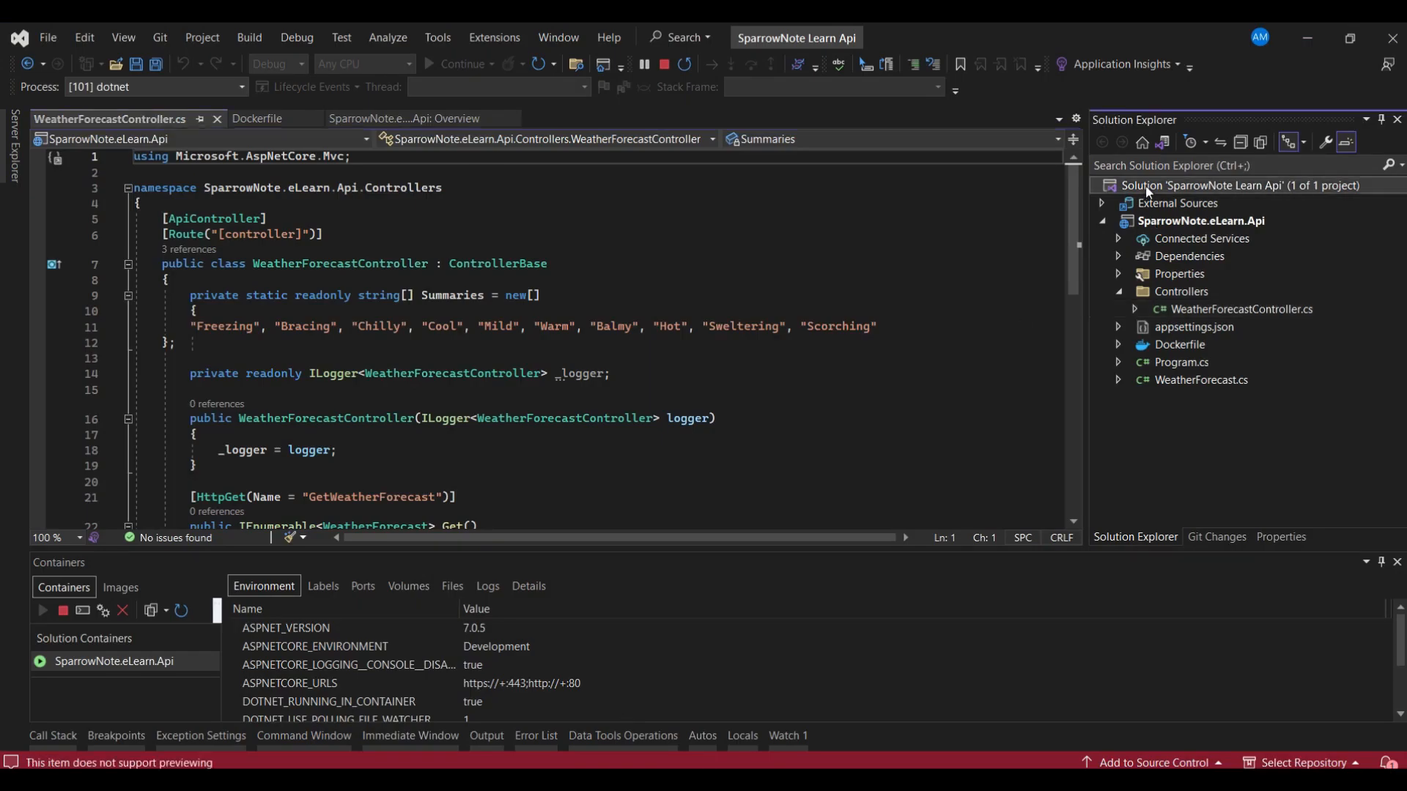
{"action": "right_click", "coordinate": [1147, 192]}
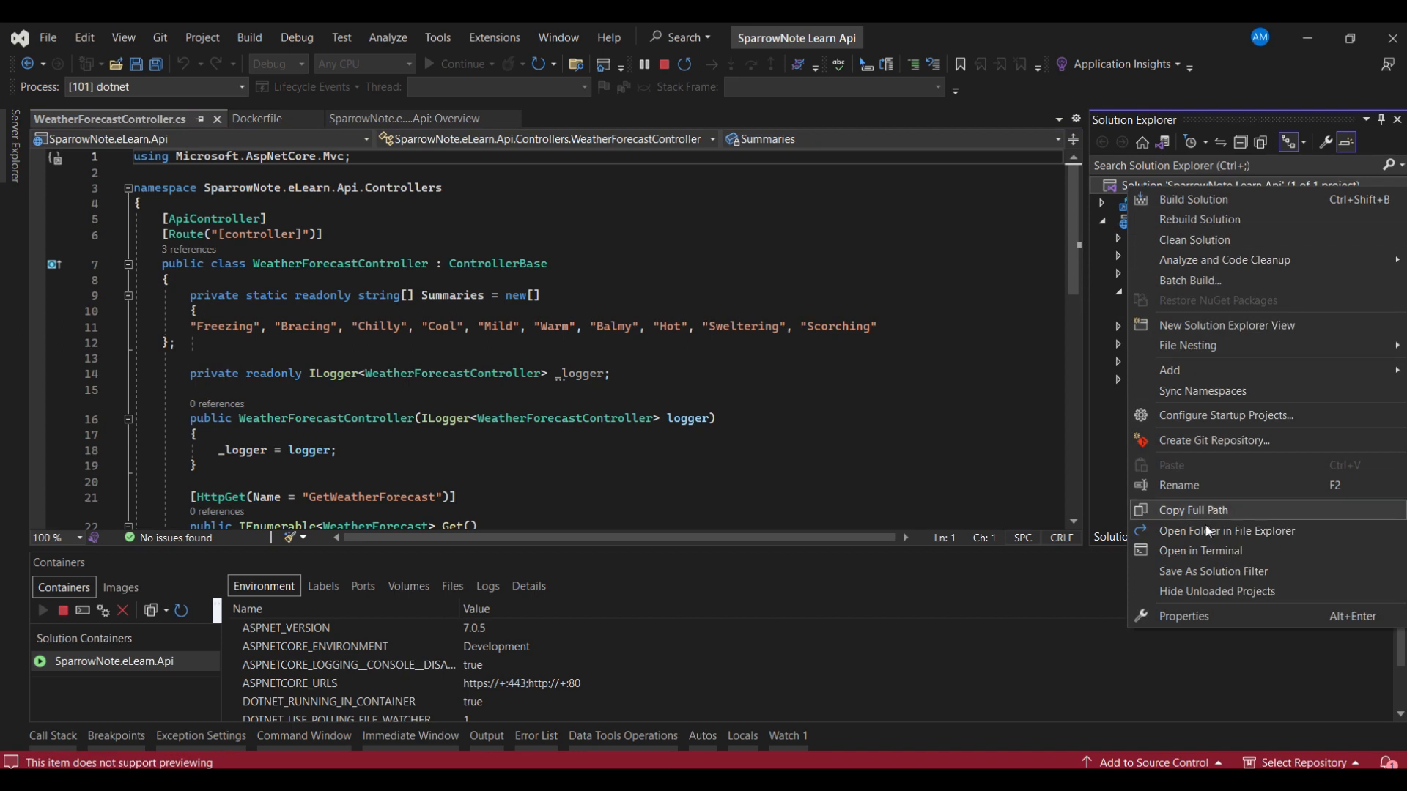
{"action": "left_click", "coordinate": [1205, 550]}
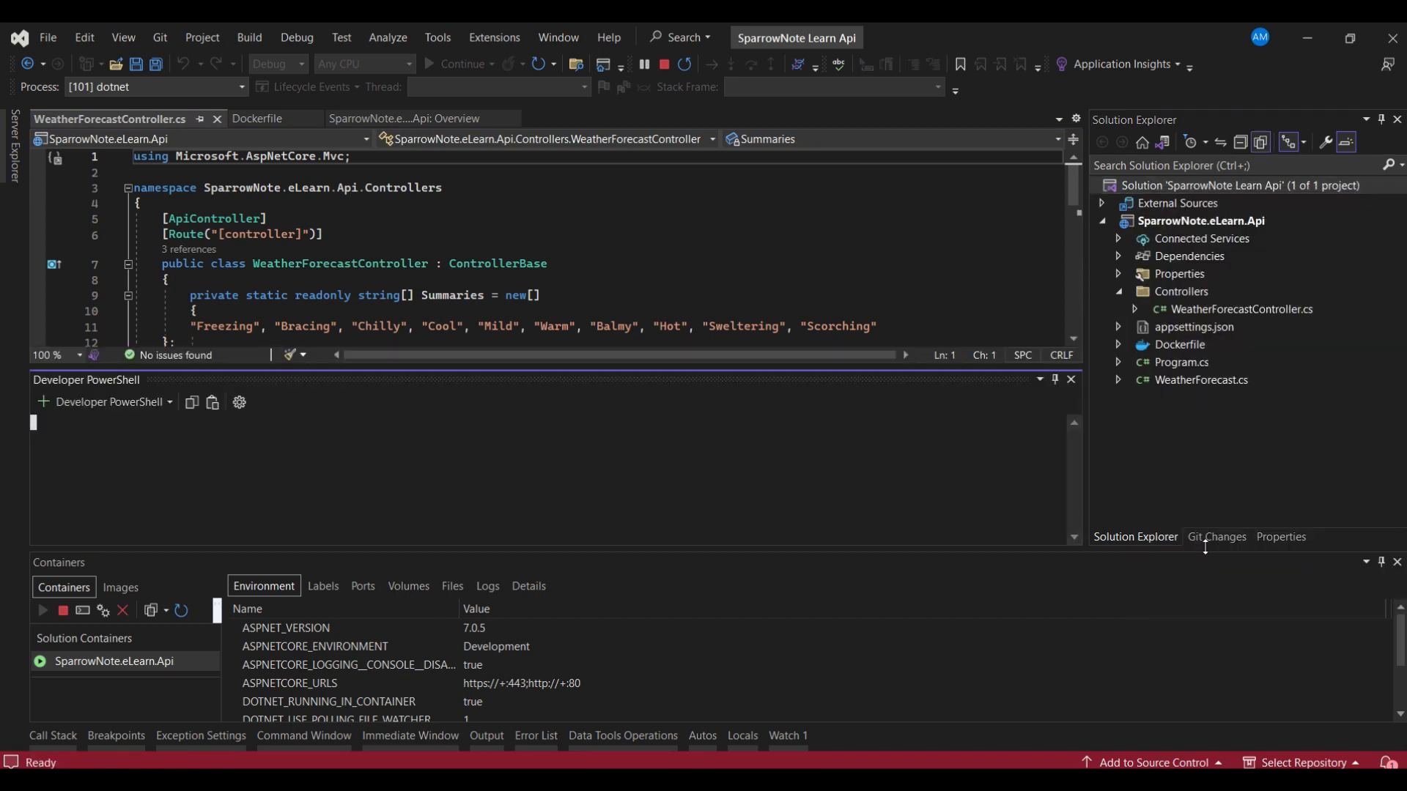
{"action": "left_click", "coordinate": [1382, 563]}
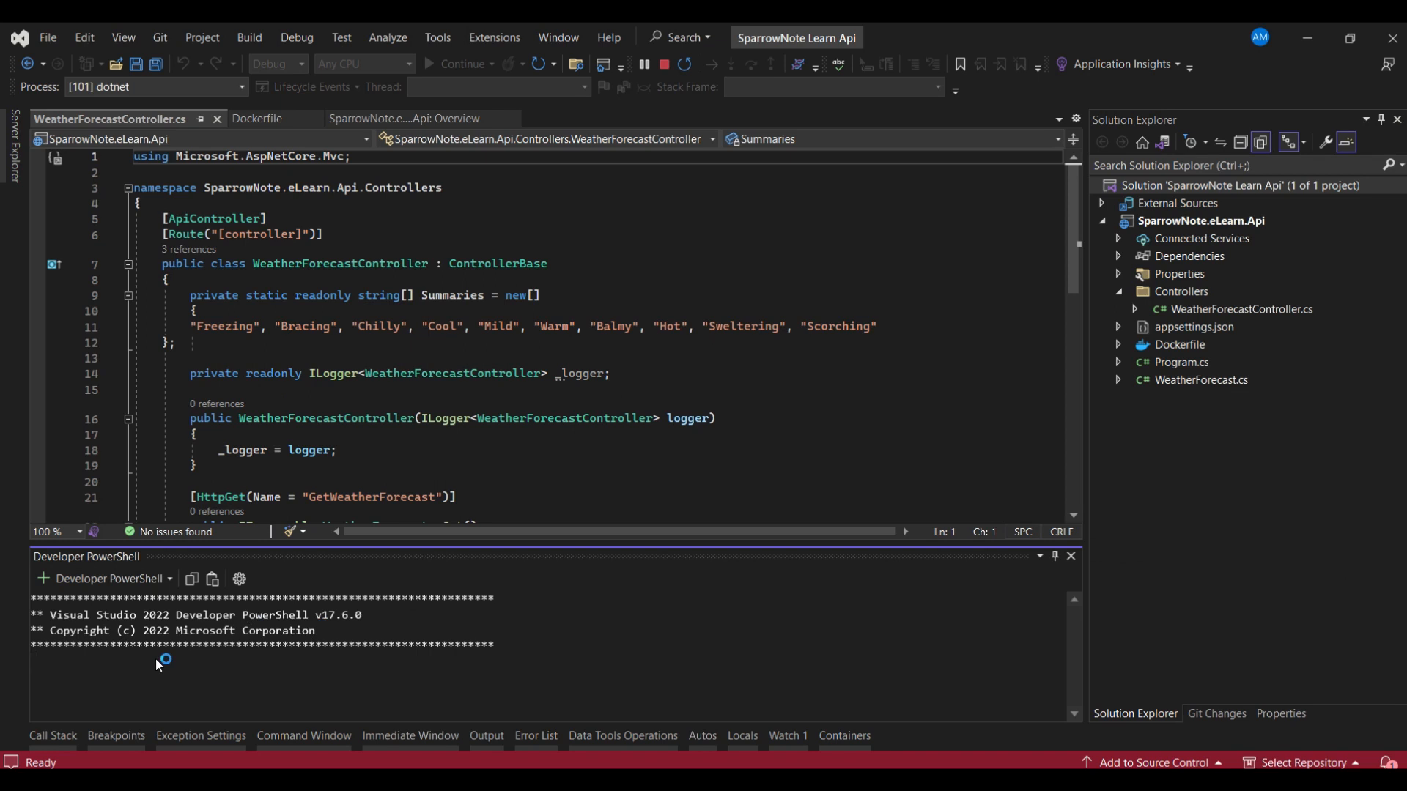
- Start cmd in the terminal and run the copied Git configuration script containing the access token
{"action": "type", "text": "cmd"}
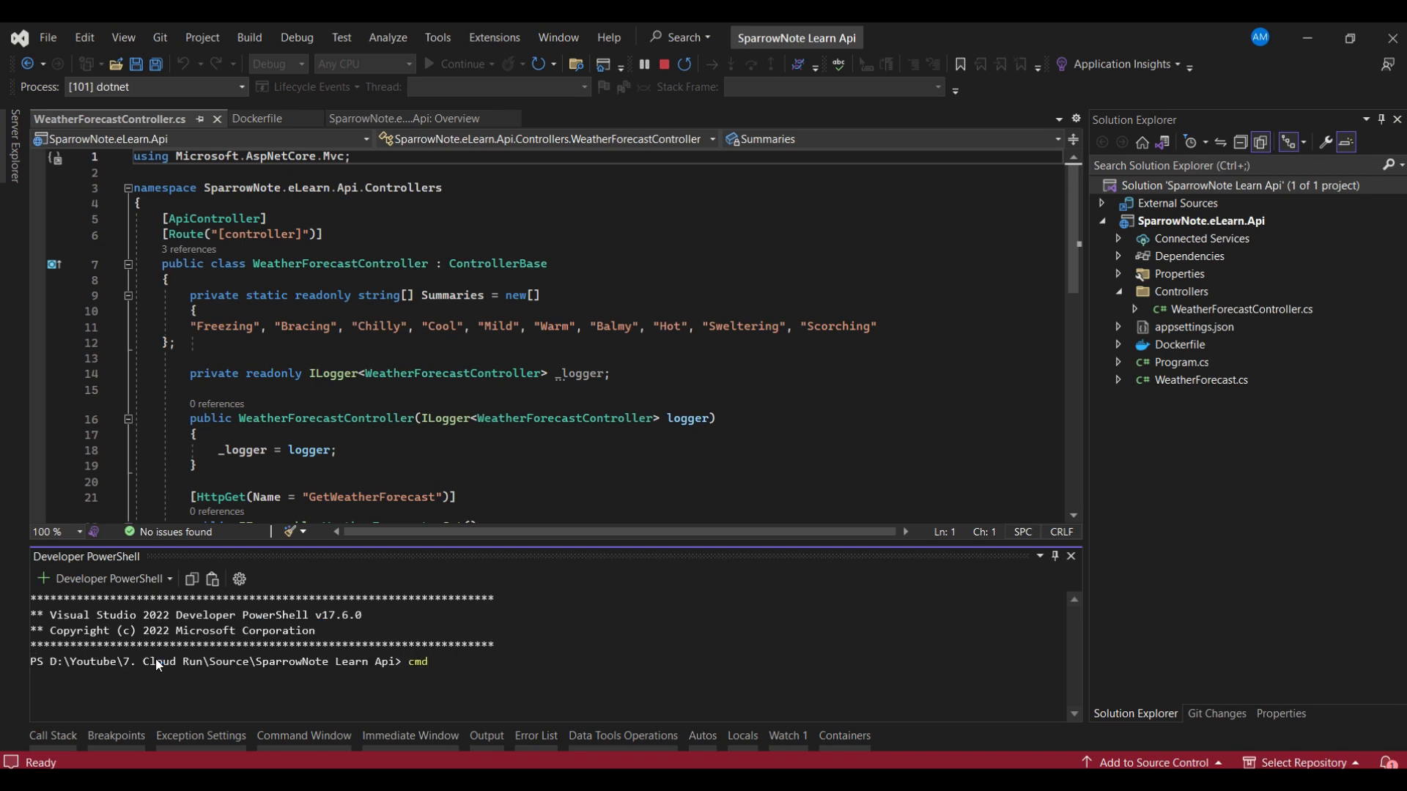
{"action": "key", "text": "Return"}
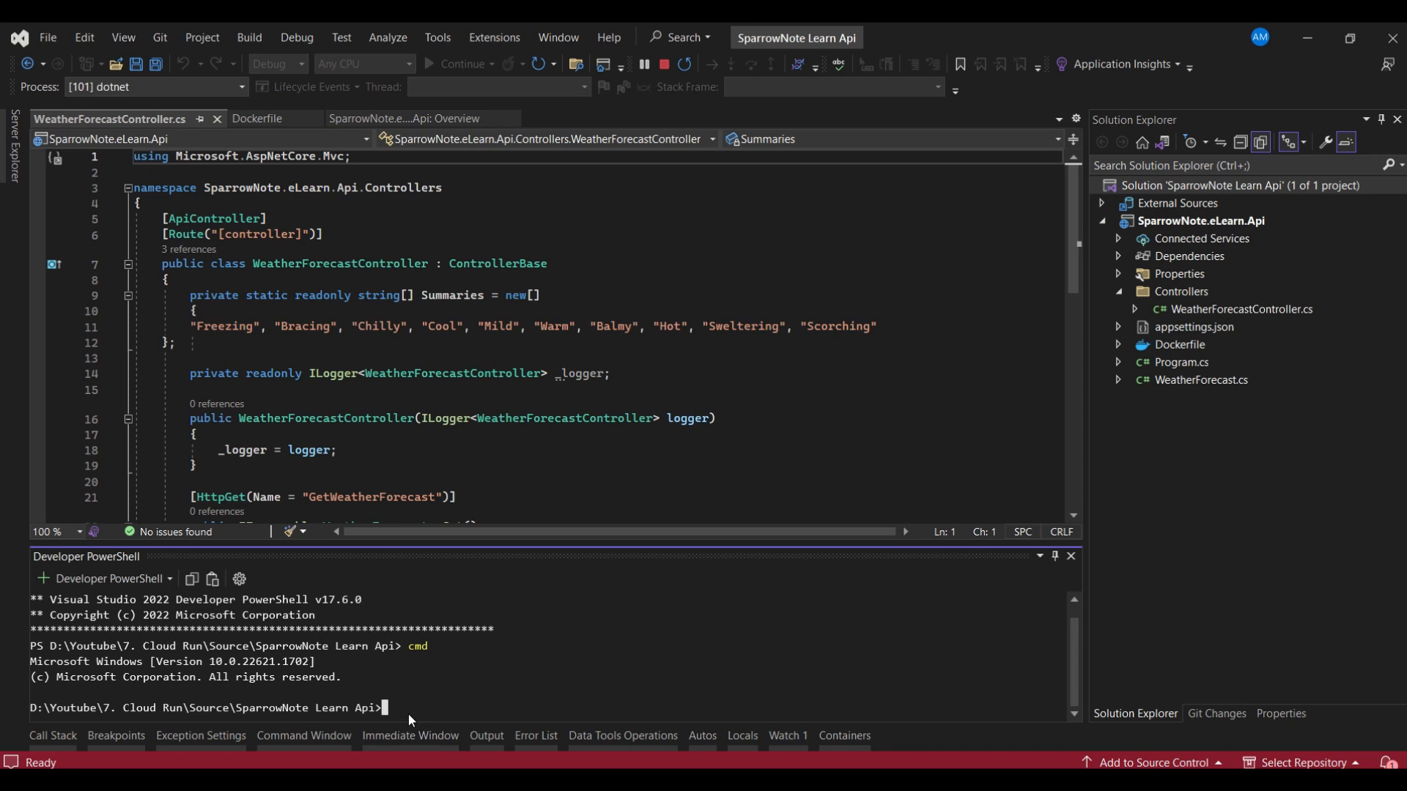
{"action": "key", "text": "ctrl+v"}
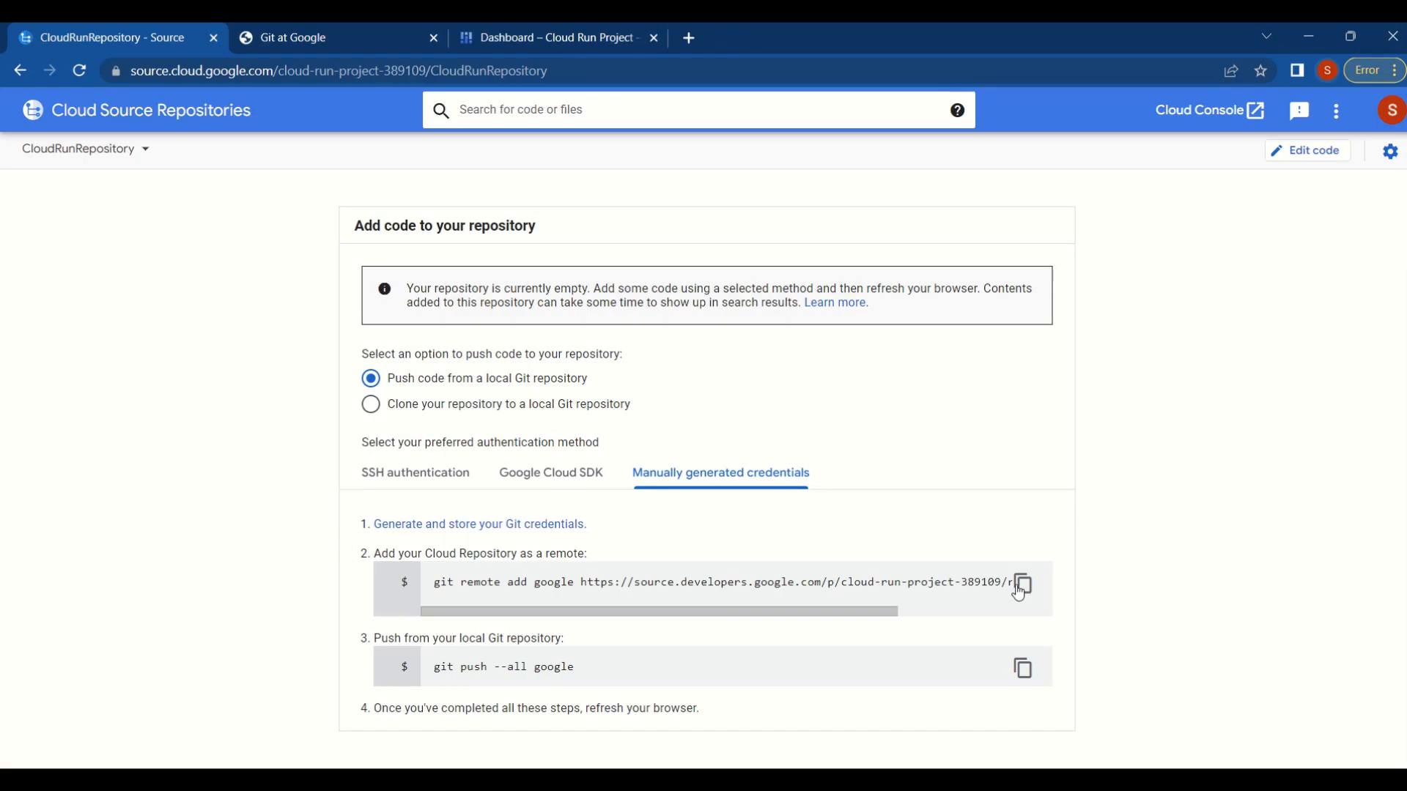
- Create a Git repository for the solution with the remote URL copied from the CloudRunRepository page as existing remote, and push the code
{"action": "left_click_drag", "start_coordinate": [584, 581], "coordinate": [777, 586]}
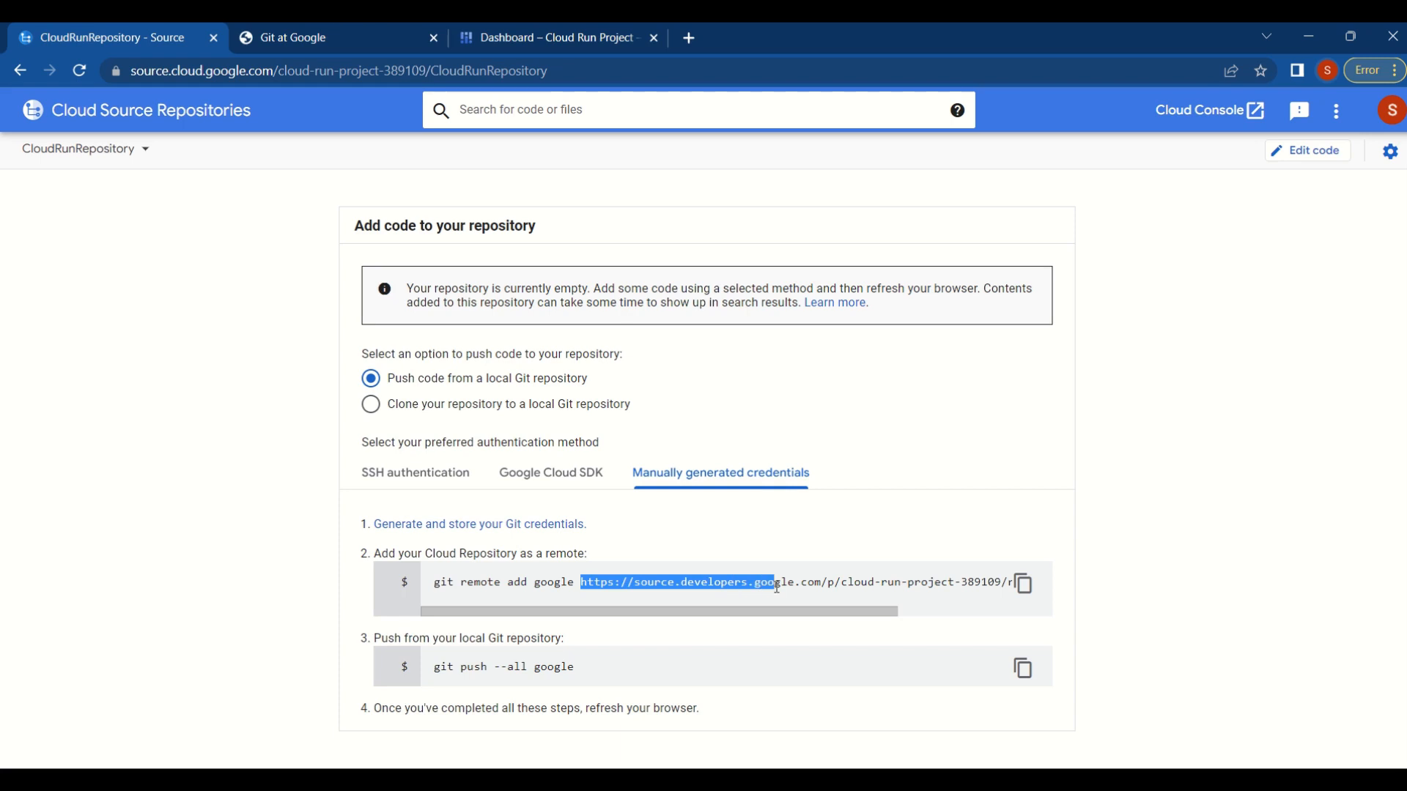
{"action": "left_click_drag", "start_coordinate": [777, 587], "coordinate": [1019, 587]}
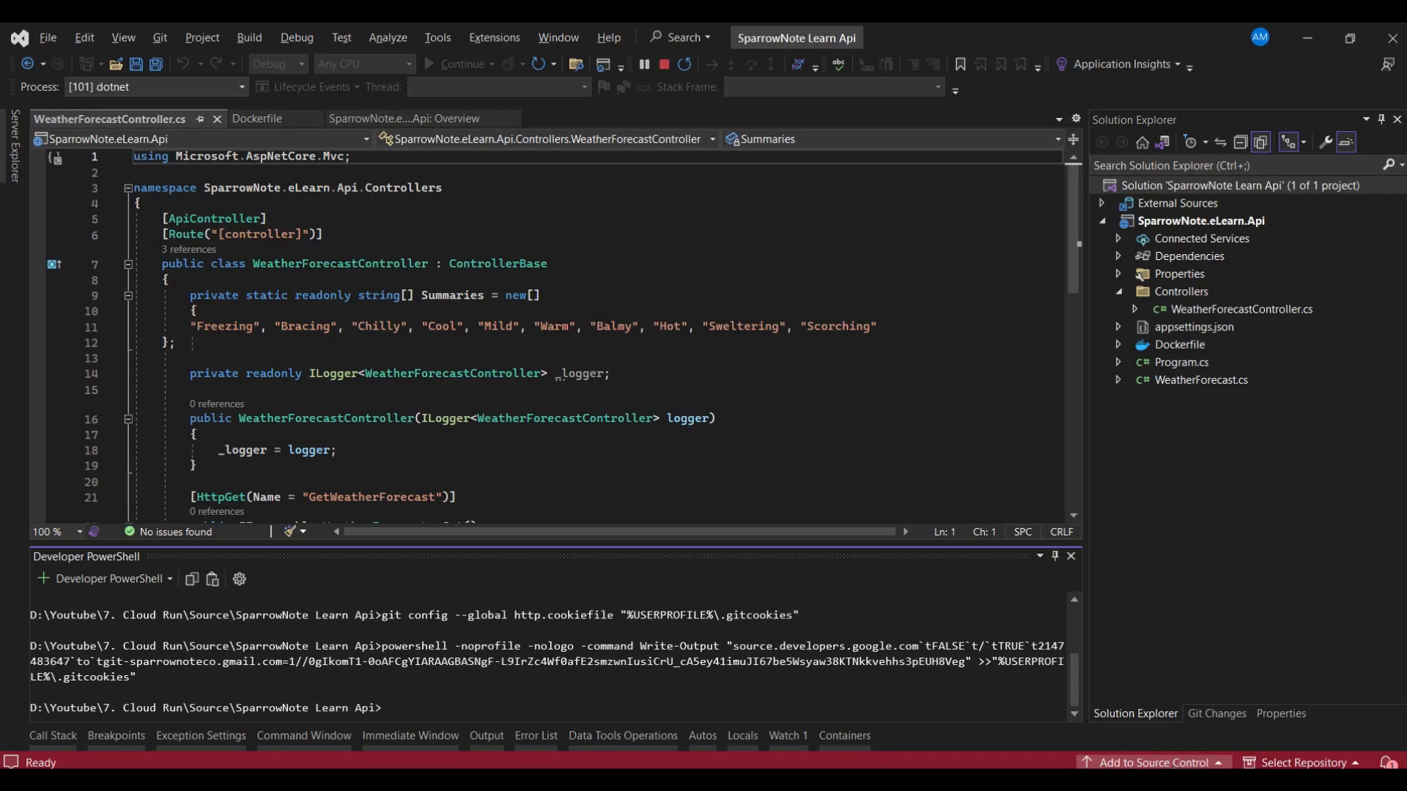
{"action": "left_click", "coordinate": [1179, 734]}
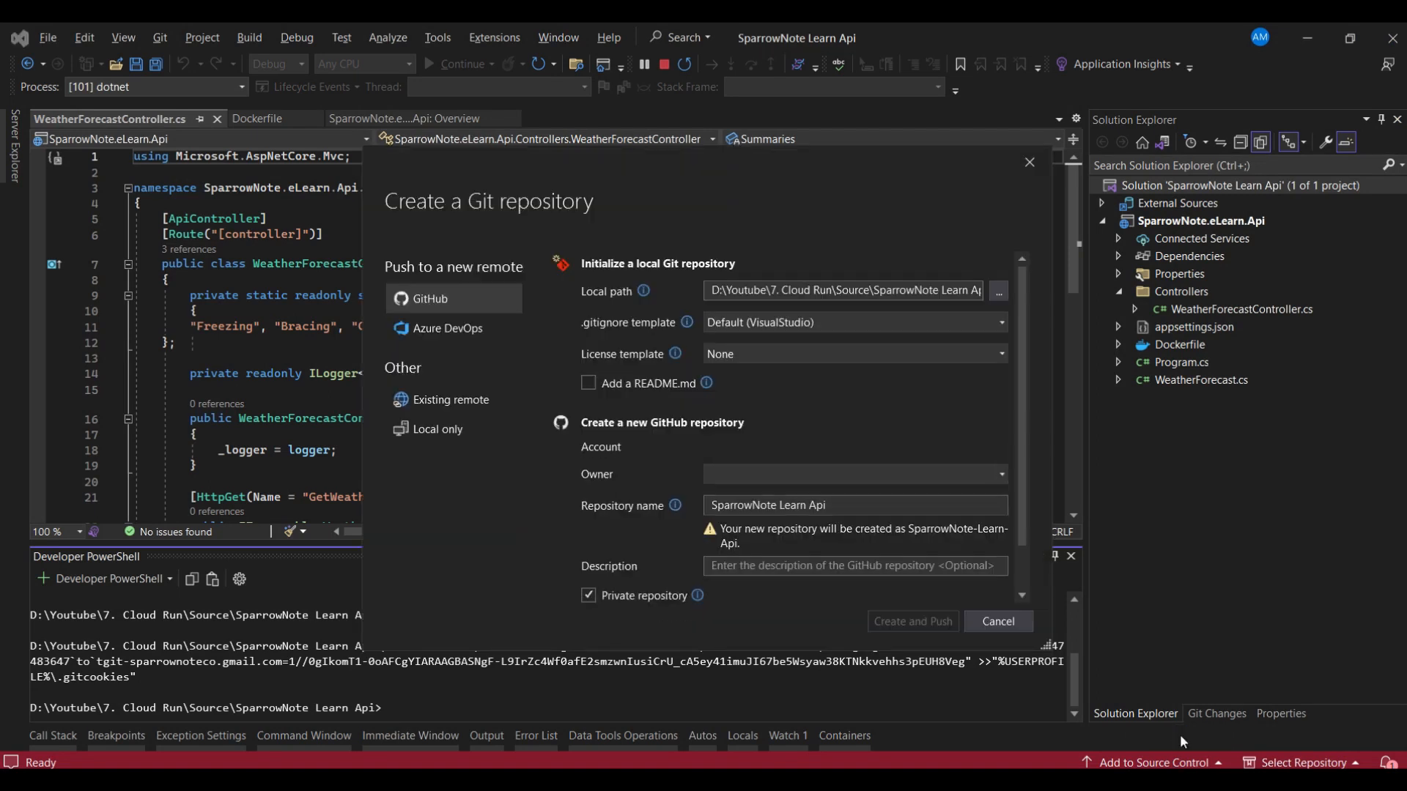
{"action": "left_click", "coordinate": [448, 407]}
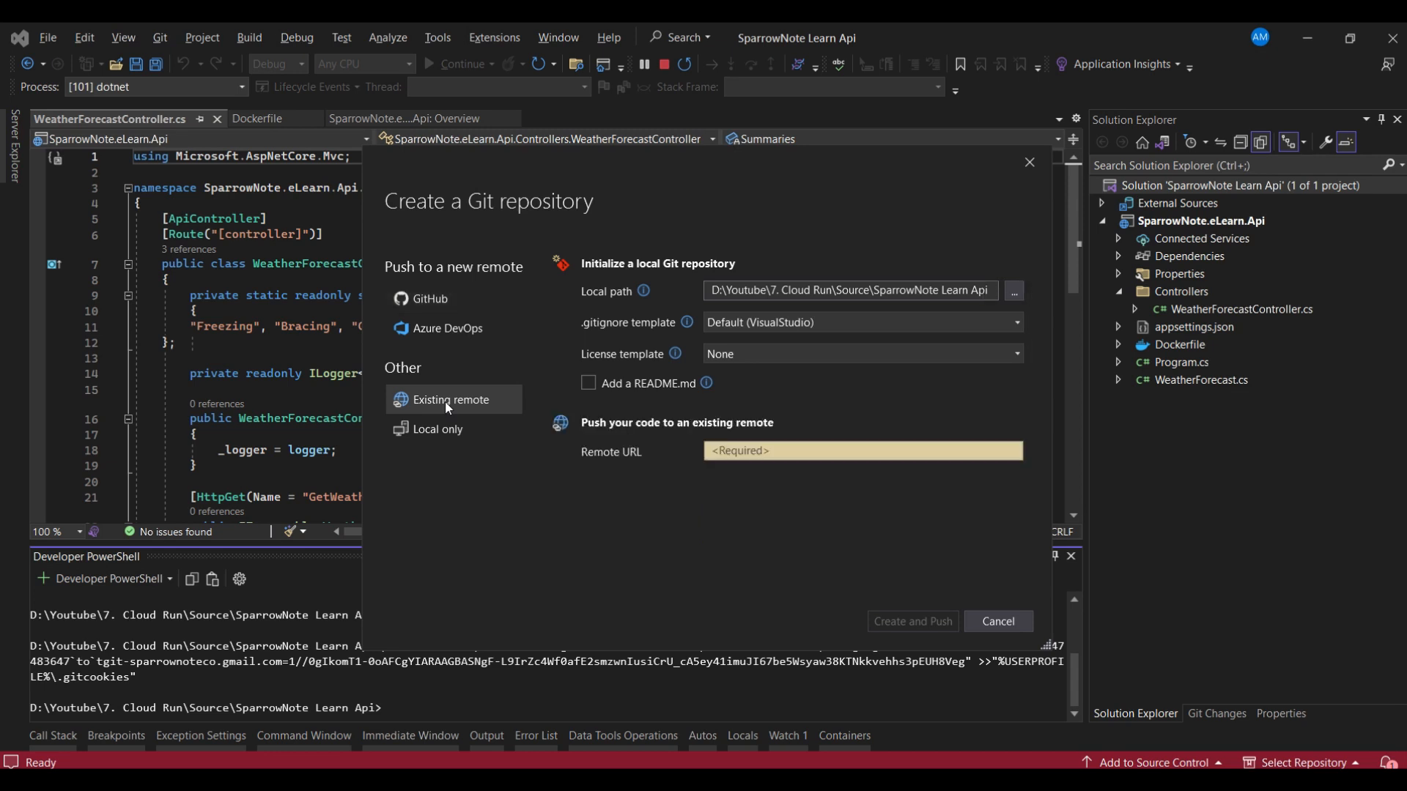
{"action": "left_click", "coordinate": [745, 450]}
{"action": "key", "text": "ctrl+v"}
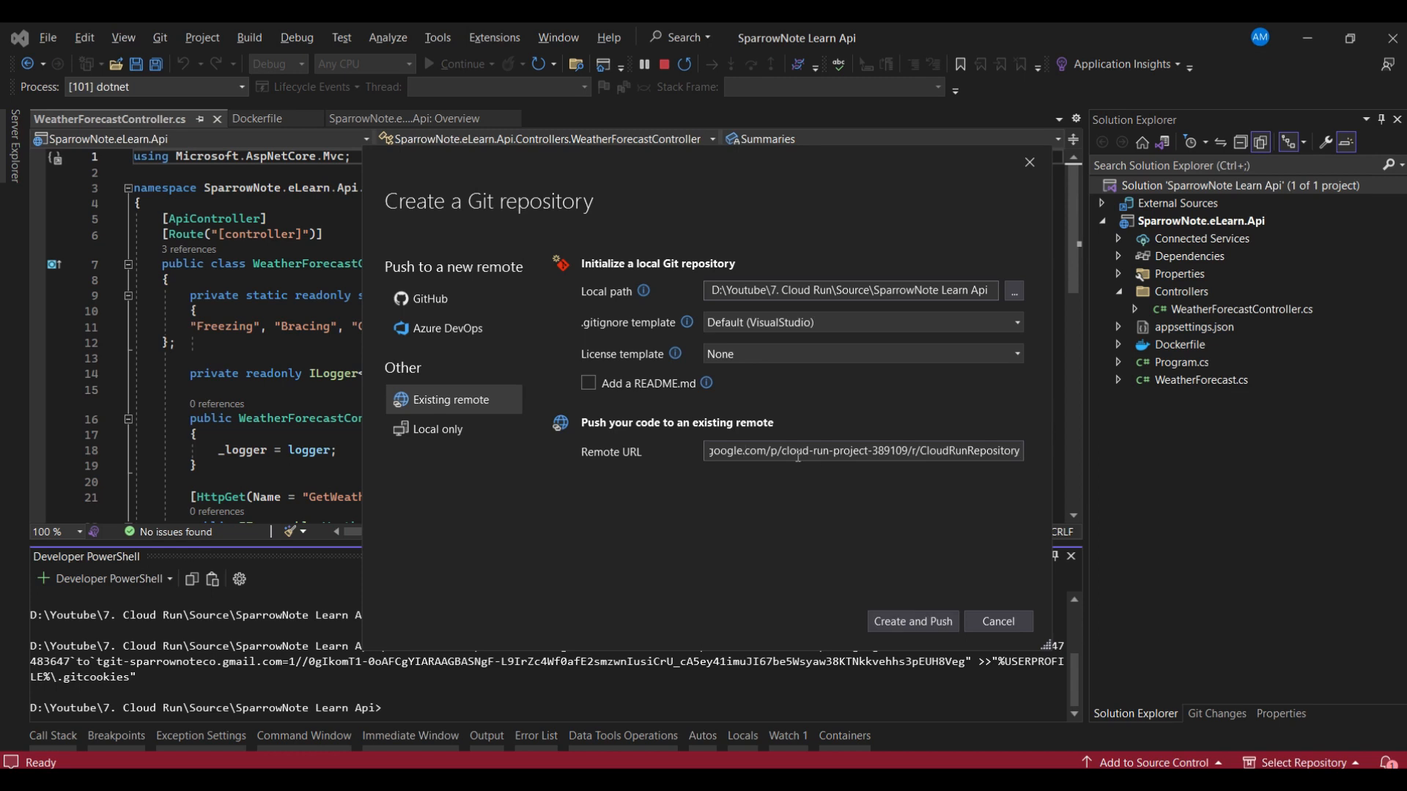
{"action": "left_click_drag", "start_coordinate": [785, 450], "coordinate": [691, 467]}
{"action": "left_click", "coordinate": [855, 455]}
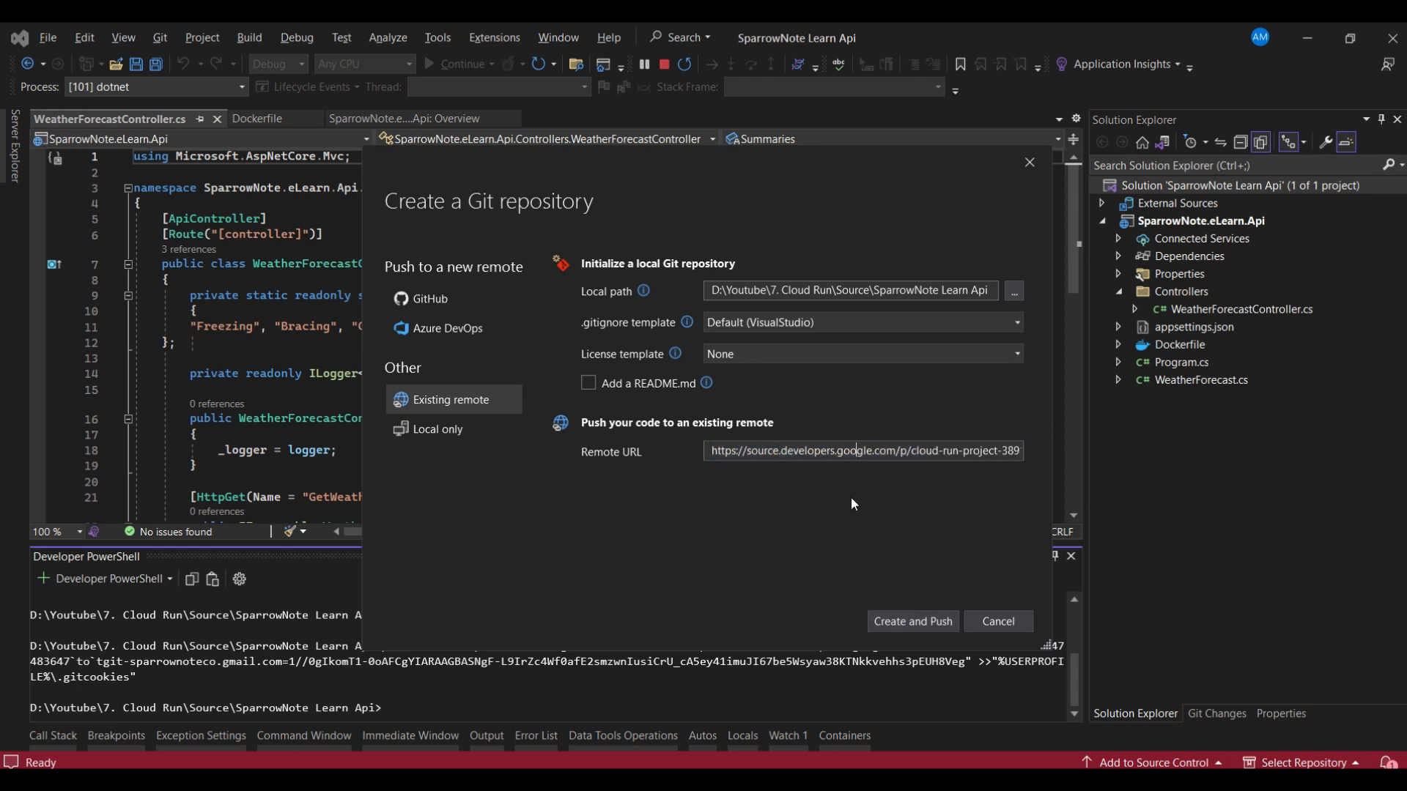
{"action": "left_click", "coordinate": [912, 624]}
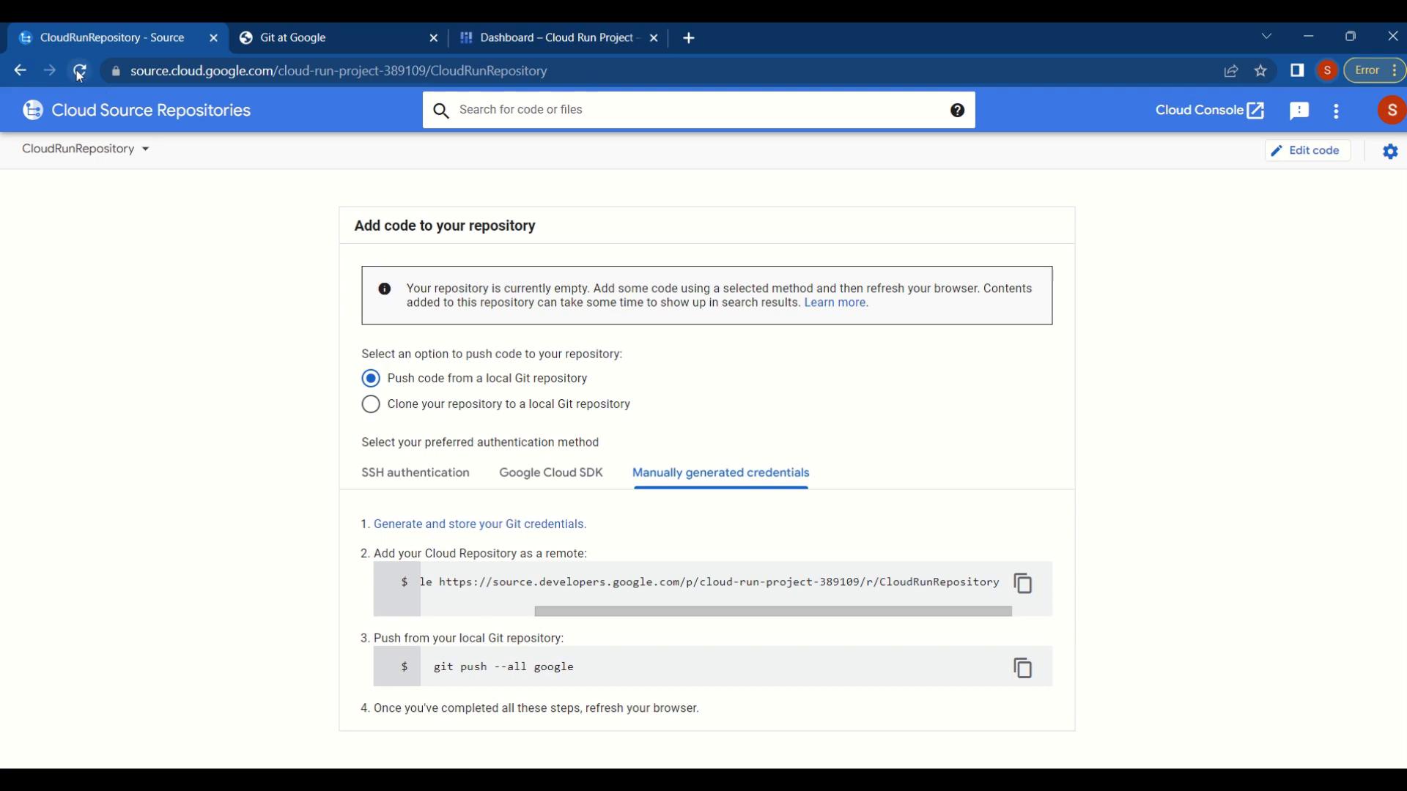
- Refresh the CloudRunRepository page in the browser and expand the SparrowNote.eLearn.Api folder to inspect the pushed files
{"action": "left_click", "coordinate": [79, 71]}
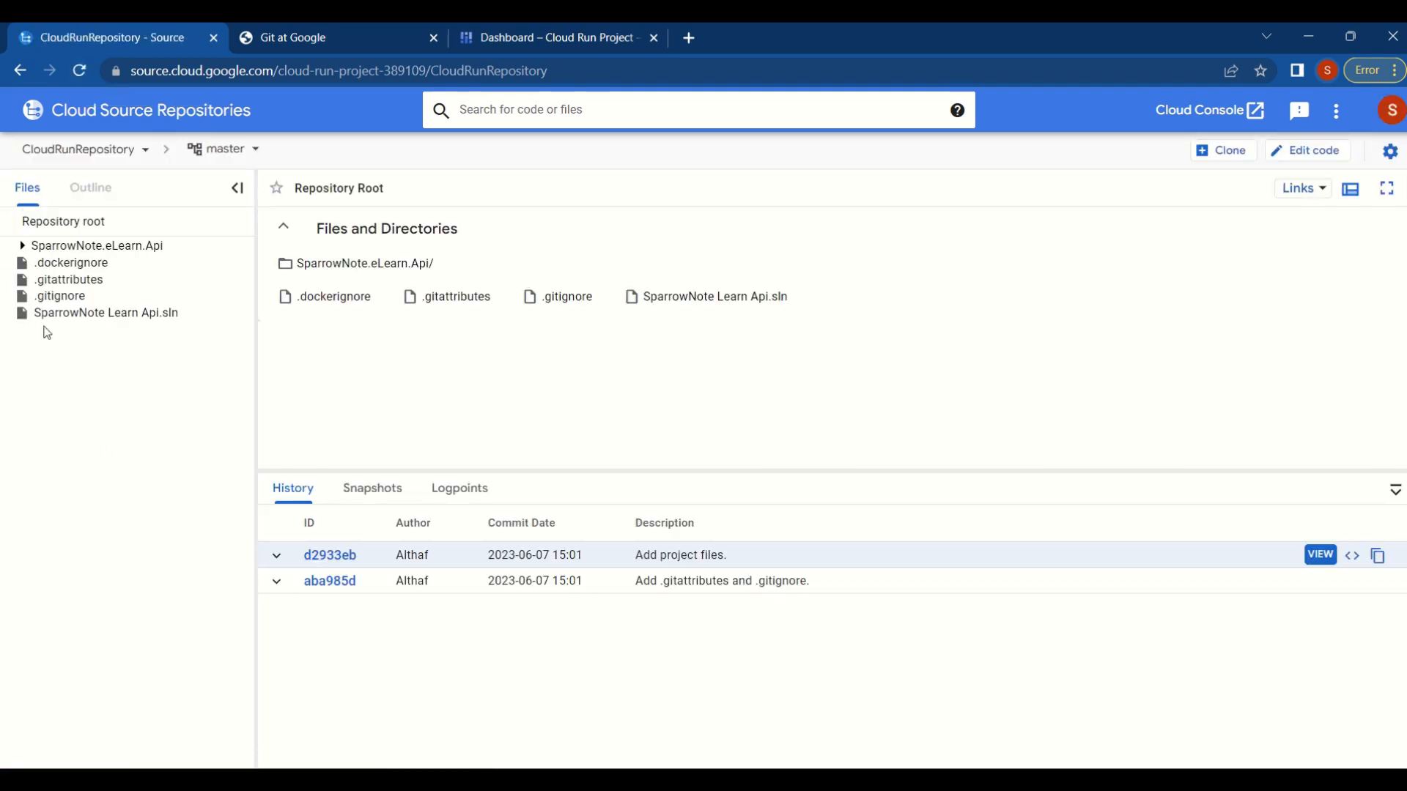
{"action": "left_click", "coordinate": [24, 247]}
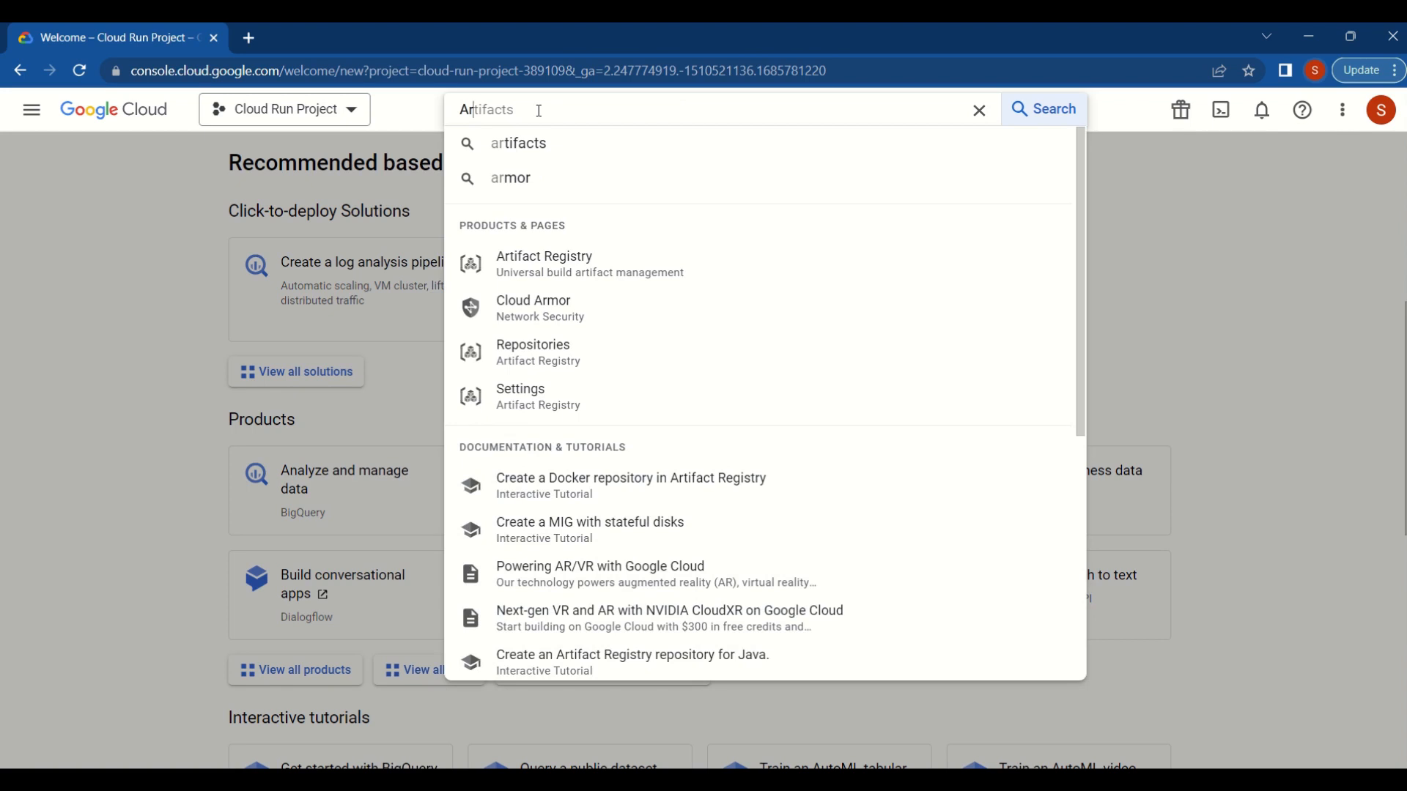
- Go to Artifact Registry from the console search and enable the Artifact Registry API
{"action": "left_click", "coordinate": [590, 268]}
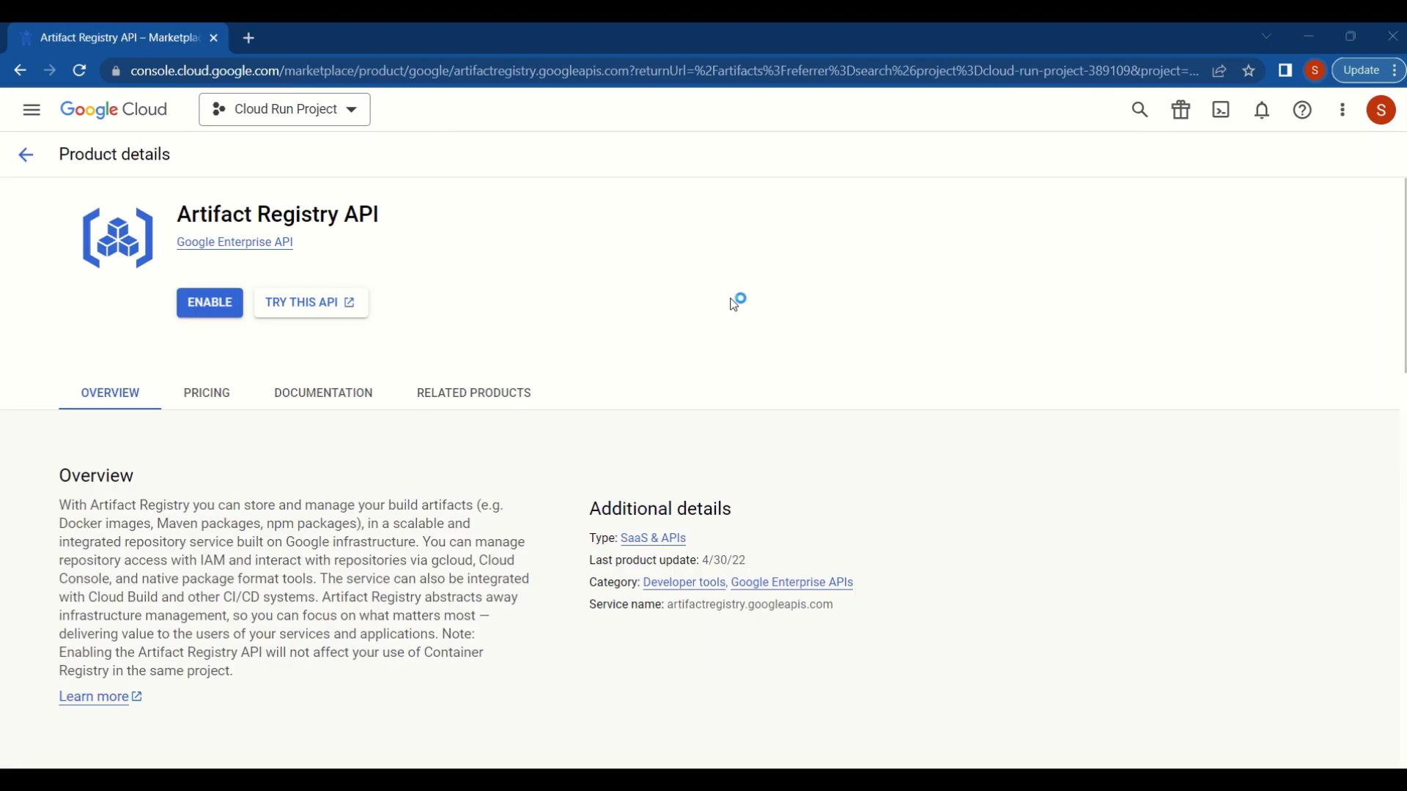
{"action": "left_click", "coordinate": [209, 308]}
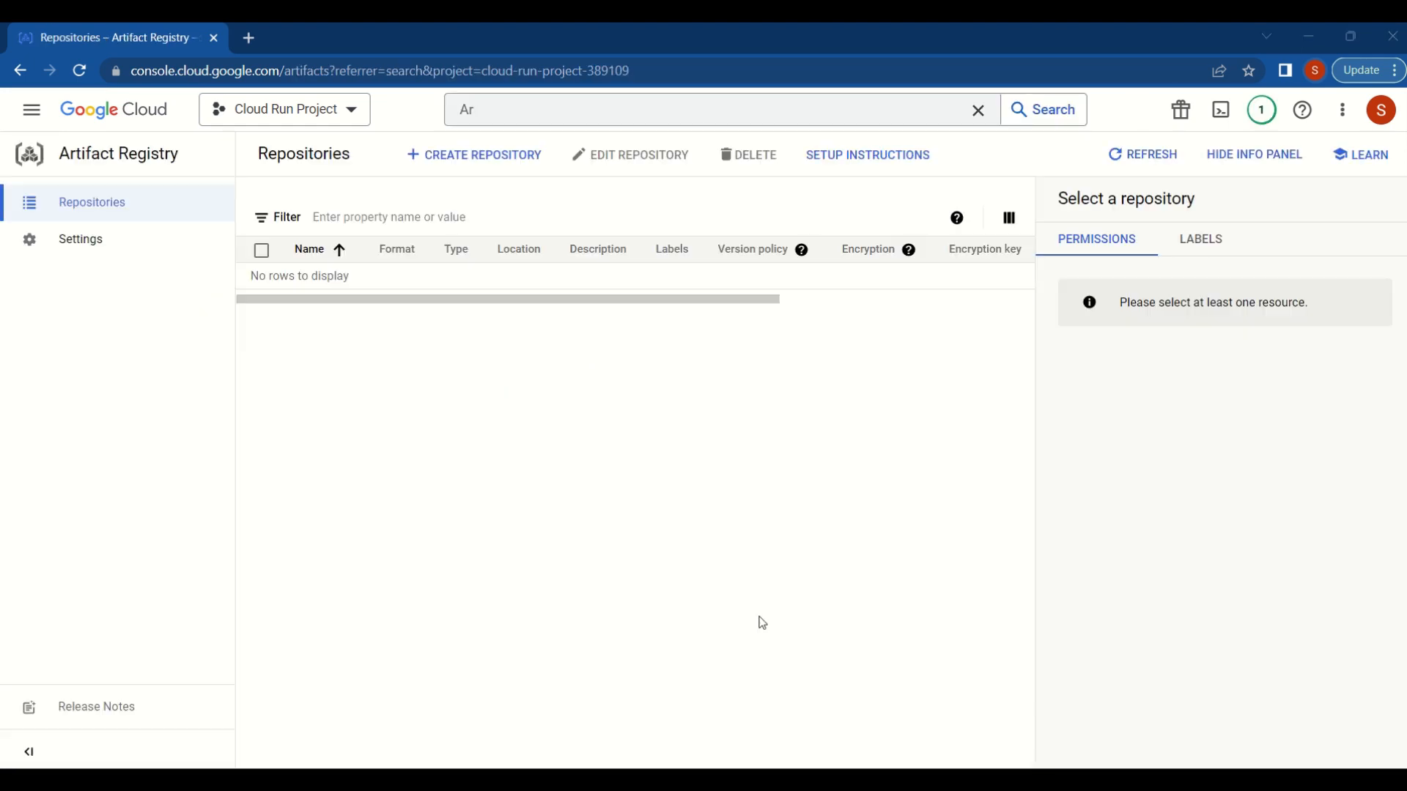
- Start creating an Artifact Registry repository and name it cloudrunartifact
{"action": "left_click", "coordinate": [463, 162]}
{"action": "type", "text": "art"}
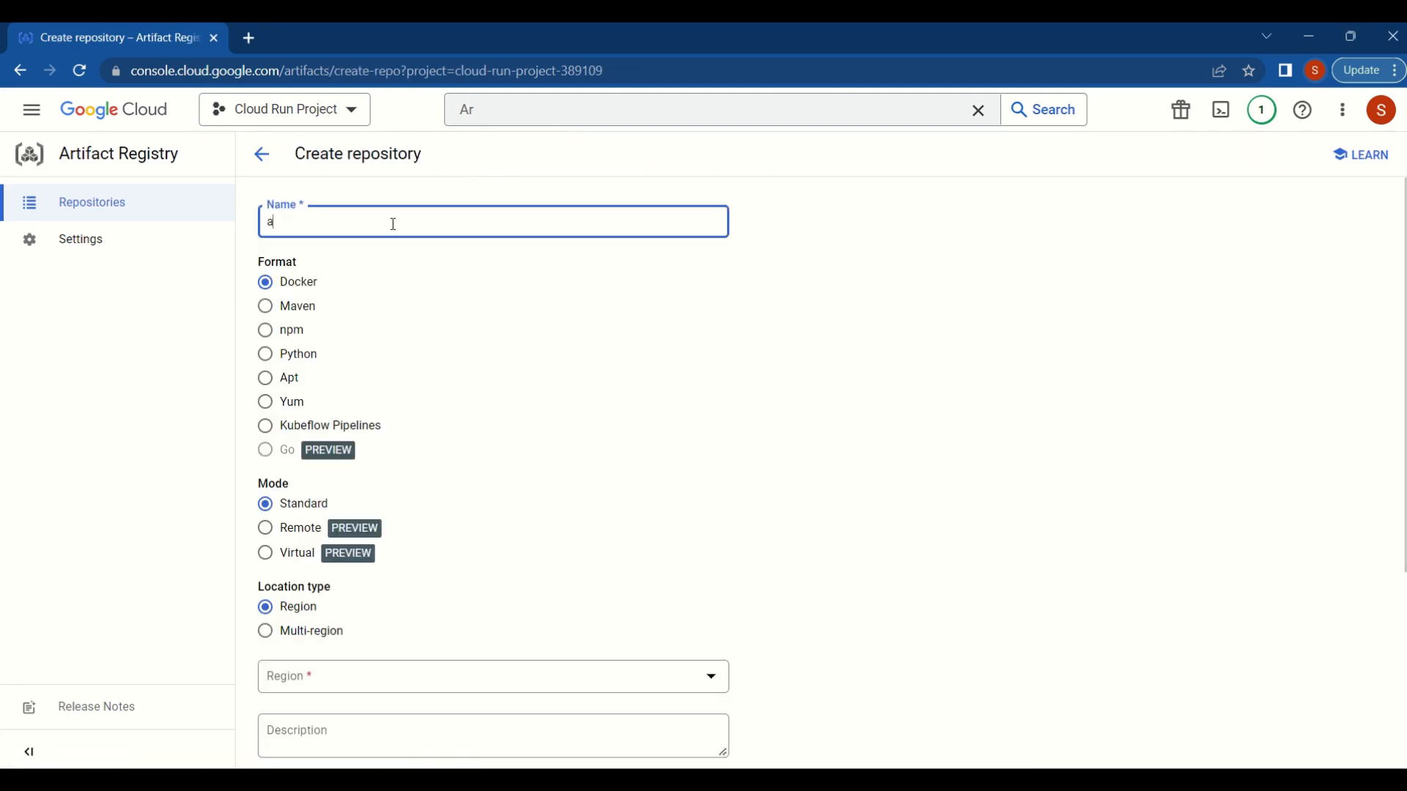
{"action": "key", "text": "BackSpace"}
{"action": "key", "text": "BackSpace"}
{"action": "key", "text": "BackSpace"}
{"action": "type", "text": "cloudrunartifact"}
- Set the repository's region to us-central1 (Iowa), create the repository and open it
{"action": "scroll", "coordinate": [662, 502], "scroll_direction": "down", "scroll_amount": 3}
{"action": "left_click", "coordinate": [663, 502]}
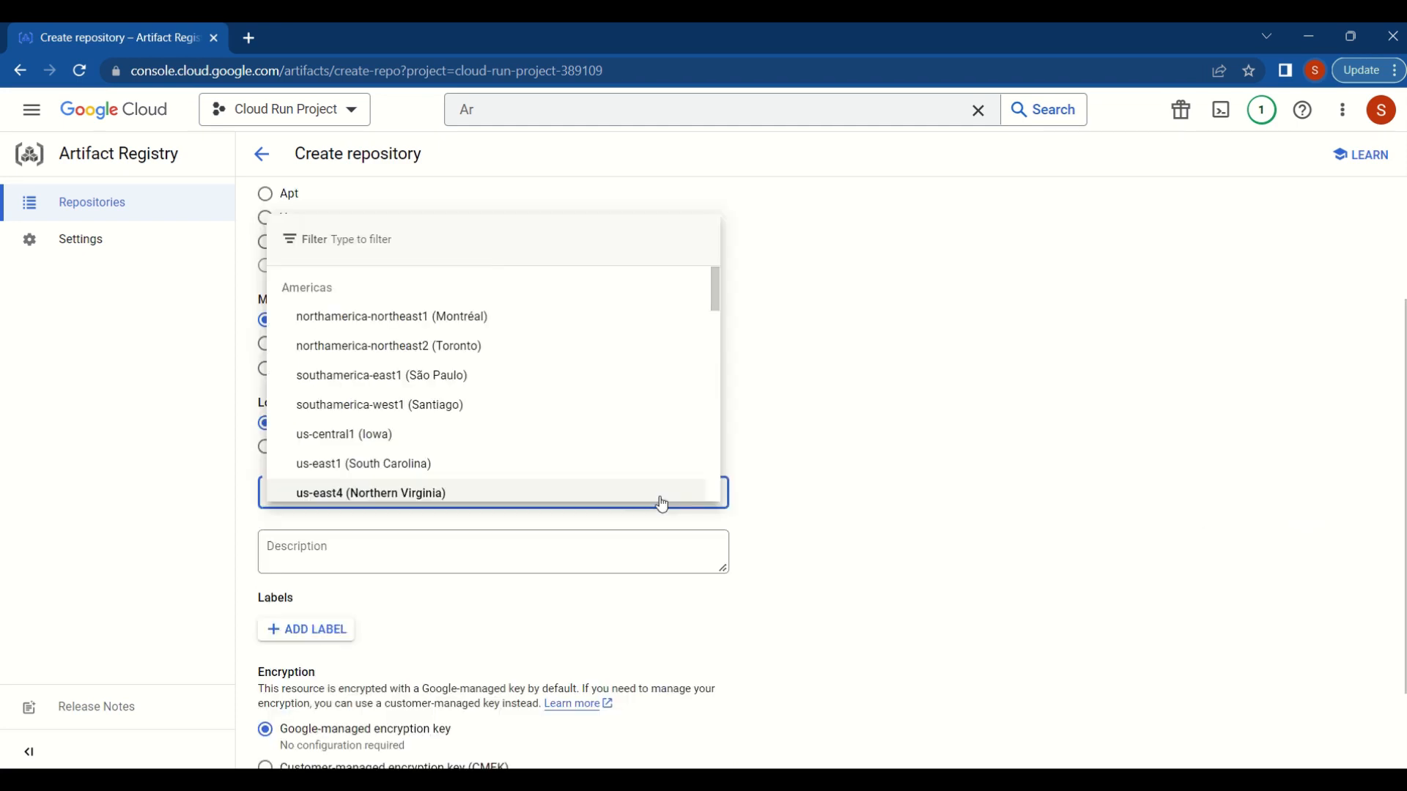
{"action": "left_click", "coordinate": [382, 436]}
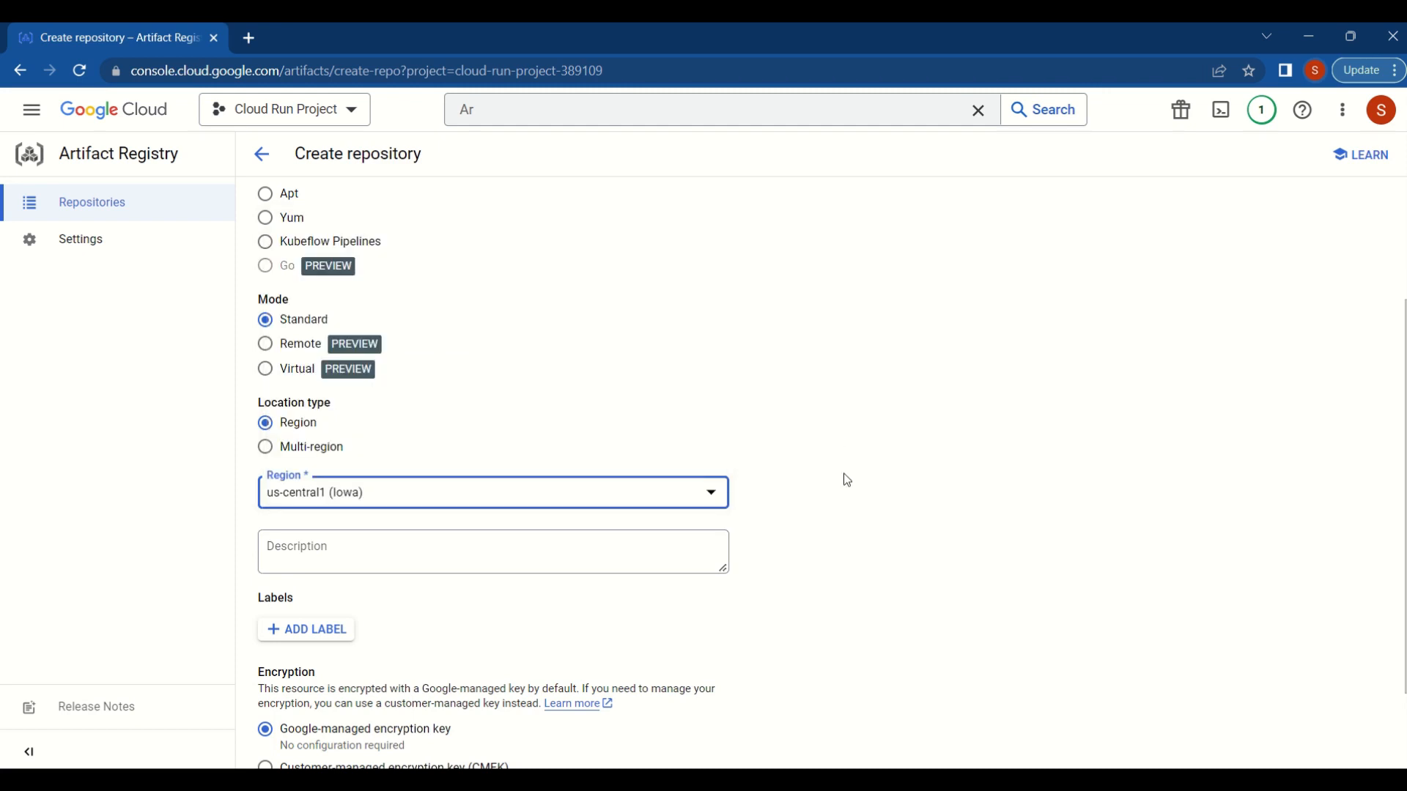
{"action": "scroll", "coordinate": [848, 481], "scroll_direction": "down", "scroll_amount": 2}
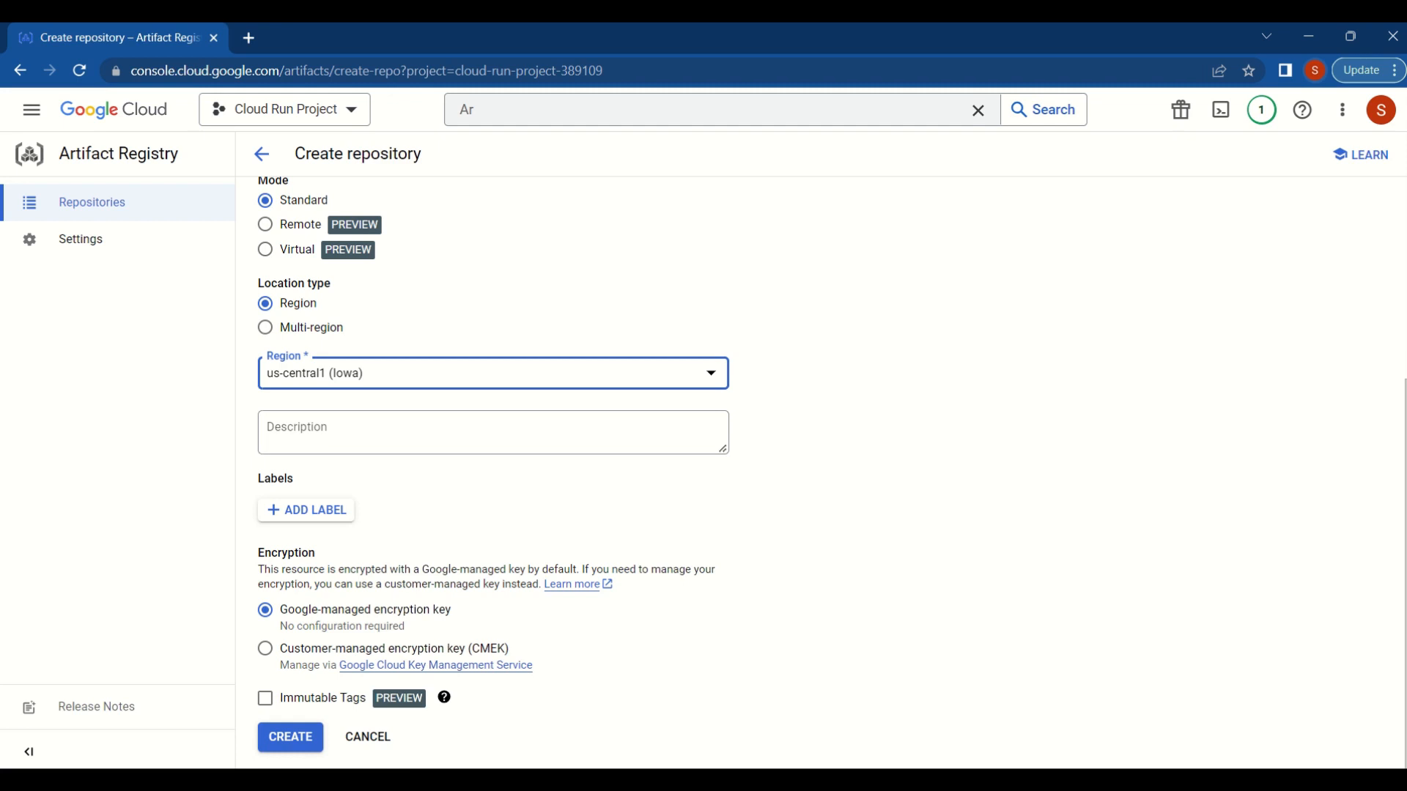
{"action": "left_click", "coordinate": [291, 737]}
{"action": "left_click", "coordinate": [370, 278]}
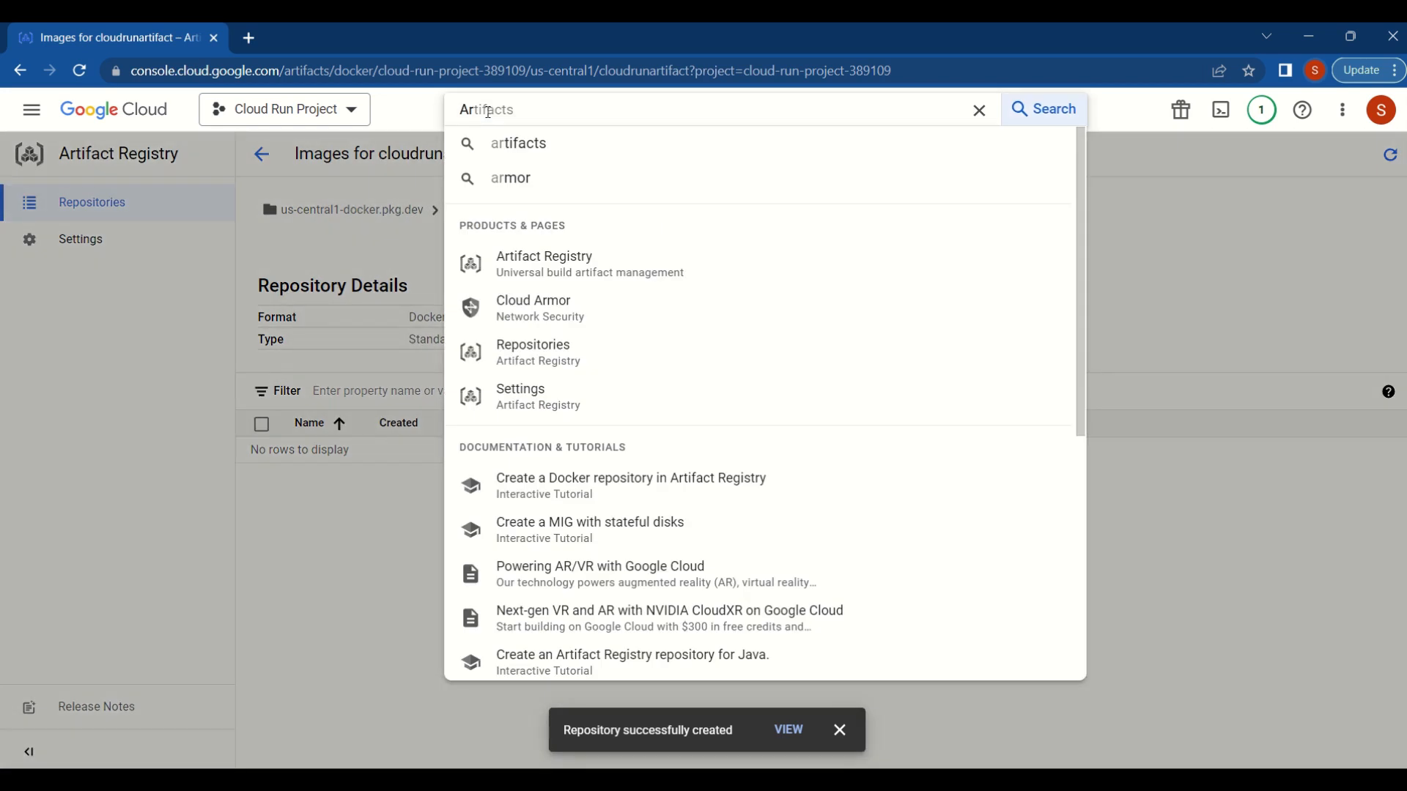
- Search the console for Cloud Build and enable the Cloud Build API
{"action": "key", "text": "BackSpace"}
{"action": "key", "text": "BackSpace"}
{"action": "type", "text": "Cloud Buil"}
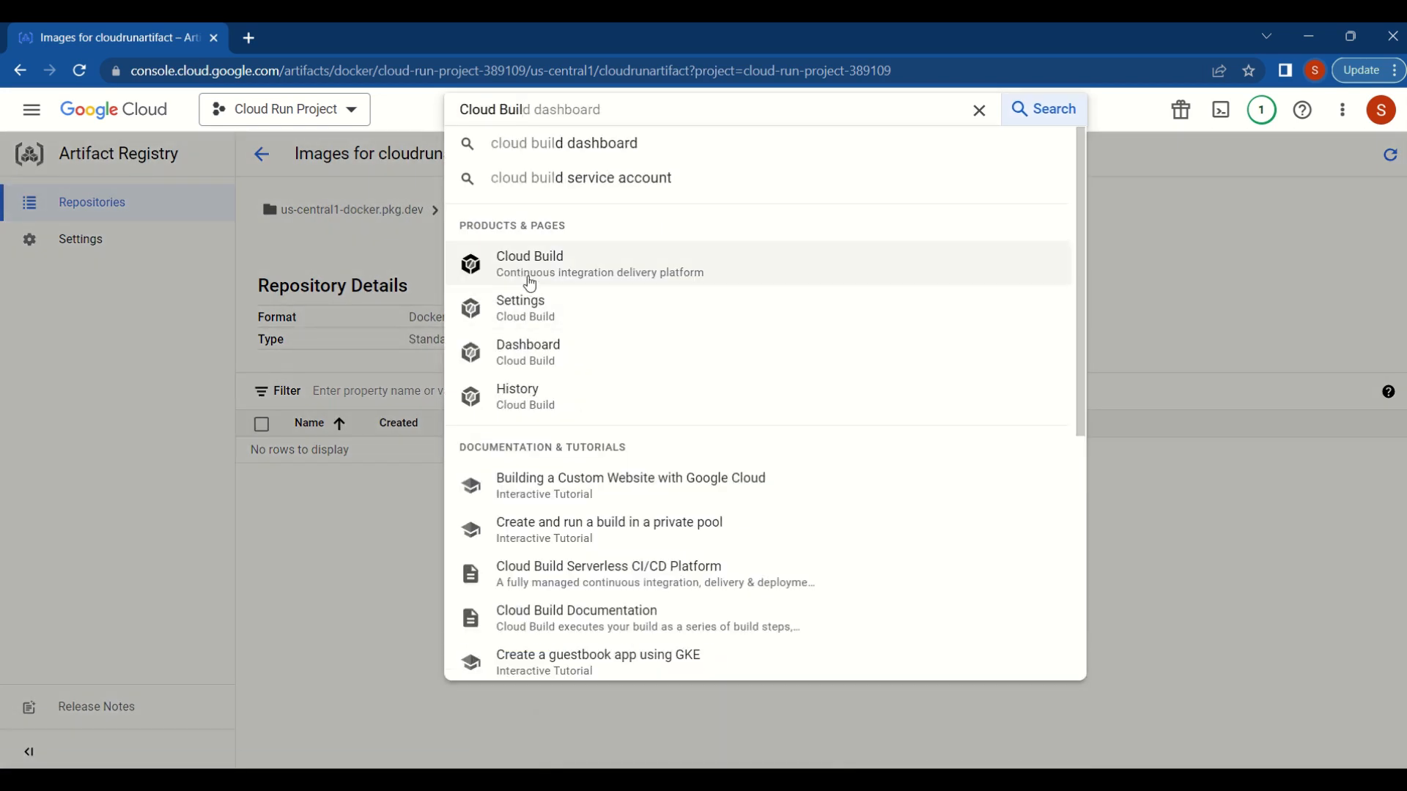
{"action": "left_click", "coordinate": [530, 282]}
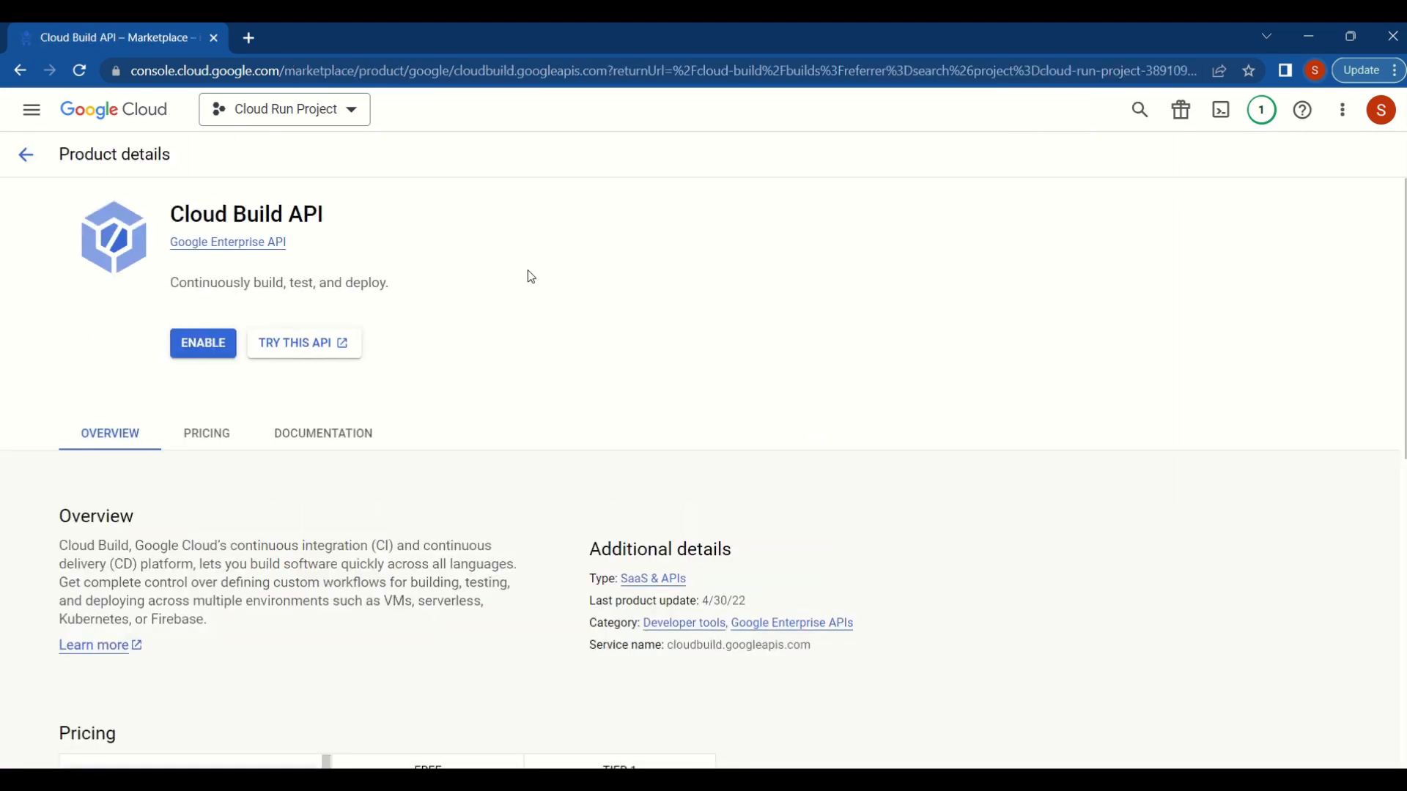
{"action": "left_click", "coordinate": [198, 348]}
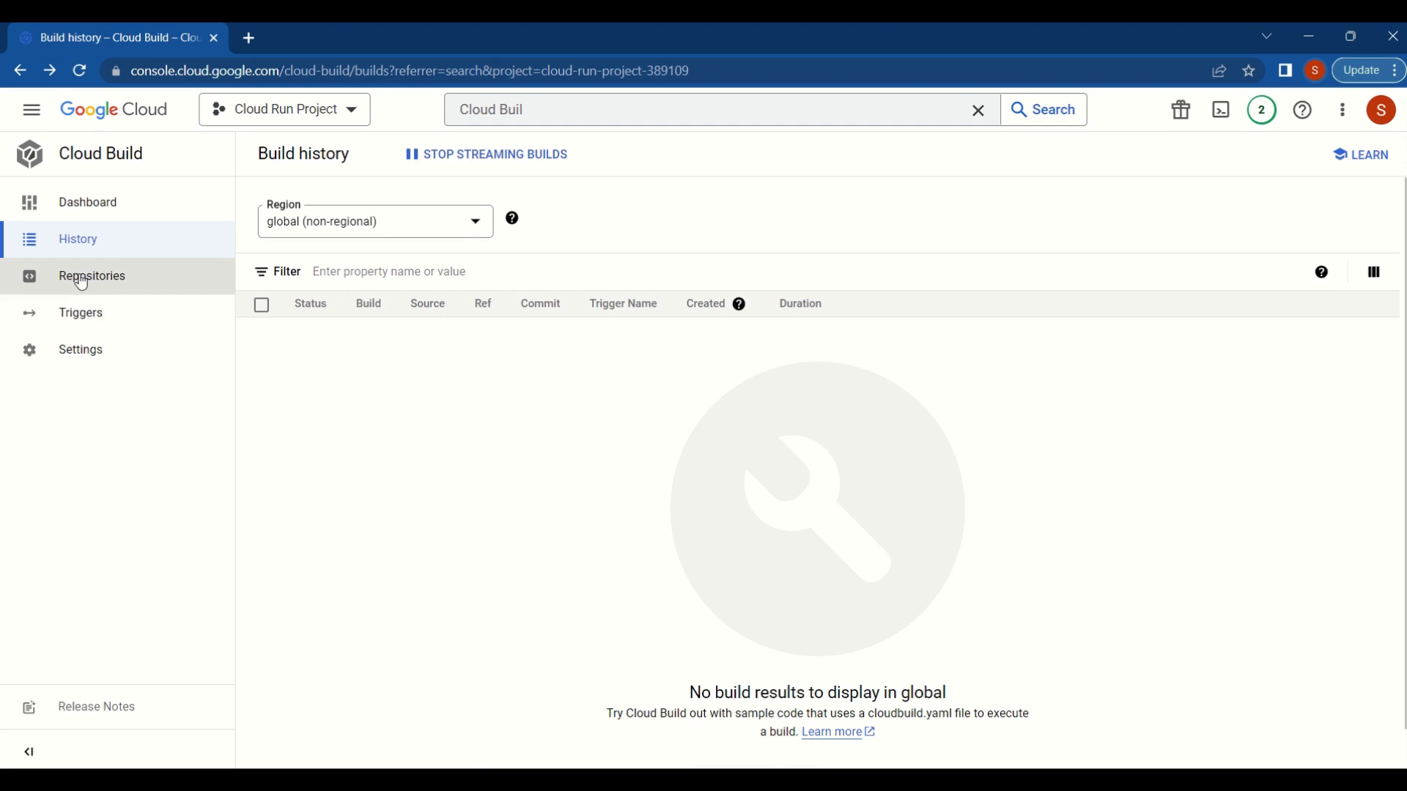
- Start creating a global Cloud Build trigger and name it sparrownotewebapitrigger
{"action": "left_click", "coordinate": [88, 325]}
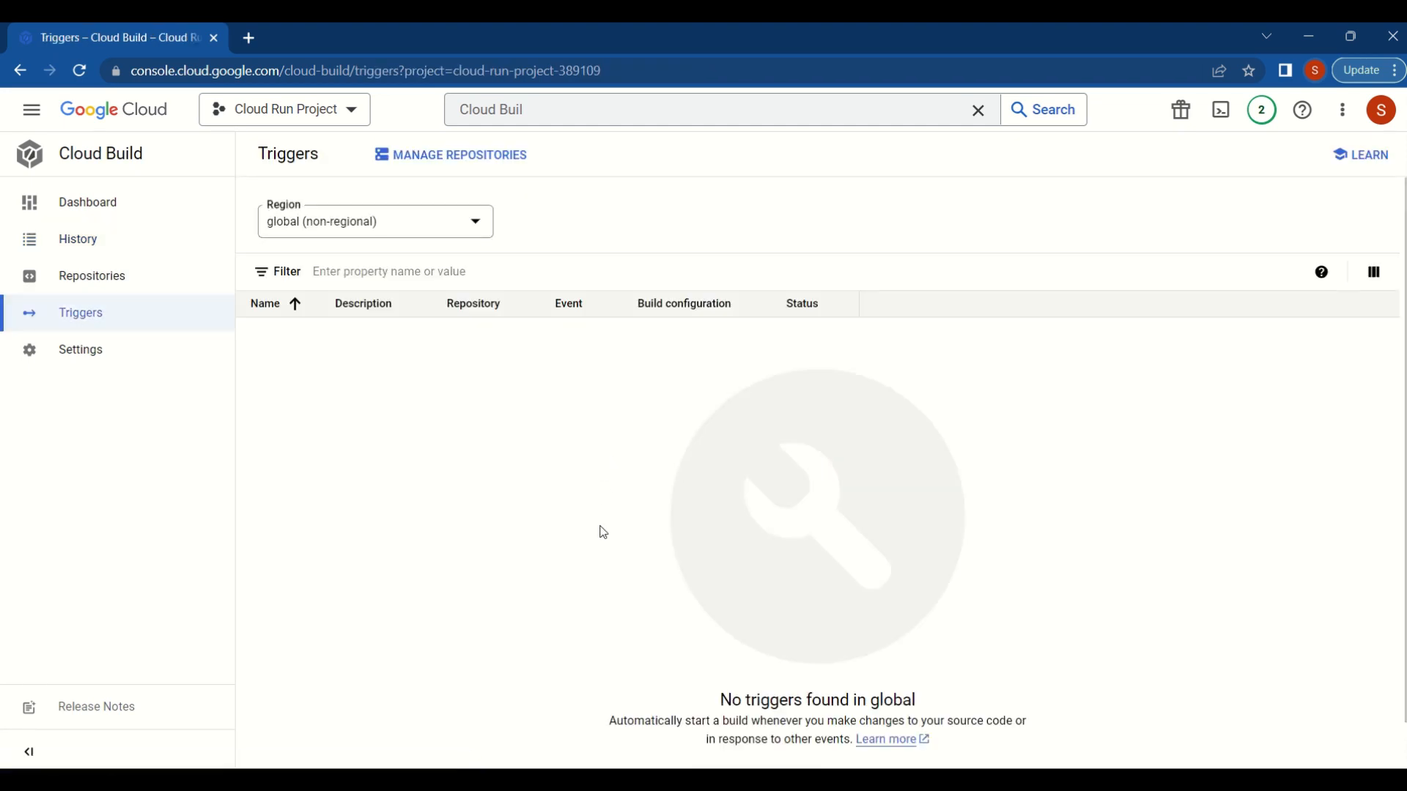
{"action": "scroll", "coordinate": [598, 531], "scroll_direction": "down", "scroll_amount": 1}
{"action": "scroll", "coordinate": [604, 533], "scroll_direction": "down", "scroll_amount": 1}
{"action": "left_click", "coordinate": [722, 740]}
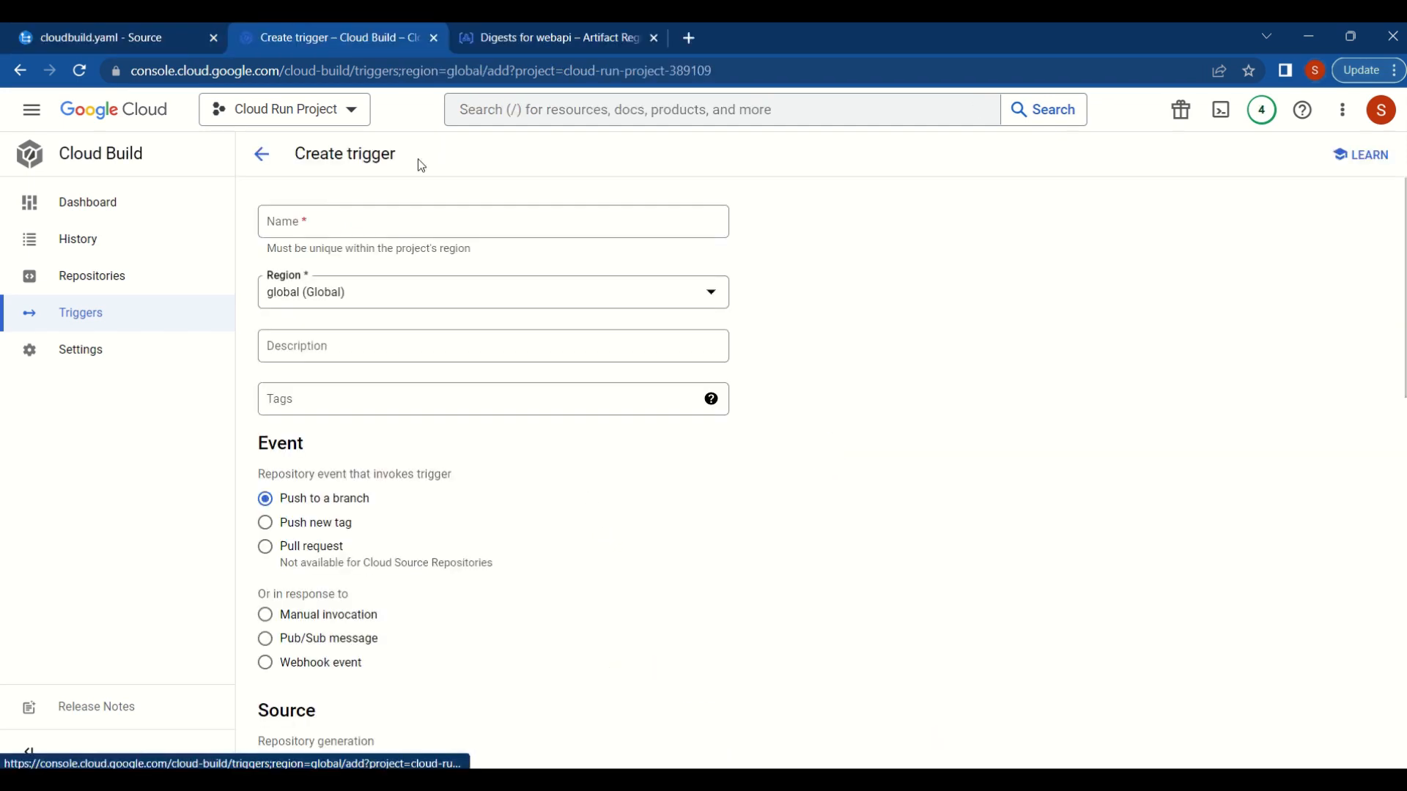
{"action": "left_click", "coordinate": [340, 223]}
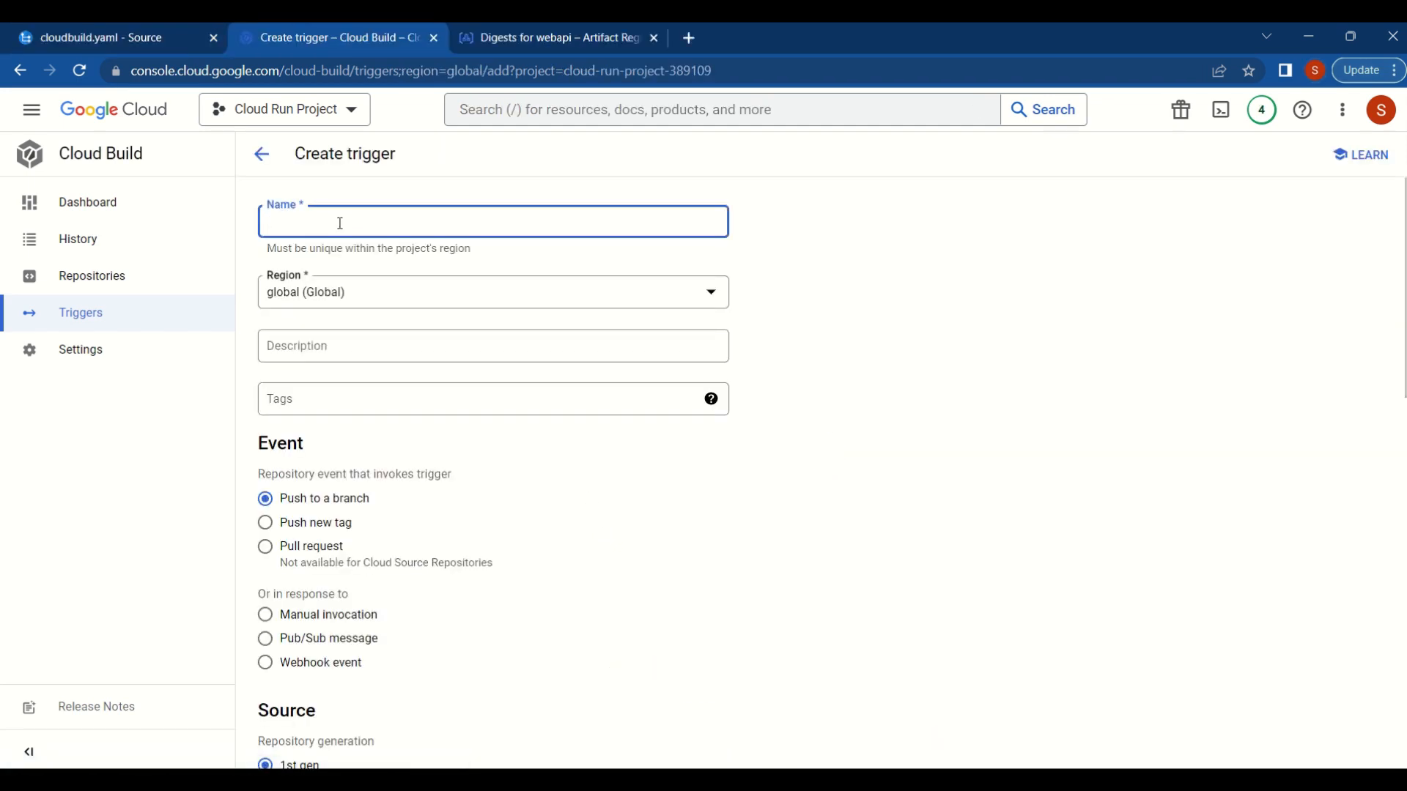
{"action": "type", "text": "sparrownotewebapitrigger"}
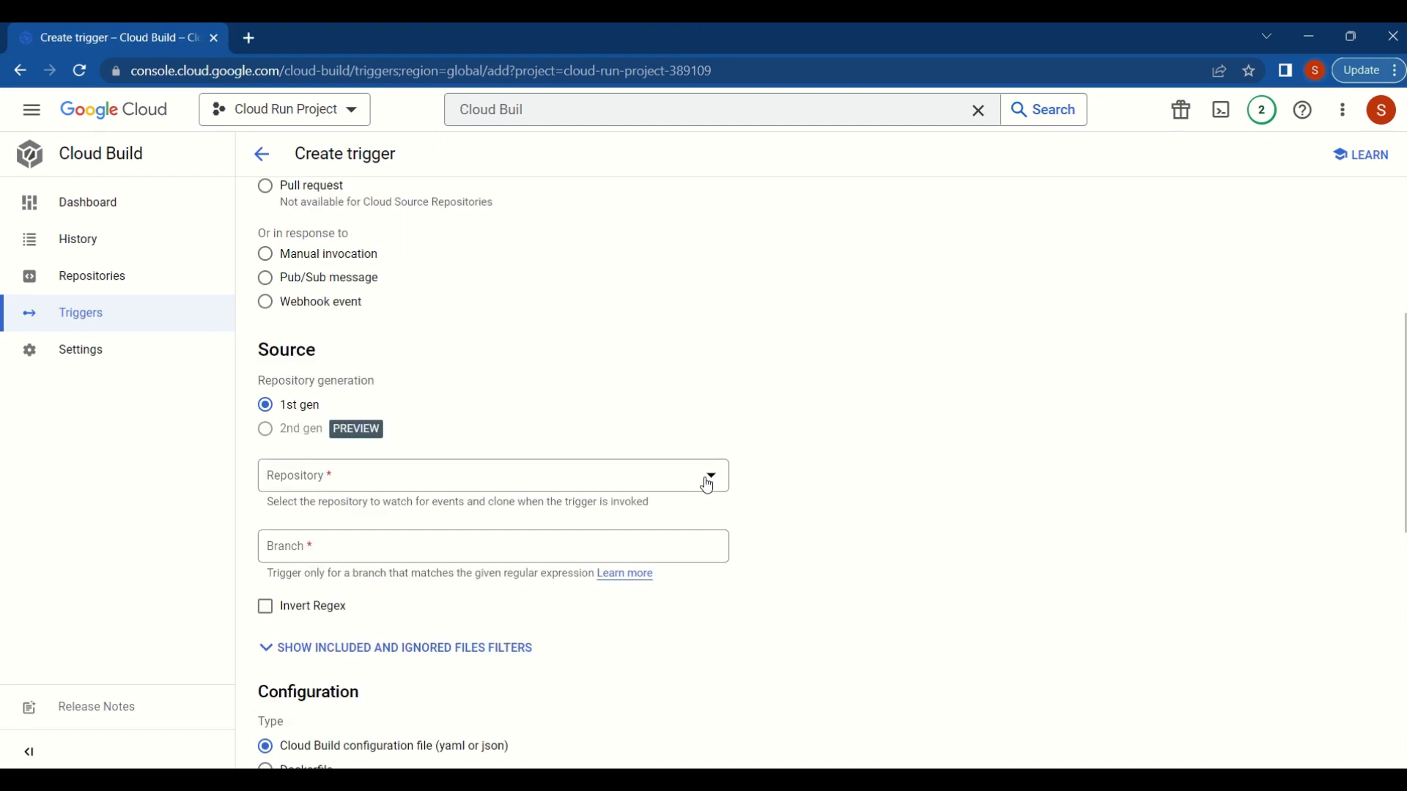
- Select CloudRunRepository (Cloud Source Repositories) as the trigger's source and review its build configuration settings
{"action": "left_click", "coordinate": [705, 477]}
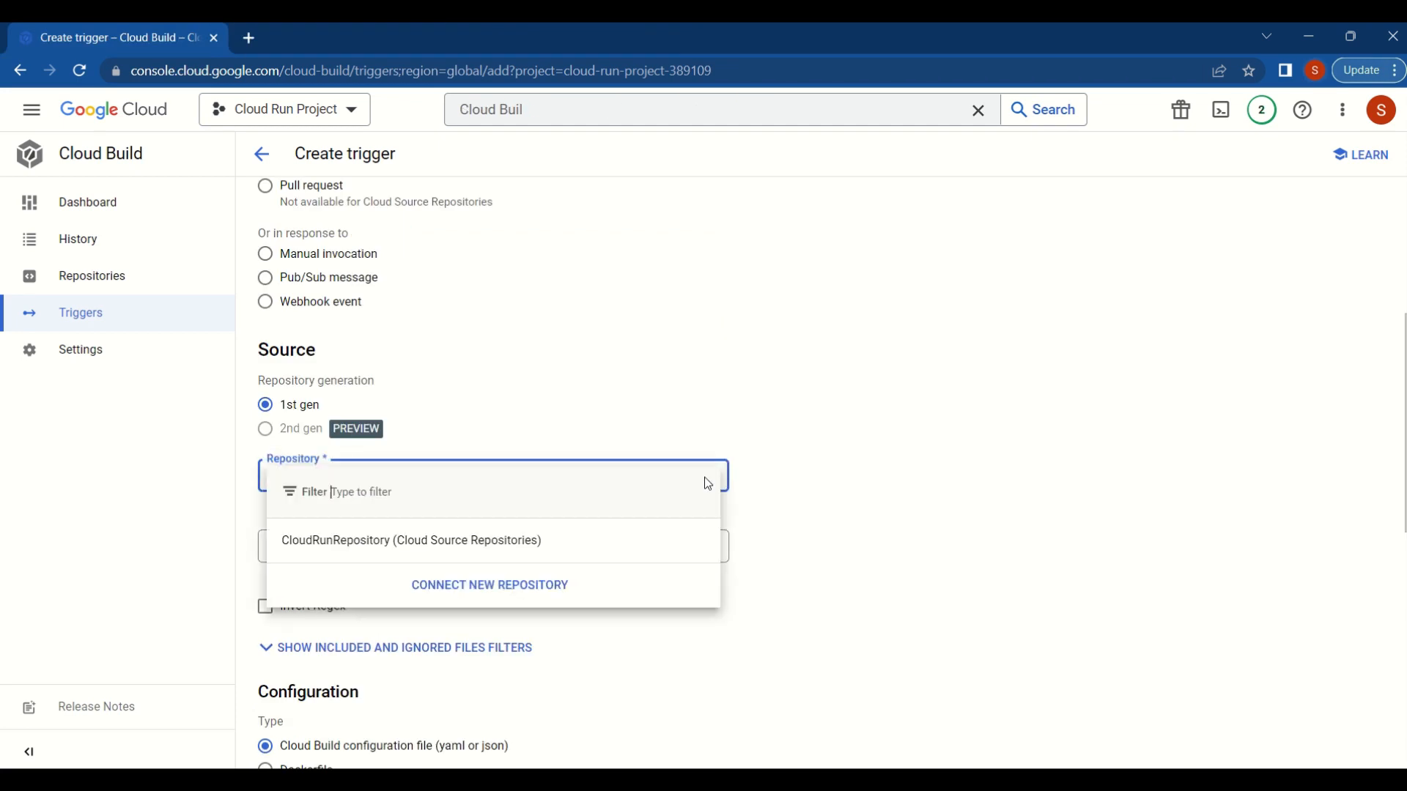
{"action": "left_click", "coordinate": [415, 543]}
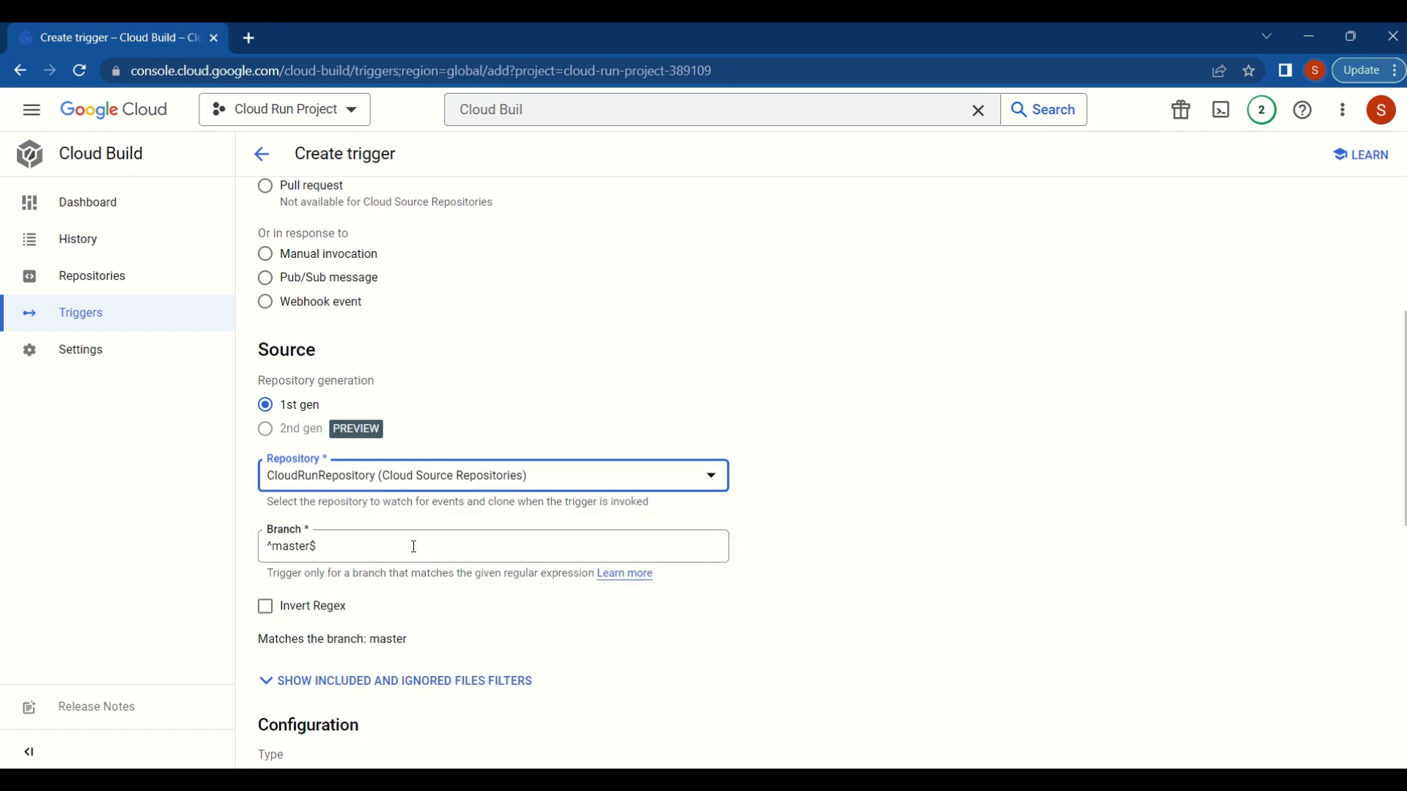
{"action": "scroll", "coordinate": [414, 547], "scroll_direction": "down", "scroll_amount": 3}
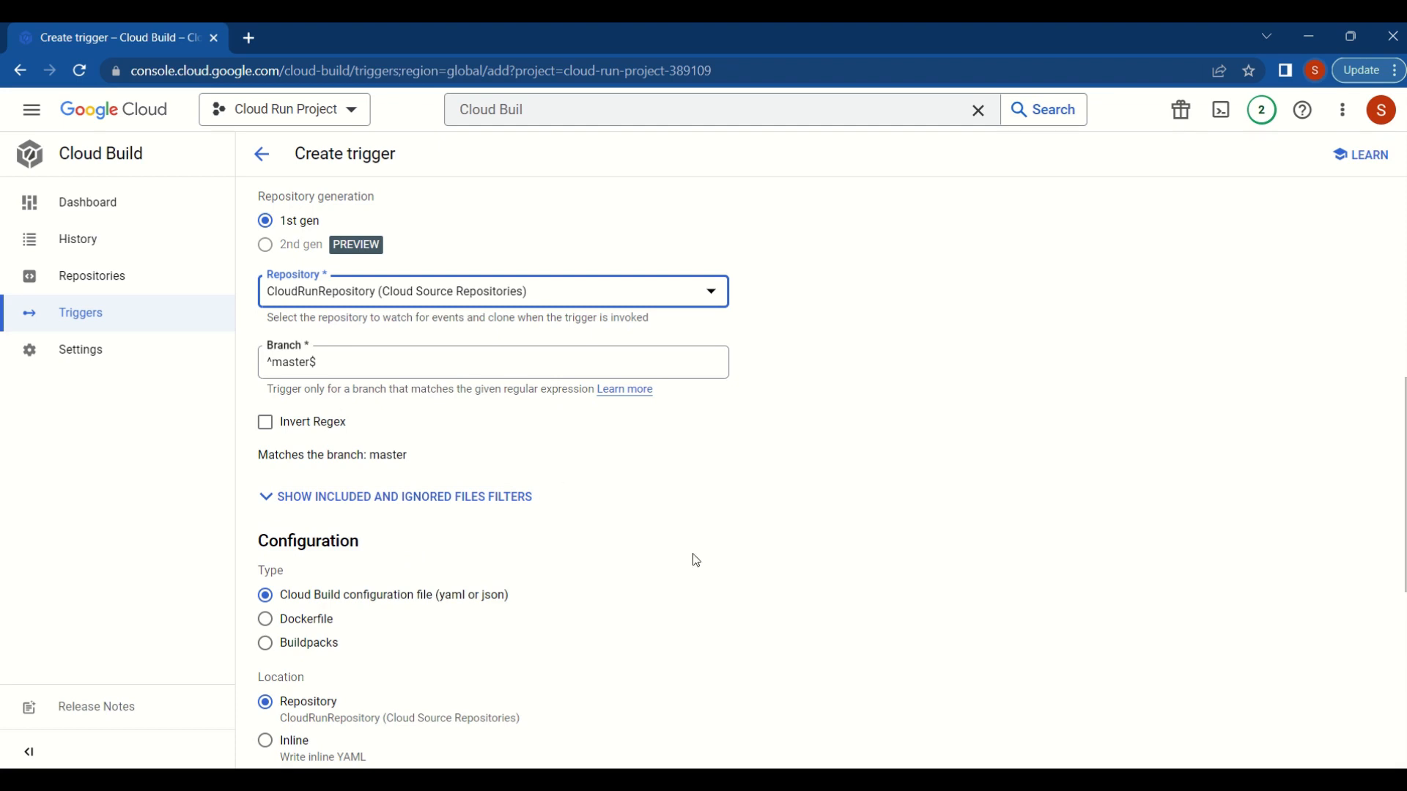
{"action": "scroll", "coordinate": [692, 553], "scroll_direction": "down", "scroll_amount": 3}
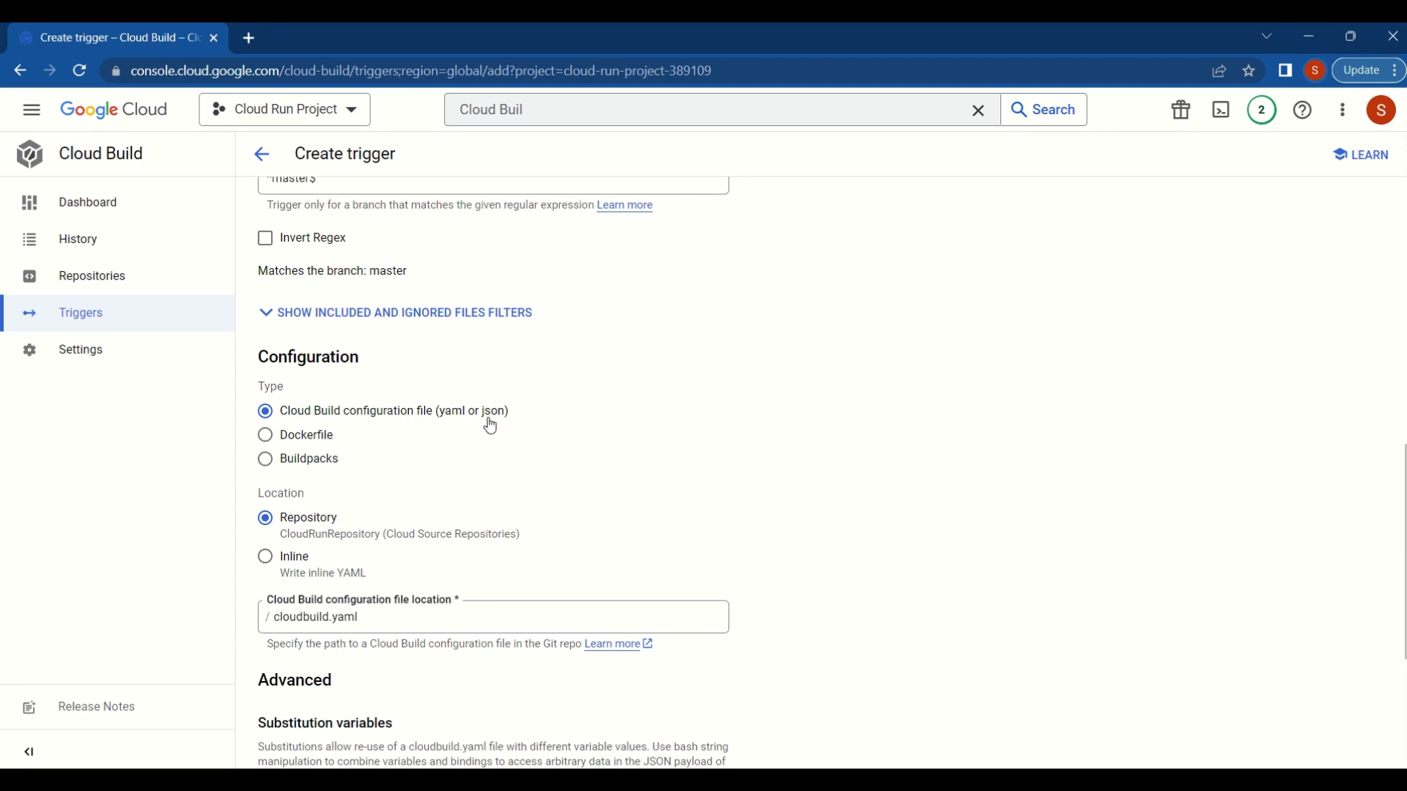
{"action": "left_click", "coordinate": [311, 617]}
{"action": "scroll", "coordinate": [647, 520], "scroll_direction": "down", "scroll_amount": 4}
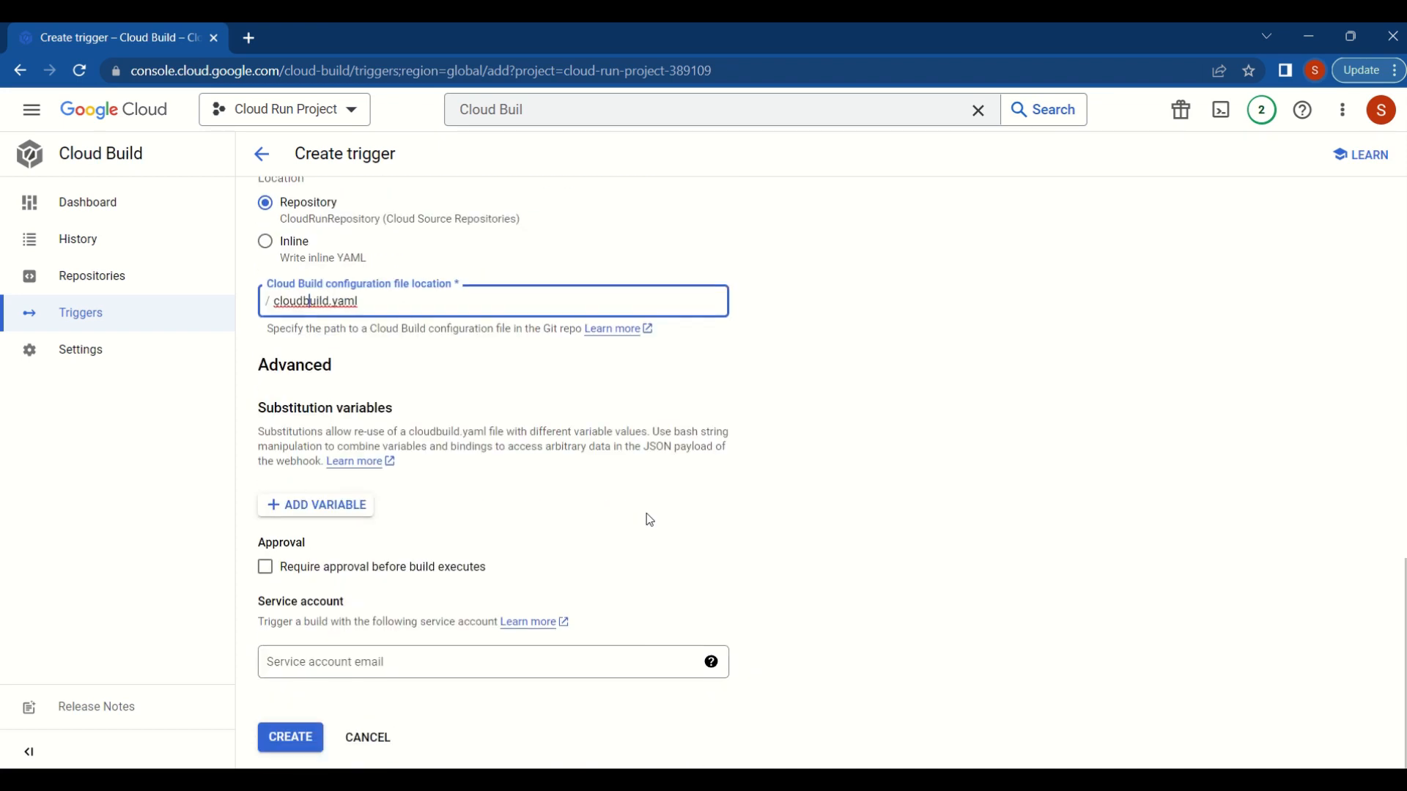
{"action": "scroll", "coordinate": [771, 408], "scroll_direction": "up", "scroll_amount": 1}
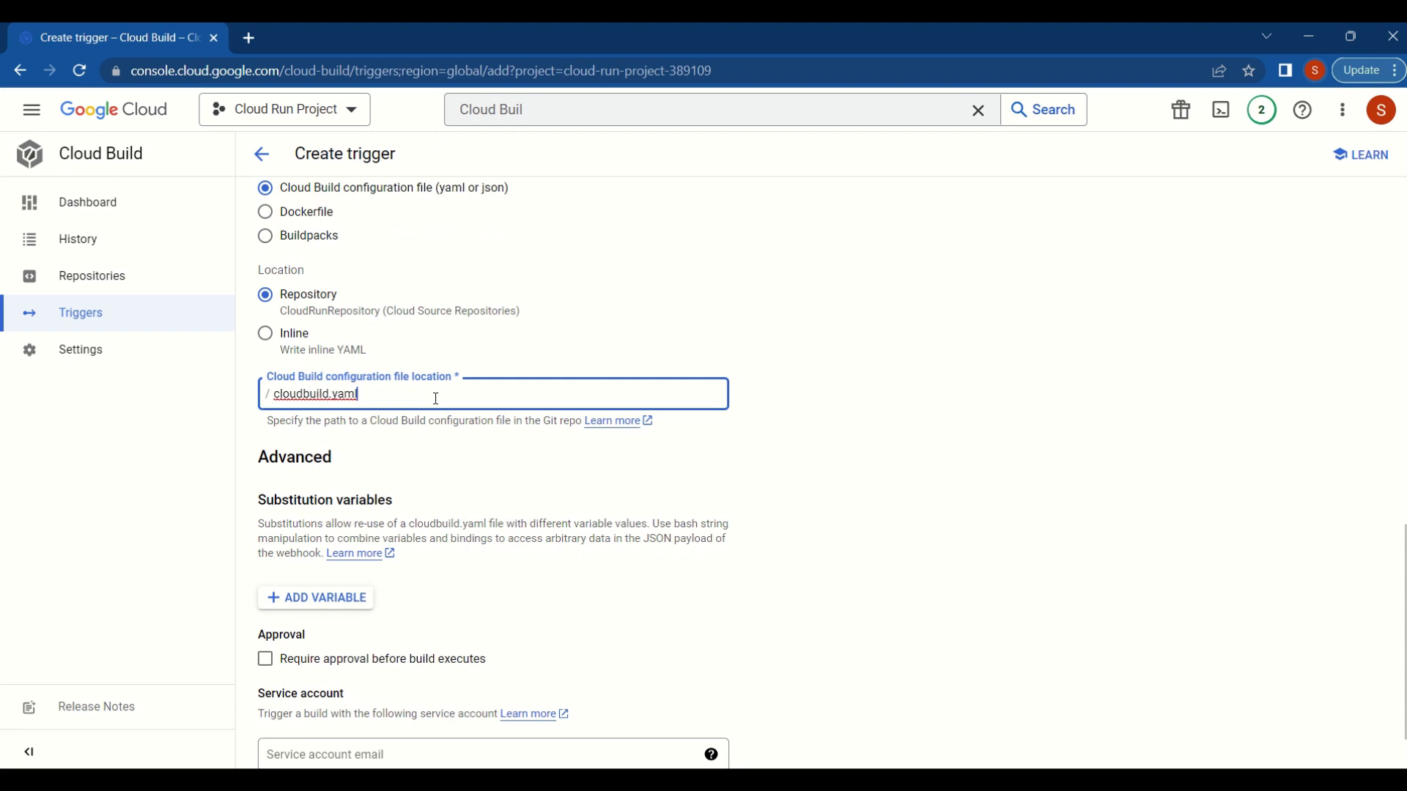
{"action": "scroll", "coordinate": [758, 400], "scroll_direction": "down", "scroll_amount": 1}
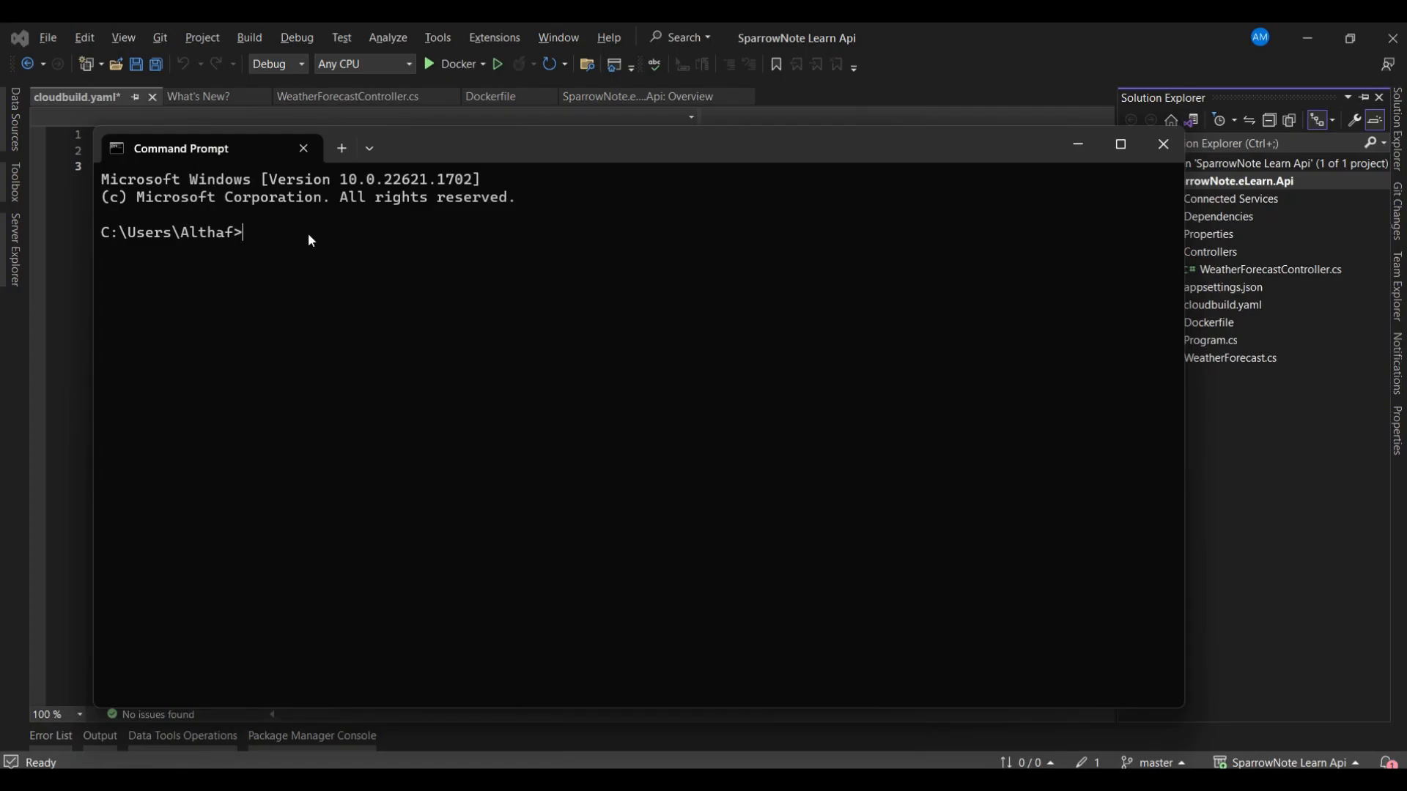
- In Command Prompt, change the working directory to D:\Youtube\7. Cloud Run\Source\SparrowNote Learn Api
{"action": "type", "text": "d:"}
{"action": "key", "text": "Return"}
{"action": "type", "text": "cd D:\\Youtube\\7. Cloud Run\\Source\\SparrowNote Learn Api"}
{"action": "key", "text": "Return"}
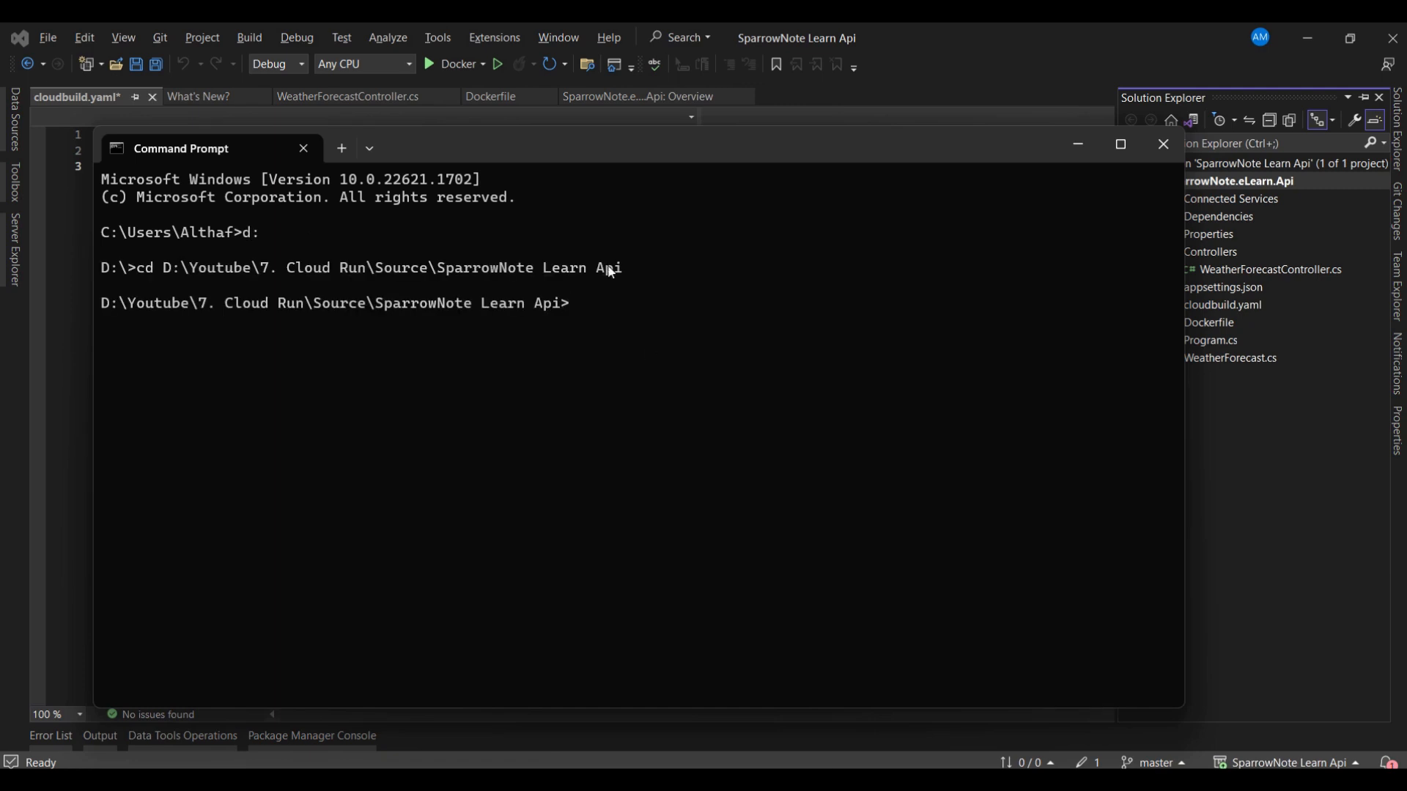
- Begin a docker build command with the -t option
{"action": "type", "text": "docker buils"}
{"action": "key", "text": "BackSpace"}
{"action": "key", "text": "BackSpace"}
{"action": "key", "text": "BackSpace"}
{"action": "type", "text": "ild -"}
{"action": "type", "text": "t"}
- Copy the cloudrunartifact repository path from Artifact Registry in the browser and insert it after -t in the Command Prompt build command
{"action": "key", "text": "alt+Tab"}
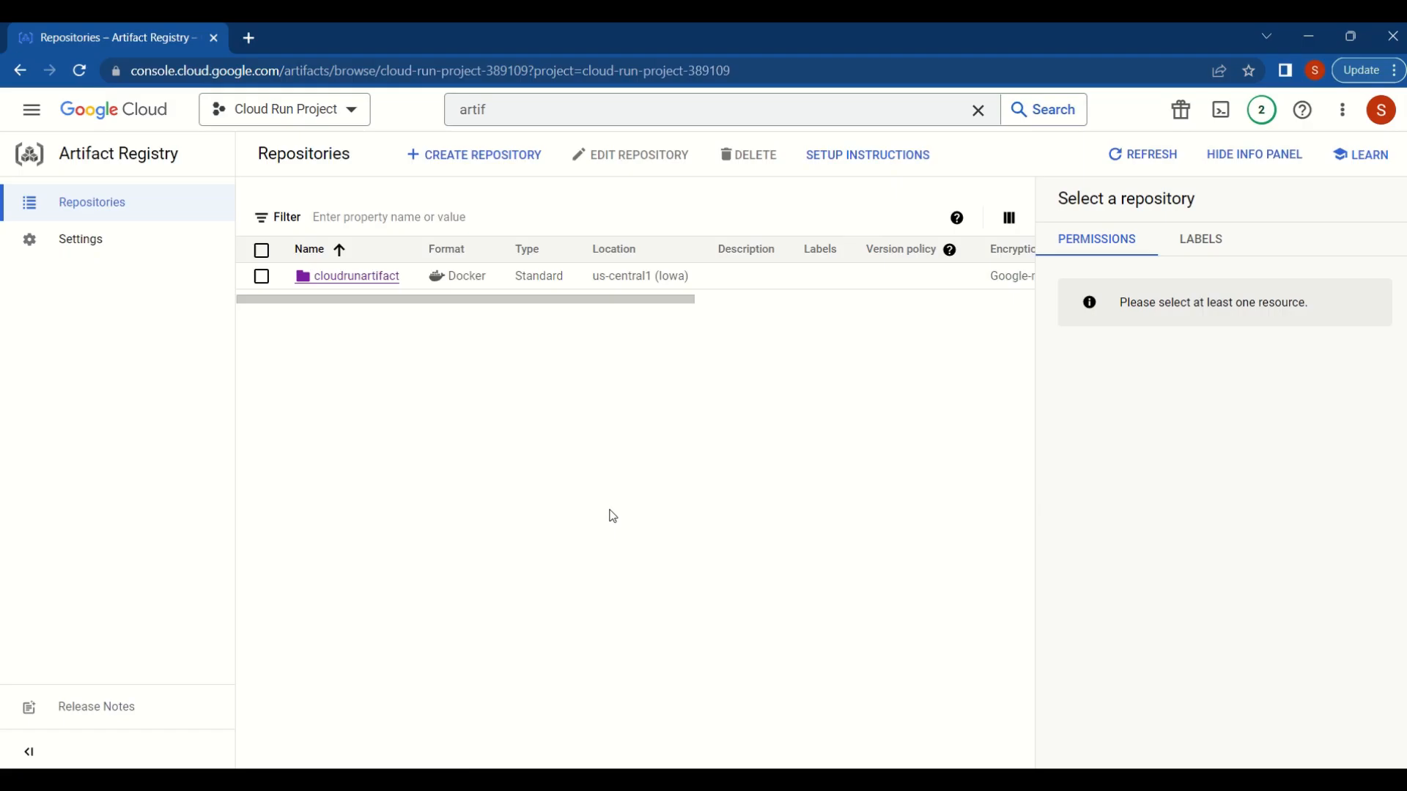
{"action": "left_click", "coordinate": [370, 284]}
{"action": "left_click", "coordinate": [751, 219]}
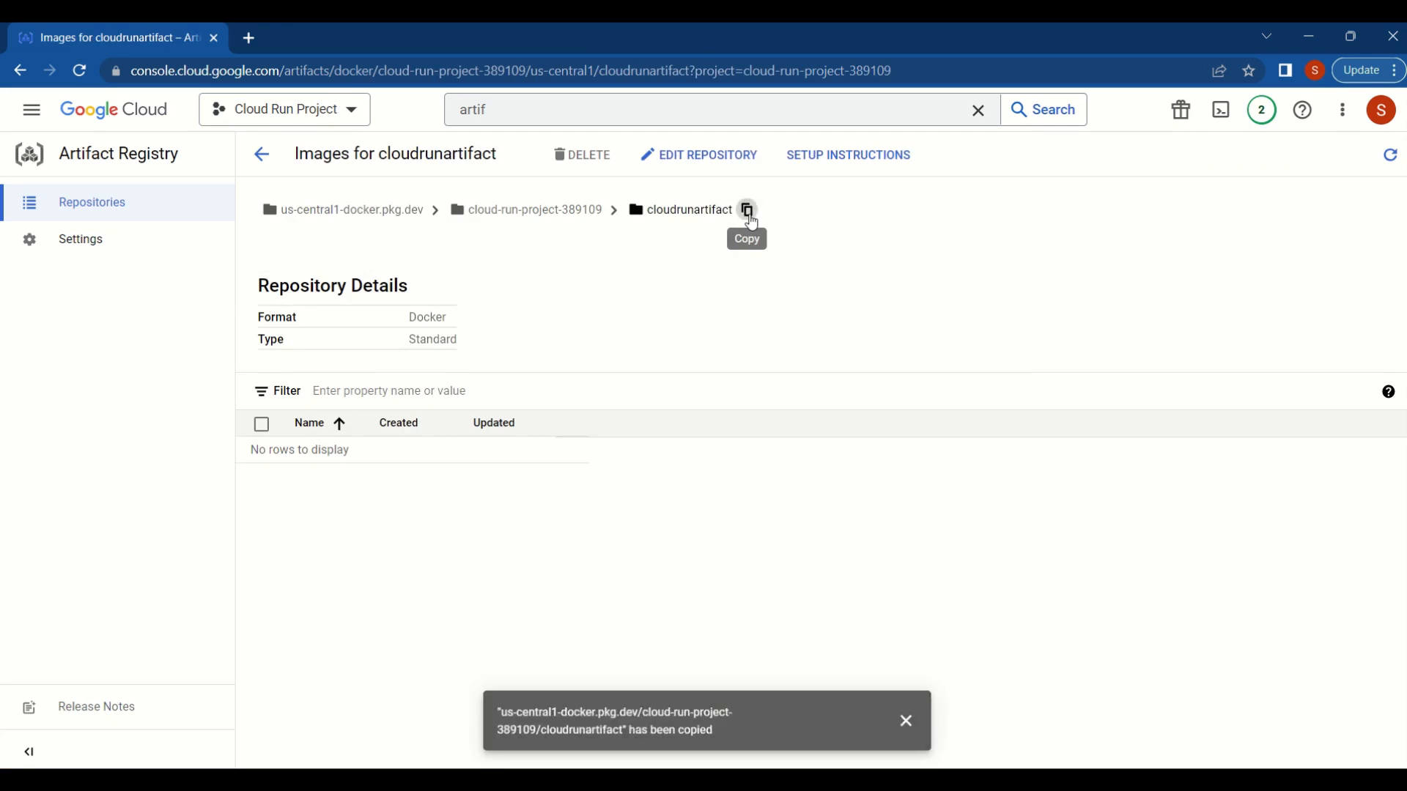
{"action": "key", "text": "alt+Tab"}
{"action": "key", "text": "ctrl+v"}
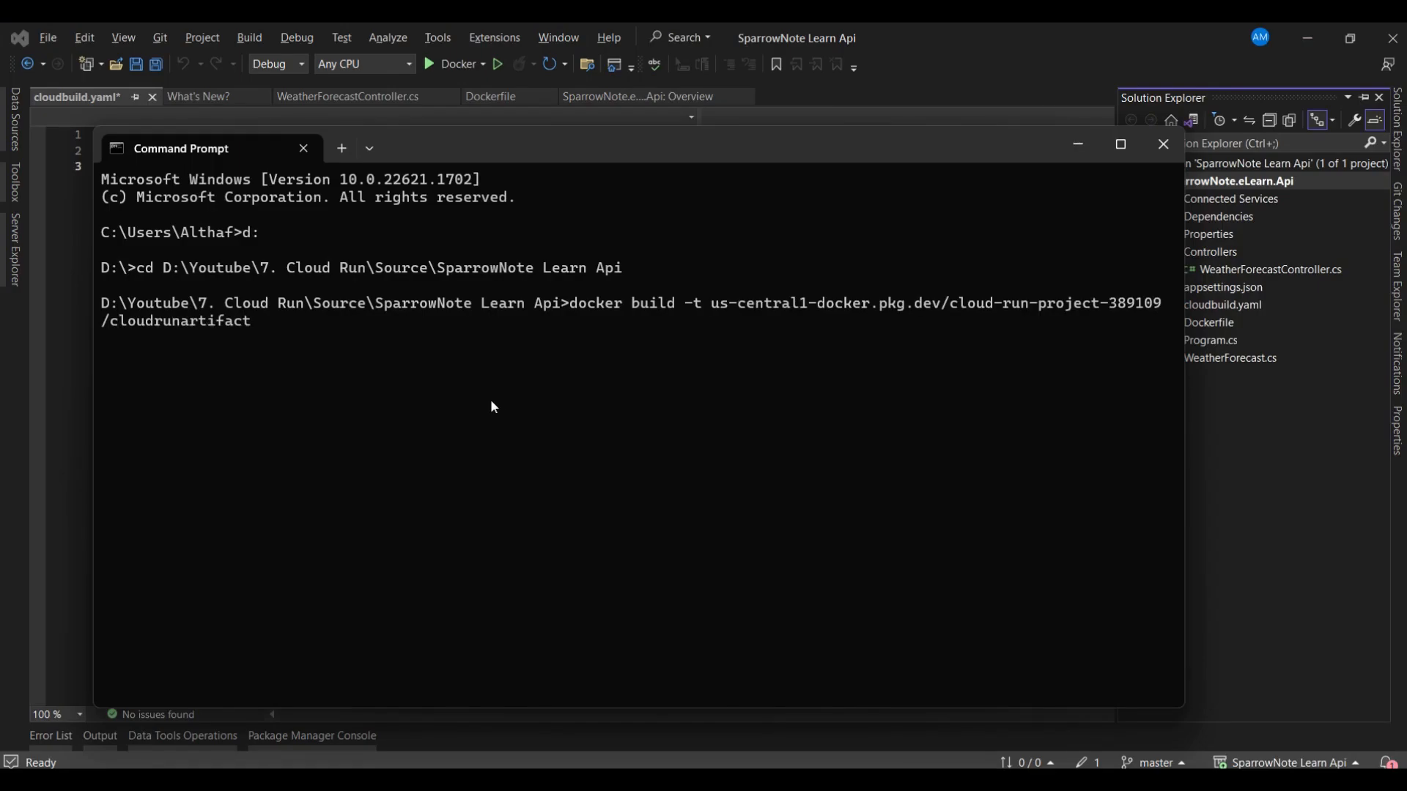
- Extend the image tag with /sparrownotewebapi:v1 and add -f "./SparrowNote.eLearn.Api/Dockerfile" to the build command
{"action": "type", "text": "/"}
{"action": "type", "text": "sparrownotewebapi:"}
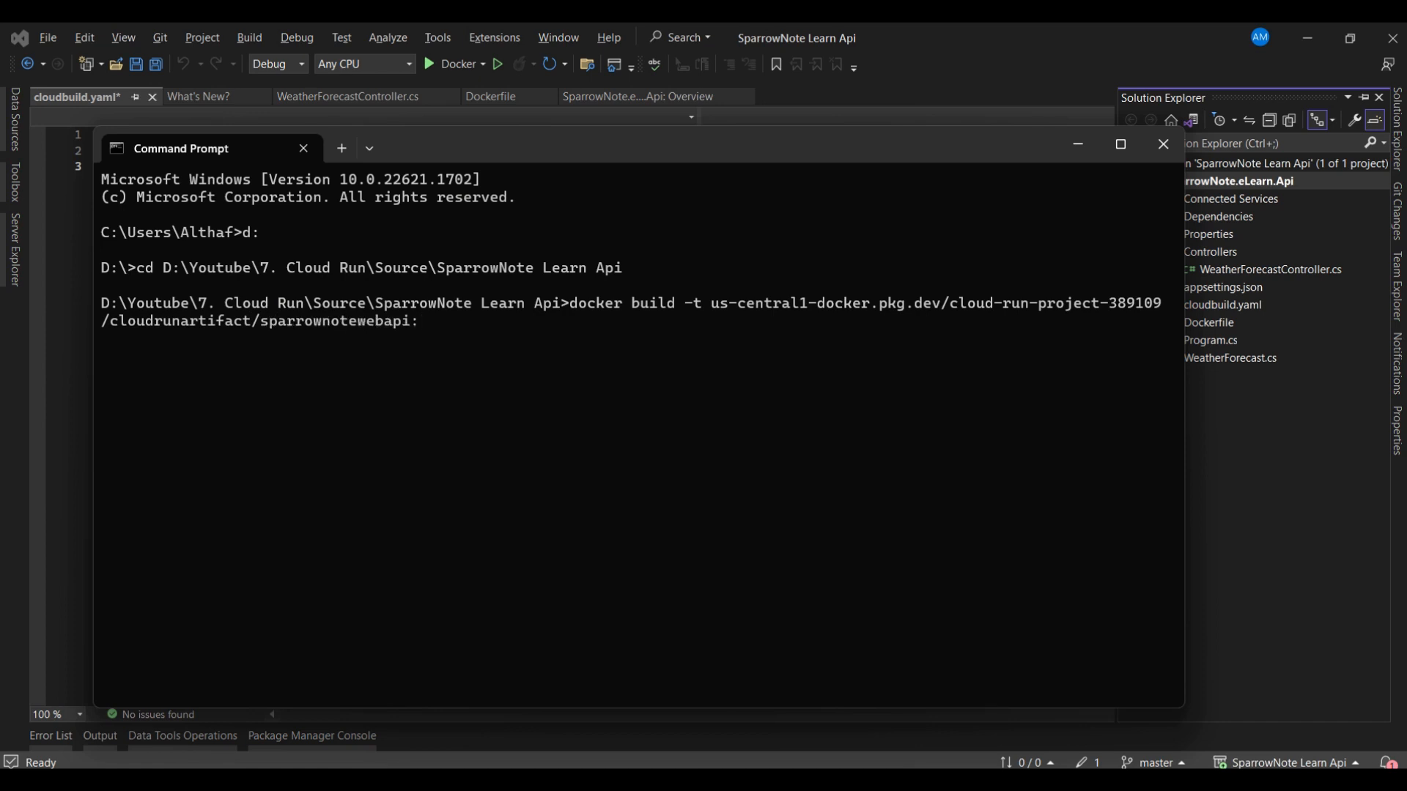
{"action": "type", "text": "v1"}
{"action": "type", "text": "-f"}
{"action": "key", "text": "ctrl+v"}
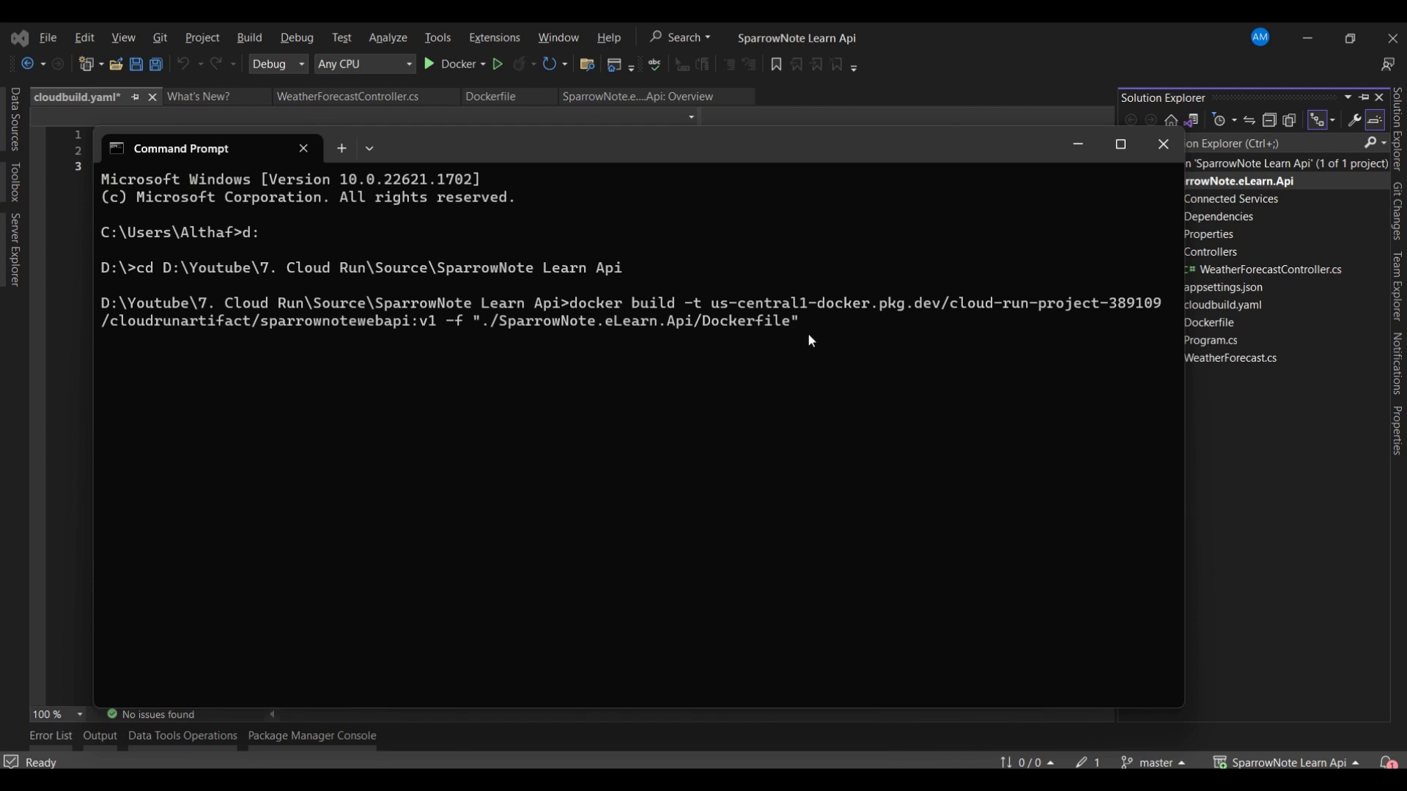
- Append . as the build context at the end of the docker build command and run it
{"action": "key", "text": "Right"}
{"action": "key", "text": "Right"}
{"action": "key", "text": "Right"}
{"action": "key", "text": "Right"}
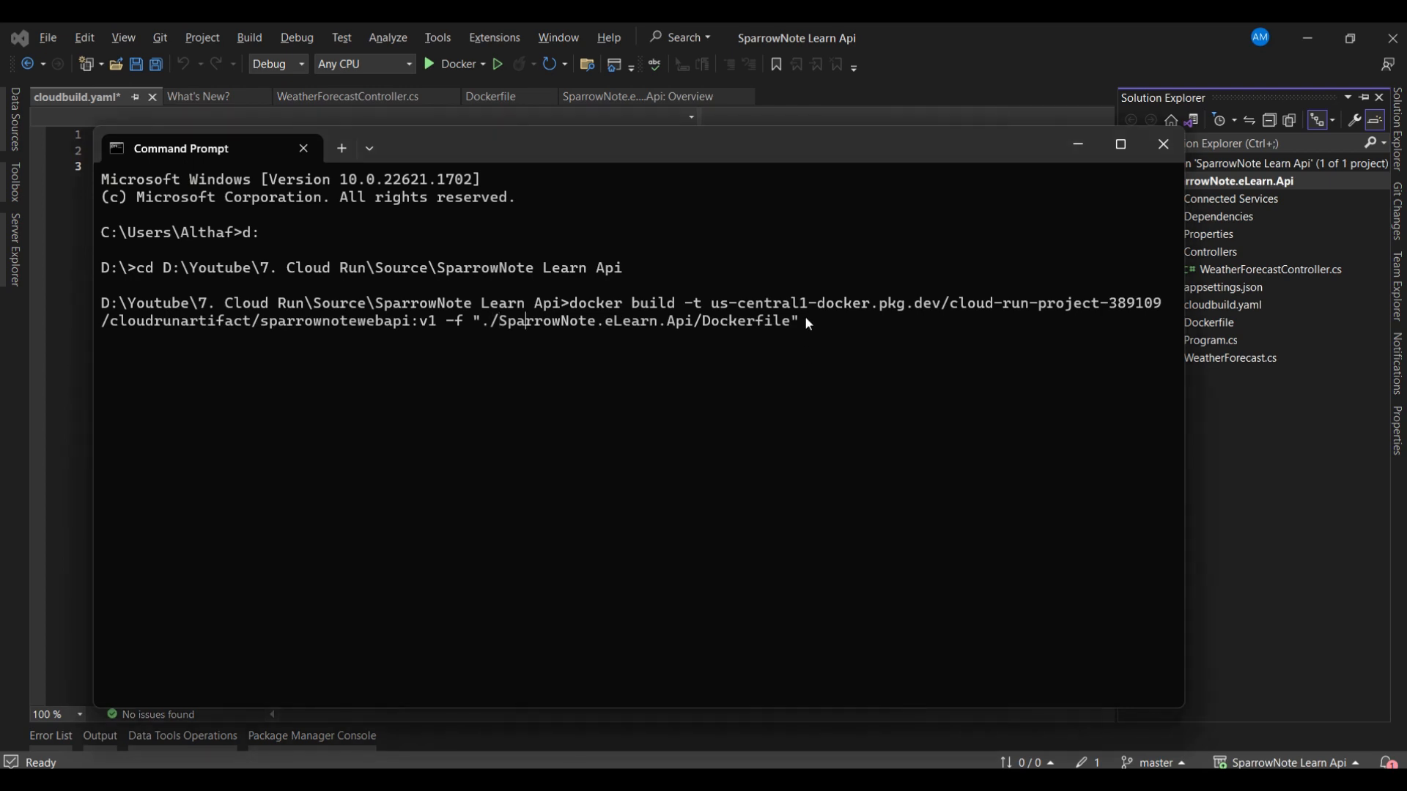
{"action": "key", "text": "Right"}
{"action": "key", "text": "Right"}
{"action": "key", "text": "Right"}
{"action": "key", "text": "Right"}
{"action": "key", "text": "Right"}
{"action": "key", "text": "Right"}
{"action": "key", "text": "Right"}
{"action": "key", "text": "Right"}
{"action": "key", "text": "Right"}
{"action": "key", "text": "Right"}
{"action": "key", "text": "Right"}
{"action": "key", "text": "Right"}
{"action": "key", "text": "Right"}
{"action": "key", "text": "Right"}
{"action": "key", "text": "Right"}
{"action": "type", "text": "."}
{"action": "key", "text": "Return"}
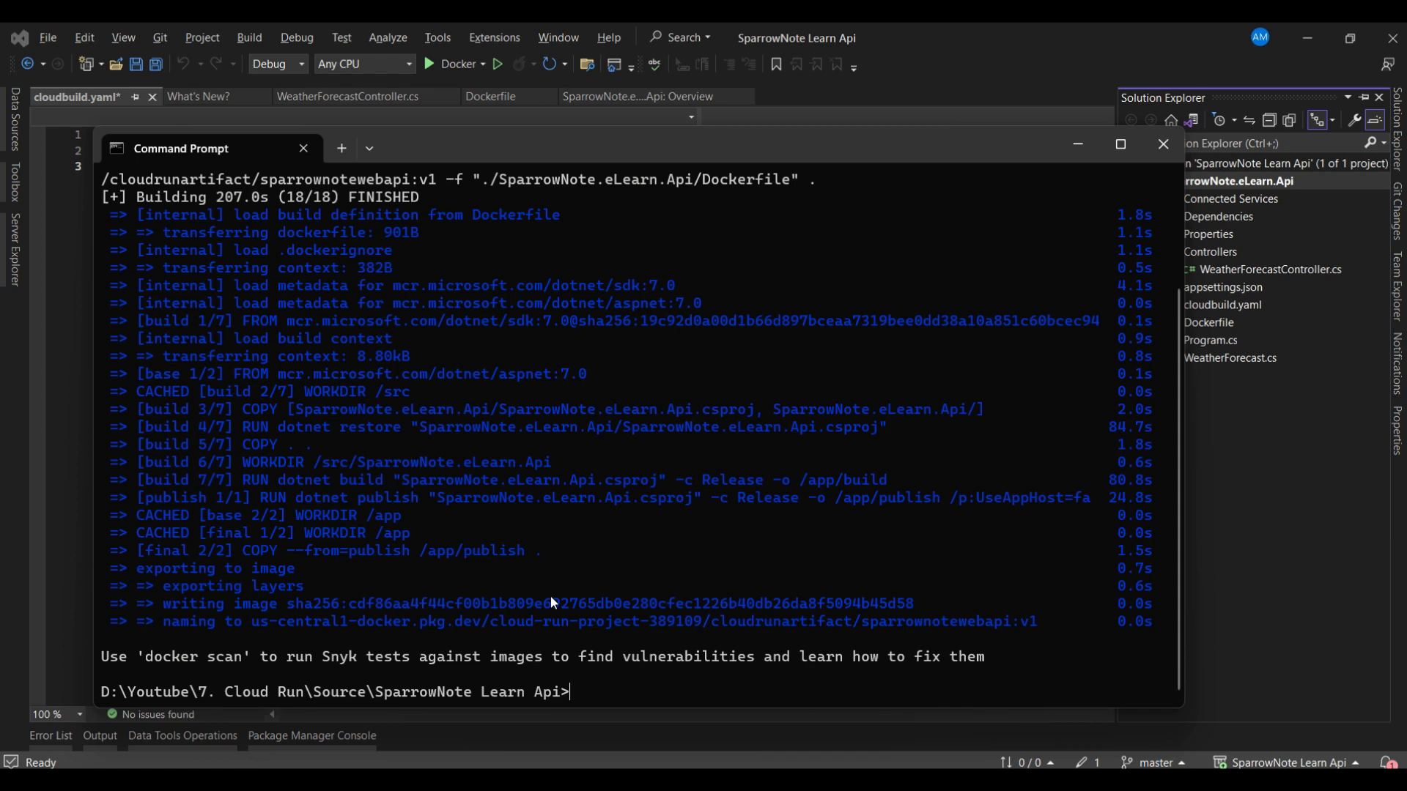
- List the local Docker images with docker images
{"action": "type", "text": "do"}
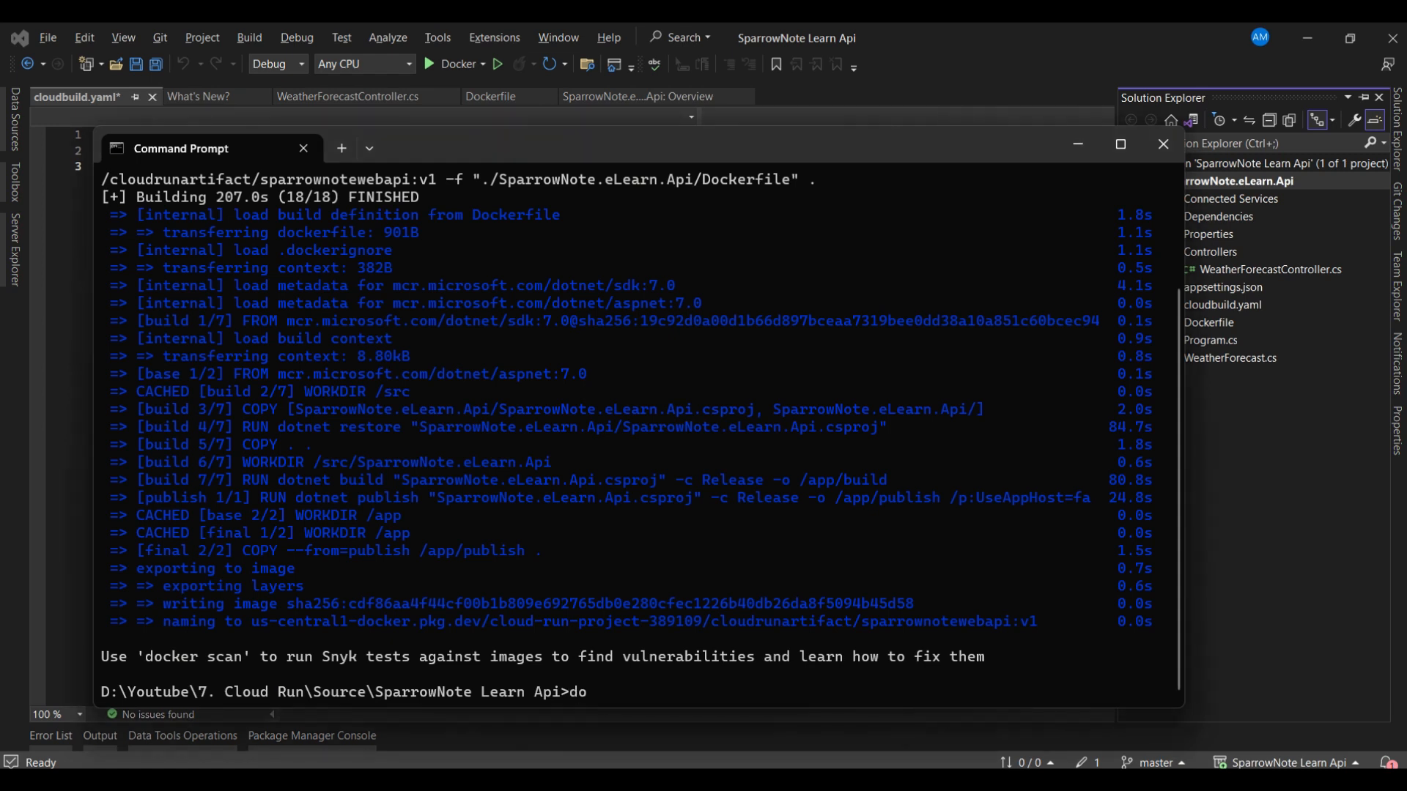
{"action": "type", "text": "cker images"}
{"action": "key", "text": "Return"}
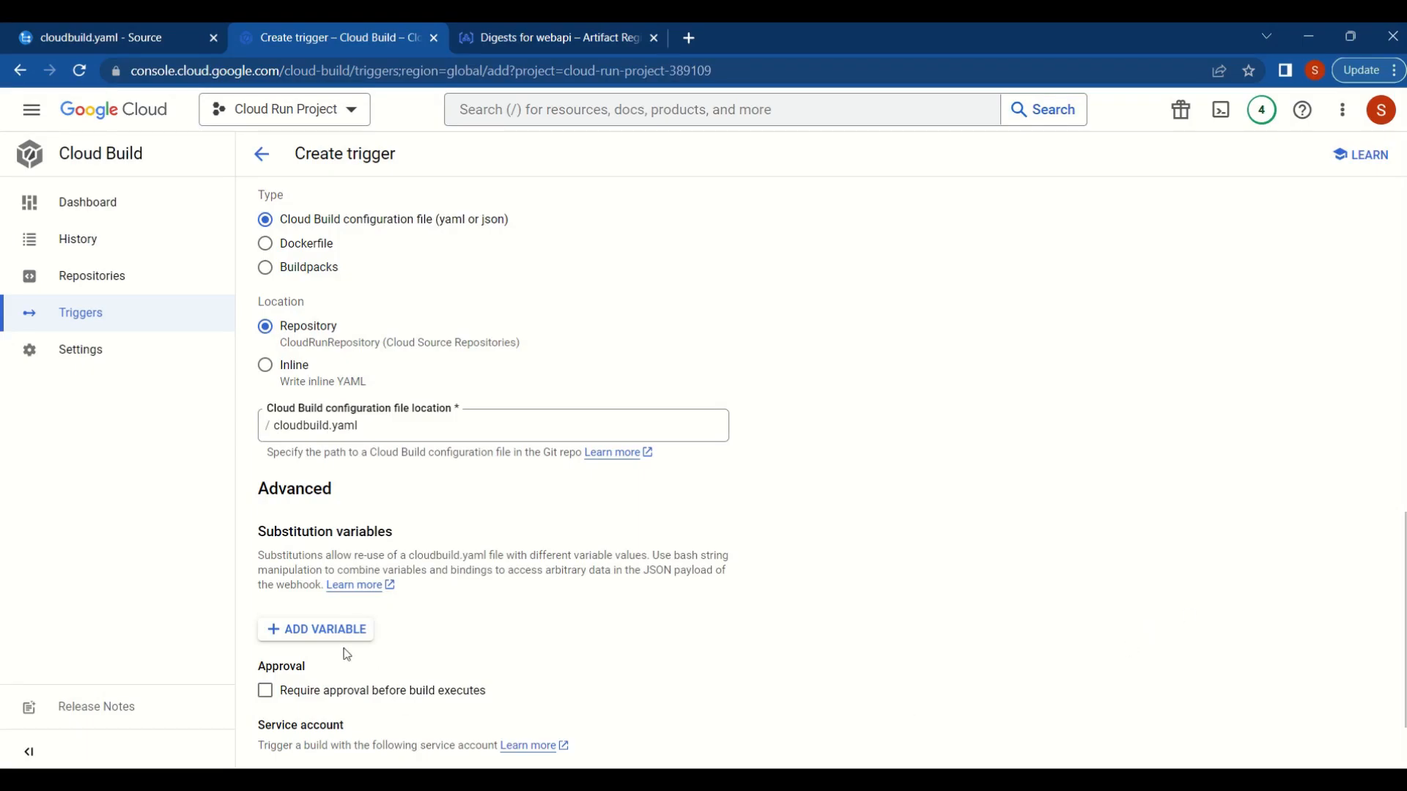
- In the browser, switch the trigger's configuration to inline YAML and set the first step's name to gcr.io/cloud-builders/docker
{"action": "left_click", "coordinate": [266, 365]}
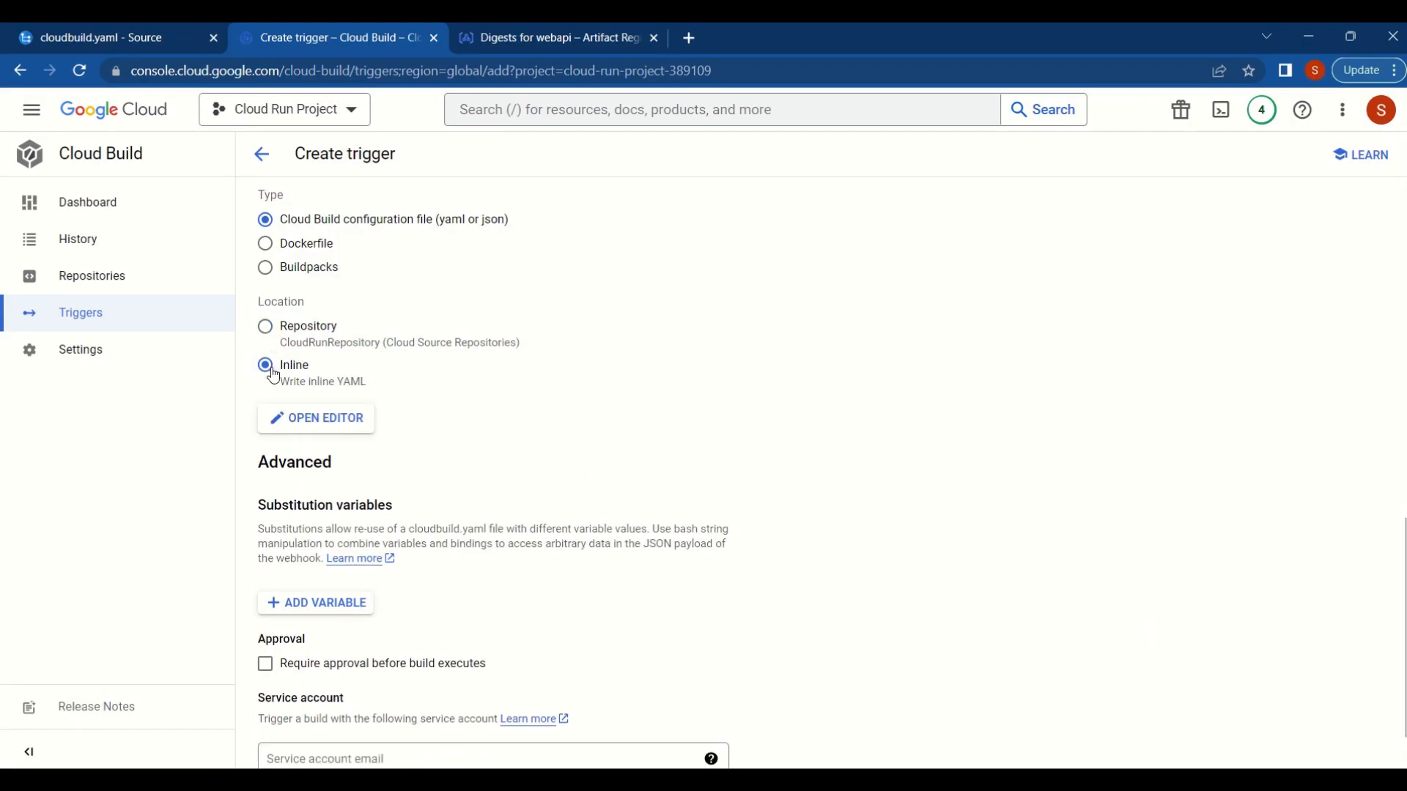
{"action": "left_click", "coordinate": [332, 434]}
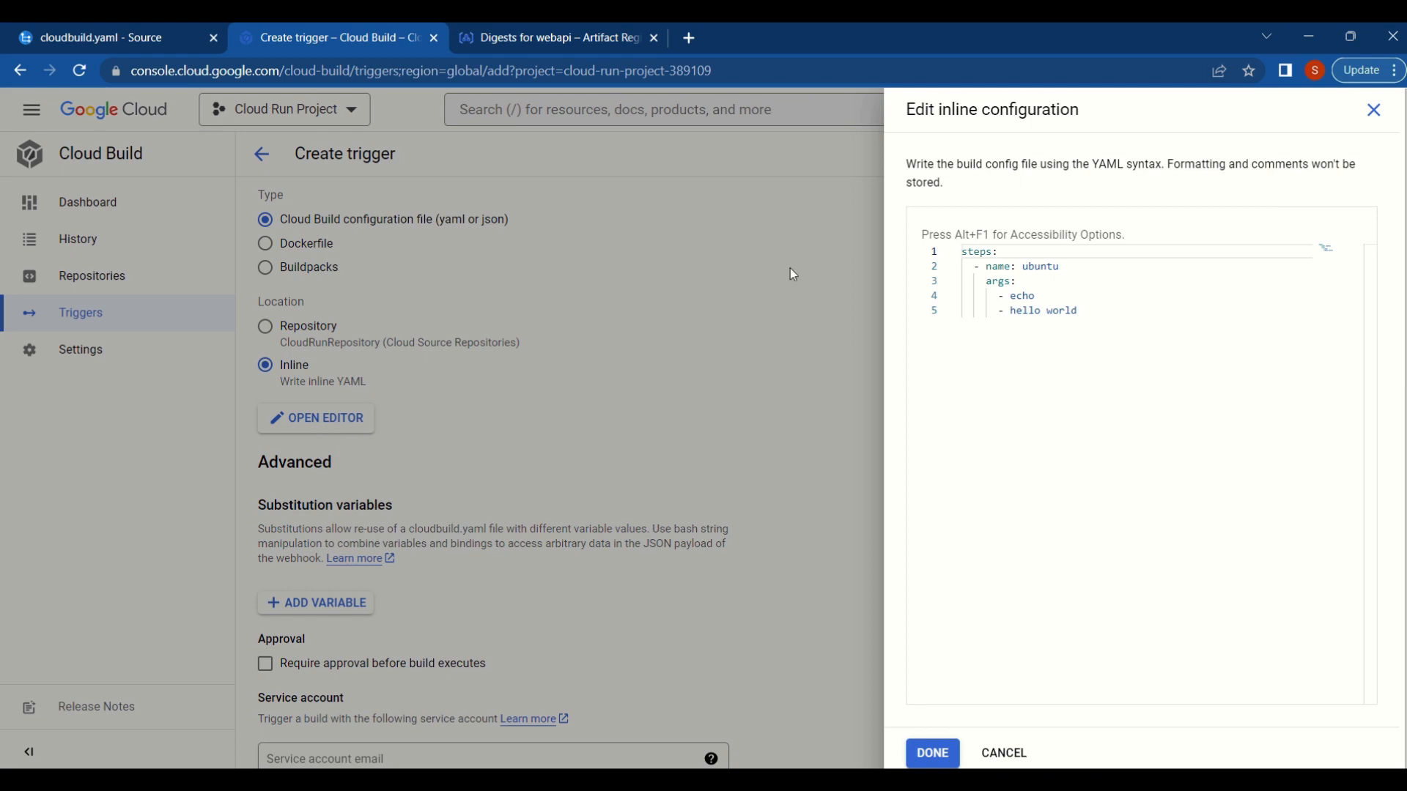
{"action": "left_click", "coordinate": [1037, 285]}
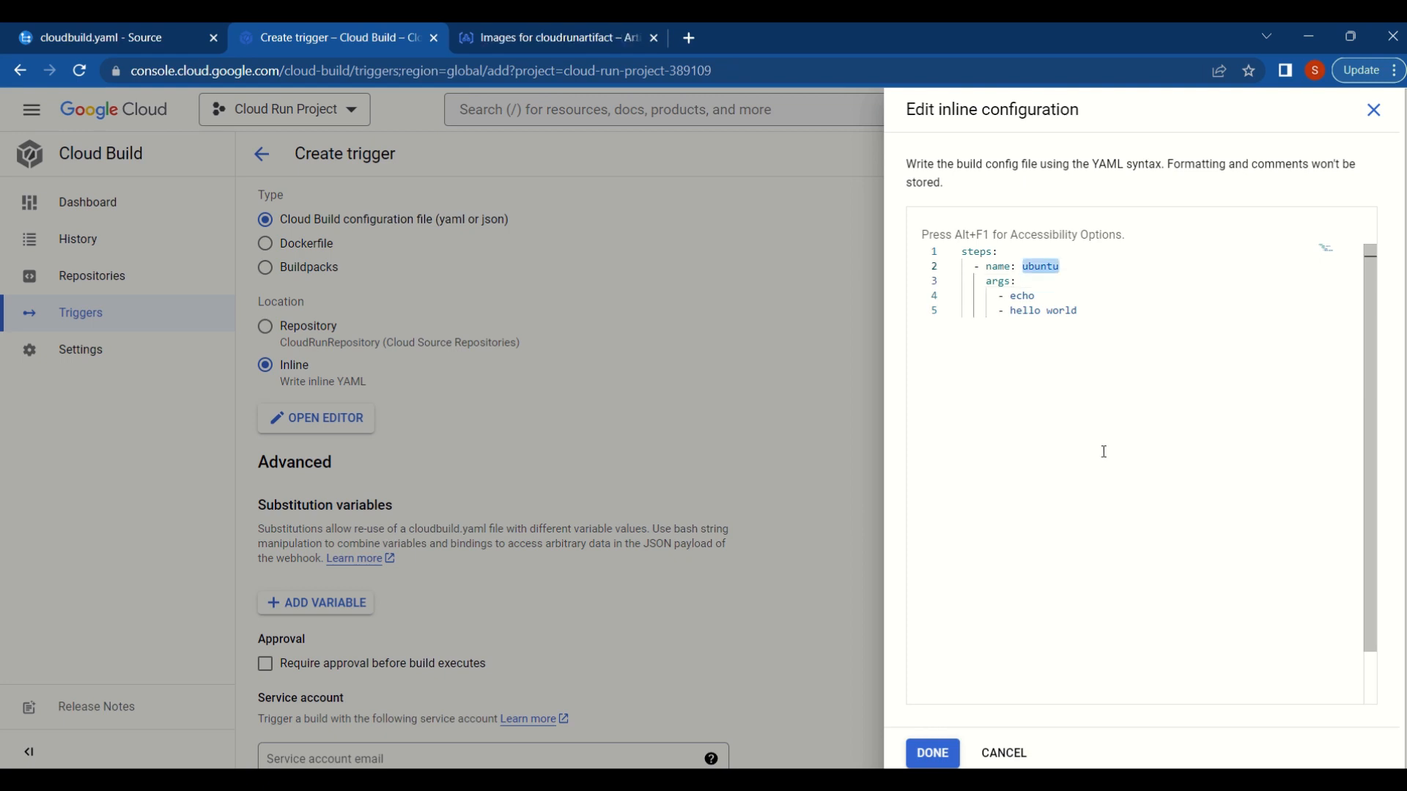
{"action": "key", "text": "ctrl+v"}
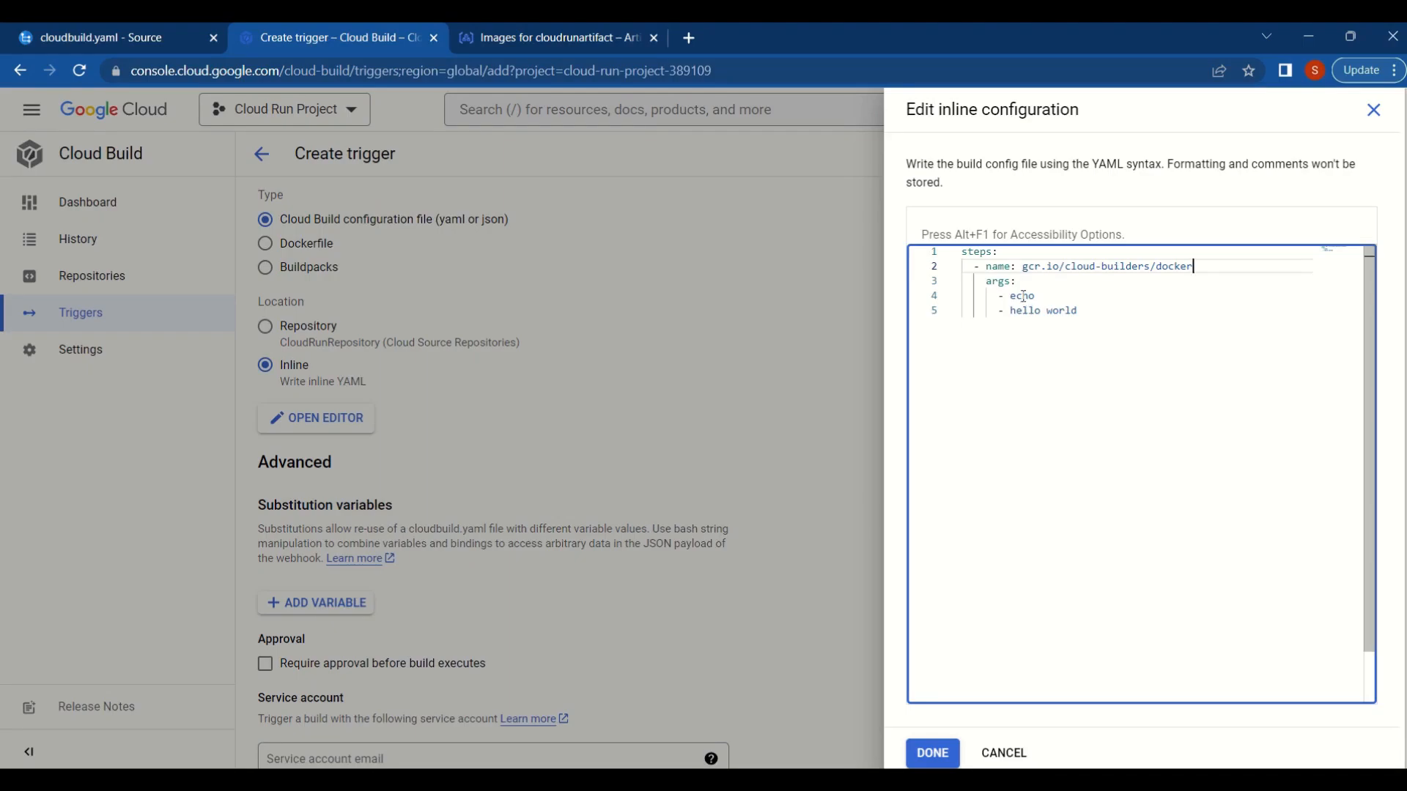
- Replace the two sample arguments of the first YAML step with build and '-t'
{"action": "double_click", "coordinate": [1024, 296]}
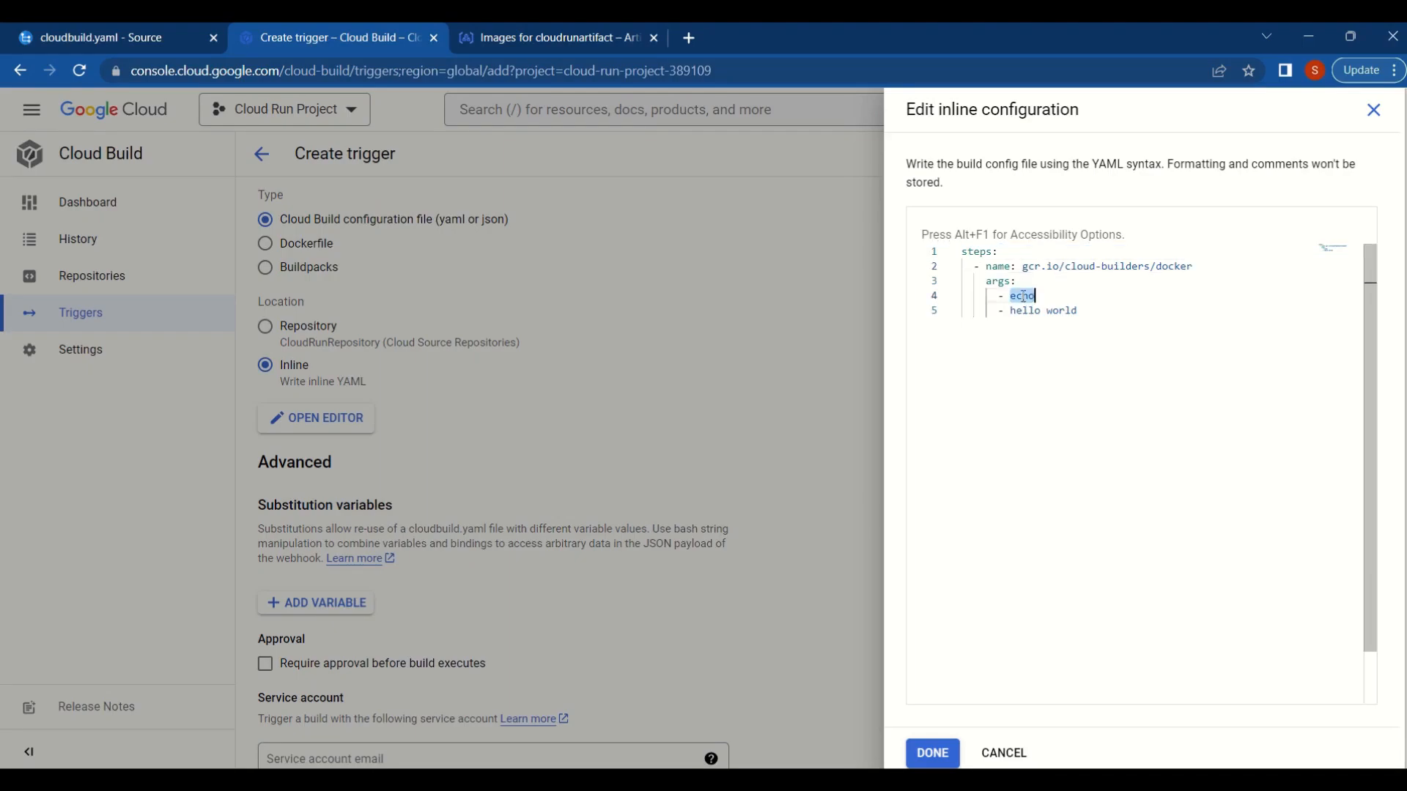
{"action": "type", "text": "build"}
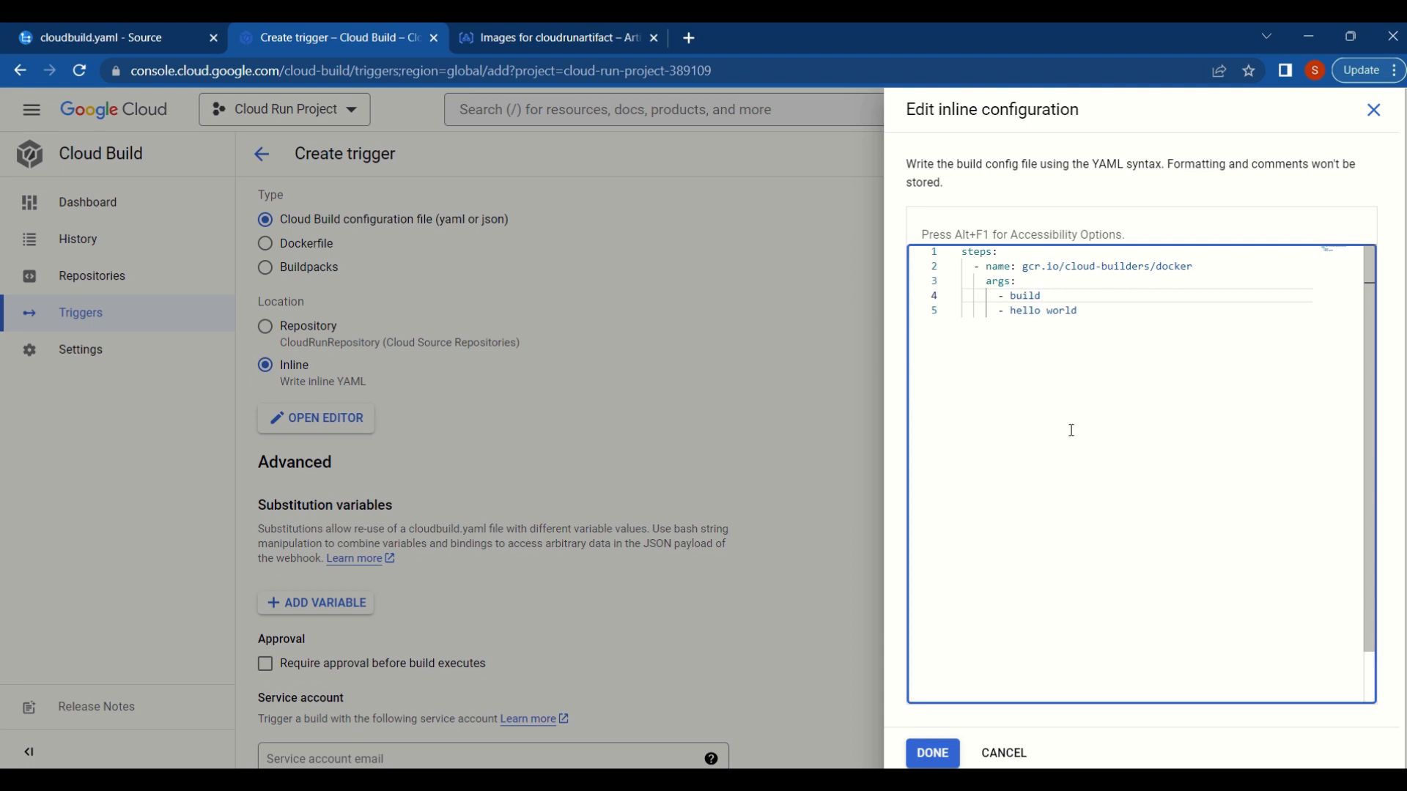
{"action": "left_click_drag", "start_coordinate": [1010, 310], "coordinate": [1132, 418]}
{"action": "key", "text": "BackSpace"}
{"action": "type", "text": "'"}
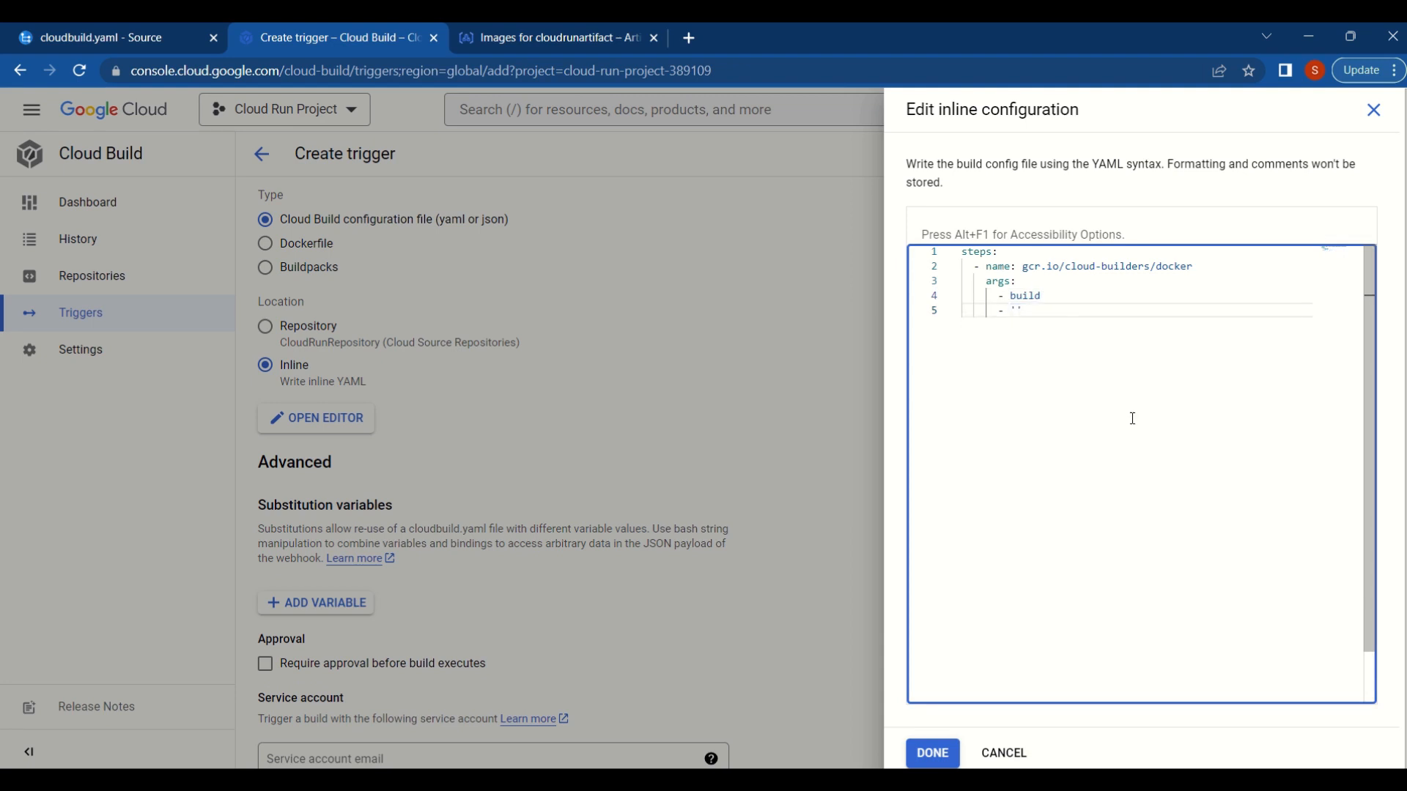
{"action": "type", "text": "-t'"}
- Add the image path us-central1-docker.pkg.dev/cloud-run-project-389109/cloudrunartifact/webapi:v1 as the argument after '-t'
{"action": "key", "text": "Return"}
{"action": "type", "text": "-"}
{"action": "key", "text": "ctrl+v"}
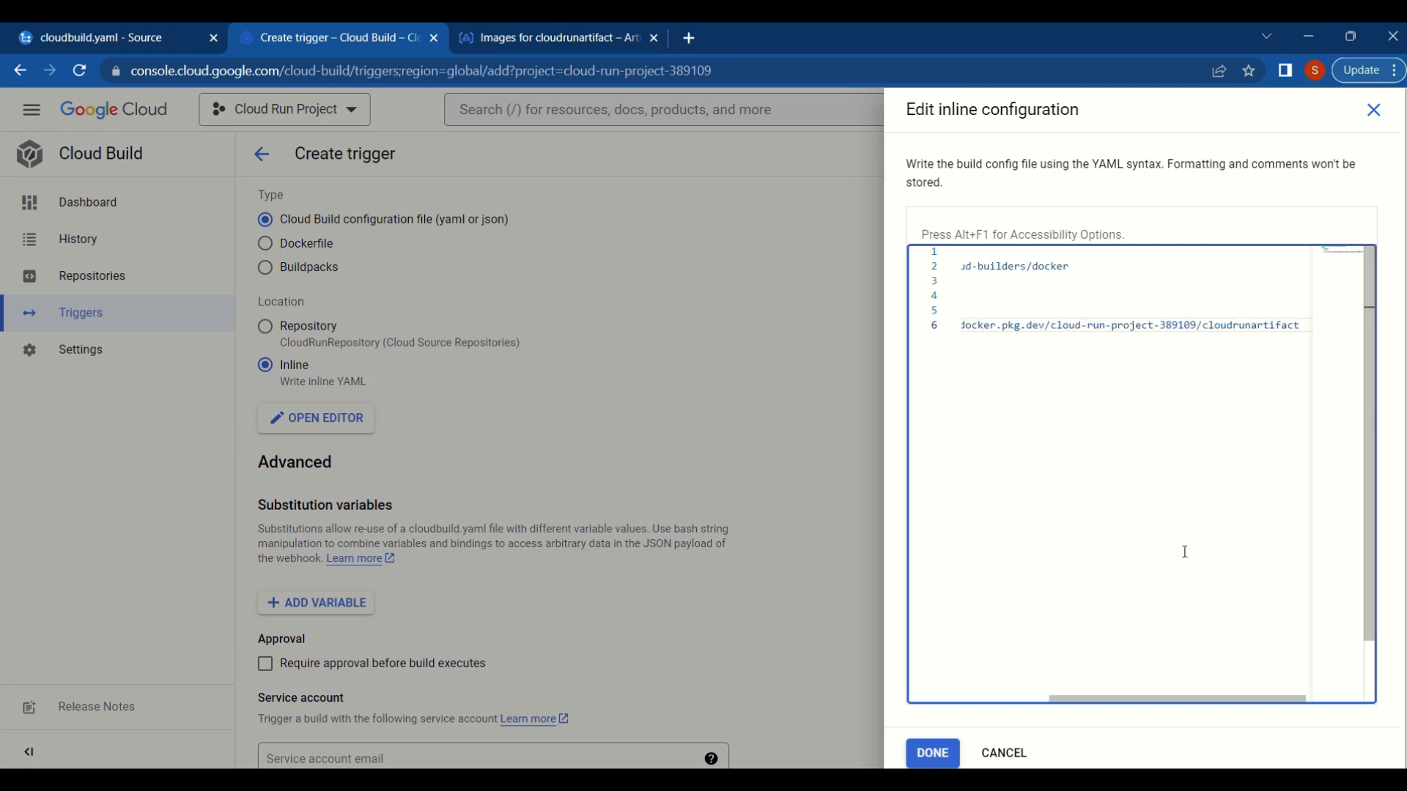
{"action": "type", "text": "/webapi:v1"}
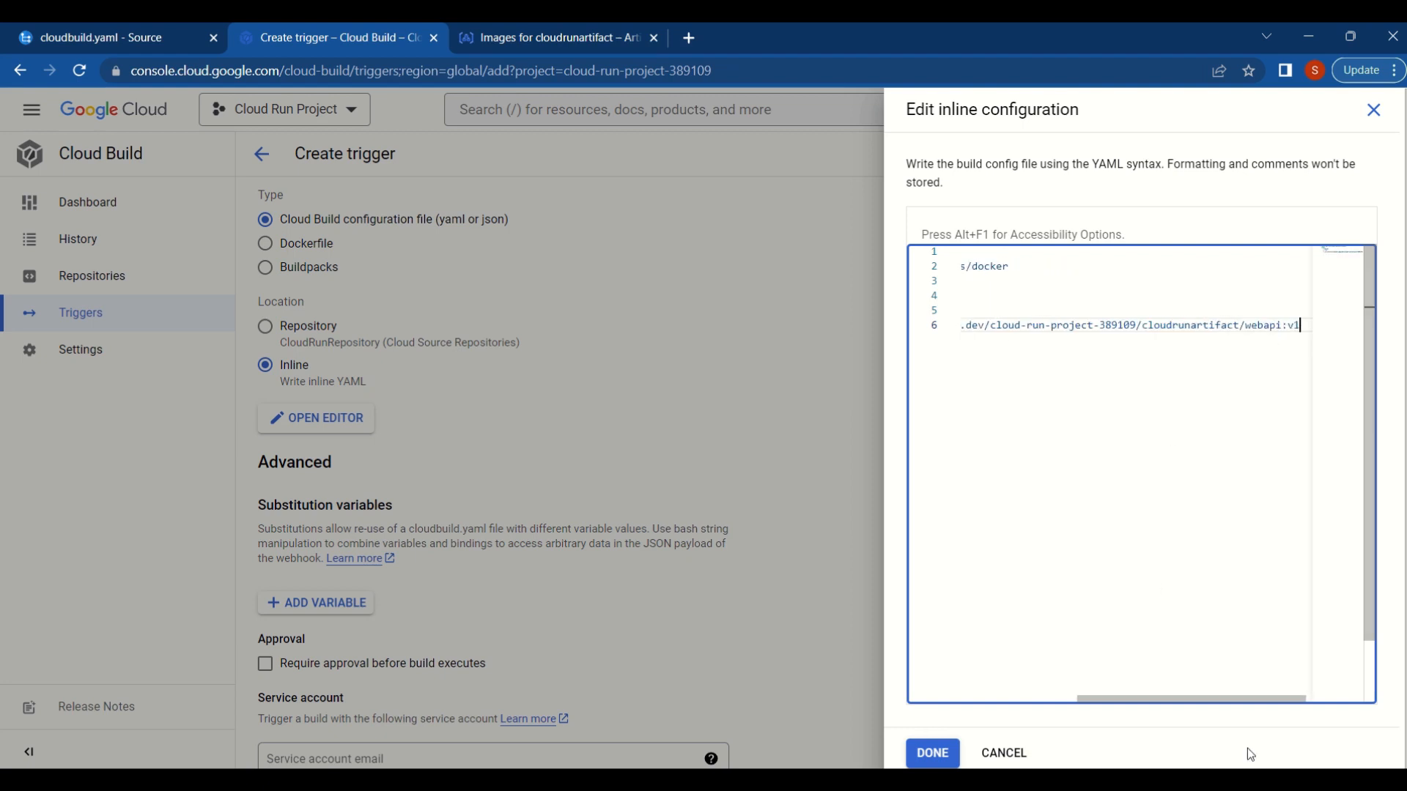
- Add the arguments '-f', ./SparrowNote.eLearn.Api/Dockerfile and . to the build step
{"action": "key", "text": "Return"}
{"action": "type", "text": "-"}
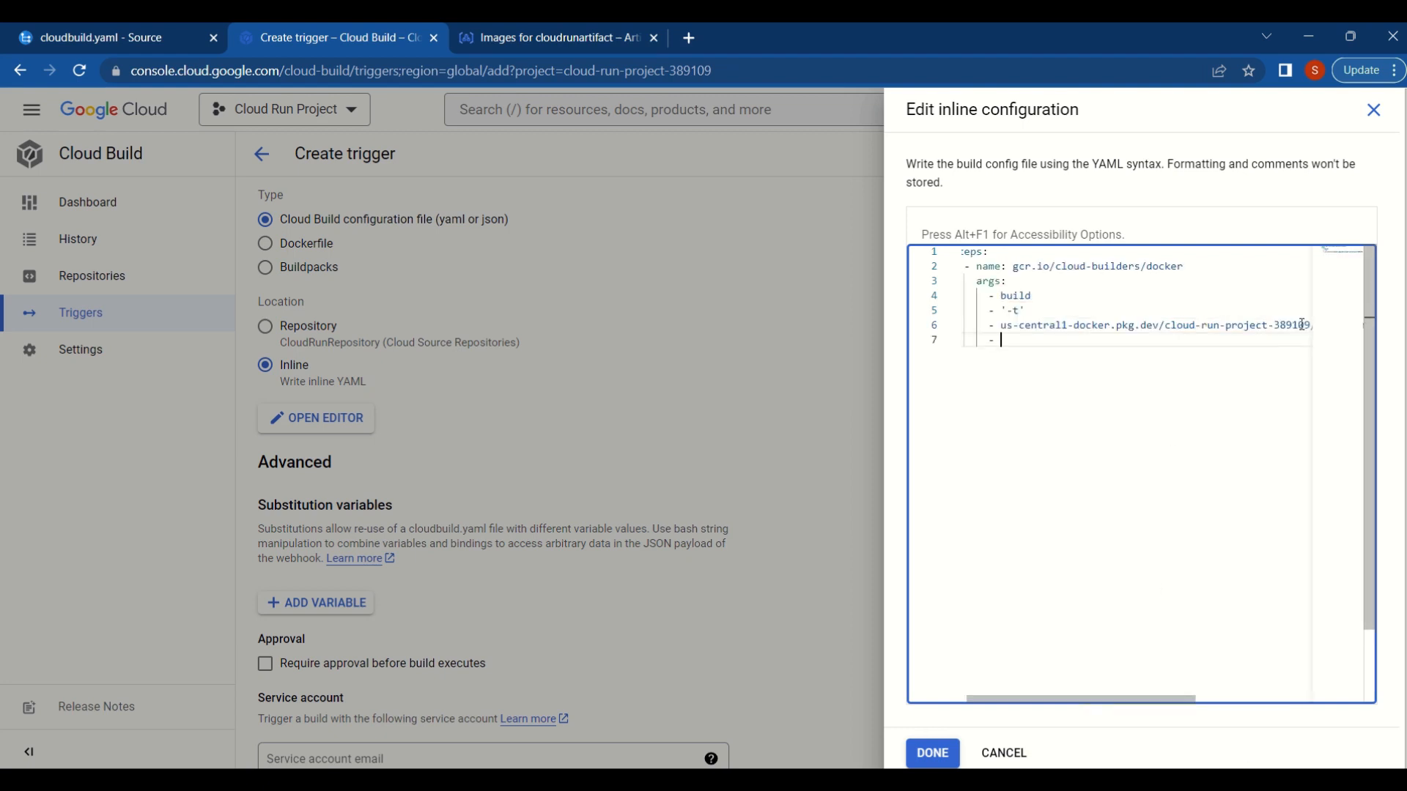
{"action": "type", "text": " '-"}
{"action": "type", "text": "f"}
{"action": "key", "text": "End"}
{"action": "key", "text": "Return"}
{"action": "type", "text": "-"}
{"action": "type", "text": "./SparrowNote.eLearn.Api/Dockerfile"}
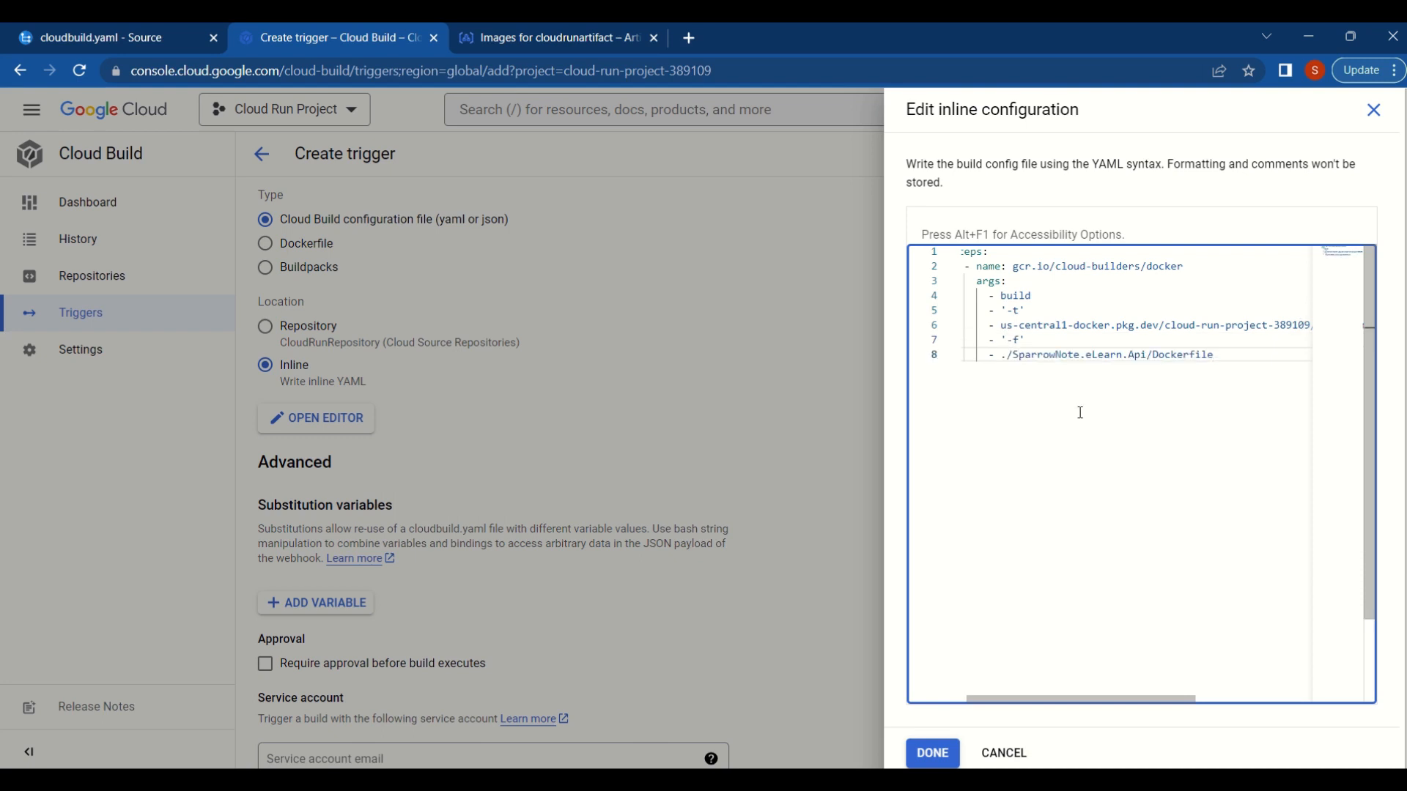
{"action": "key", "text": "Return"}
{"action": "type", "text": "- ."}
- Add a second YAML step named gcr.io/cloud-builders/docker, reusing the builder name from the first step
{"action": "key", "text": "Return"}
{"action": "key", "text": "BackSpace"}
{"action": "key", "text": "BackSpace"}
{"action": "type", "text": "- nam"}
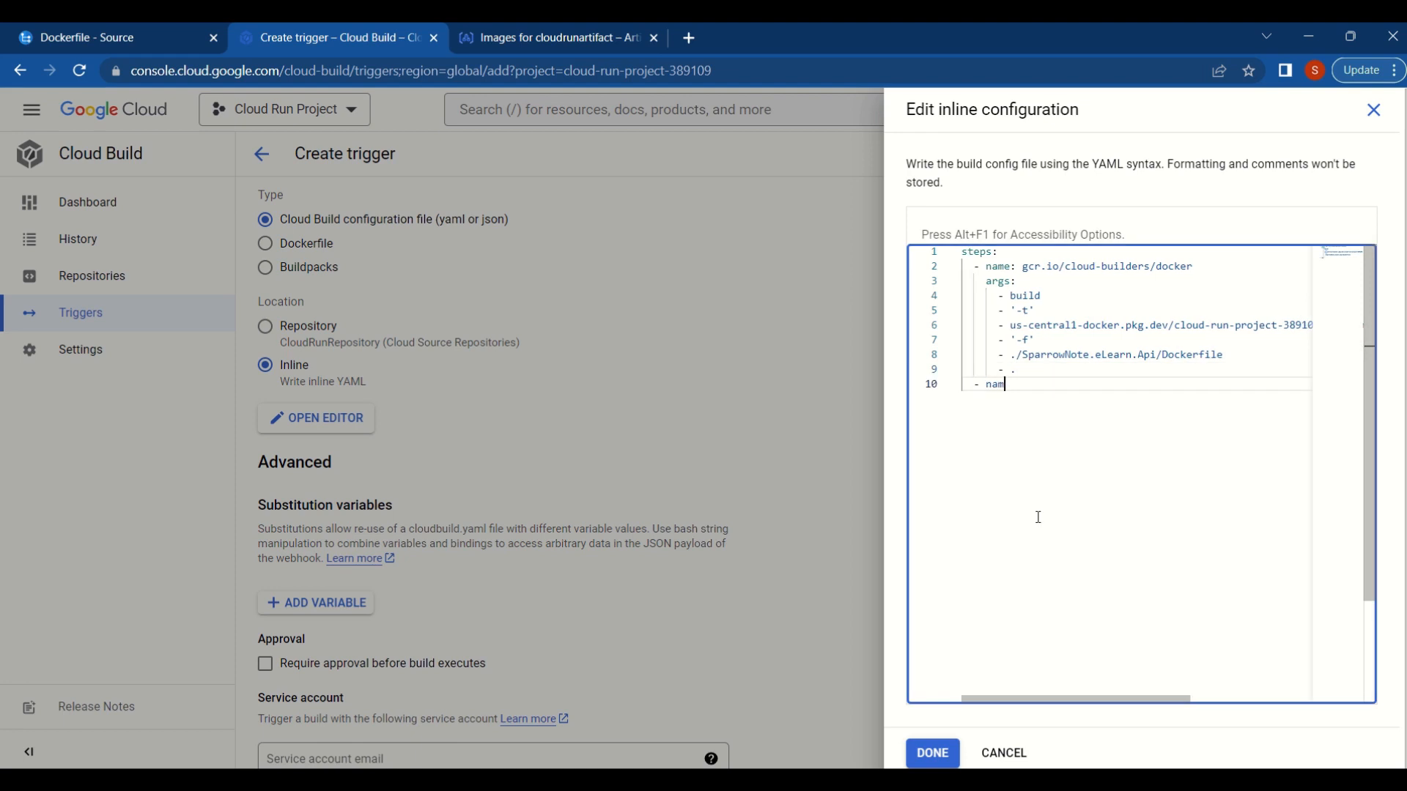
{"action": "type", "text": "e"}
{"action": "left_click_drag", "start_coordinate": [1023, 266], "coordinate": [1194, 264]}
{"action": "key", "text": "ctrl+c"}
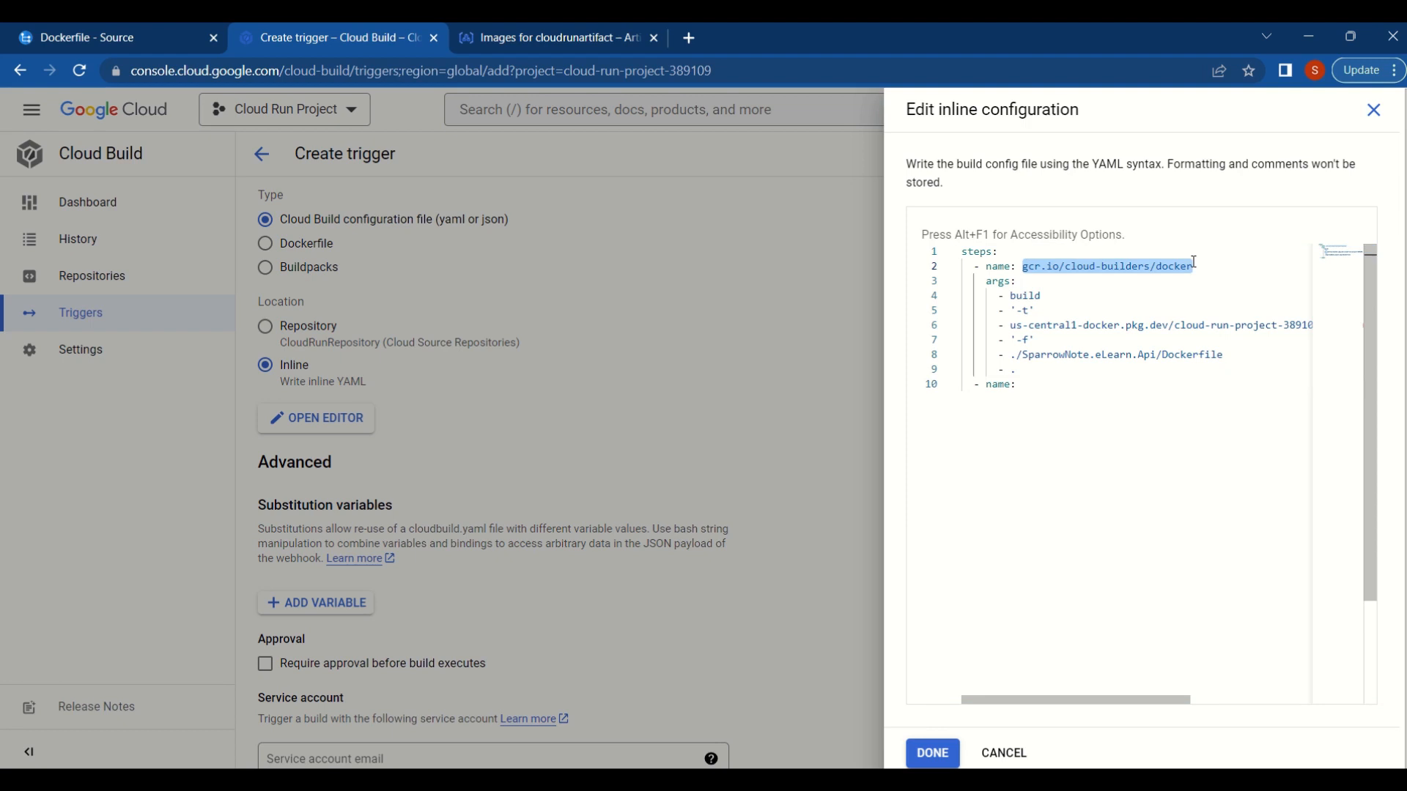
{"action": "left_click", "coordinate": [1031, 387]}
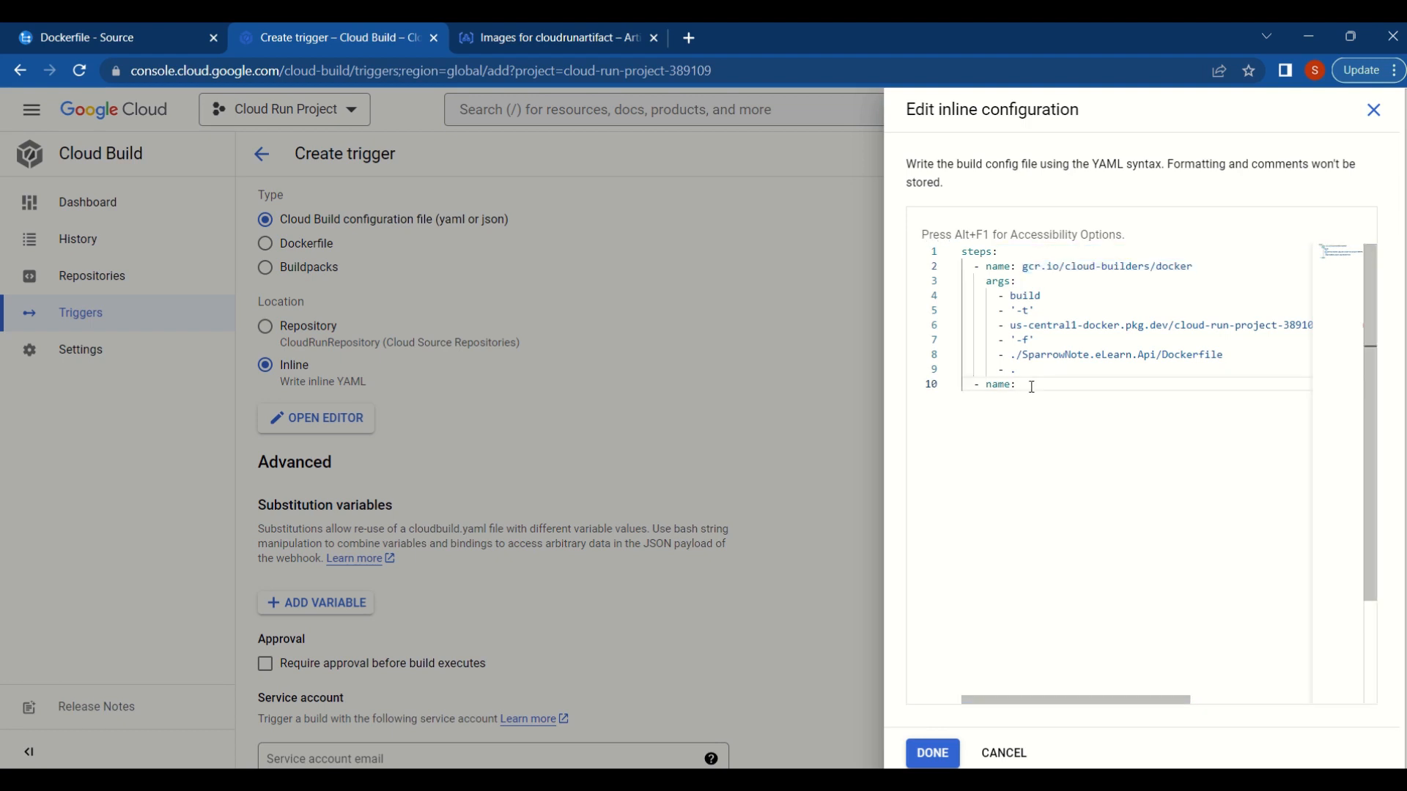
{"action": "key", "text": "ctrl+v"}
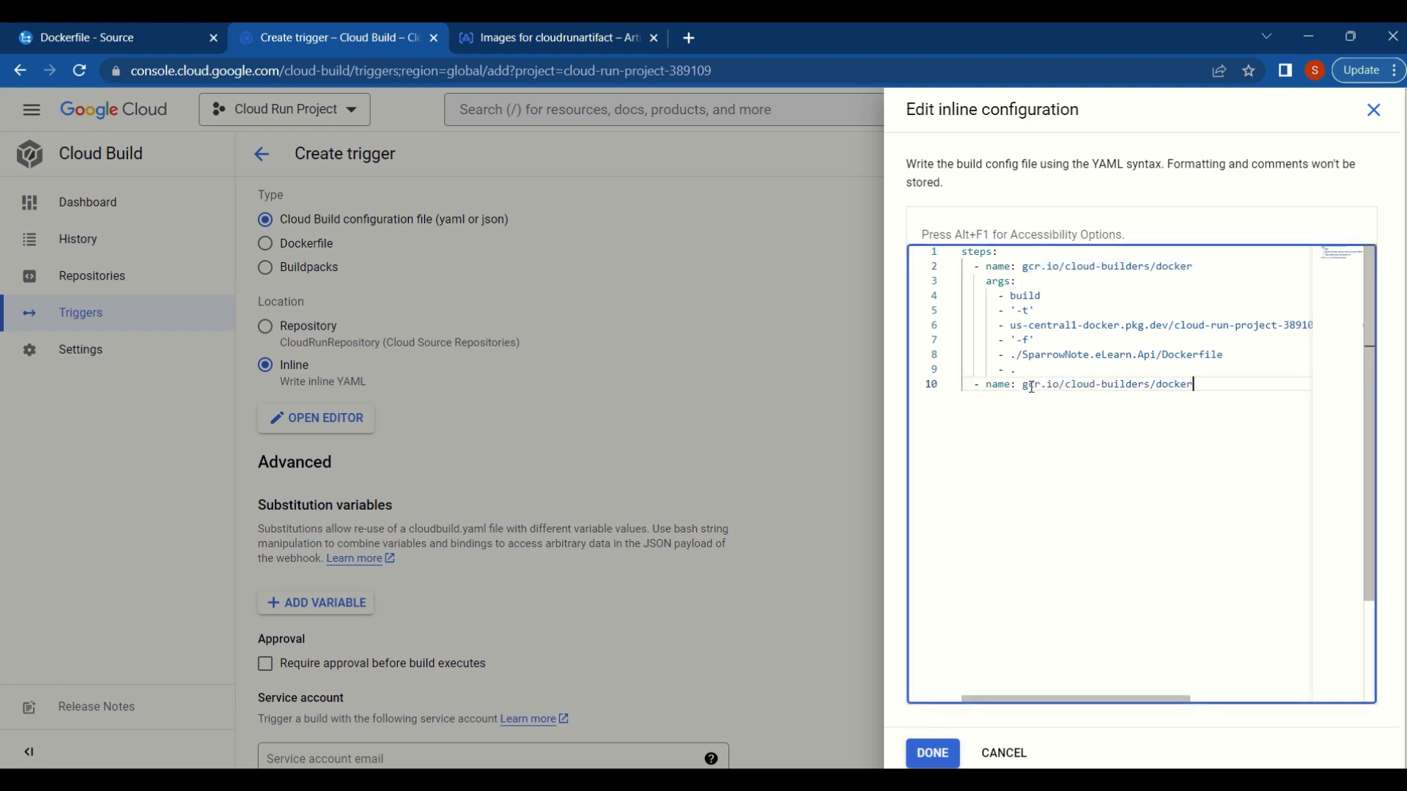
- Give the second step an args list with push as its first argument
{"action": "key", "text": "Return"}
{"action": "type", "text": "args"}
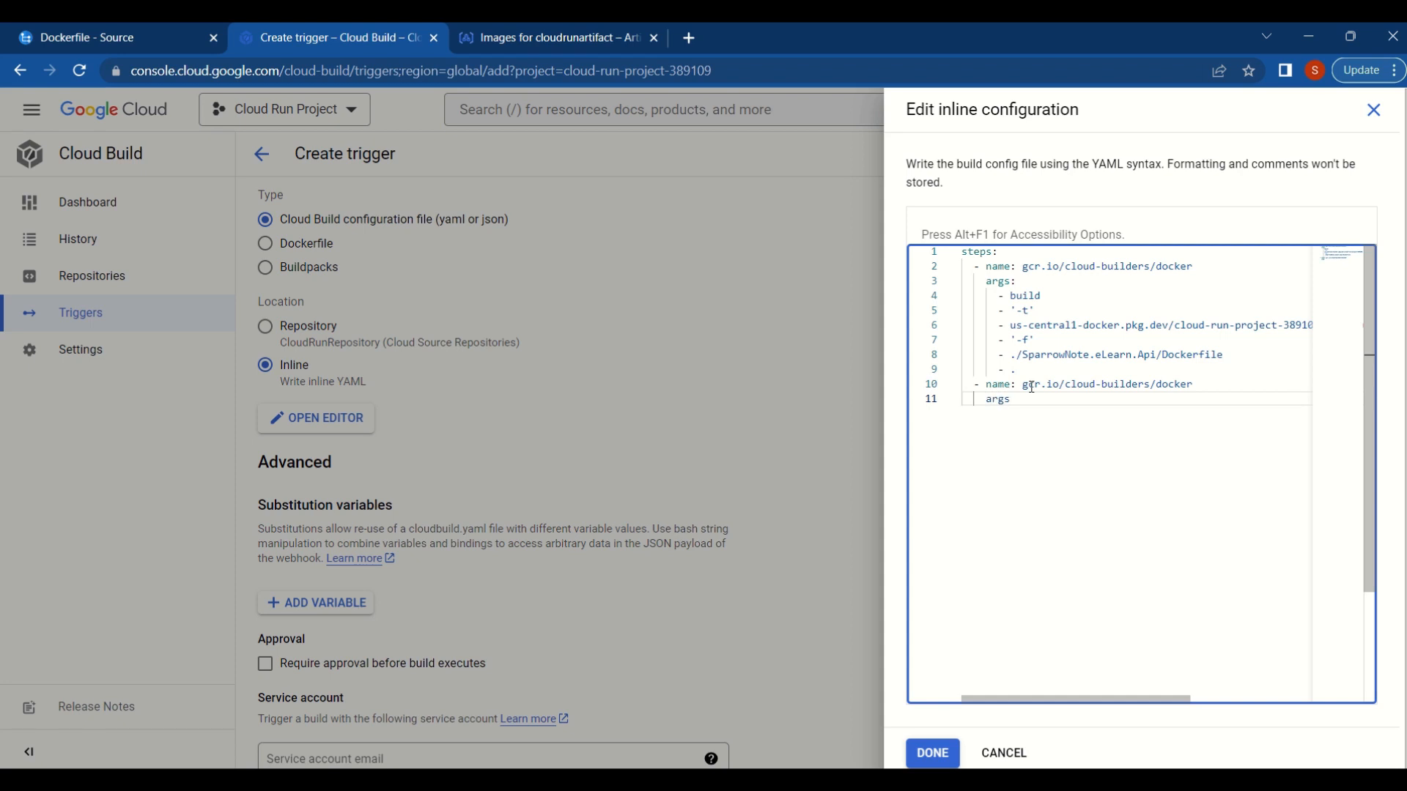
{"action": "type", "text": ":"}
{"action": "key", "text": "Return"}
{"action": "type", "text": "- push"}
- Add the first step's image path us-central1-docker.pkg.dev/cloud-run-project-389109/cloudrunartifact/webapi:v1 as the argument after push
{"action": "key", "text": "Return"}
{"action": "type", "text": "-"}
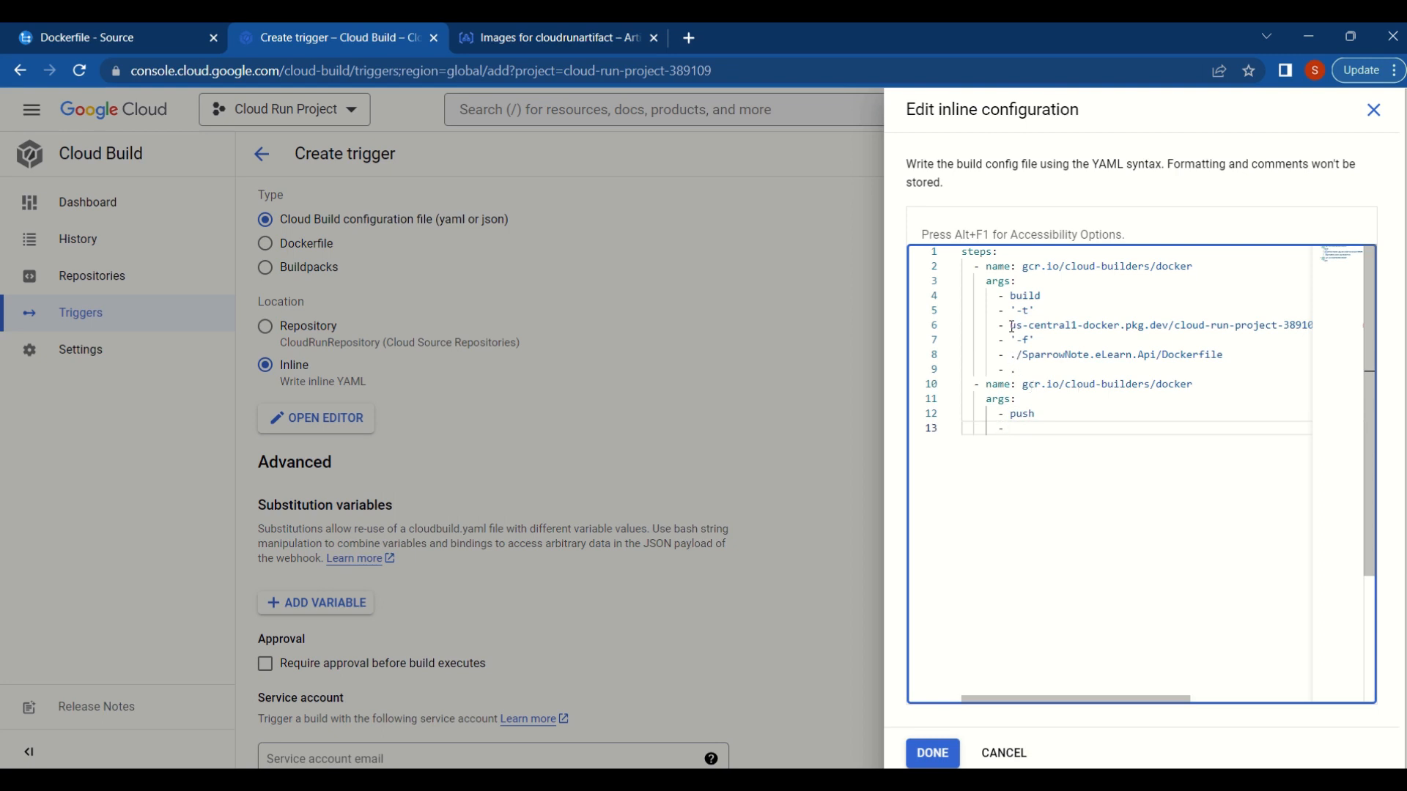
{"action": "left_click_drag", "start_coordinate": [1010, 324], "coordinate": [1356, 317]}
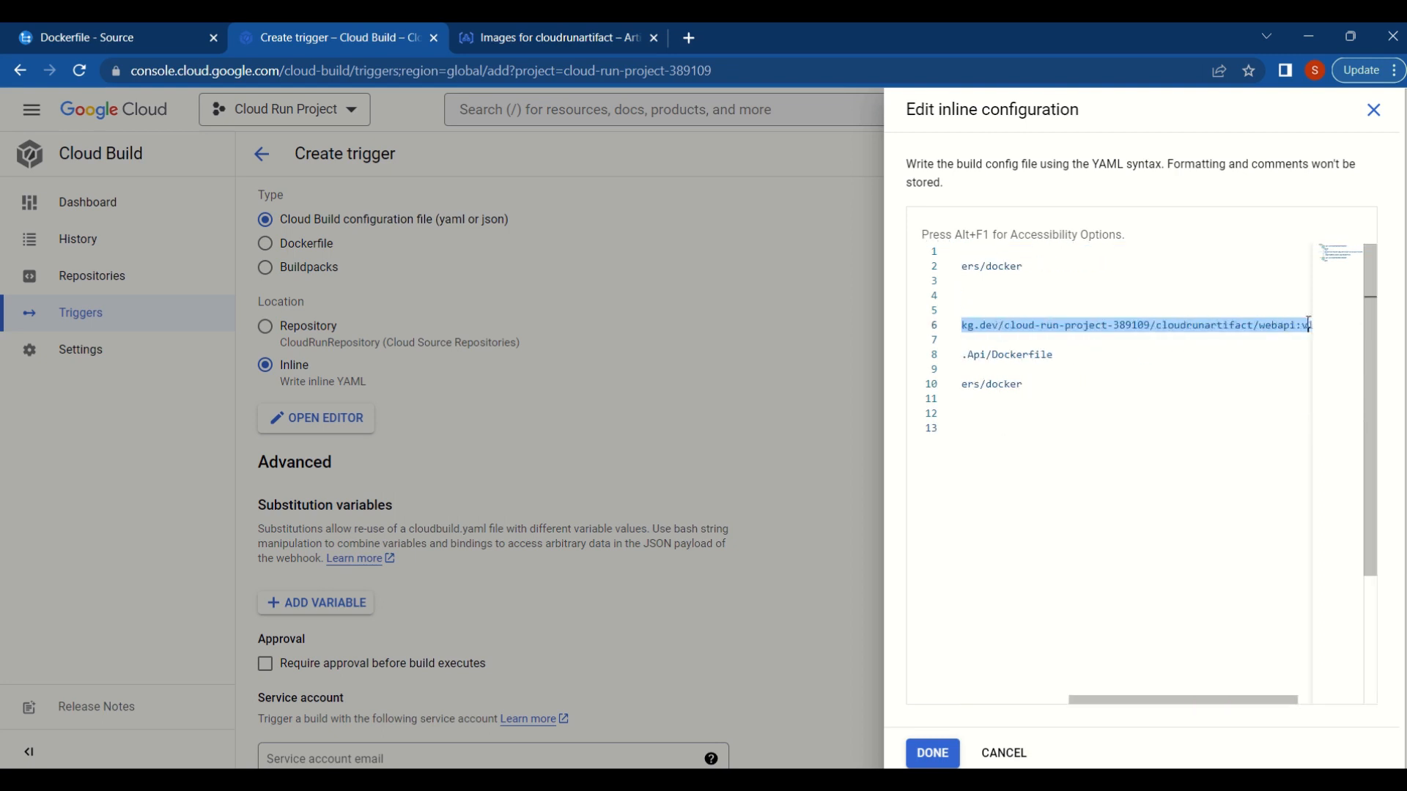
{"action": "left_click", "coordinate": [1088, 507]}
{"action": "type", "text": "us-central1-docker.pkg.dev/cloud-run-project-389109/cloudrunartifact/webapi:v1"}
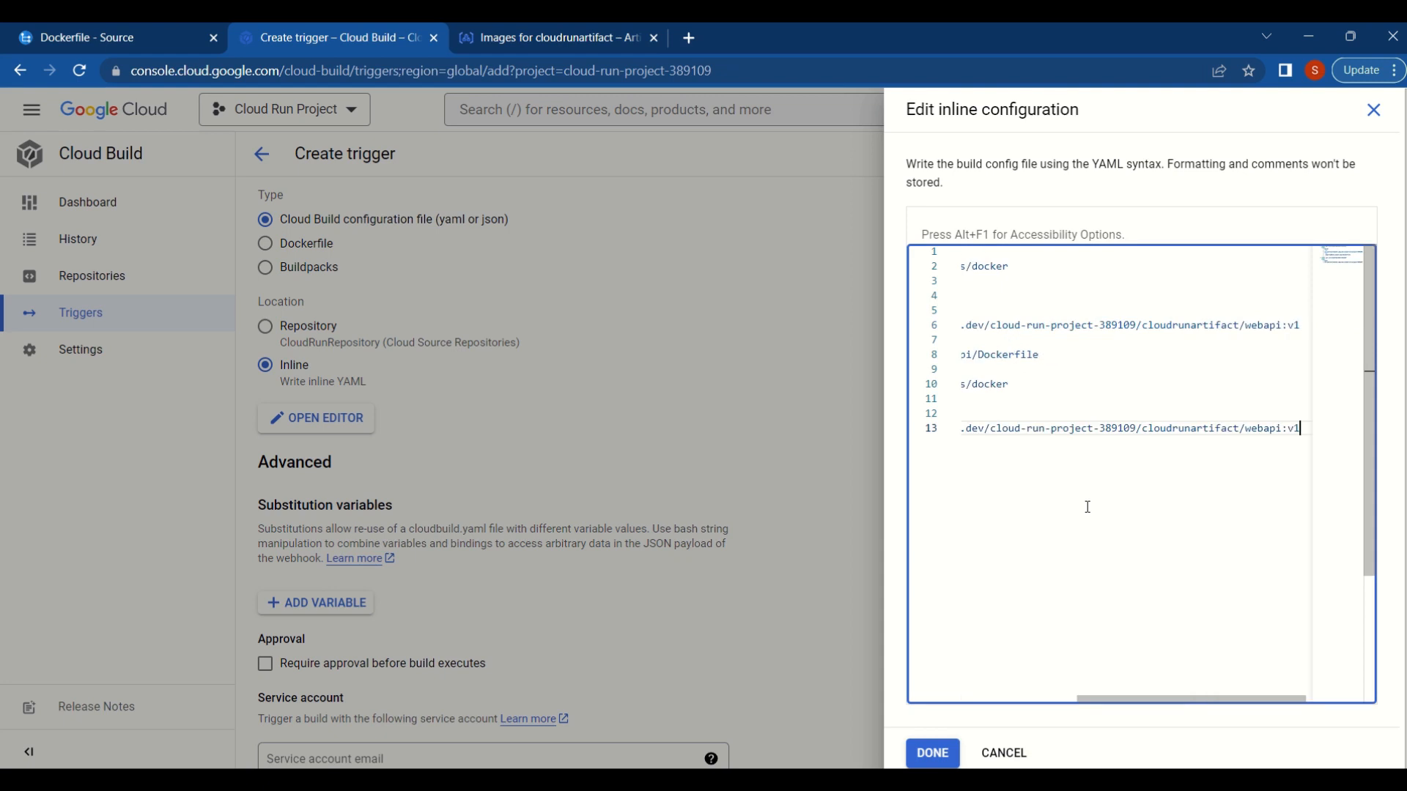
{"action": "left_click_drag", "start_coordinate": [1177, 704], "coordinate": [1017, 712]}
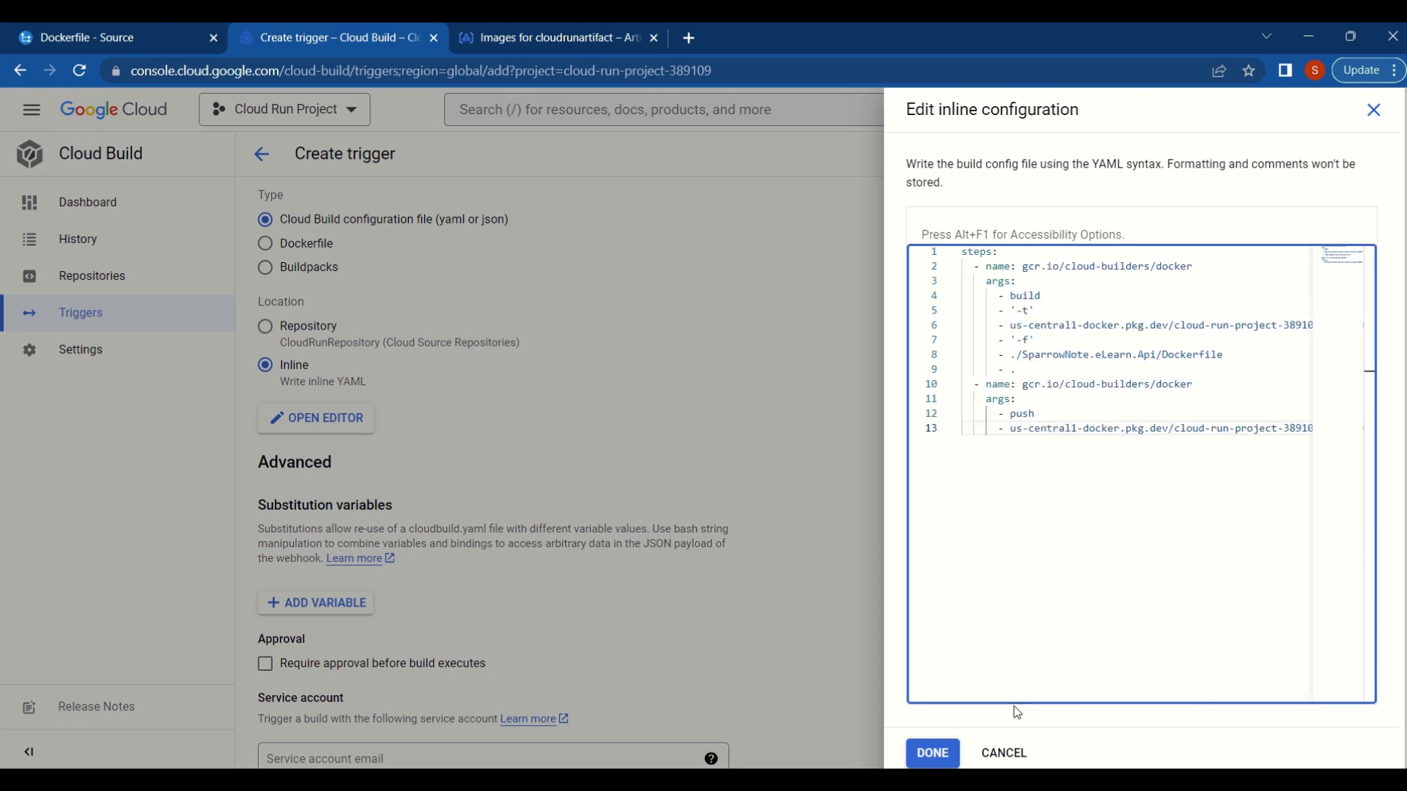
- Save the inline build configuration and create the trigger without approval or a service account
{"action": "left_click", "coordinate": [939, 759]}
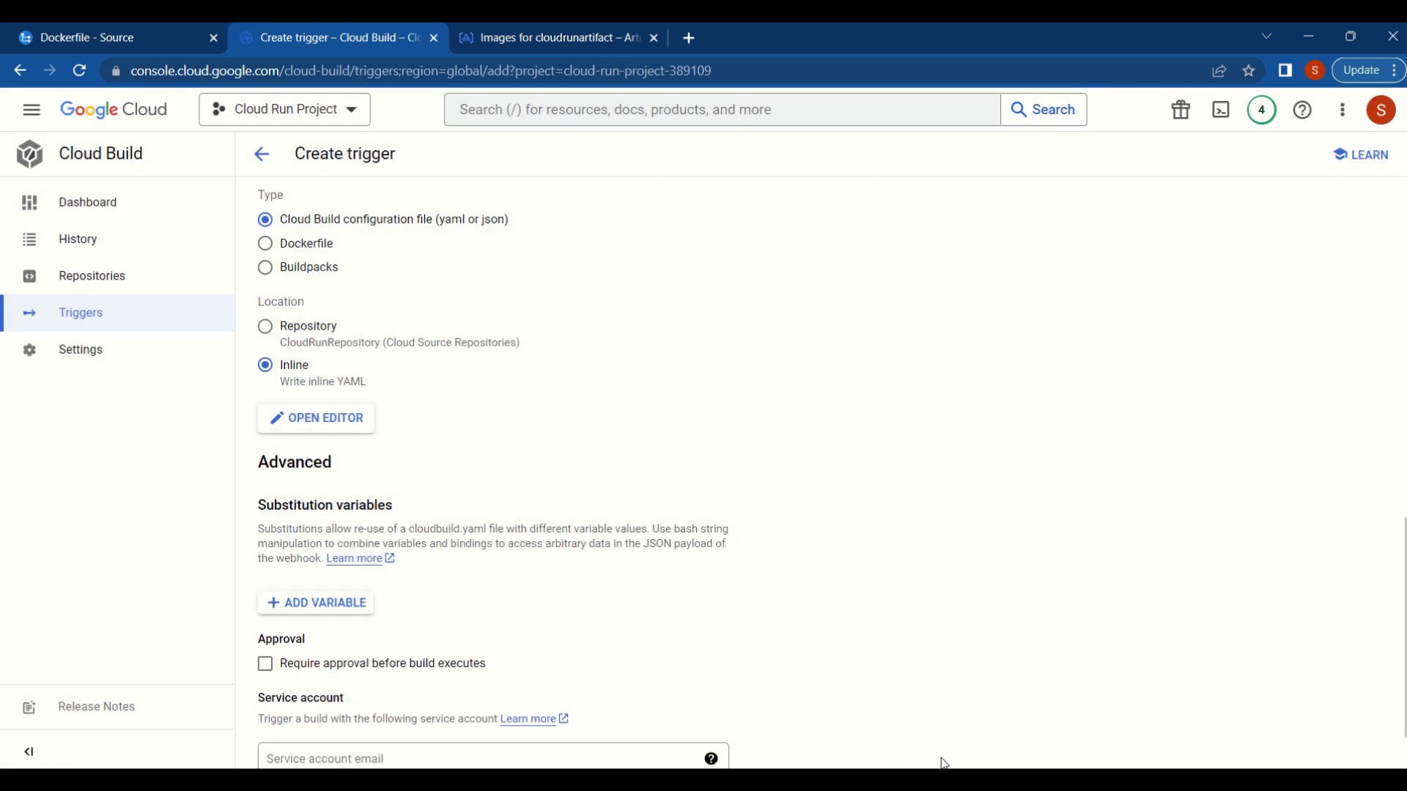
{"action": "scroll", "coordinate": [855, 434], "scroll_direction": "down", "scroll_amount": 2}
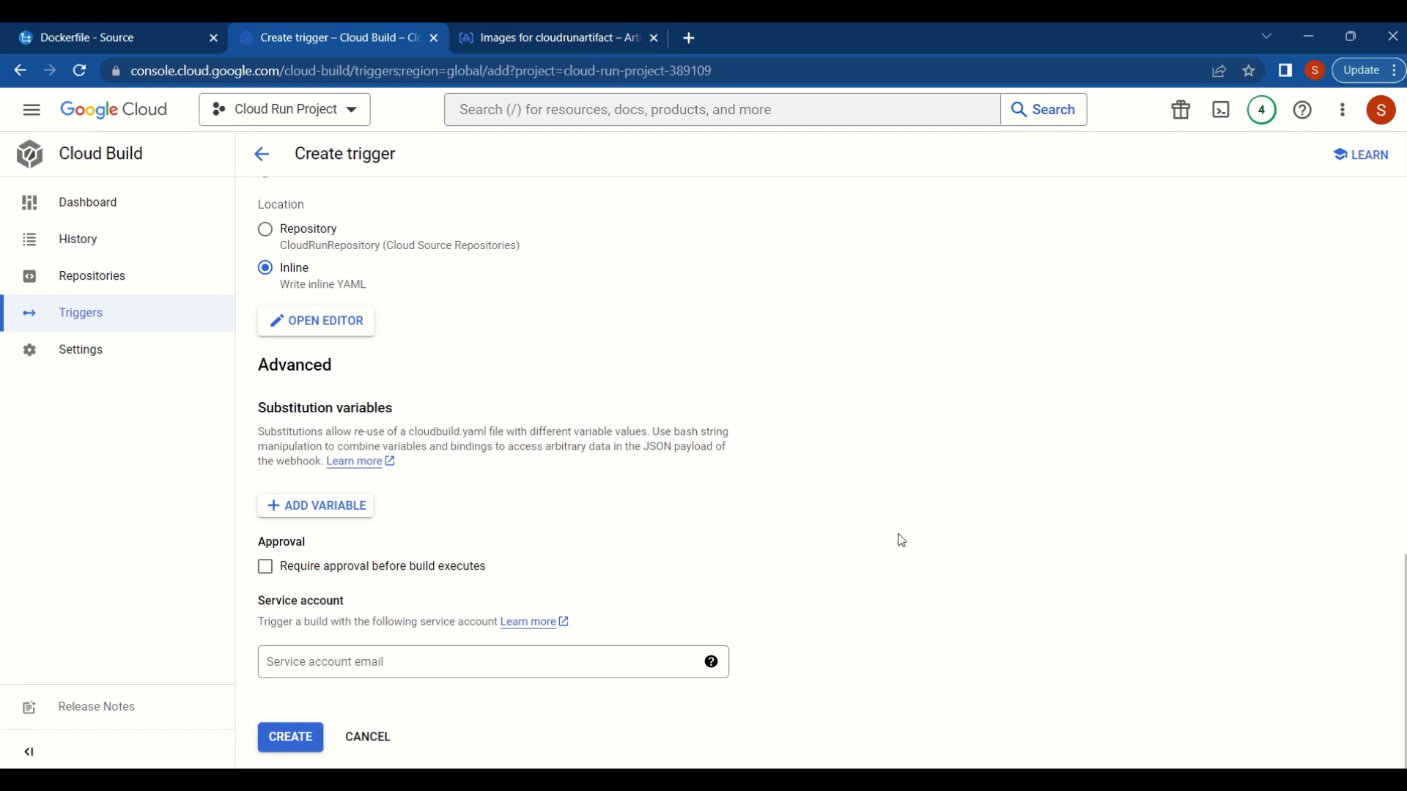
{"action": "left_click", "coordinate": [287, 738]}
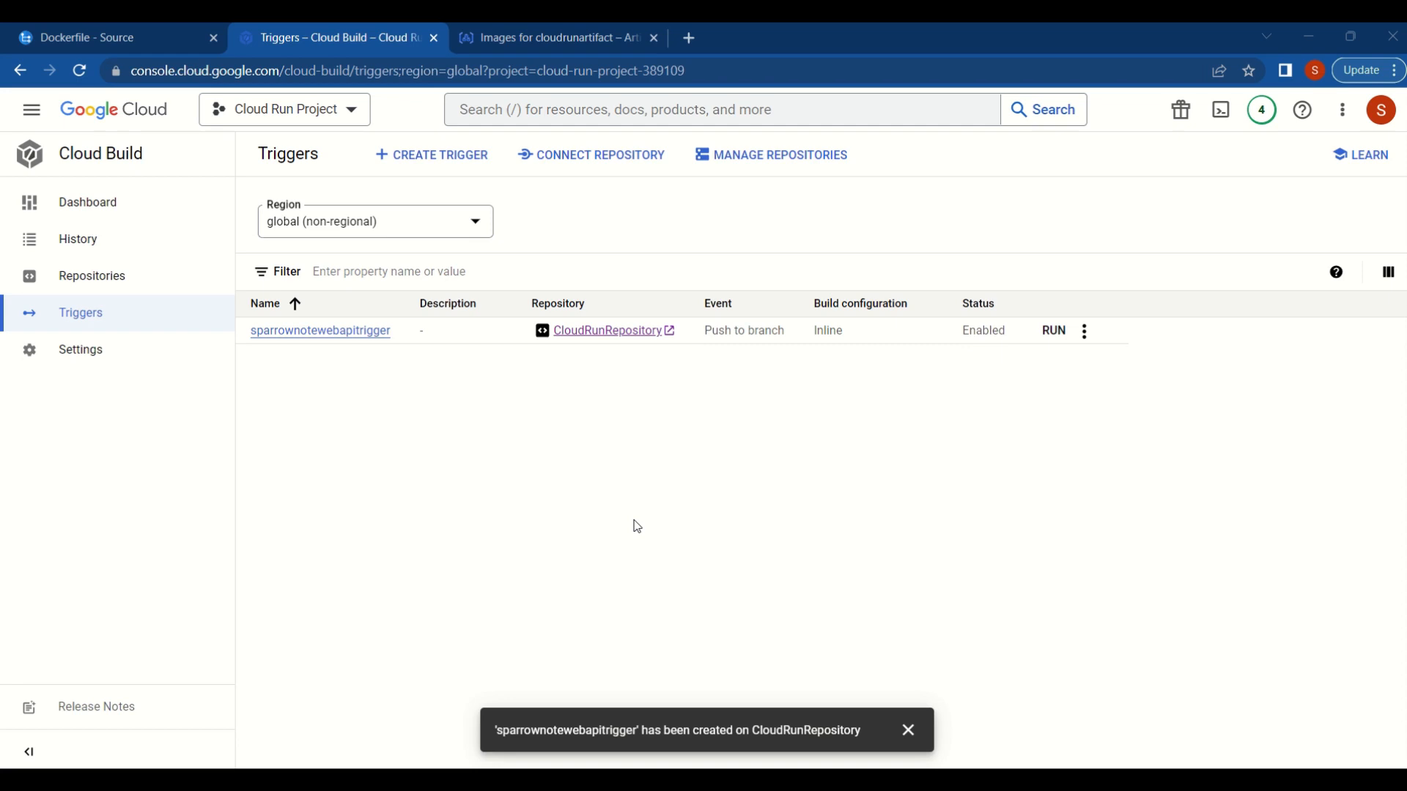
- Run sparrownotewebapitrigger on the master branch and open the details of the started build
{"action": "left_click", "coordinate": [1058, 338]}
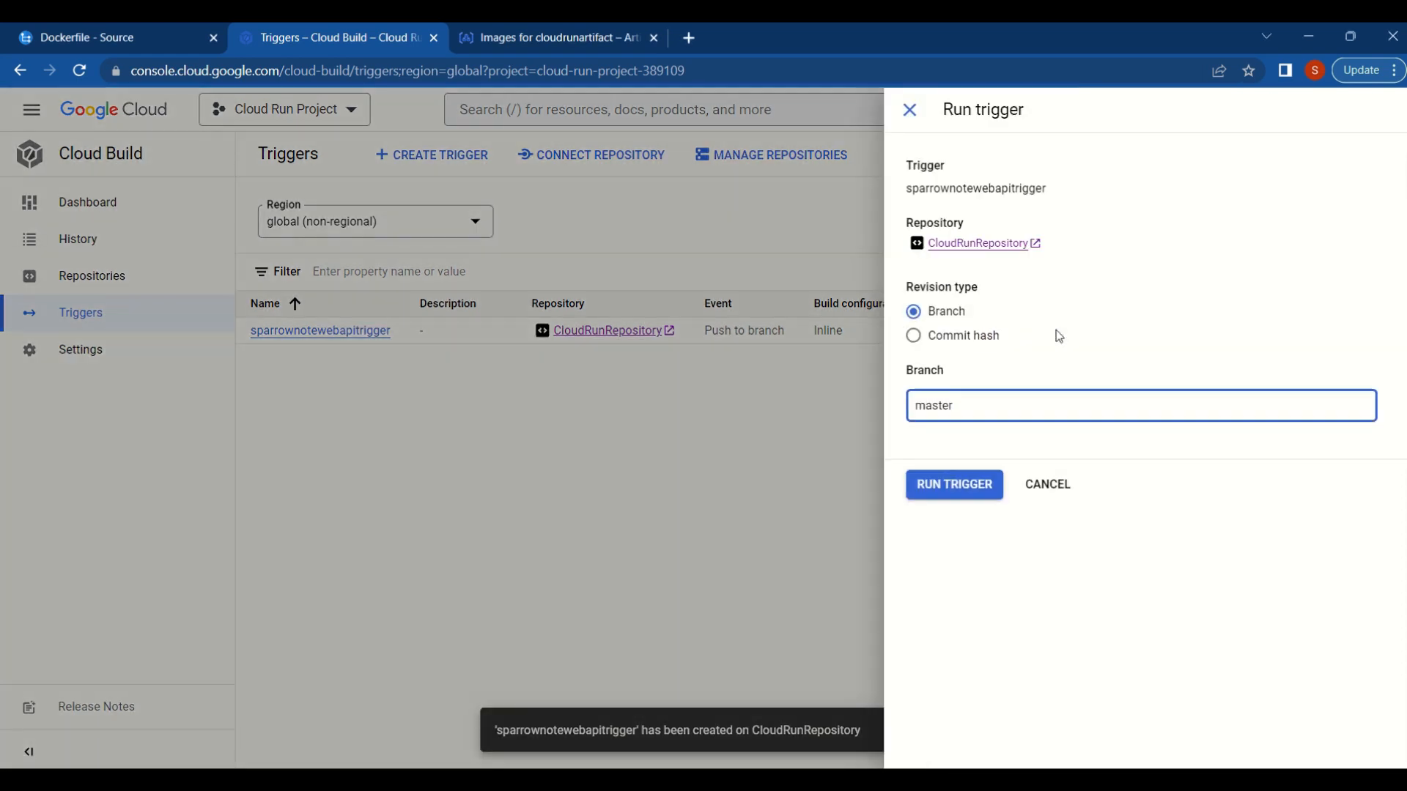
{"action": "left_click", "coordinate": [975, 486]}
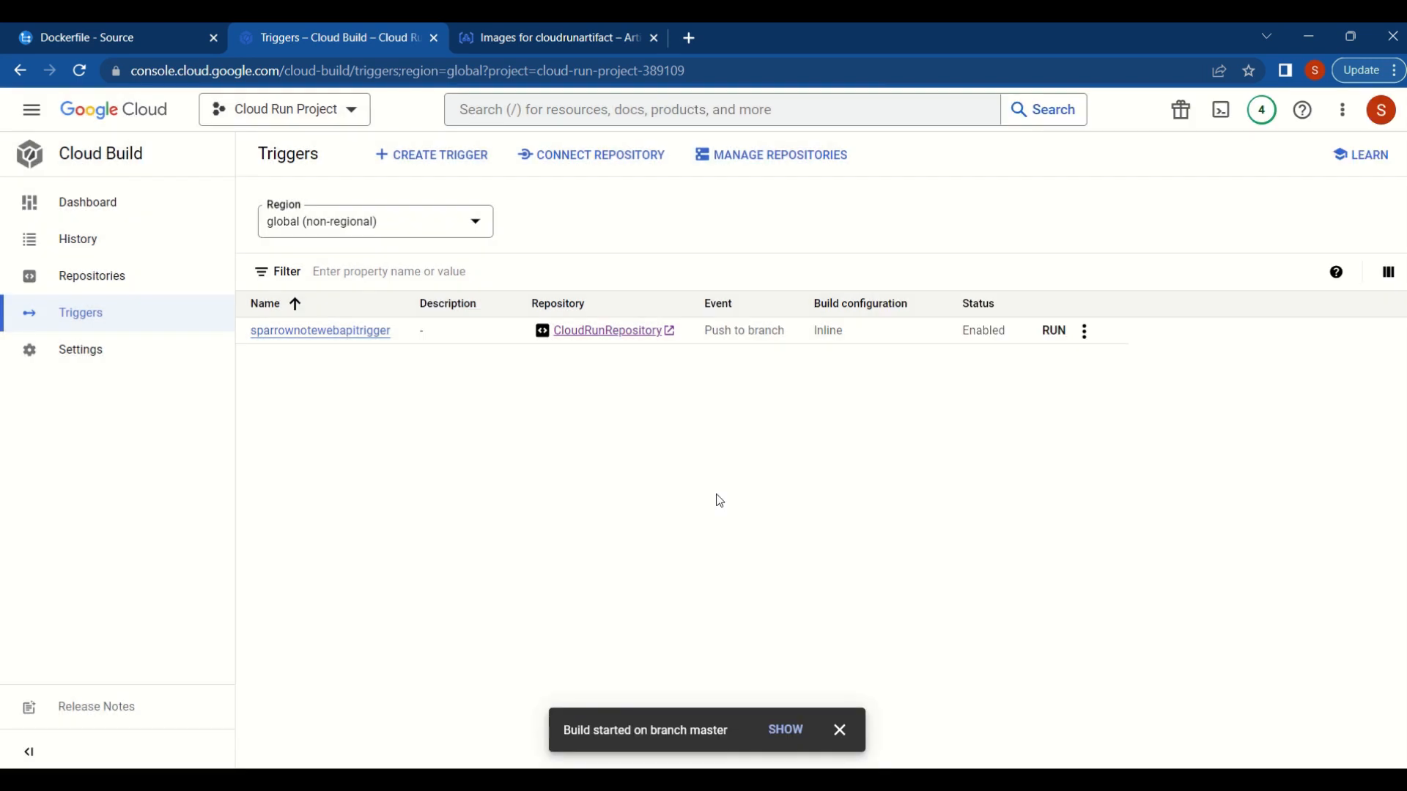
{"action": "left_click", "coordinate": [795, 731]}
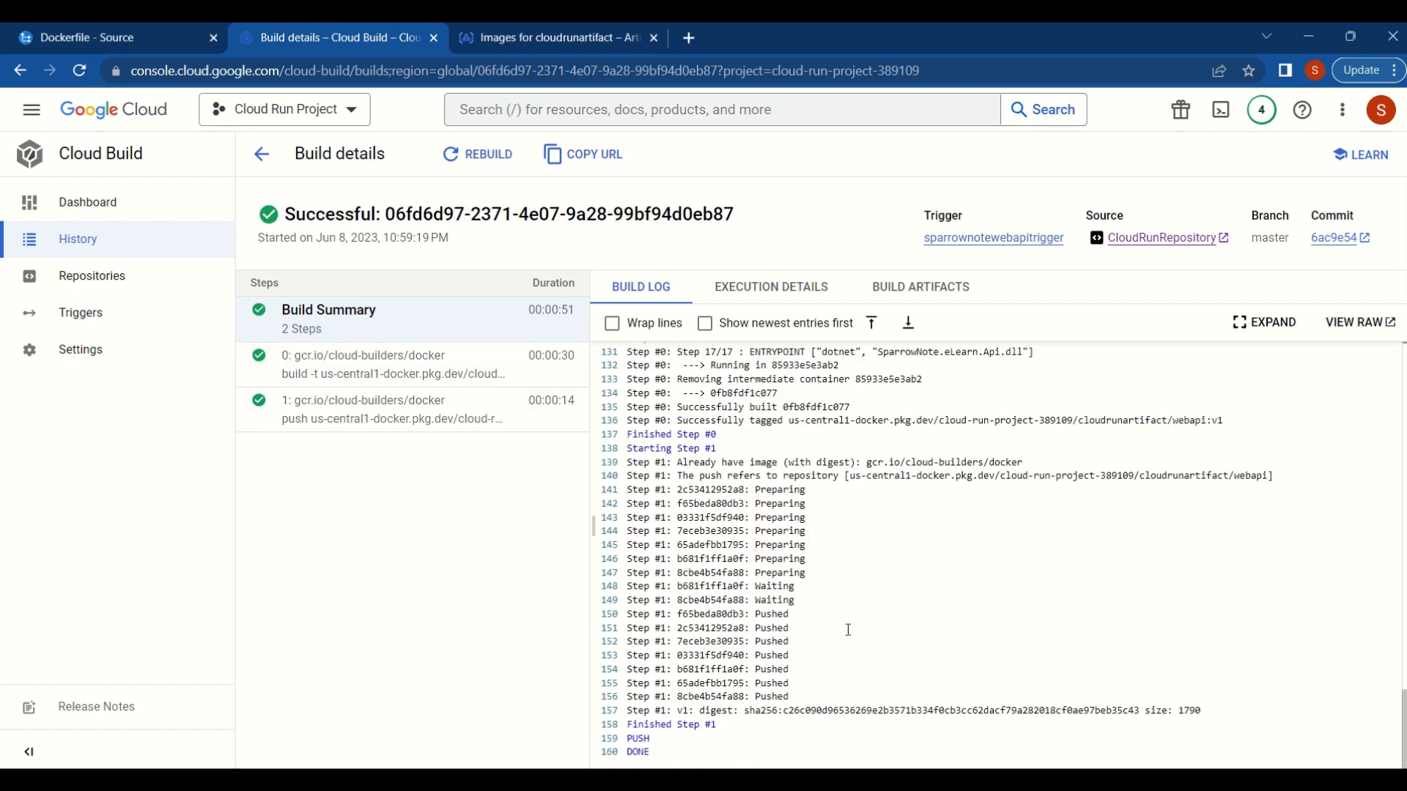
- Examine the full build log and the separate logs of the docker build and push steps
{"action": "scroll", "coordinate": [847, 631], "scroll_direction": "up", "scroll_amount": 20}
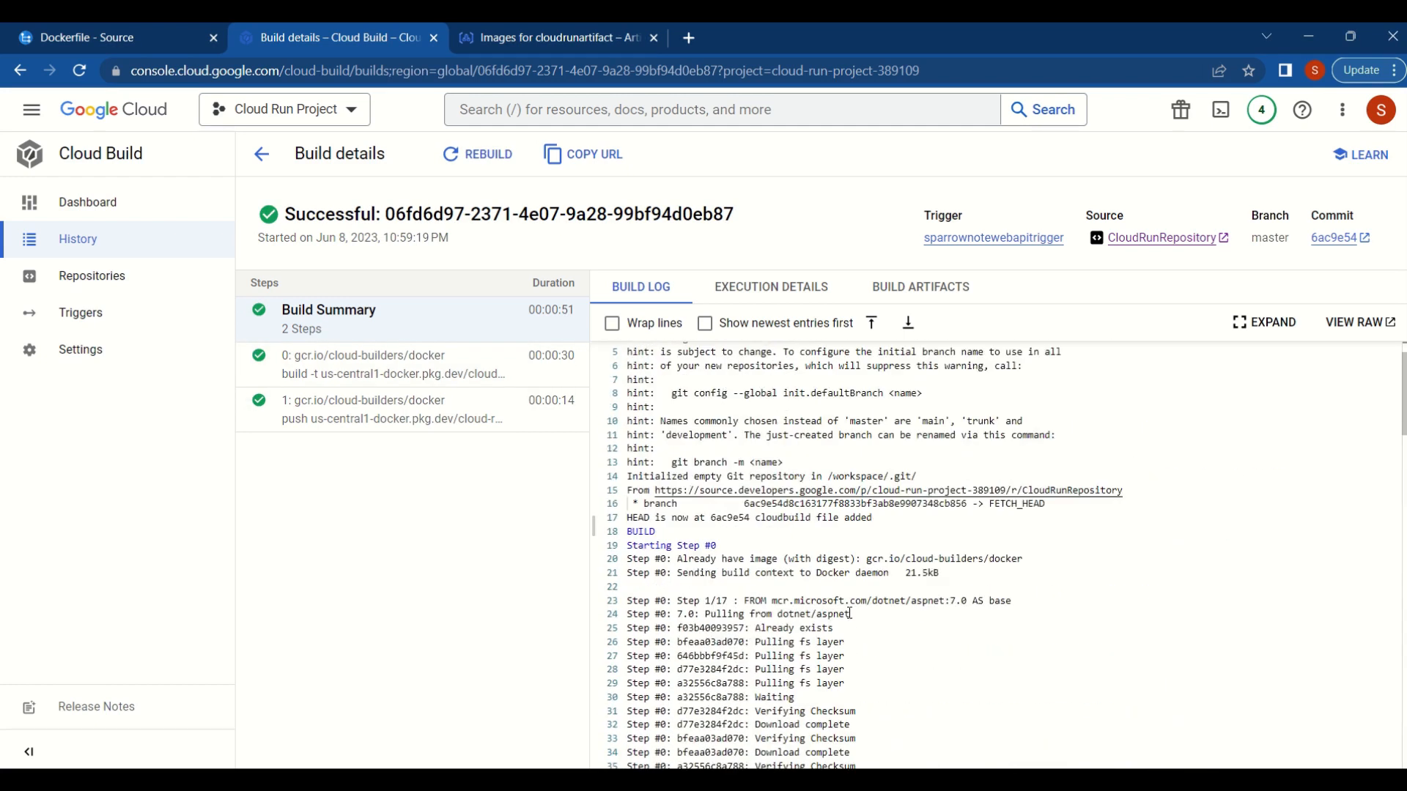
{"action": "scroll", "coordinate": [850, 613], "scroll_direction": "up", "scroll_amount": 2}
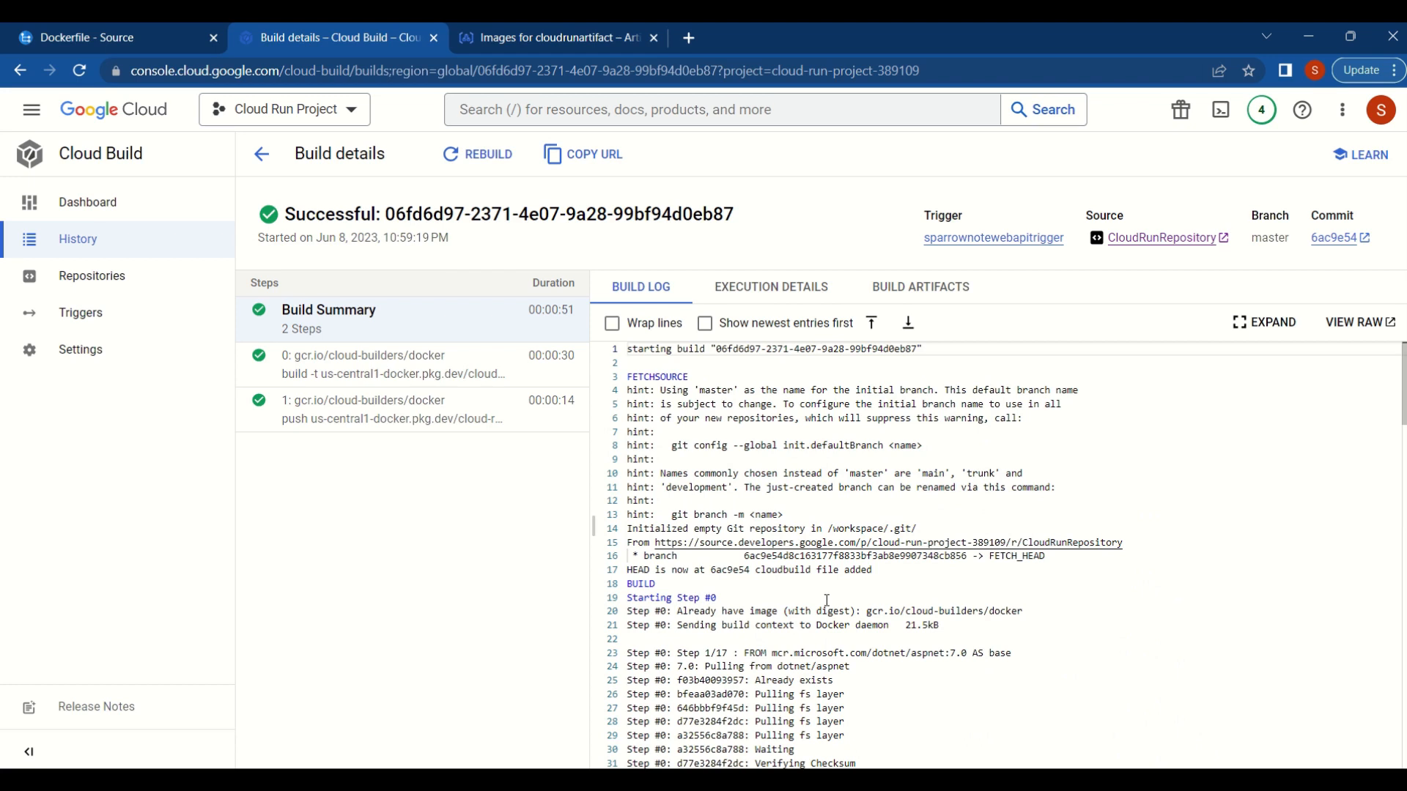
{"action": "left_click", "coordinate": [351, 376]}
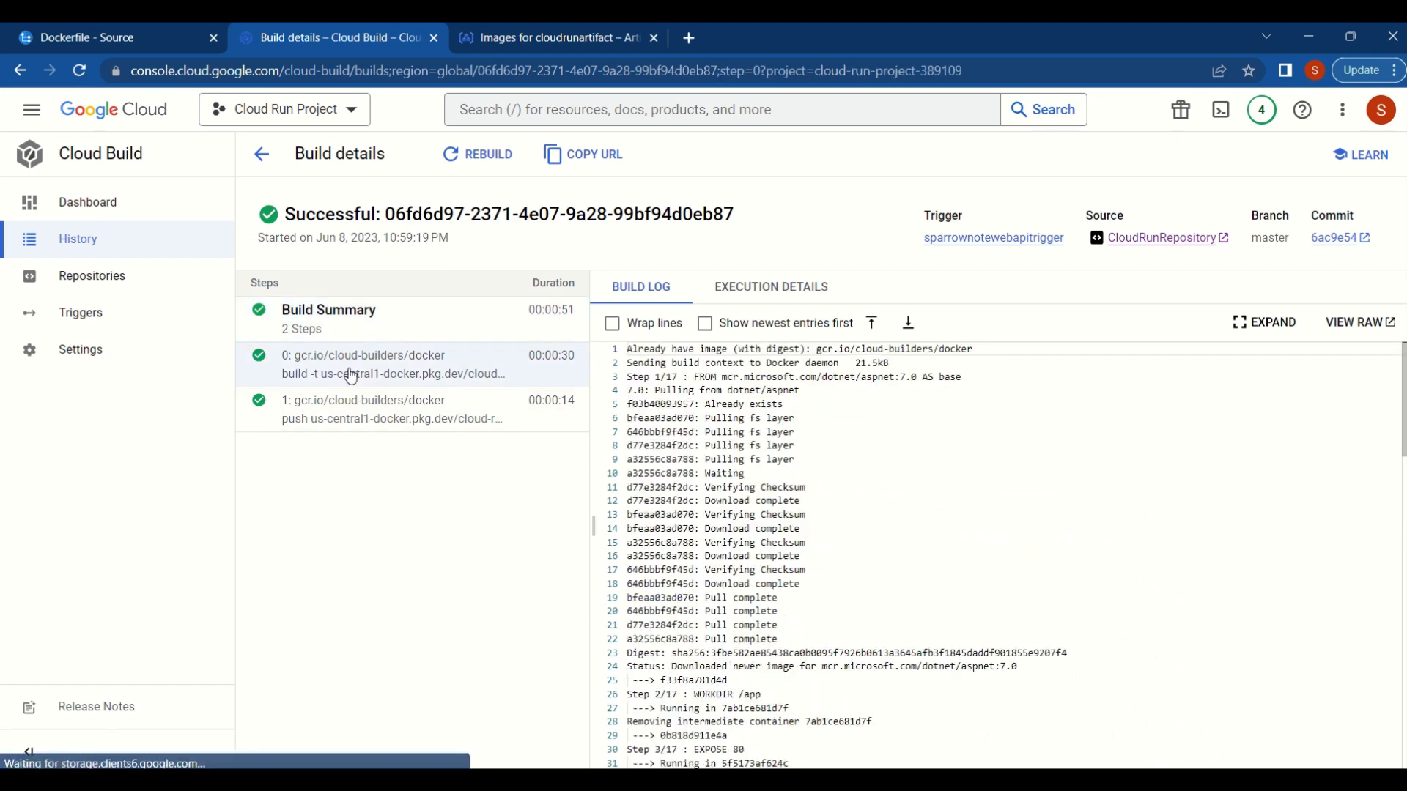
{"action": "scroll", "coordinate": [777, 477], "scroll_direction": "down", "scroll_amount": 10}
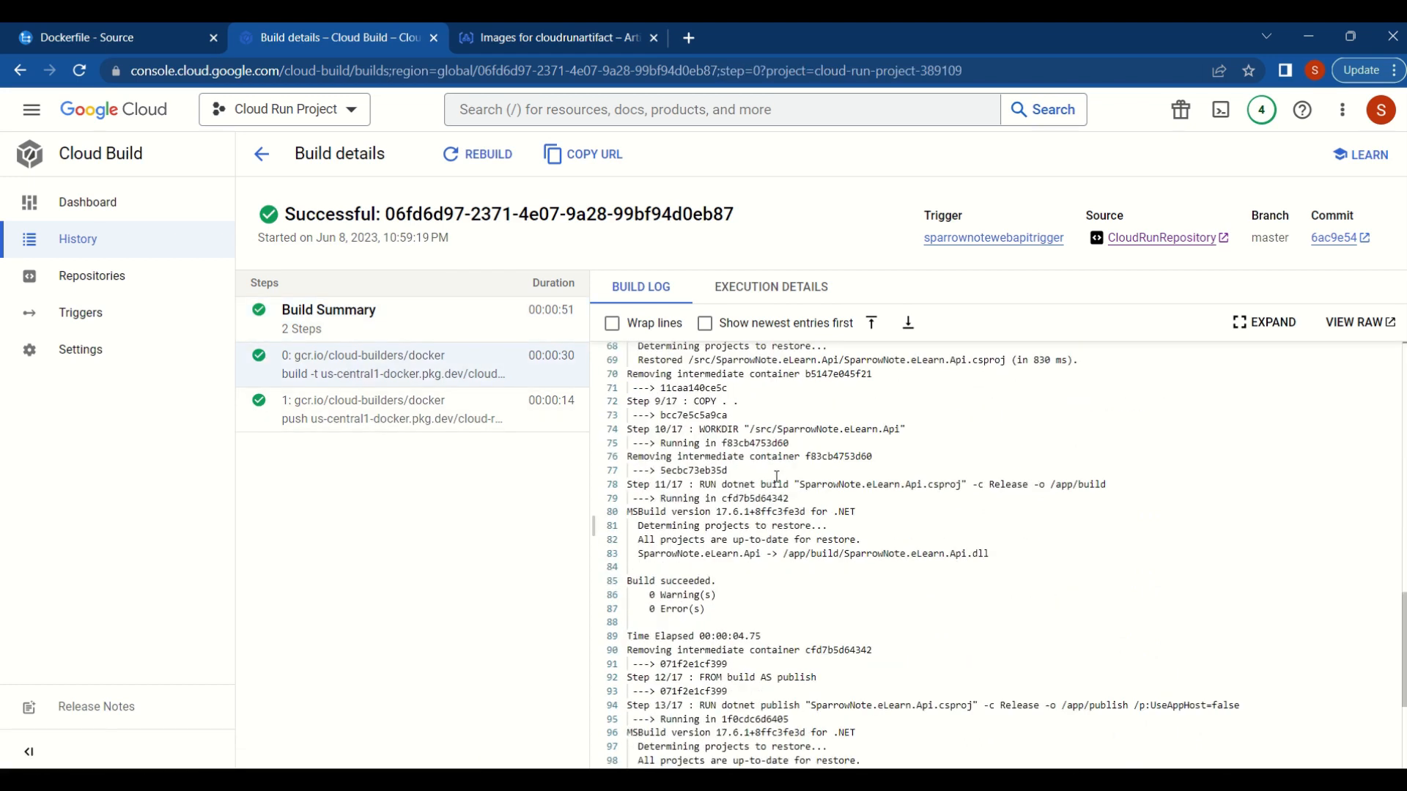
{"action": "scroll", "coordinate": [735, 586], "scroll_direction": "down", "scroll_amount": 6}
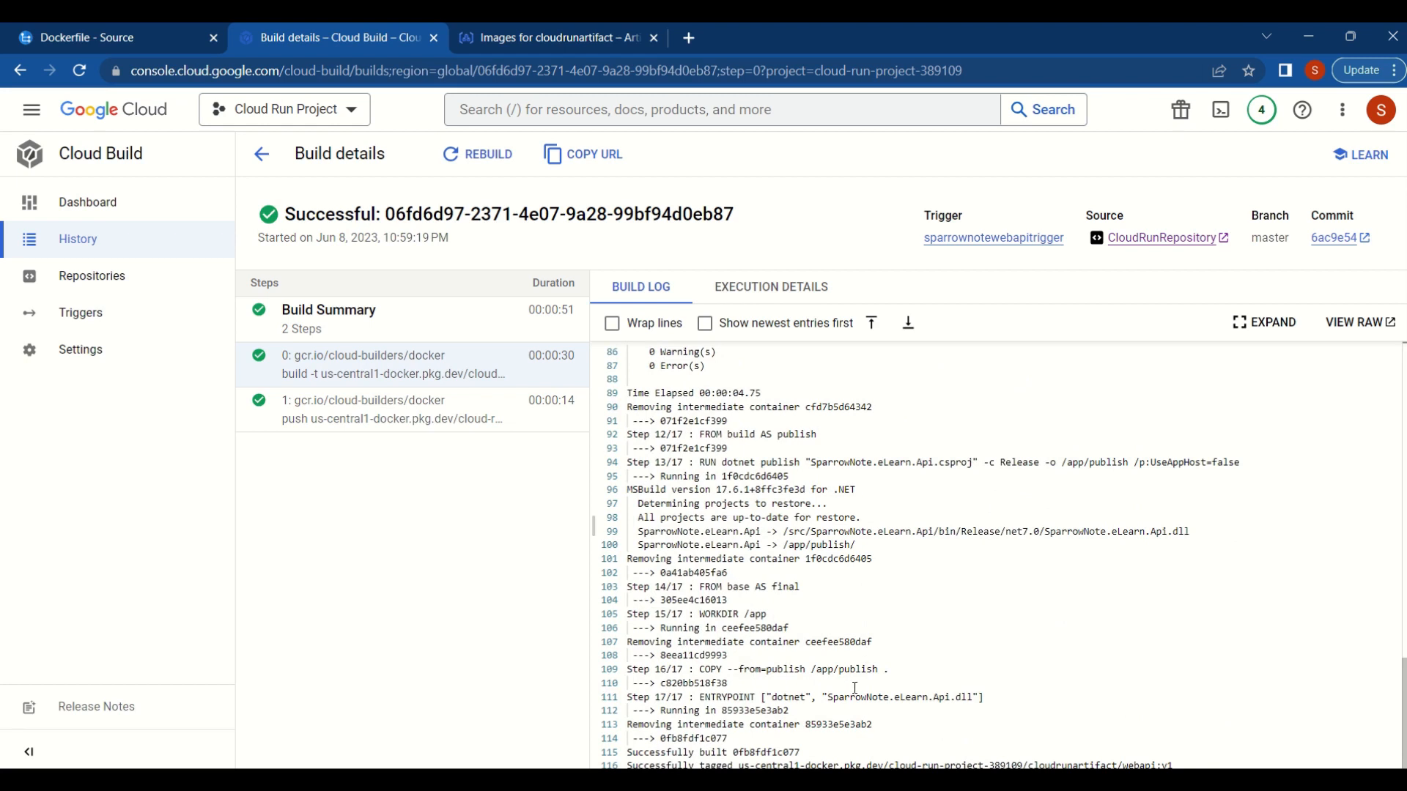
{"action": "left_click", "coordinate": [440, 411]}
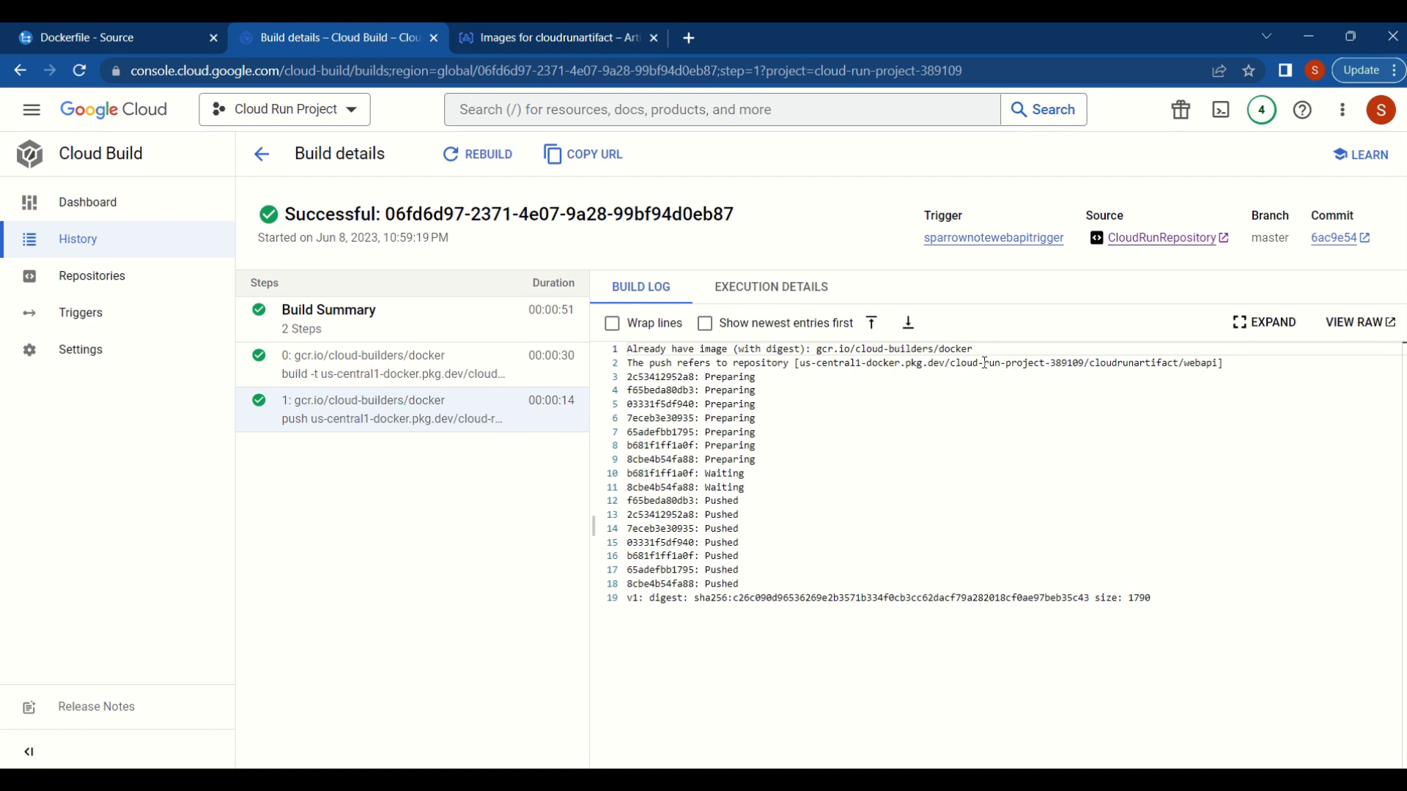
- Examine the execution details of the push step, the overall build summary and the docker build step
{"action": "left_click", "coordinate": [778, 299]}
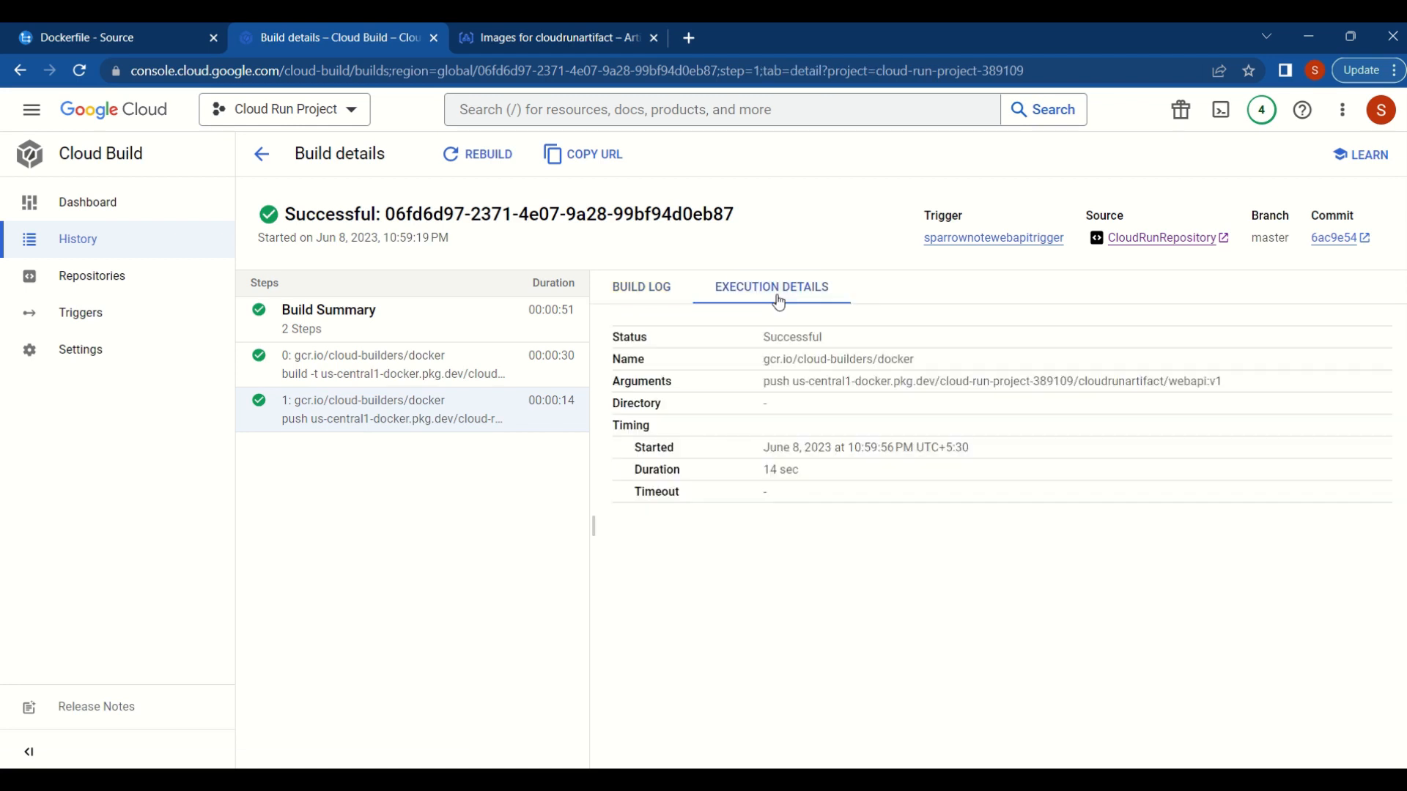
{"action": "left_click", "coordinate": [382, 328]}
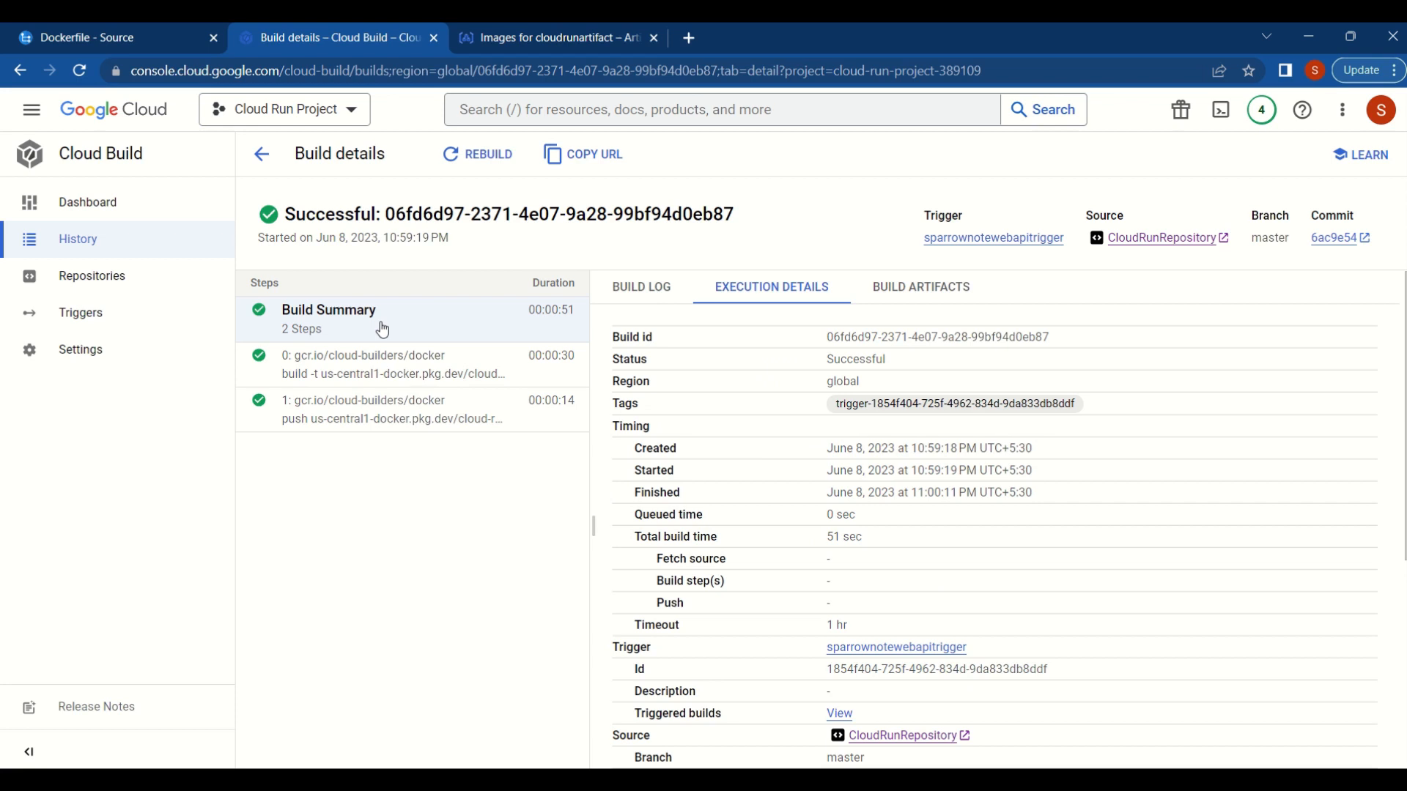
{"action": "scroll", "coordinate": [758, 458], "scroll_direction": "down", "scroll_amount": 2}
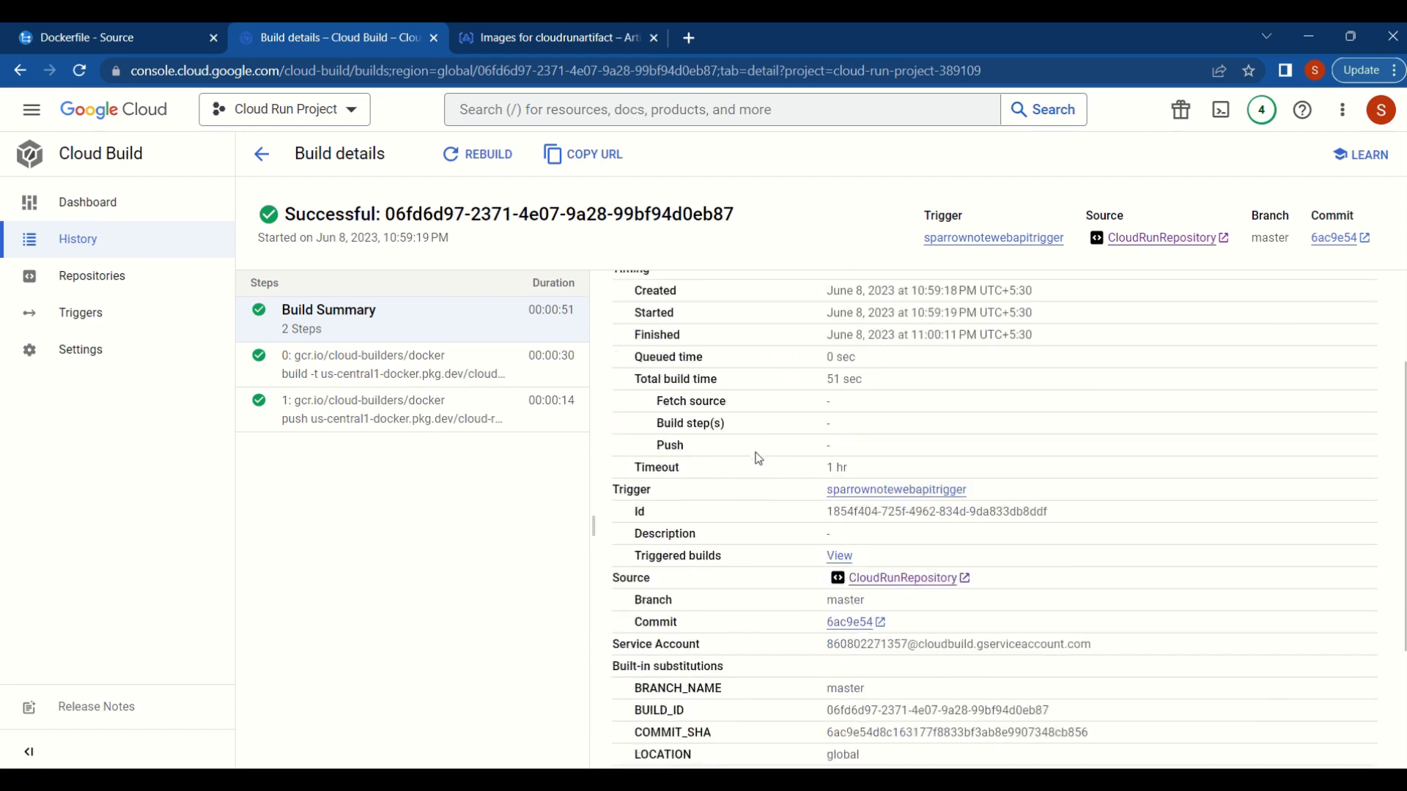
{"action": "scroll", "coordinate": [758, 458], "scroll_direction": "down", "scroll_amount": 3}
{"action": "scroll", "coordinate": [758, 458], "scroll_direction": "up", "scroll_amount": 5}
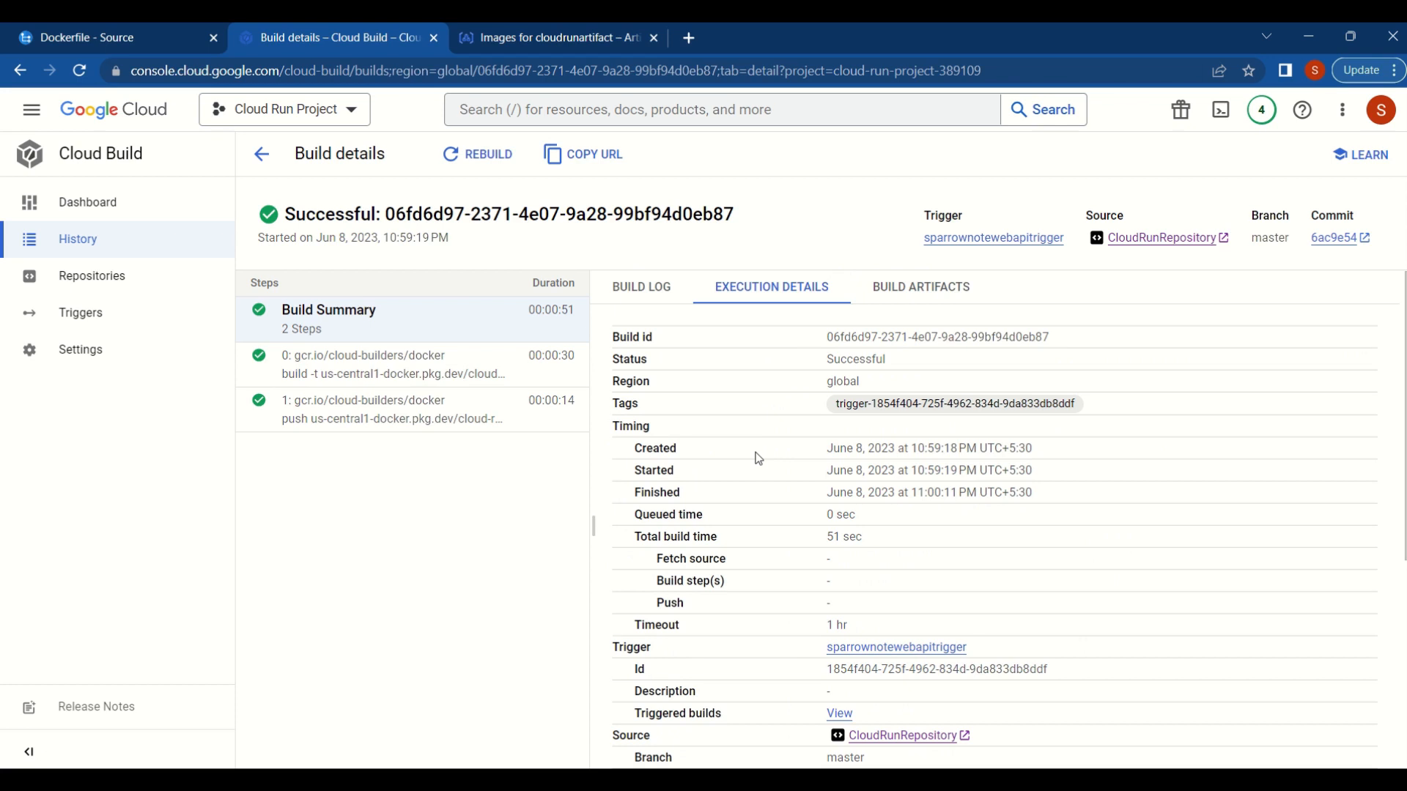
{"action": "scroll", "coordinate": [758, 458], "scroll_direction": "down", "scroll_amount": 3}
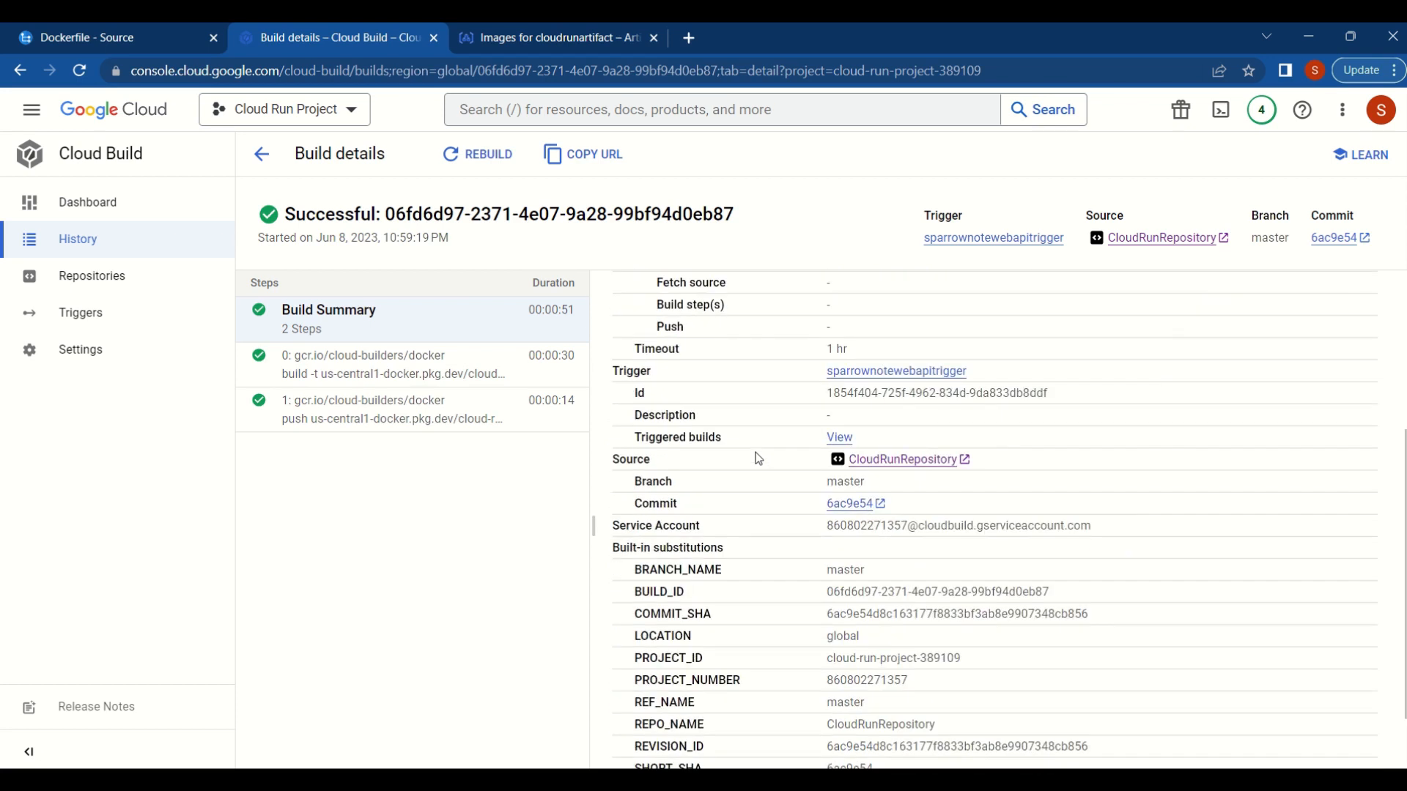
{"action": "scroll", "coordinate": [758, 459], "scroll_direction": "down", "scroll_amount": 1}
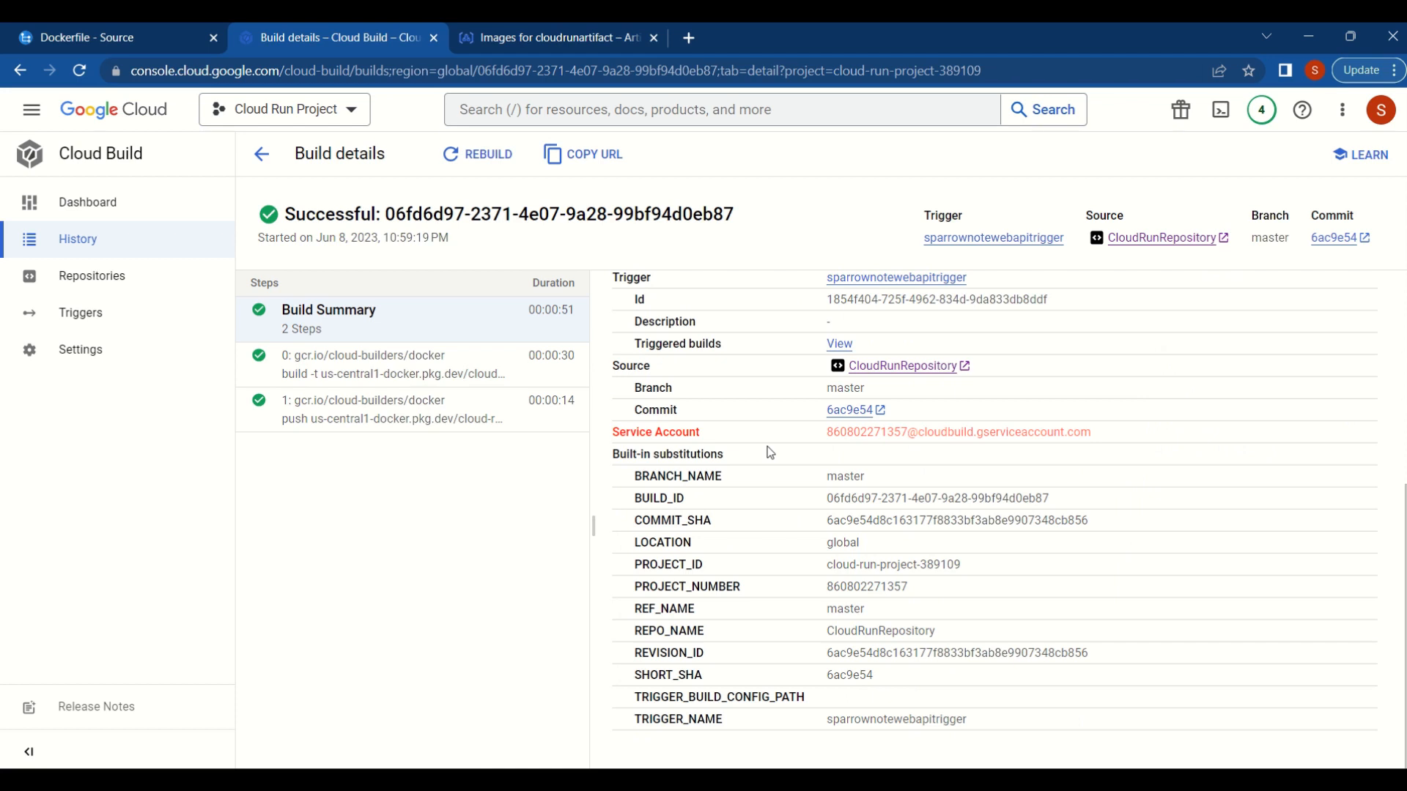
{"action": "scroll", "coordinate": [771, 453], "scroll_direction": "up", "scroll_amount": 4}
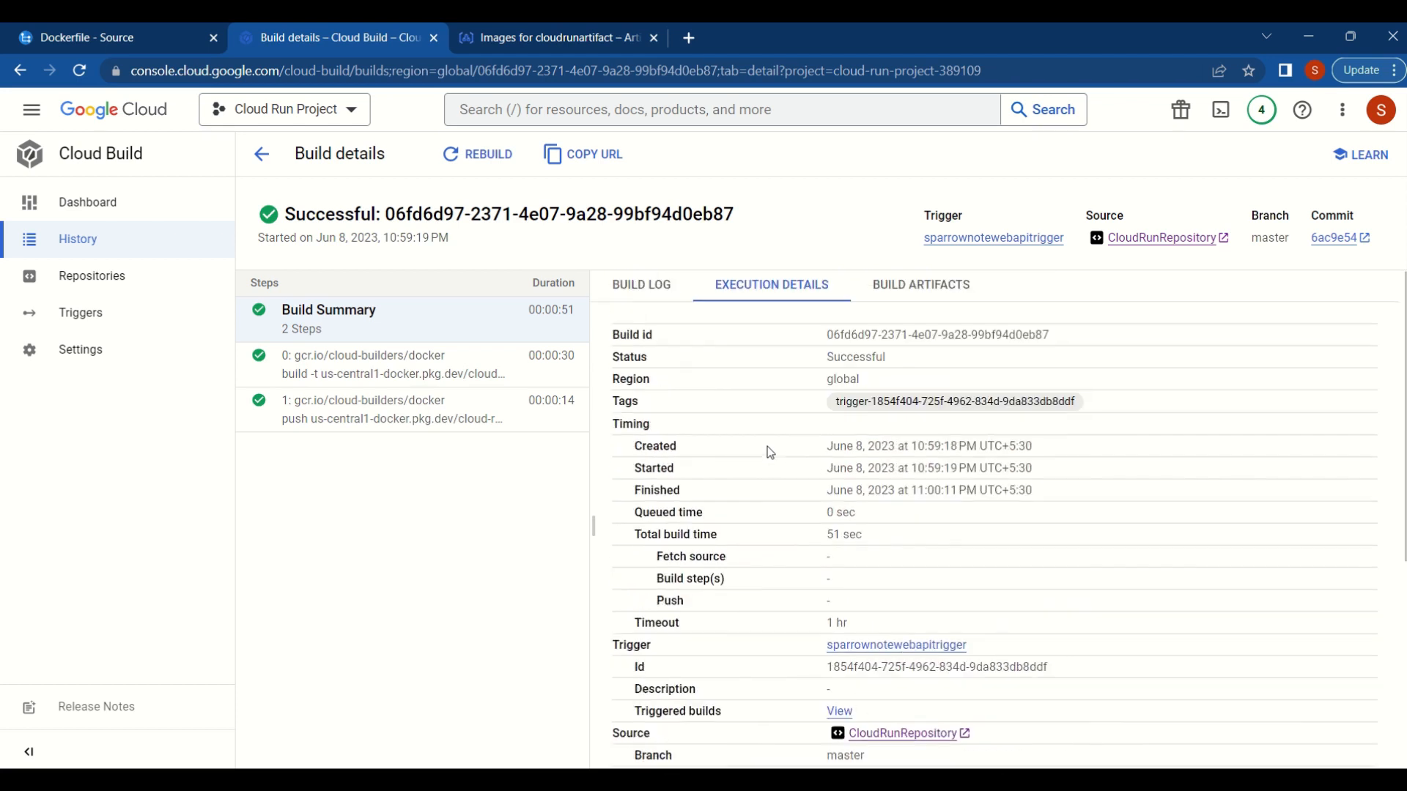
{"action": "left_click", "coordinate": [397, 375]}
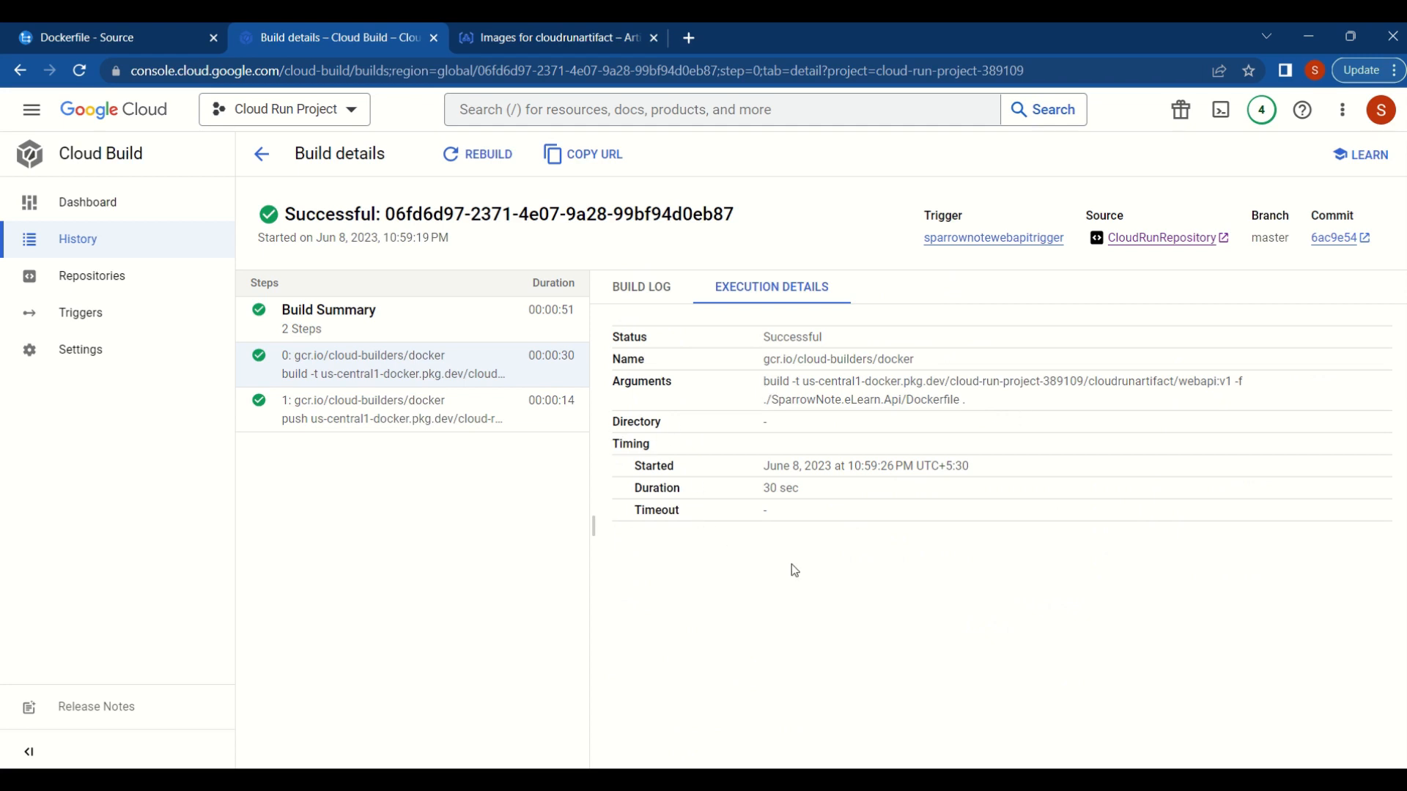
- Switch to Artifact Registry and inspect the overview and pull commands of the webapi image tagged v1
{"action": "key", "text": "ctrl+Tab"}
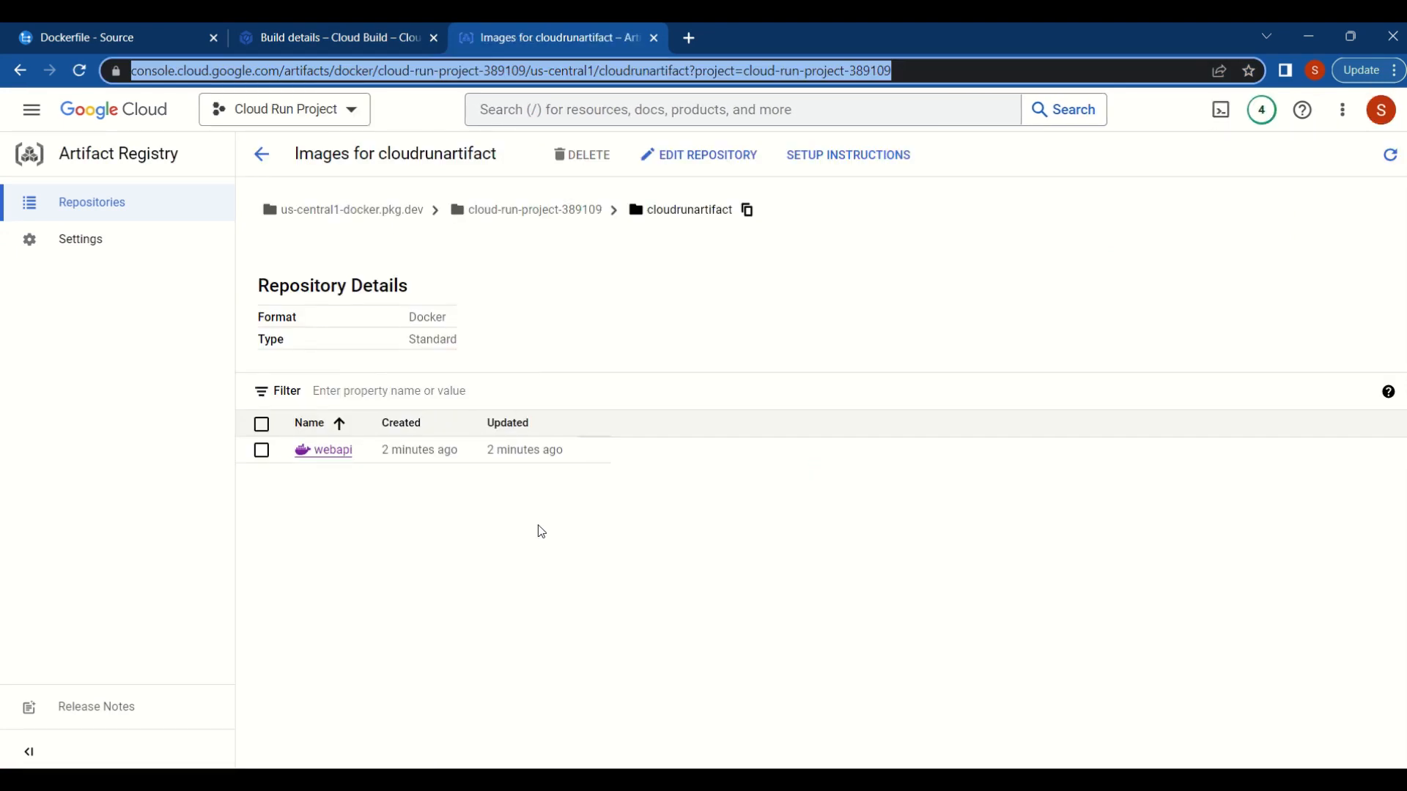
{"action": "left_click", "coordinate": [328, 451]}
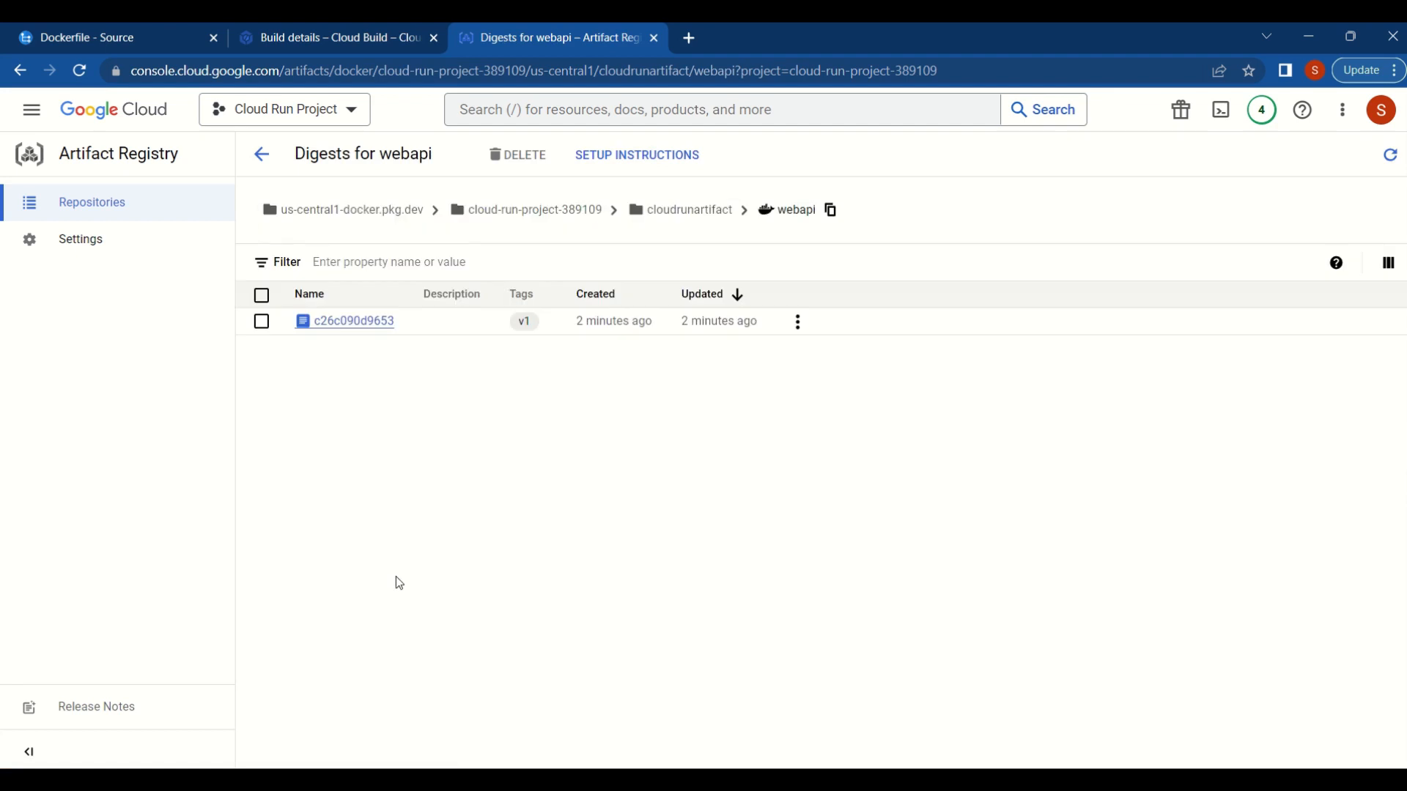
{"action": "left_click", "coordinate": [371, 328]}
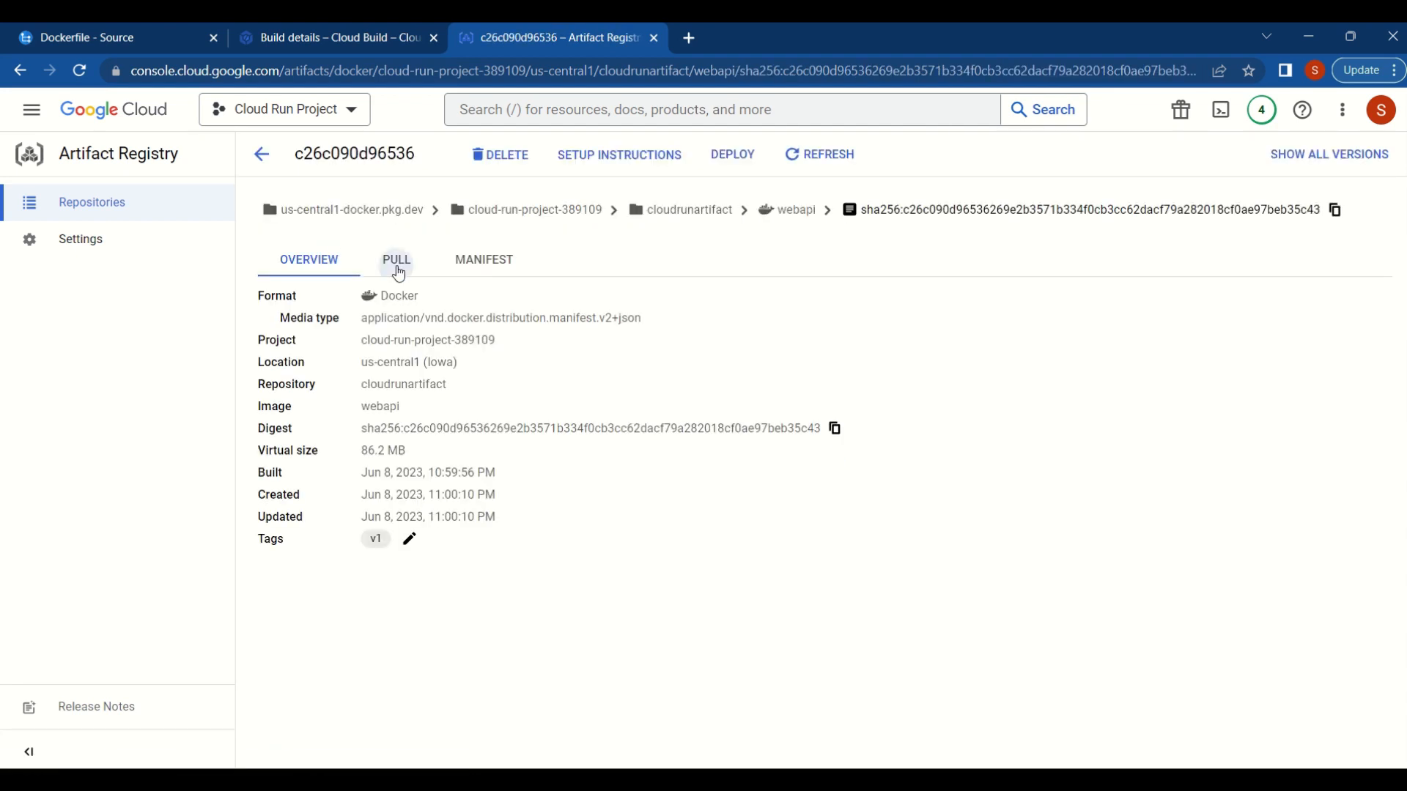
{"action": "left_click", "coordinate": [398, 264]}
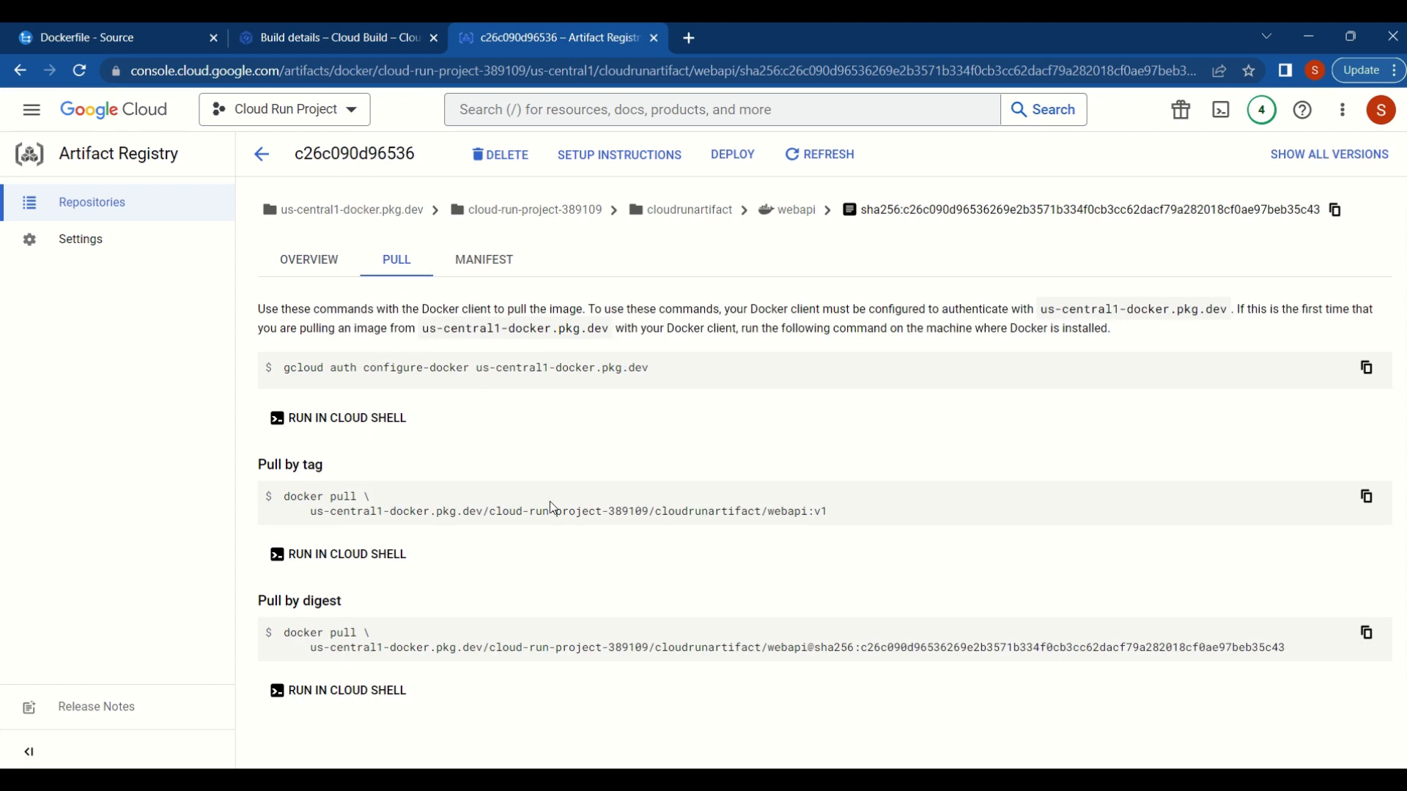
{"action": "left_click", "coordinate": [320, 266]}
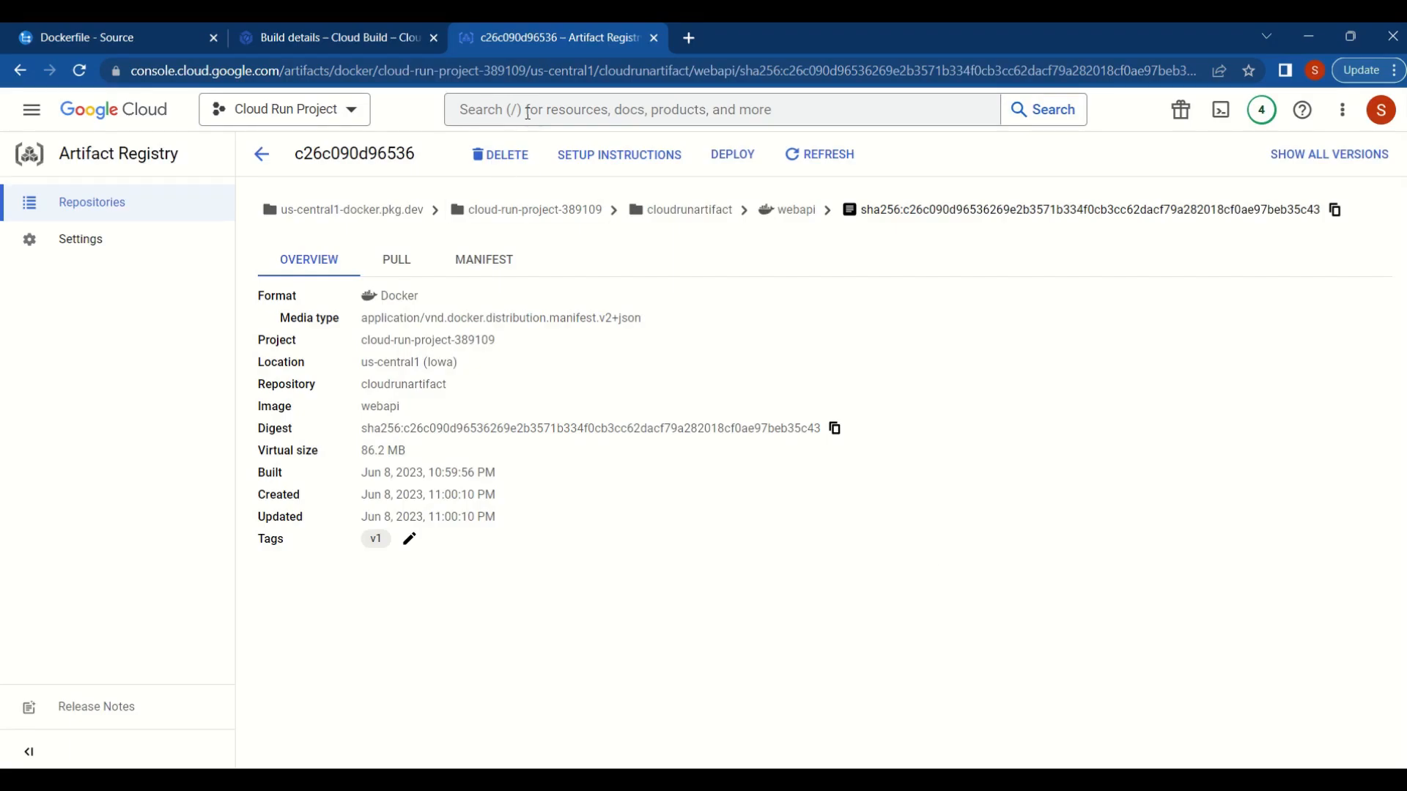
- Search the console for cloud run and open the Cloud Run product page
{"action": "left_click", "coordinate": [528, 112]}
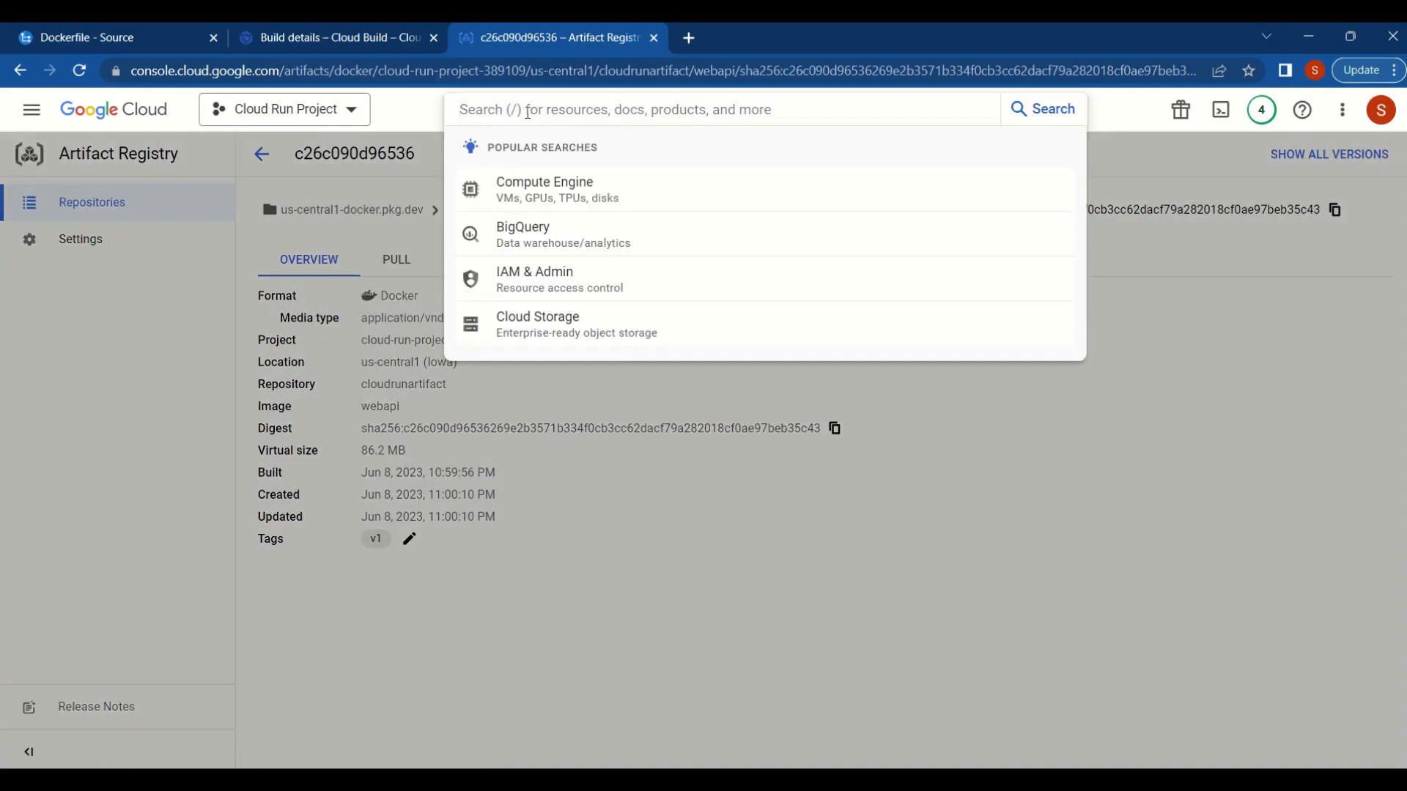
{"action": "type", "text": "cloud run"}
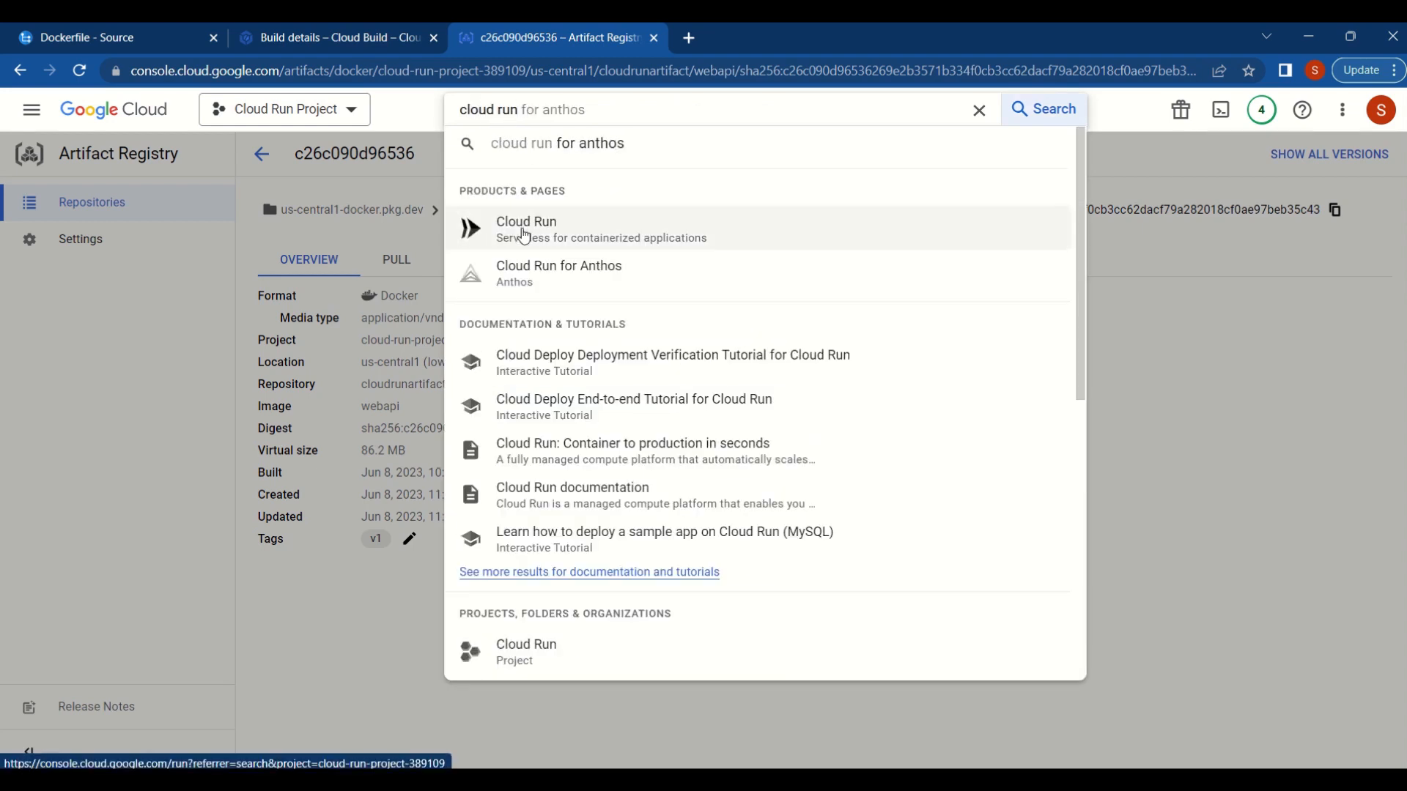
{"action": "left_click", "coordinate": [524, 233]}
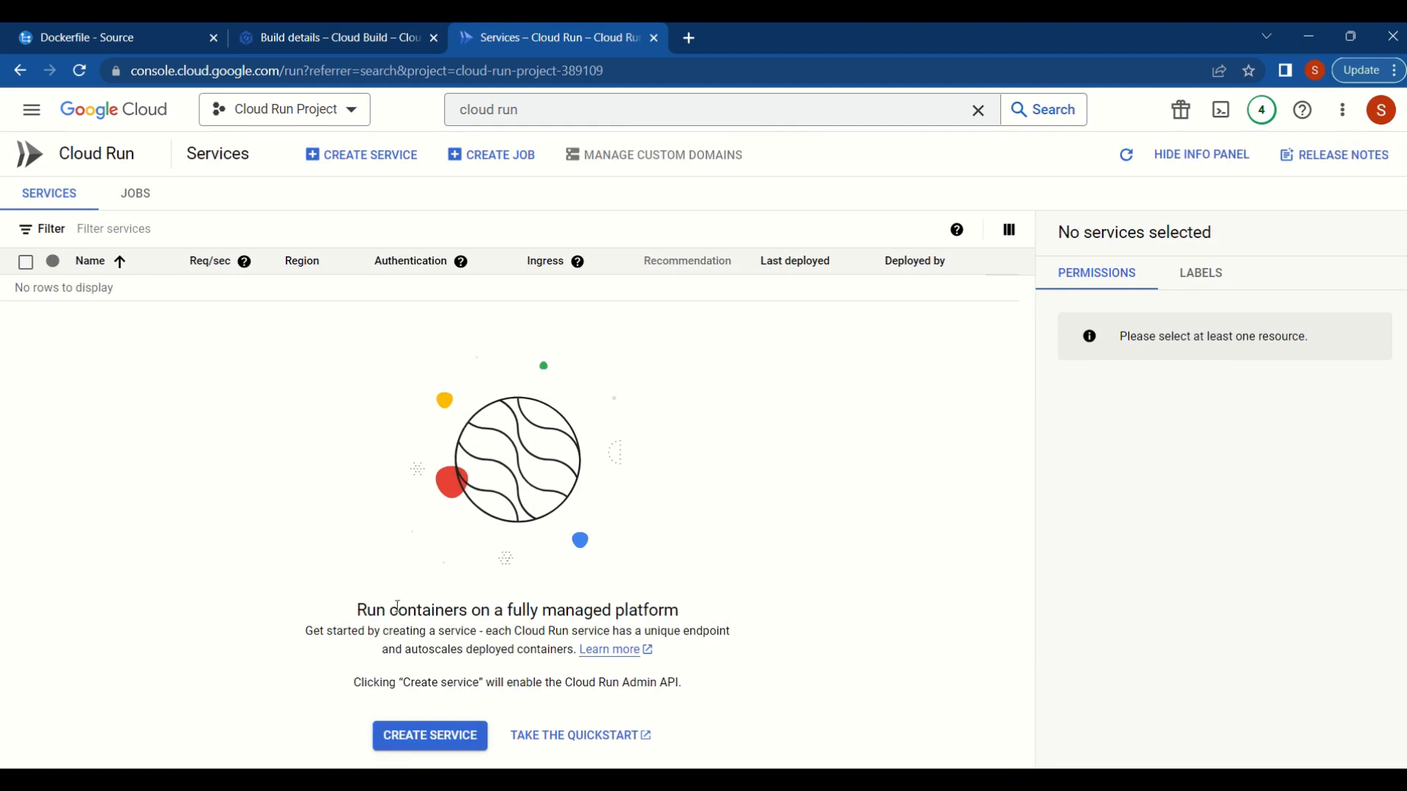
- Start a new Cloud Run service and choose the webapi v1 image from the cloudrunartifact repository as its container image
{"action": "left_click", "coordinate": [438, 745]}
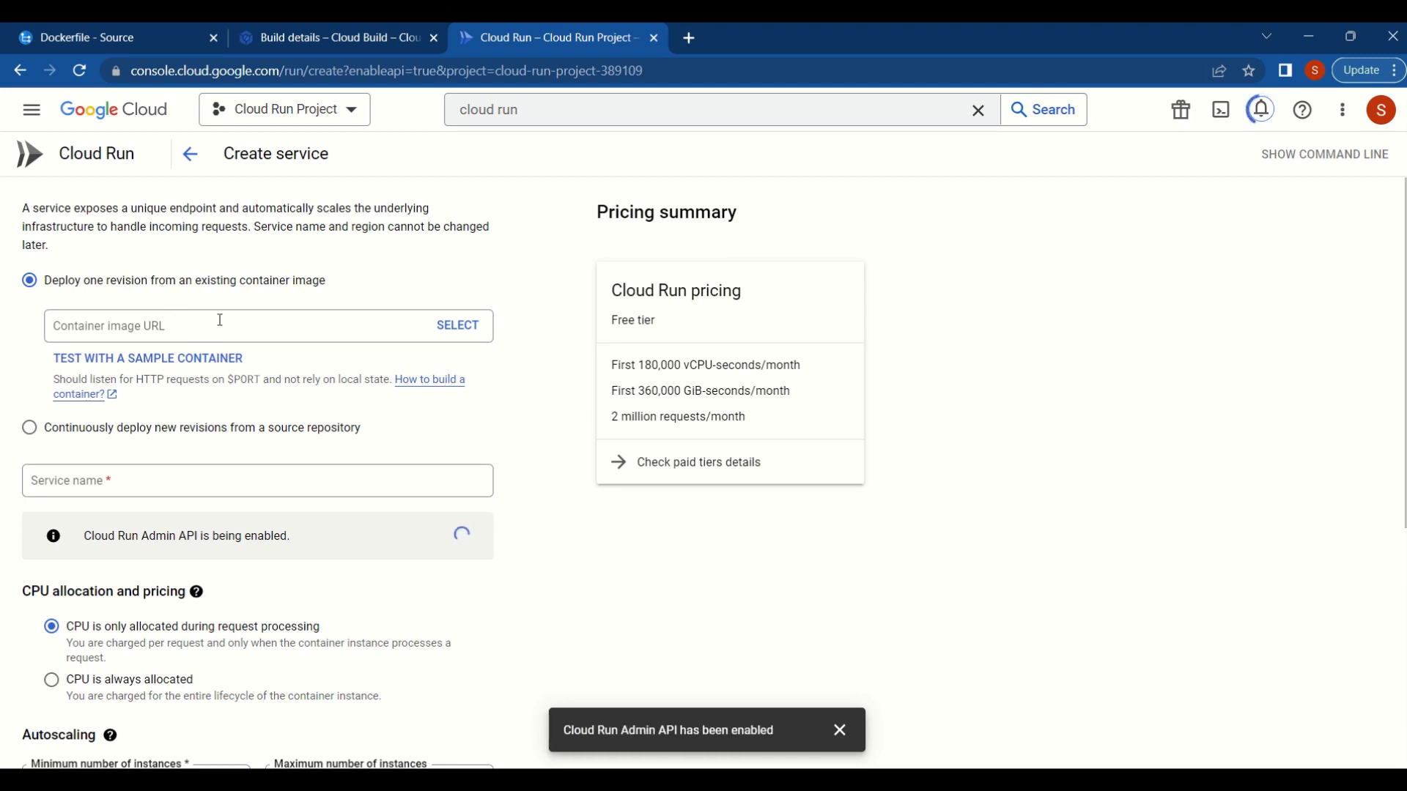
{"action": "left_click", "coordinate": [444, 331]}
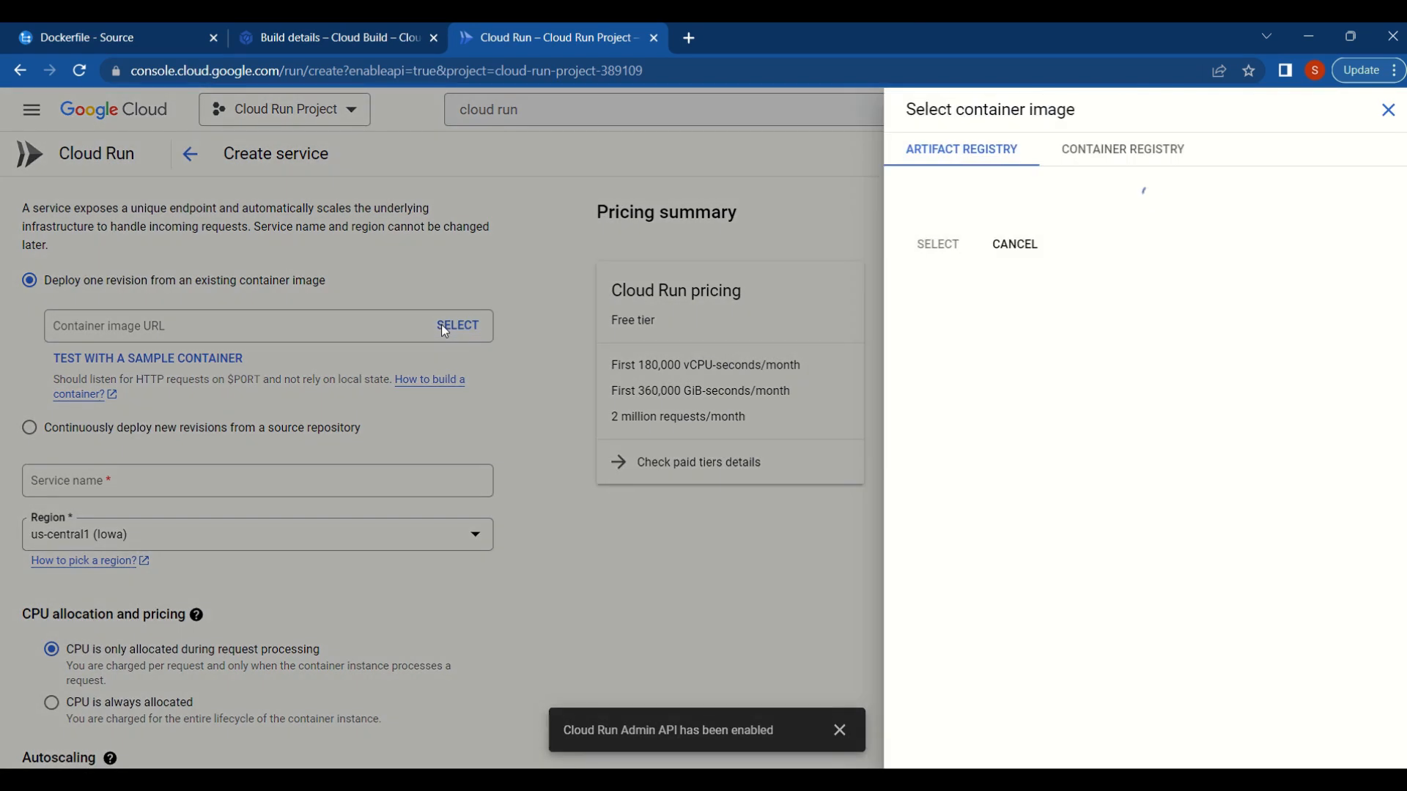
{"action": "left_click", "coordinate": [917, 222]}
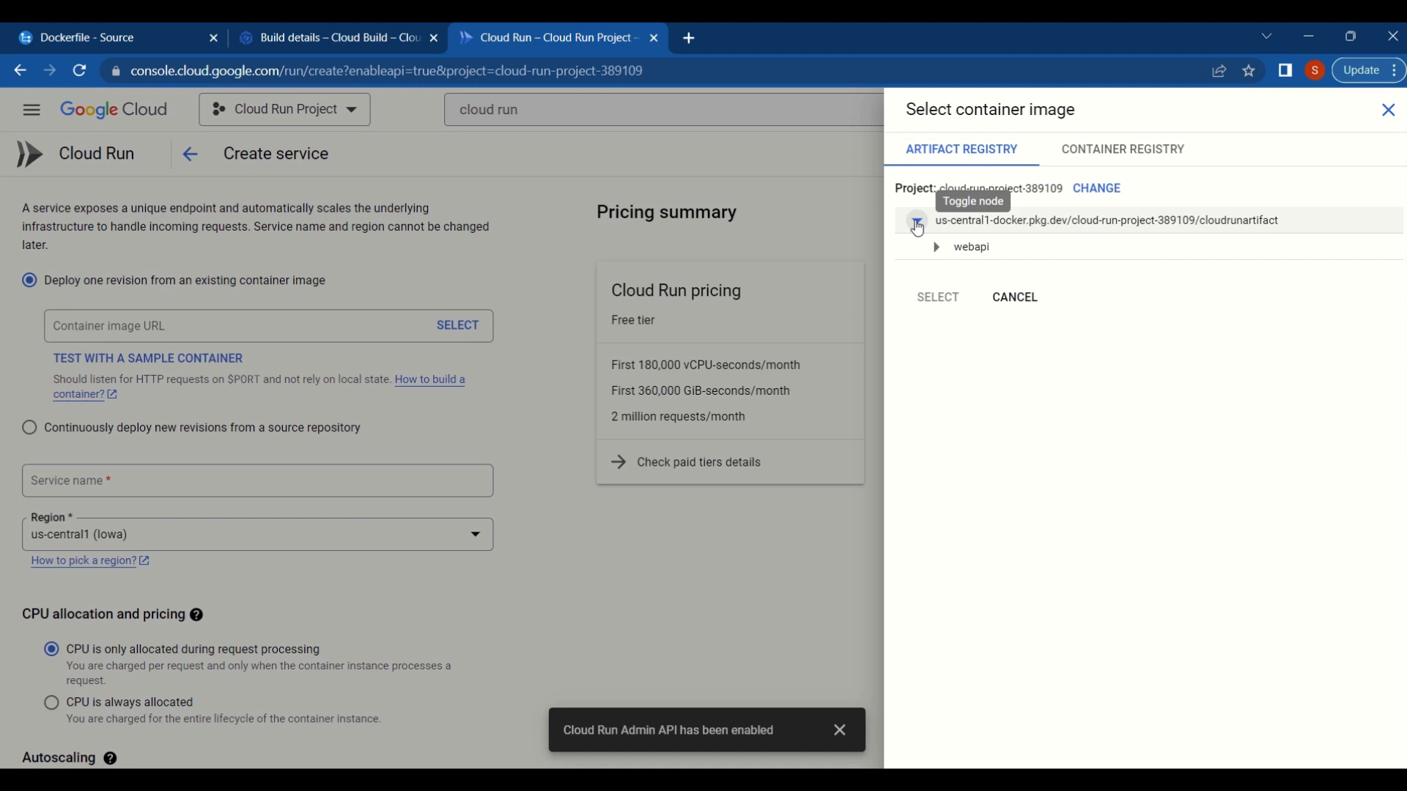
{"action": "left_click", "coordinate": [936, 249]}
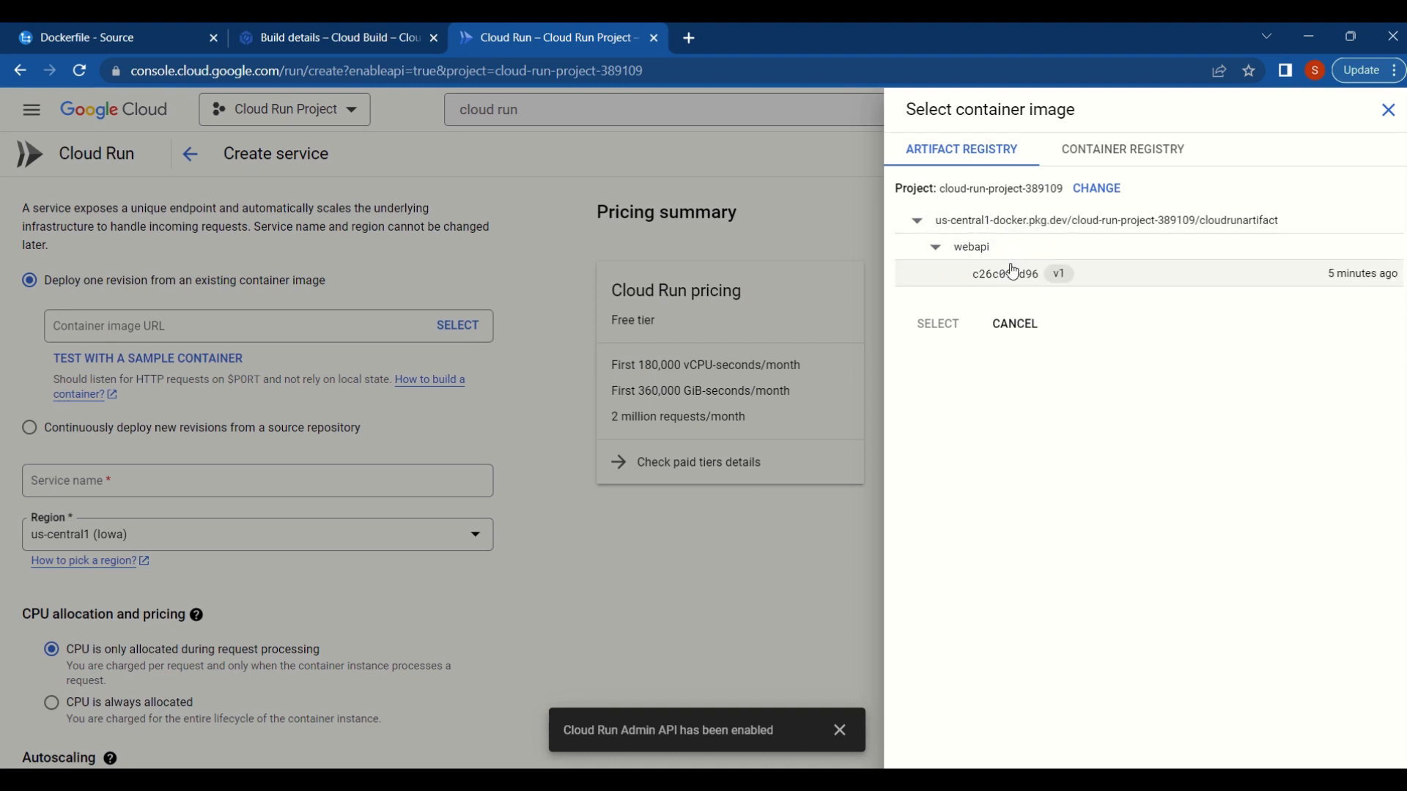
{"action": "left_click", "coordinate": [1013, 272]}
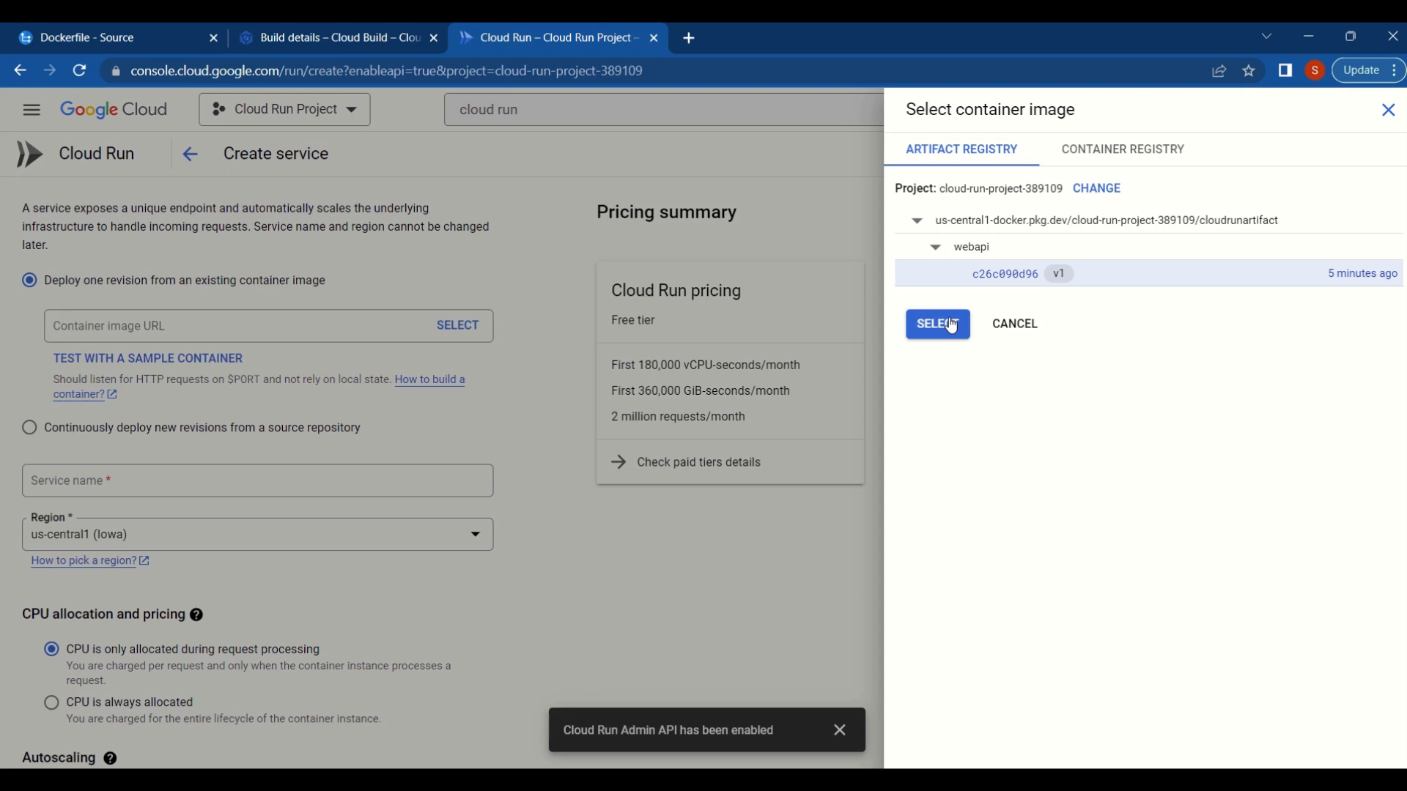
{"action": "left_click", "coordinate": [951, 326]}
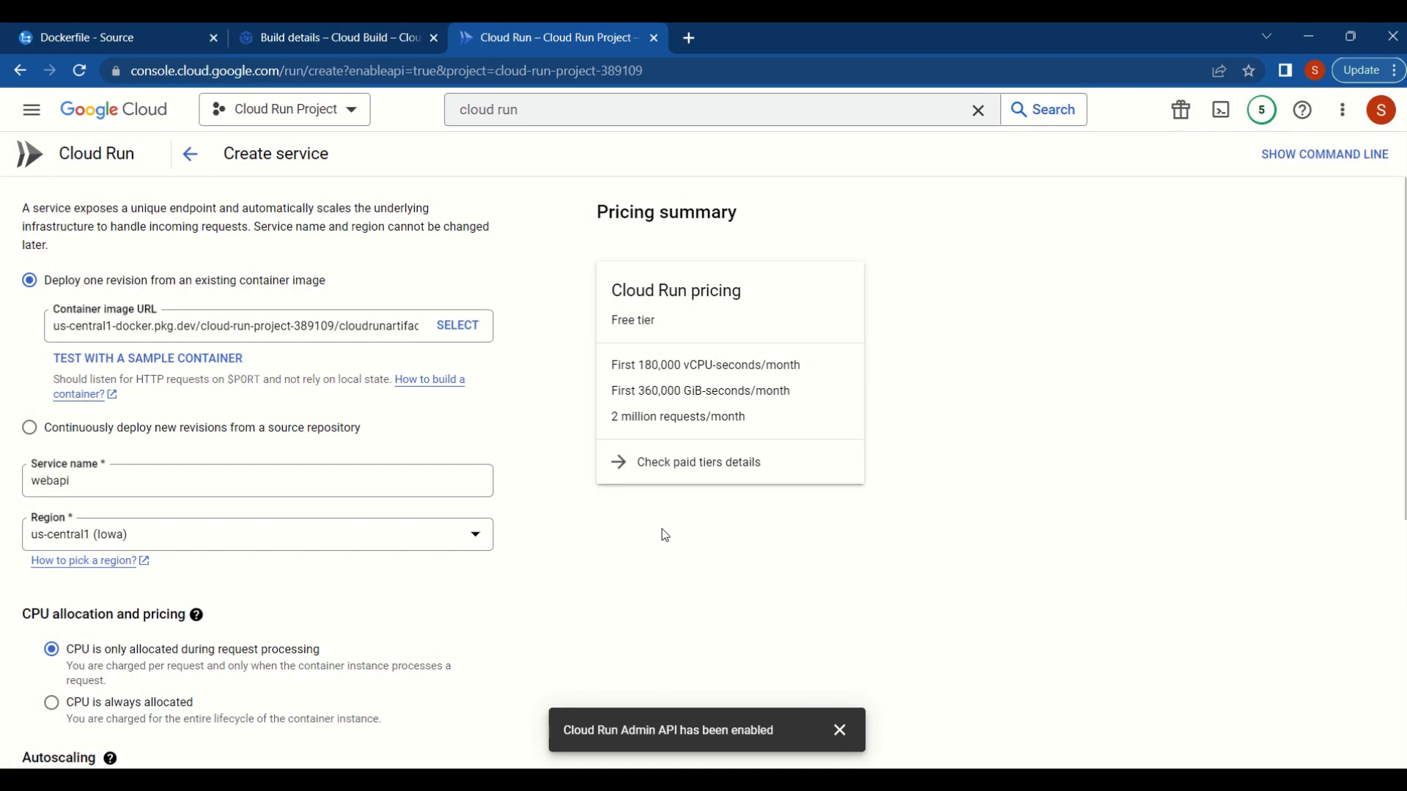
- Allow unauthenticated invocations for the new service
{"action": "scroll", "coordinate": [666, 535], "scroll_direction": "down", "scroll_amount": 1}
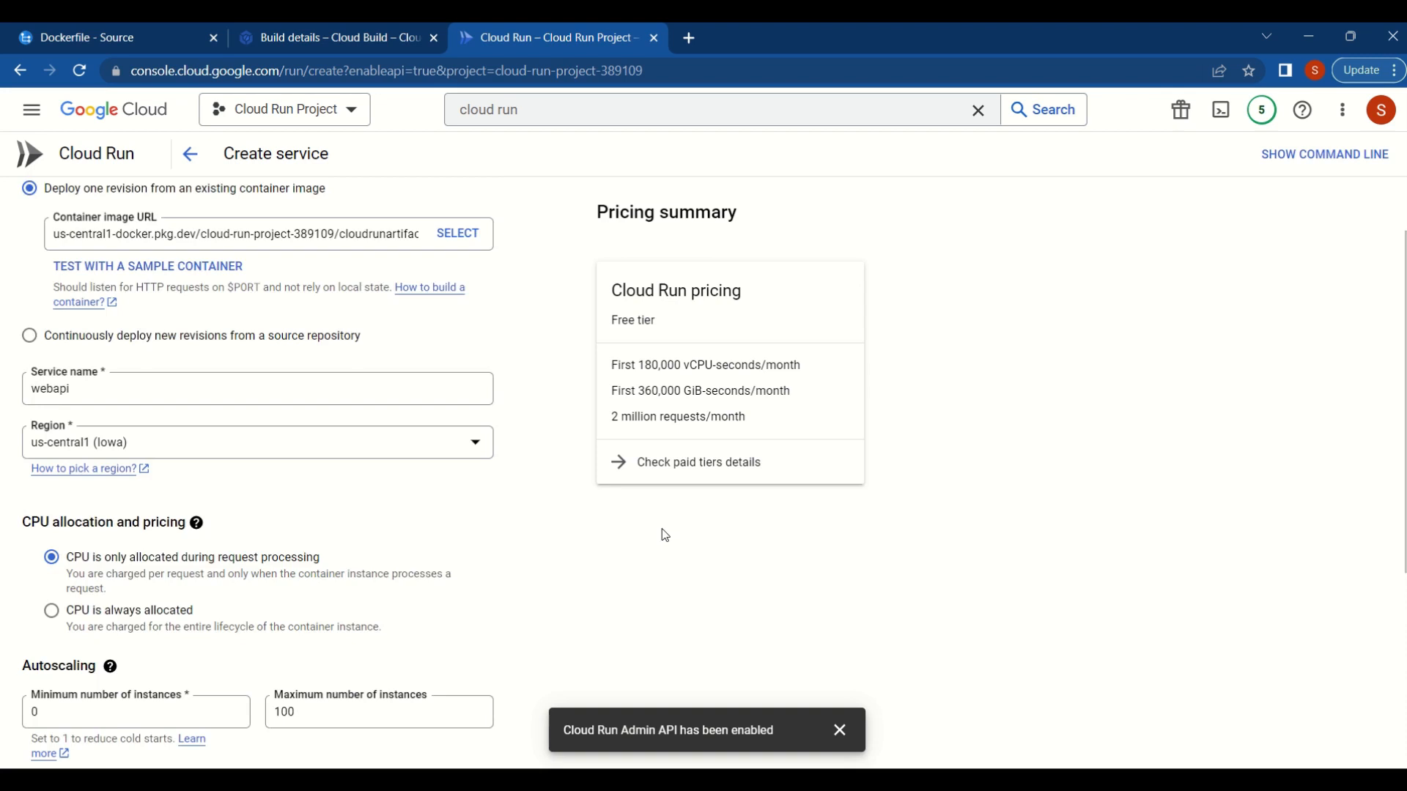
{"action": "scroll", "coordinate": [665, 535], "scroll_direction": "down", "scroll_amount": 4}
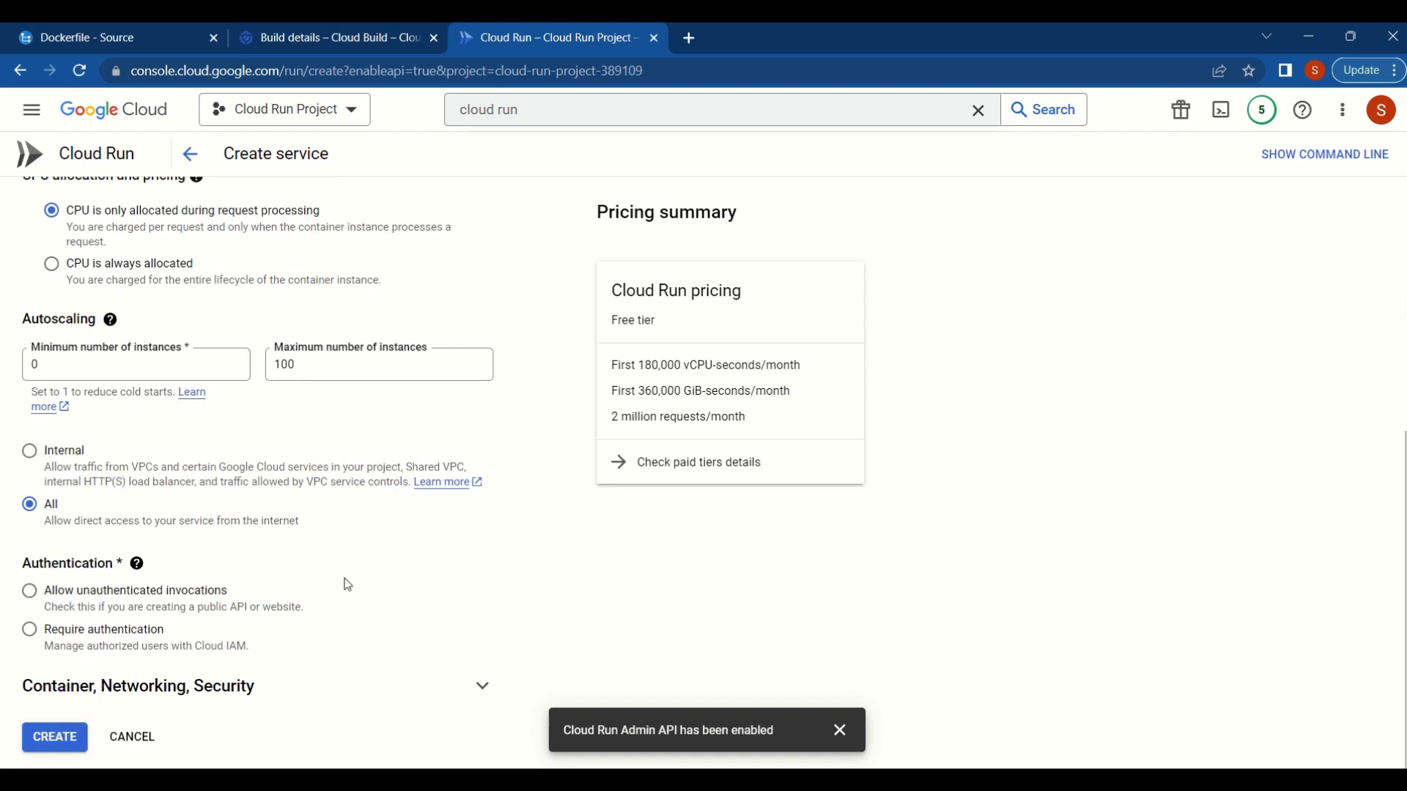
{"action": "left_click", "coordinate": [29, 591]}
- Expand the container settings and set the container port to 80
{"action": "left_click", "coordinate": [455, 692]}
{"action": "scroll", "coordinate": [499, 601], "scroll_direction": "down", "scroll_amount": 6}
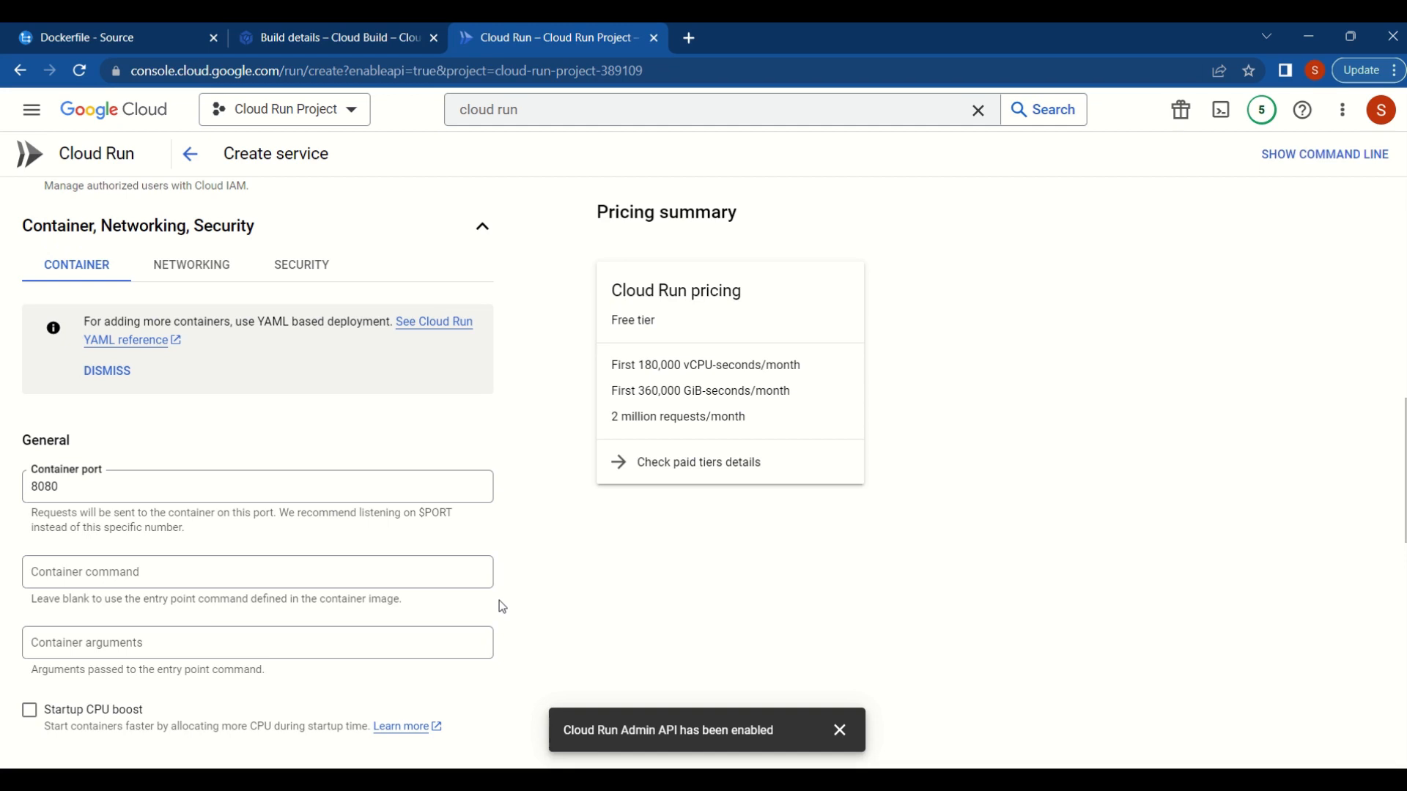
{"action": "scroll", "coordinate": [501, 605], "scroll_direction": "down", "scroll_amount": 4}
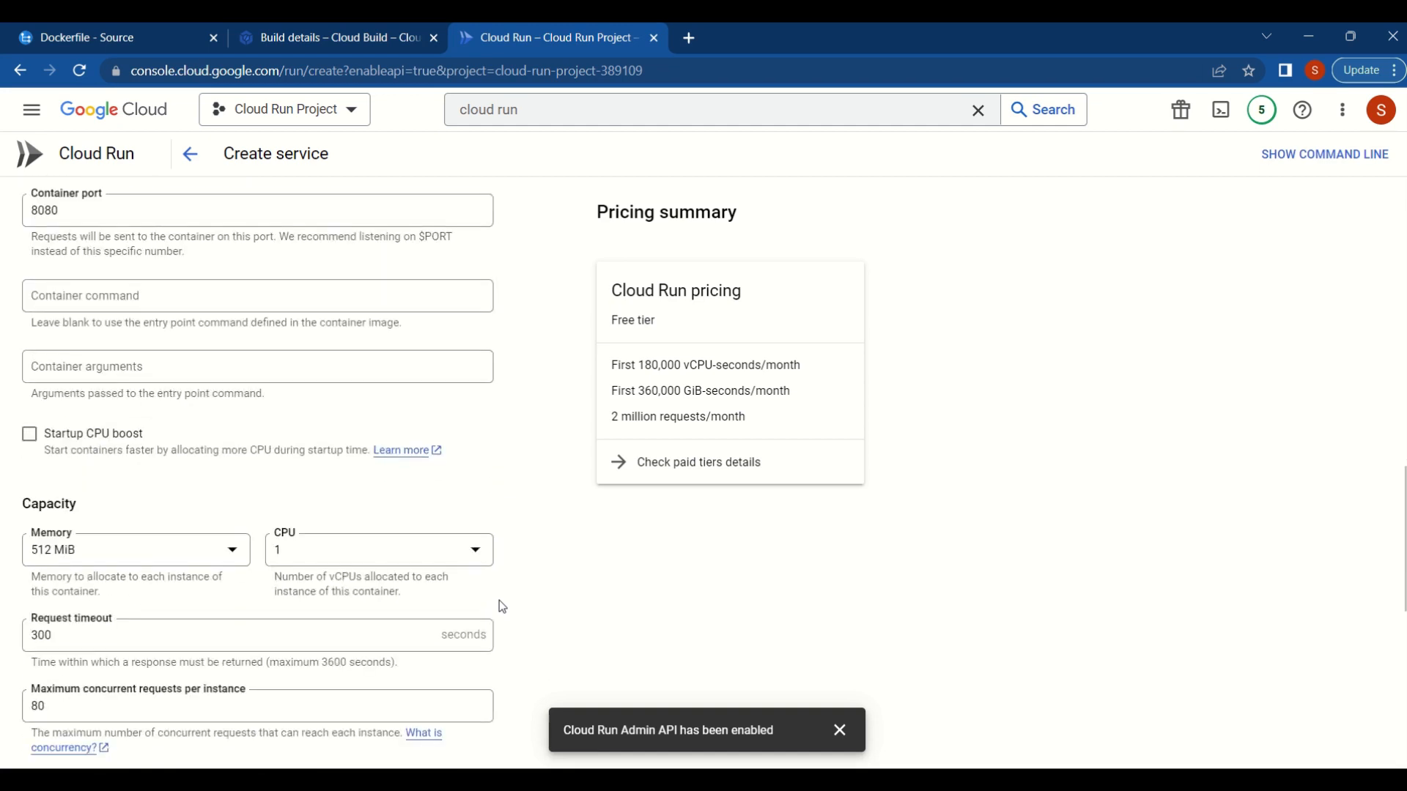
{"action": "scroll", "coordinate": [502, 607], "scroll_direction": "up", "scroll_amount": 1}
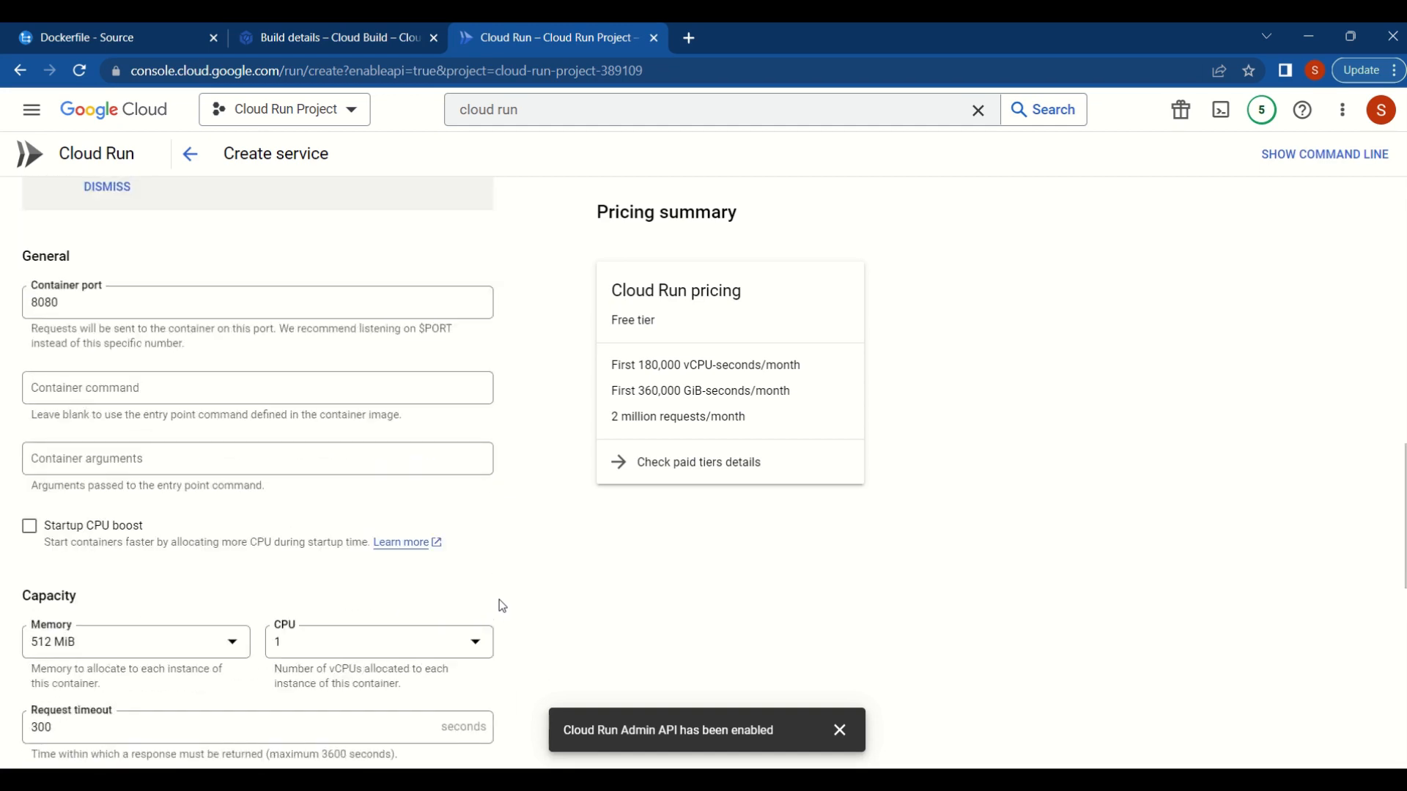
{"action": "left_click", "coordinate": [93, 301]}
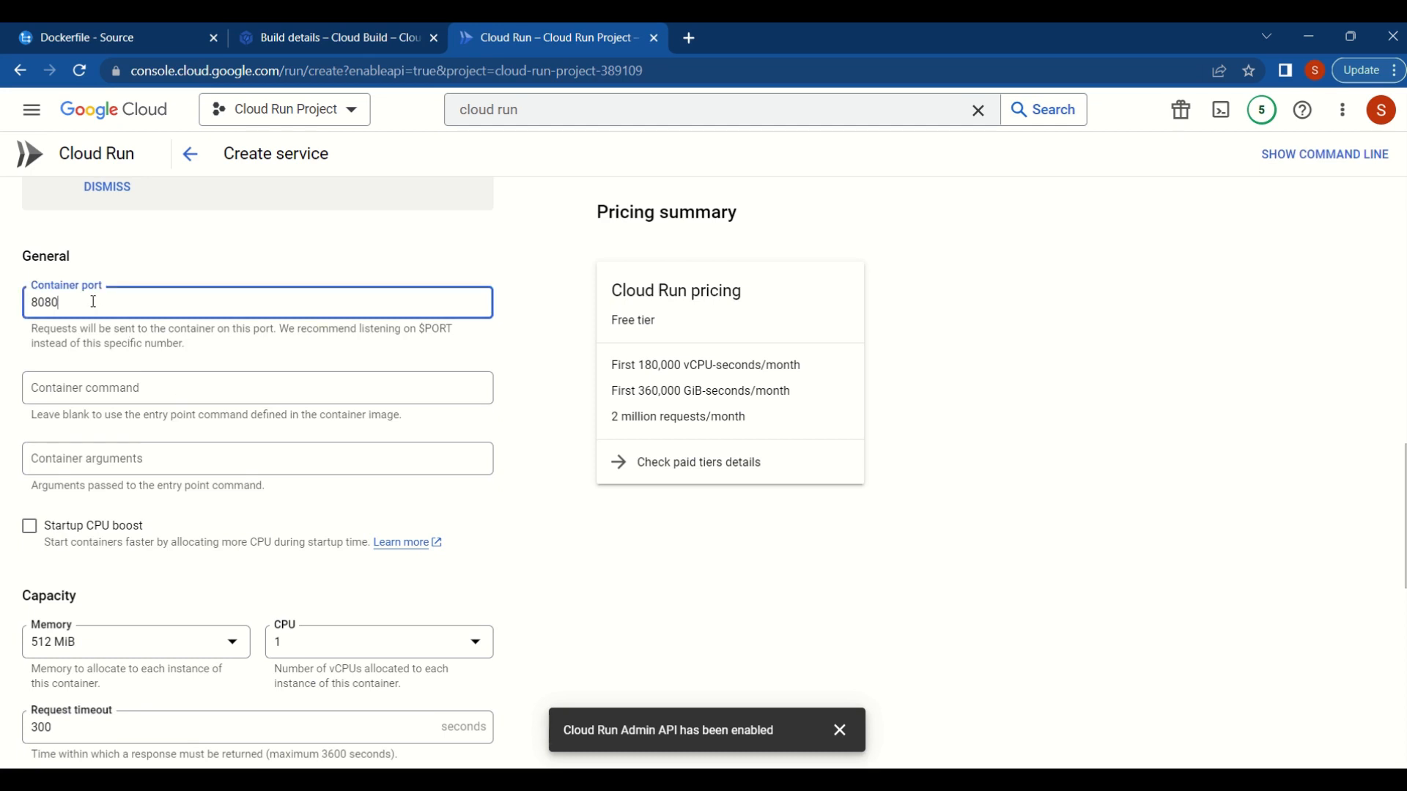
{"action": "key", "text": "BackSpace"}
{"action": "key", "text": "BackSpace"}
- Add the environment variable ASPNETCORE_ENVIRONMENT with the value Development and create the service
{"action": "scroll", "coordinate": [518, 485], "scroll_direction": "down", "scroll_amount": 4}
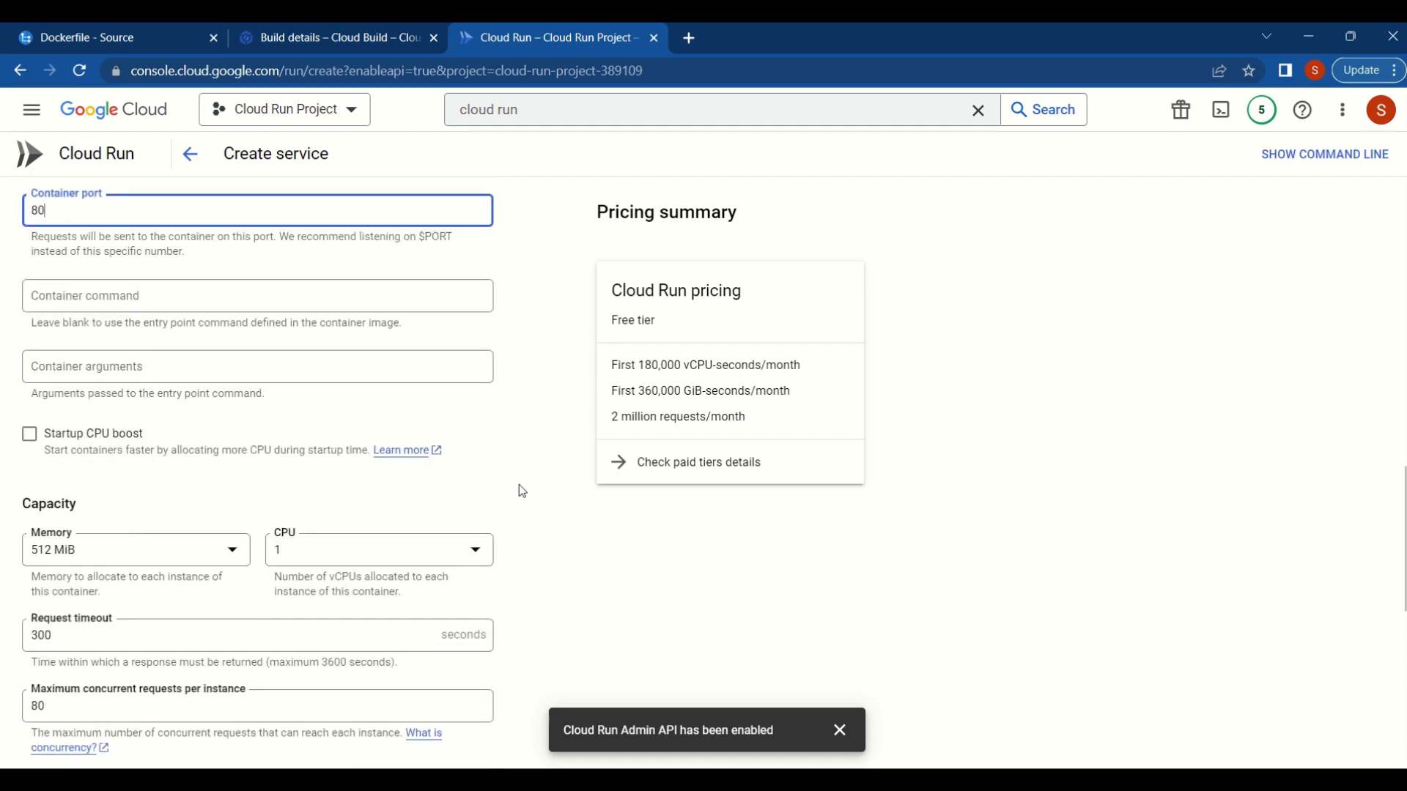
{"action": "scroll", "coordinate": [522, 491], "scroll_direction": "down", "scroll_amount": 4}
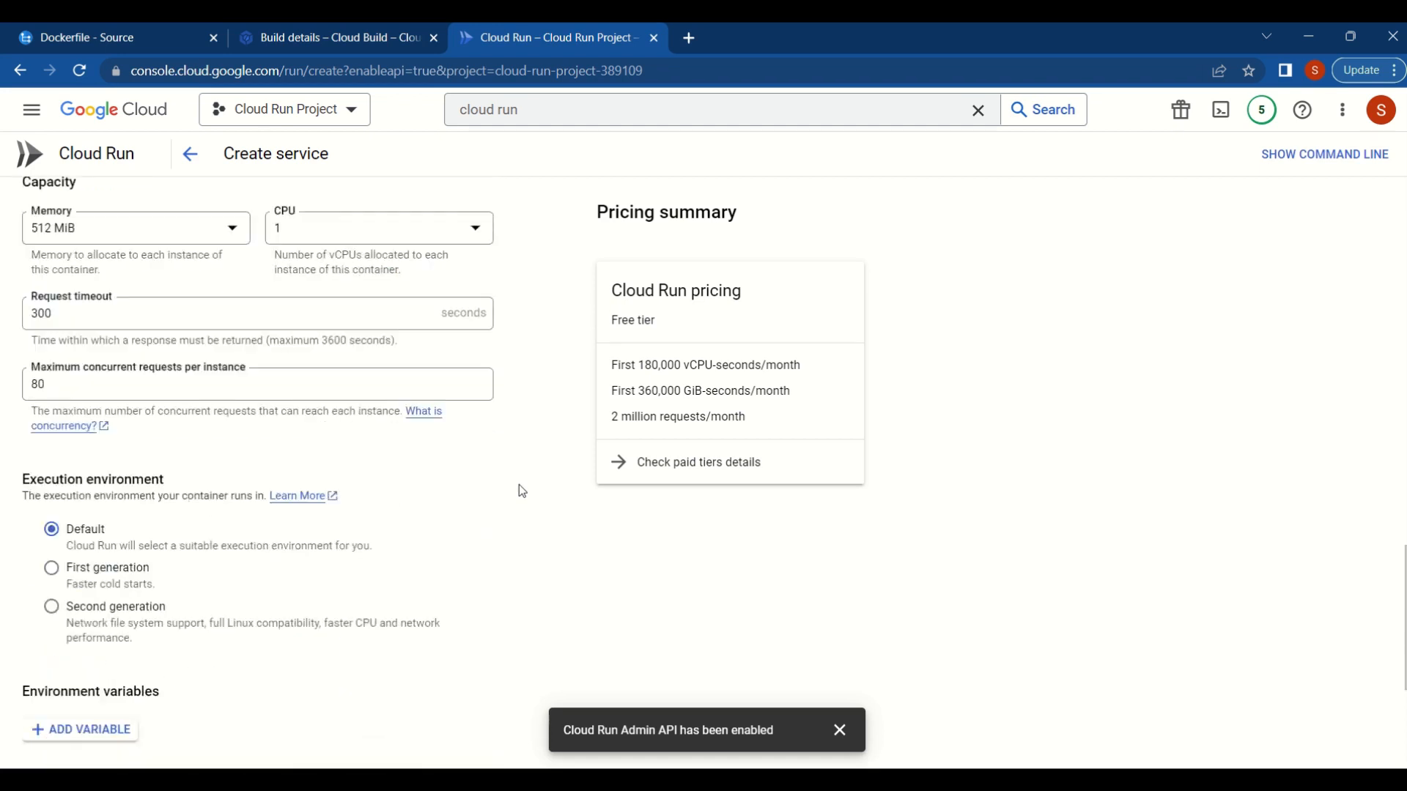
{"action": "scroll", "coordinate": [522, 491], "scroll_direction": "down", "scroll_amount": 1}
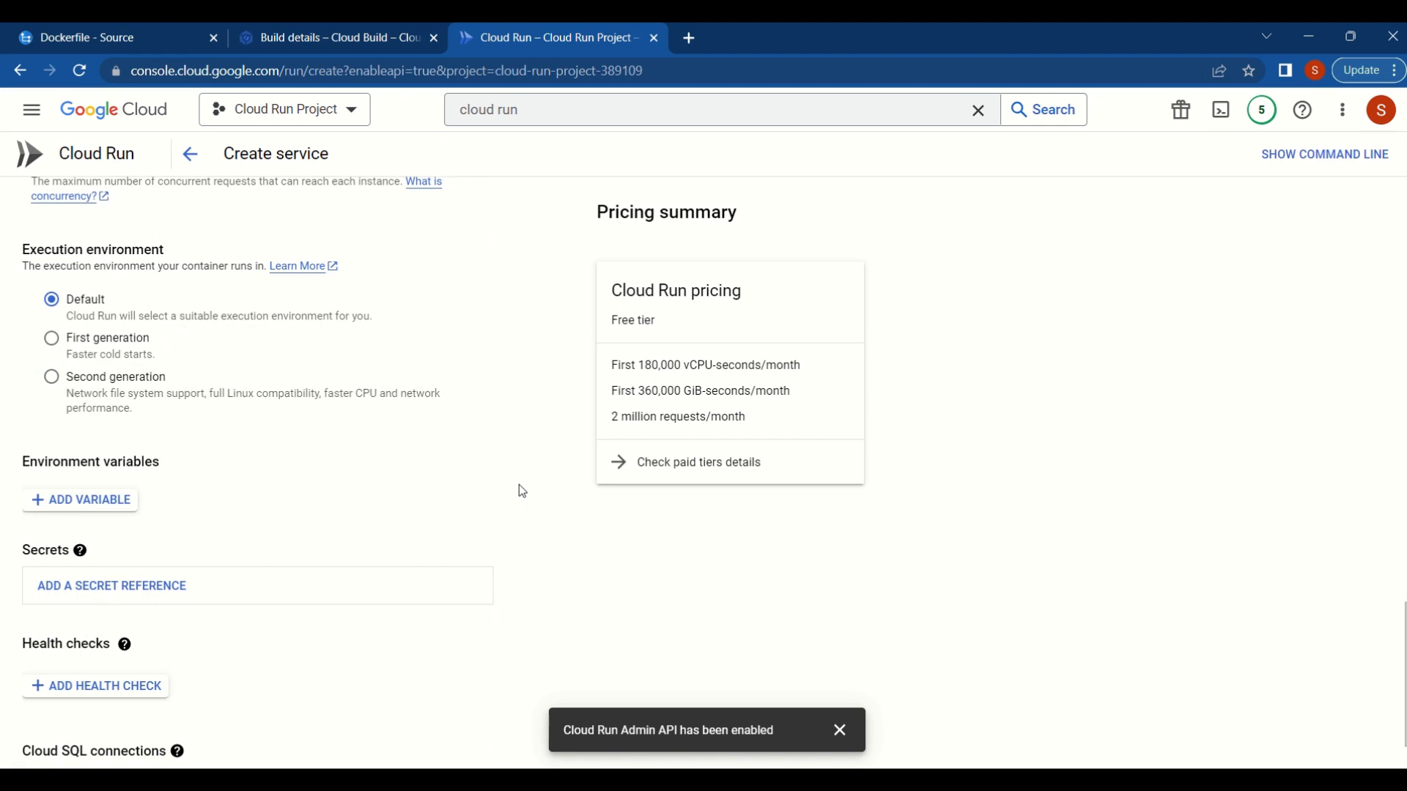
{"action": "left_click", "coordinate": [82, 499]}
{"action": "scroll", "coordinate": [412, 484], "scroll_direction": "down", "scroll_amount": 3}
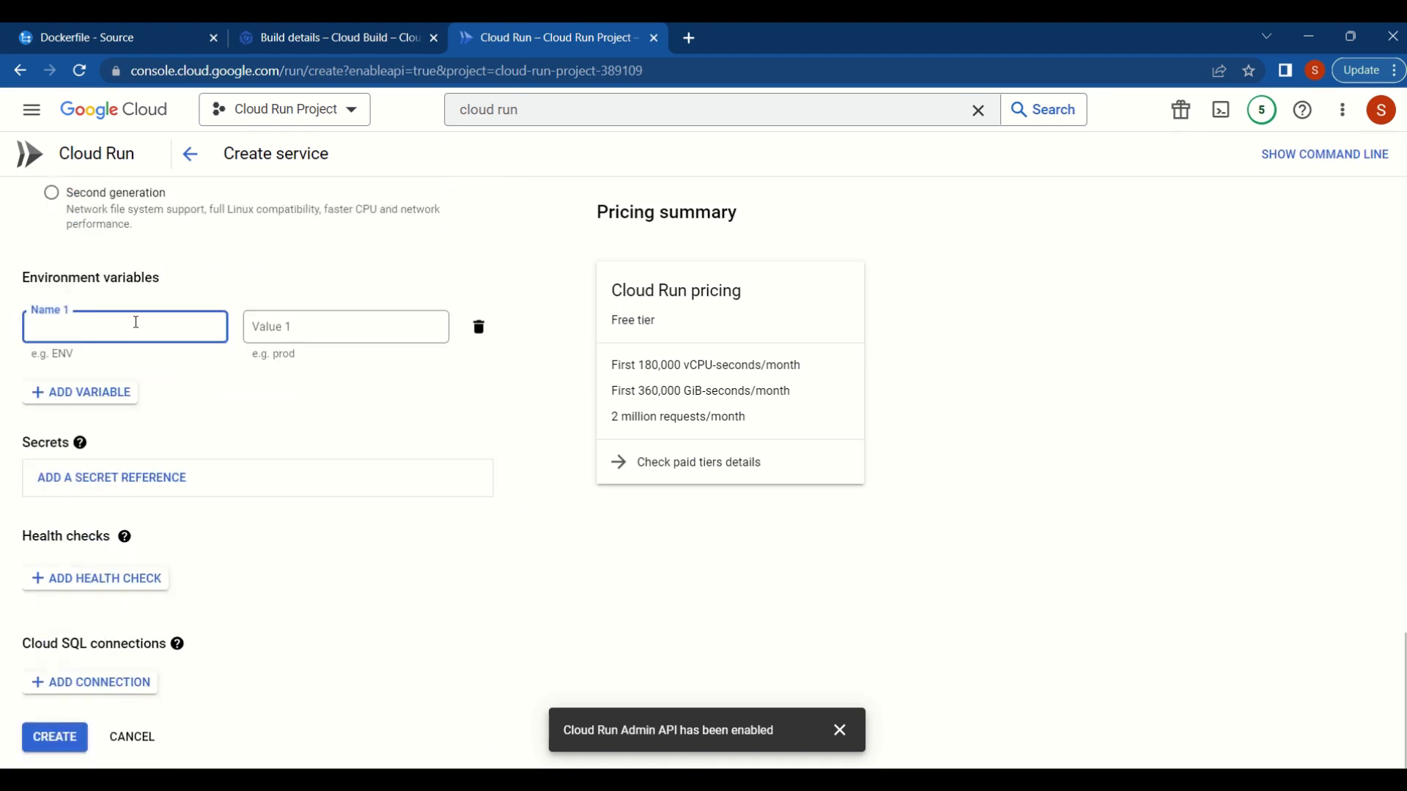
{"action": "type", "text": "ASPNETCORE_ENVIRONMENT"}
{"action": "key", "text": "Tab"}
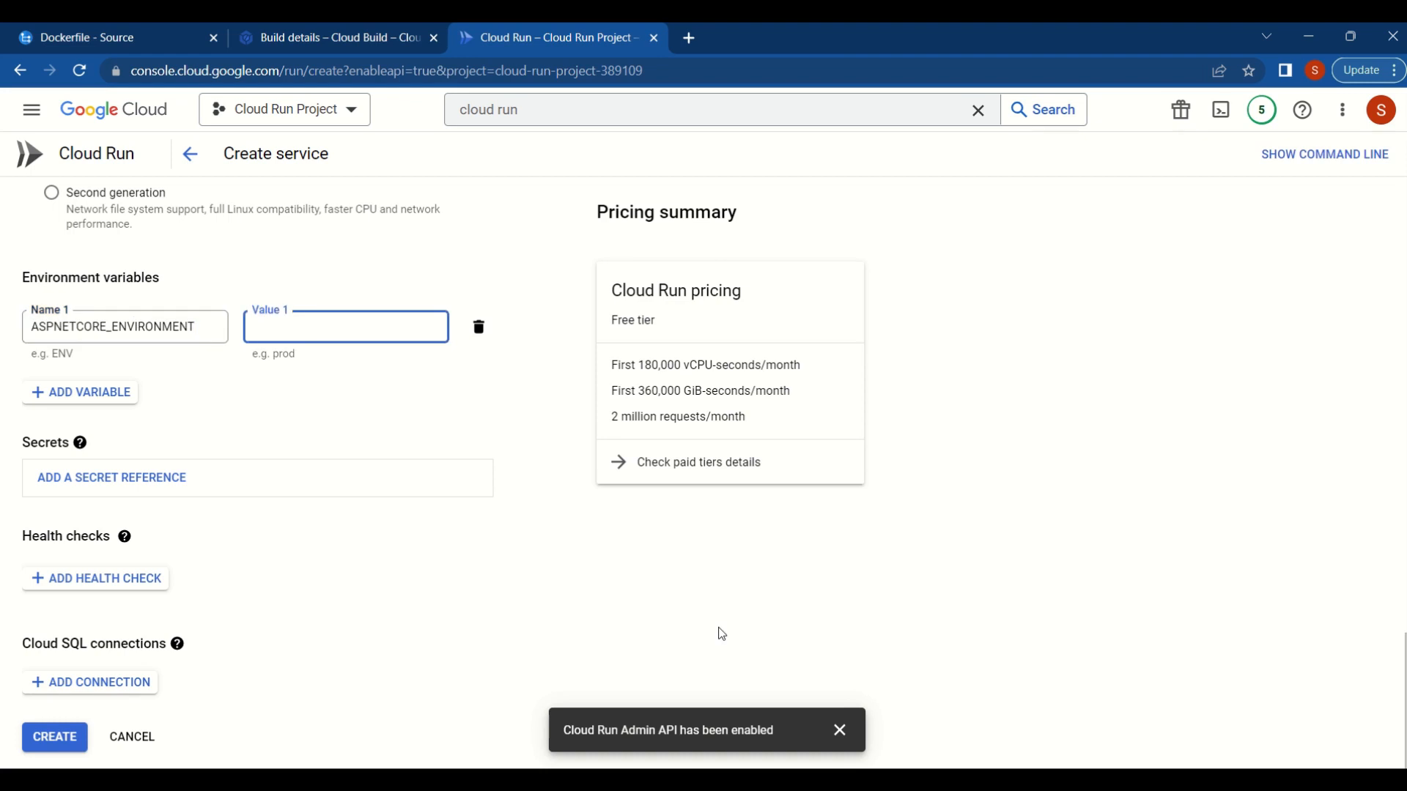
{"action": "type", "text": "Development"}
{"action": "left_click", "coordinate": [55, 747]}
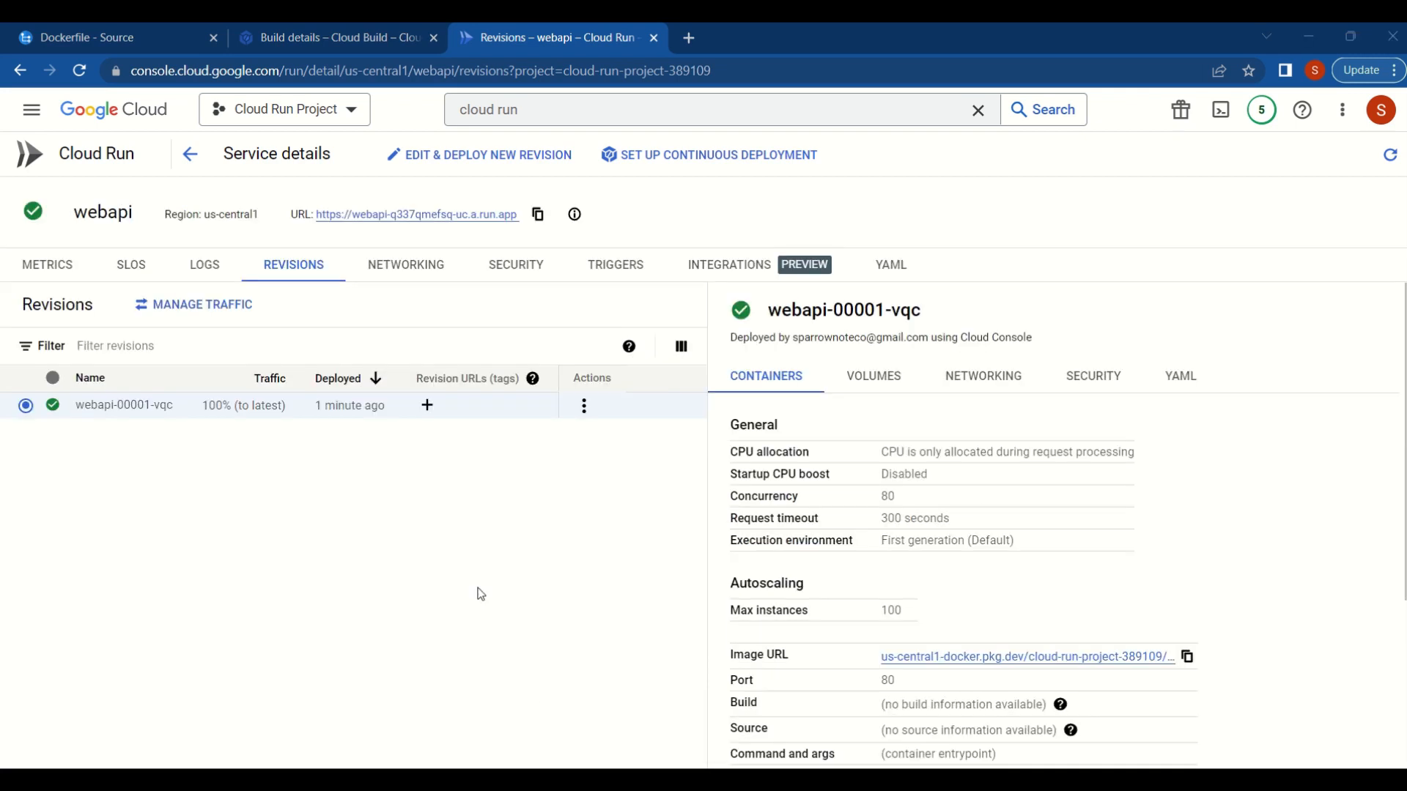
- Examine the deployed webapi revision's container, volume, networking and security details and its YAML definition
{"action": "scroll", "coordinate": [989, 597], "scroll_direction": "down", "scroll_amount": 4}
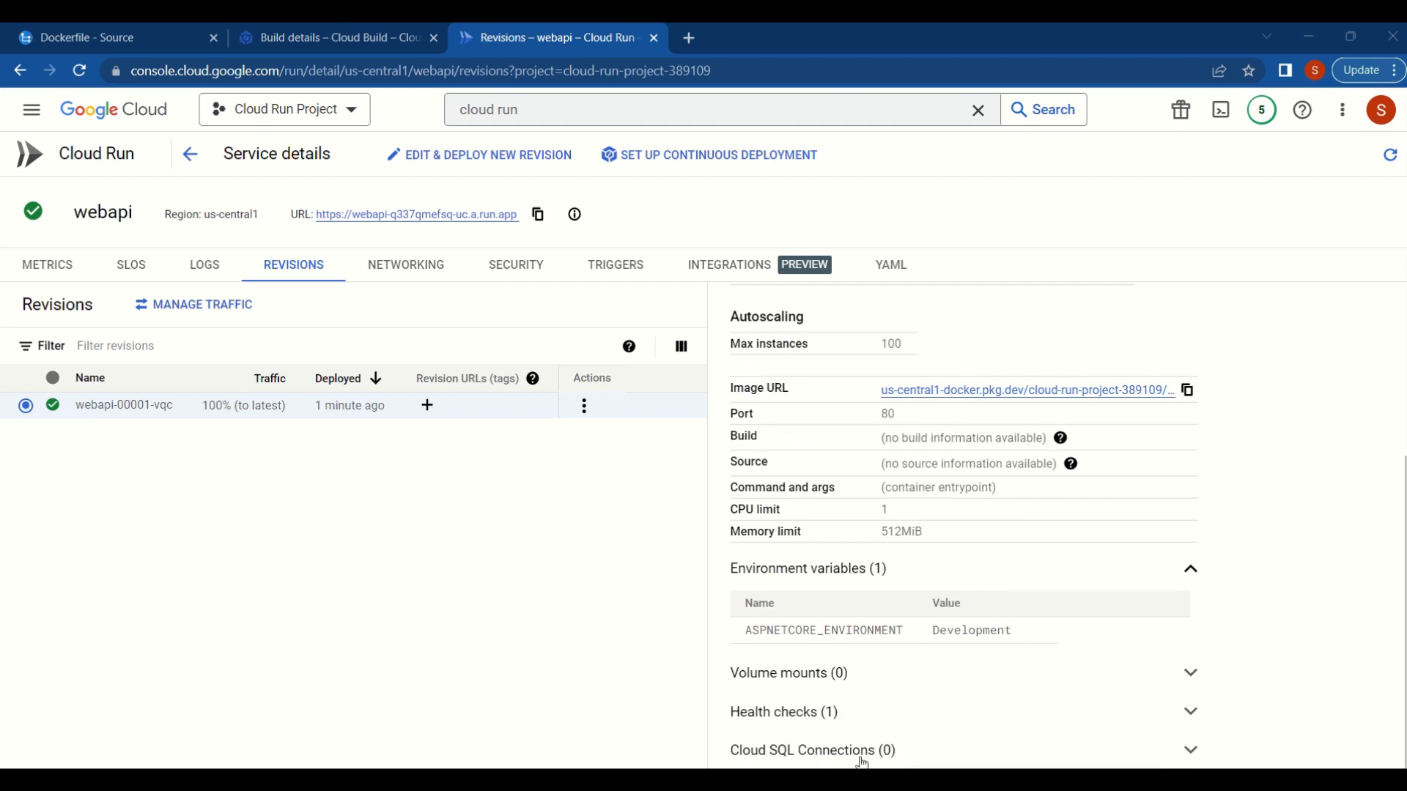
{"action": "scroll", "coordinate": [1025, 721], "scroll_direction": "up", "scroll_amount": 4}
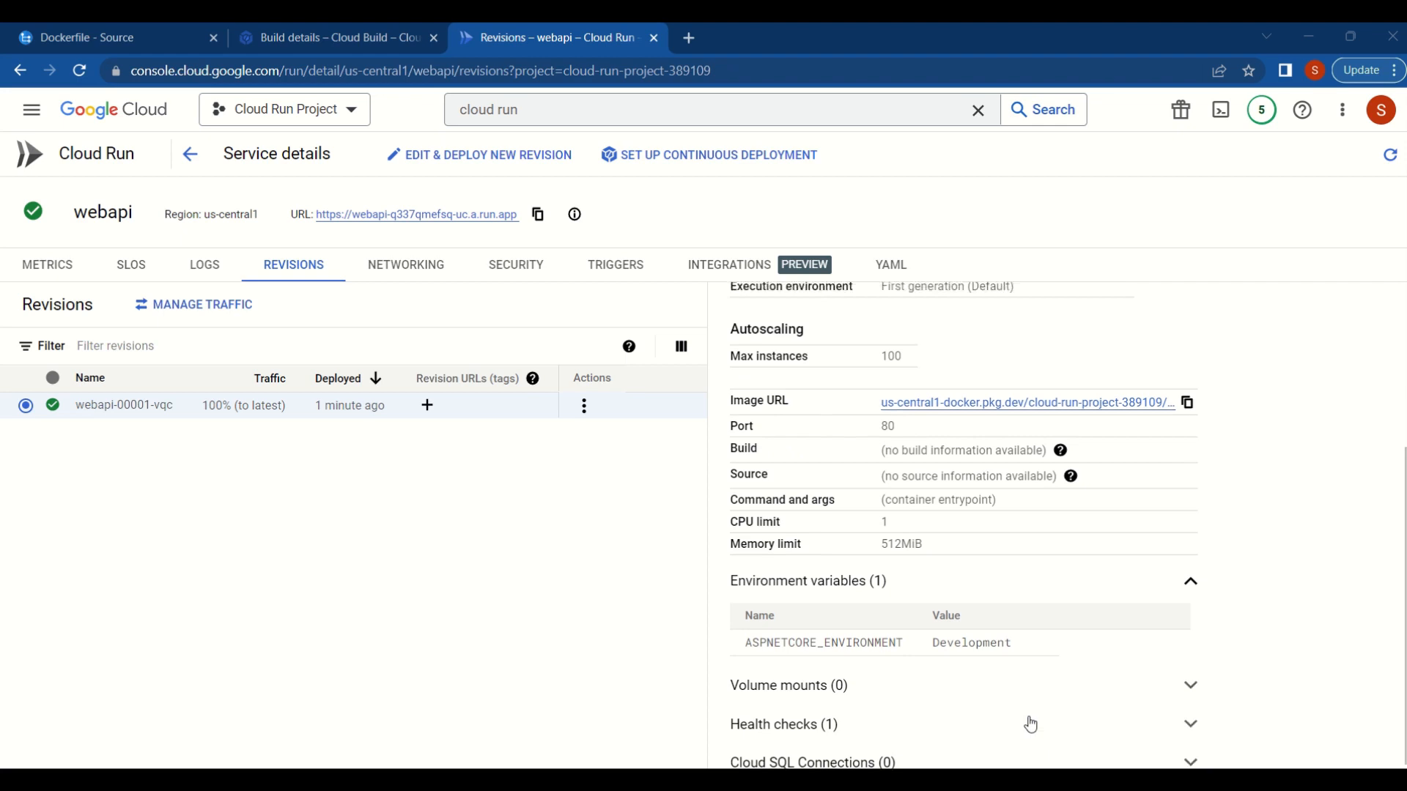
{"action": "left_click", "coordinate": [882, 380]}
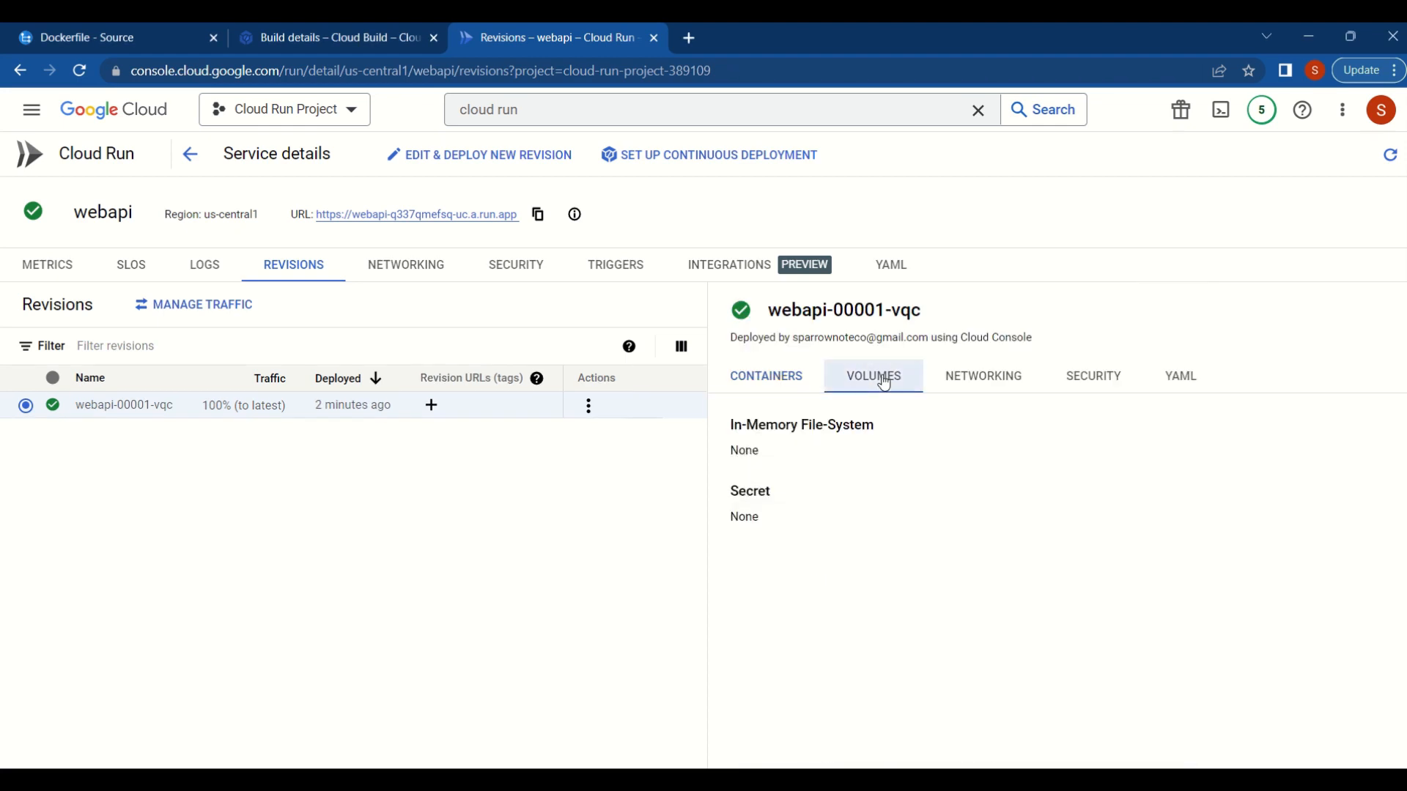
{"action": "left_click", "coordinate": [984, 384]}
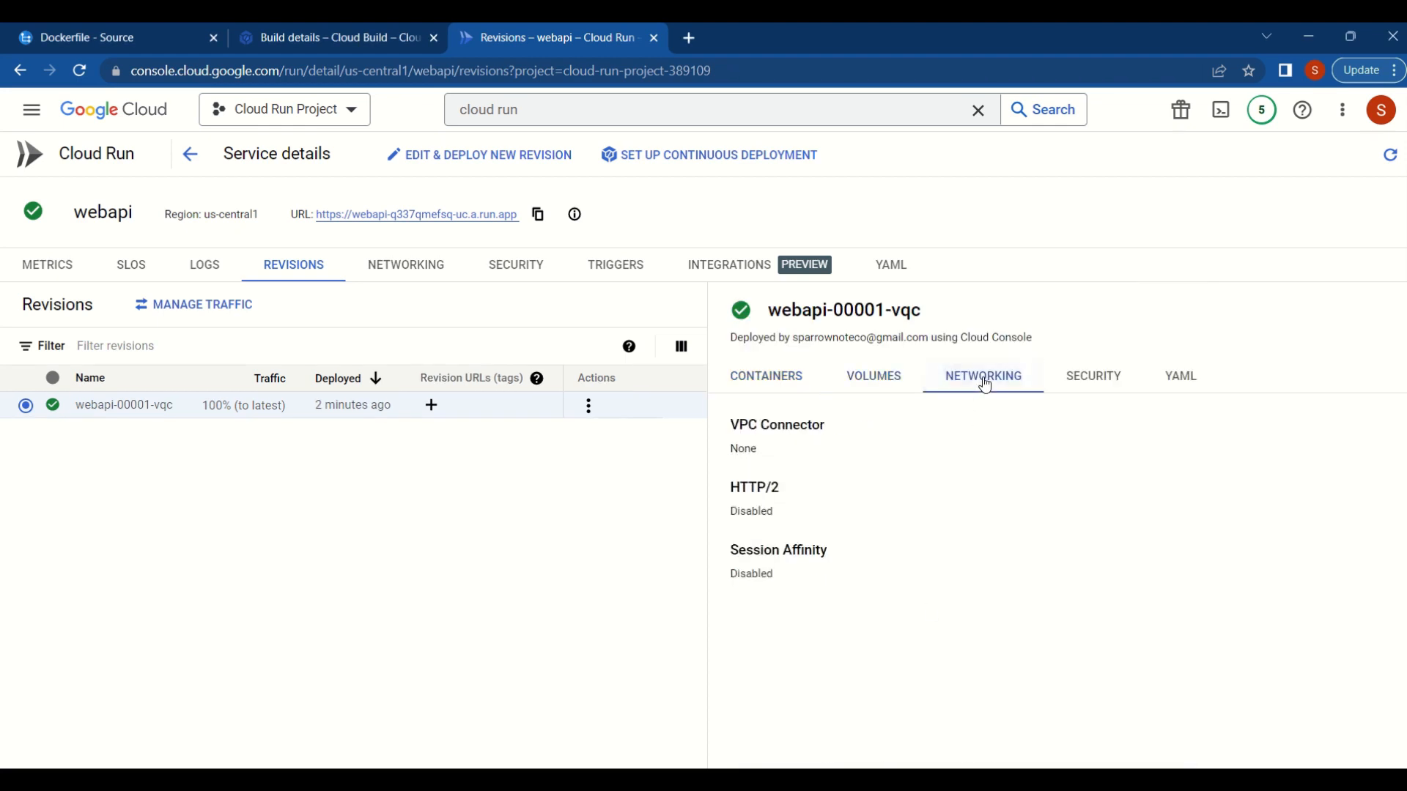
{"action": "left_click", "coordinate": [1074, 392]}
{"action": "scroll", "coordinate": [1124, 628], "scroll_direction": "down", "scroll_amount": 4}
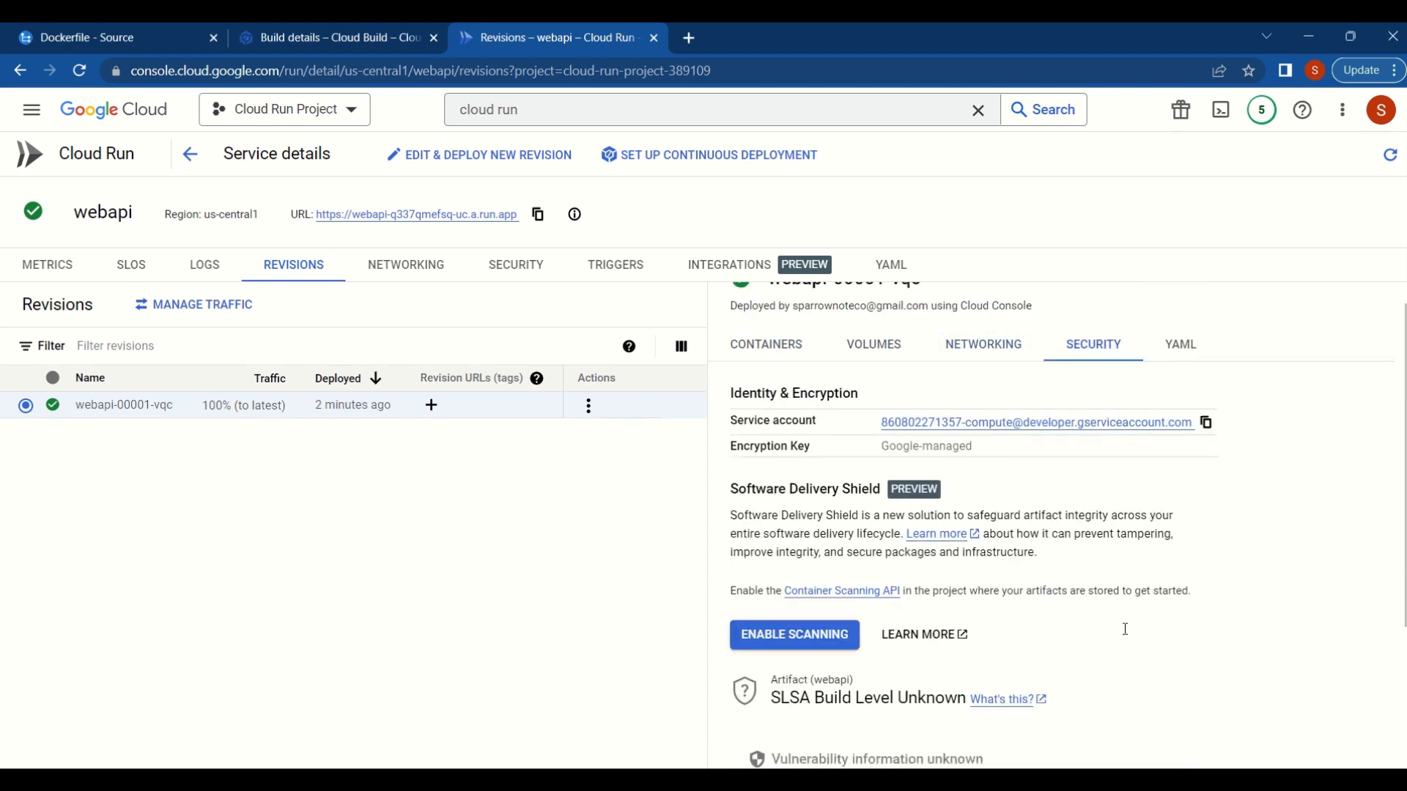
{"action": "scroll", "coordinate": [1124, 634], "scroll_direction": "up", "scroll_amount": 4}
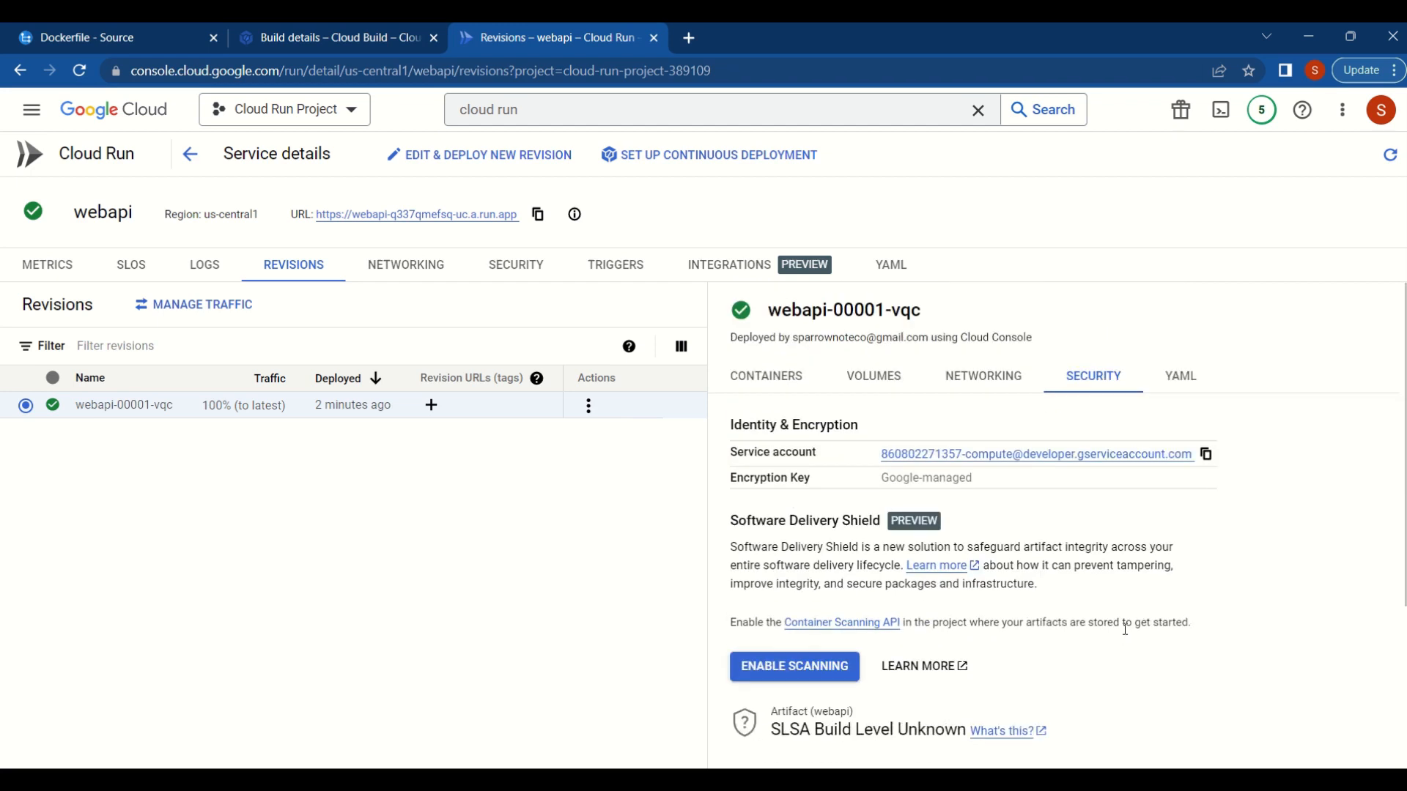
{"action": "left_click", "coordinate": [1183, 383]}
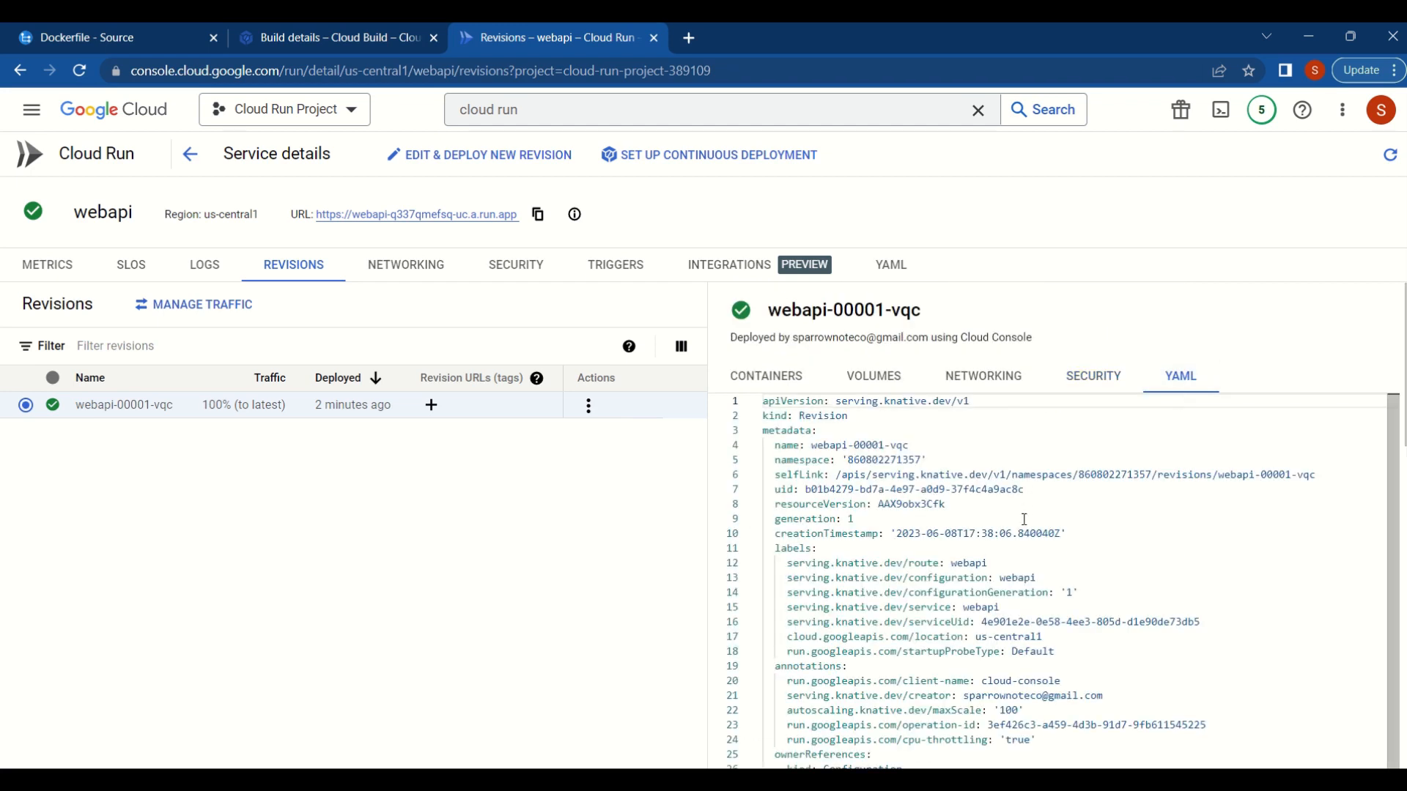
{"action": "scroll", "coordinate": [1024, 518], "scroll_direction": "down", "scroll_amount": 2}
{"action": "scroll", "coordinate": [952, 513], "scroll_direction": "up", "scroll_amount": 2}
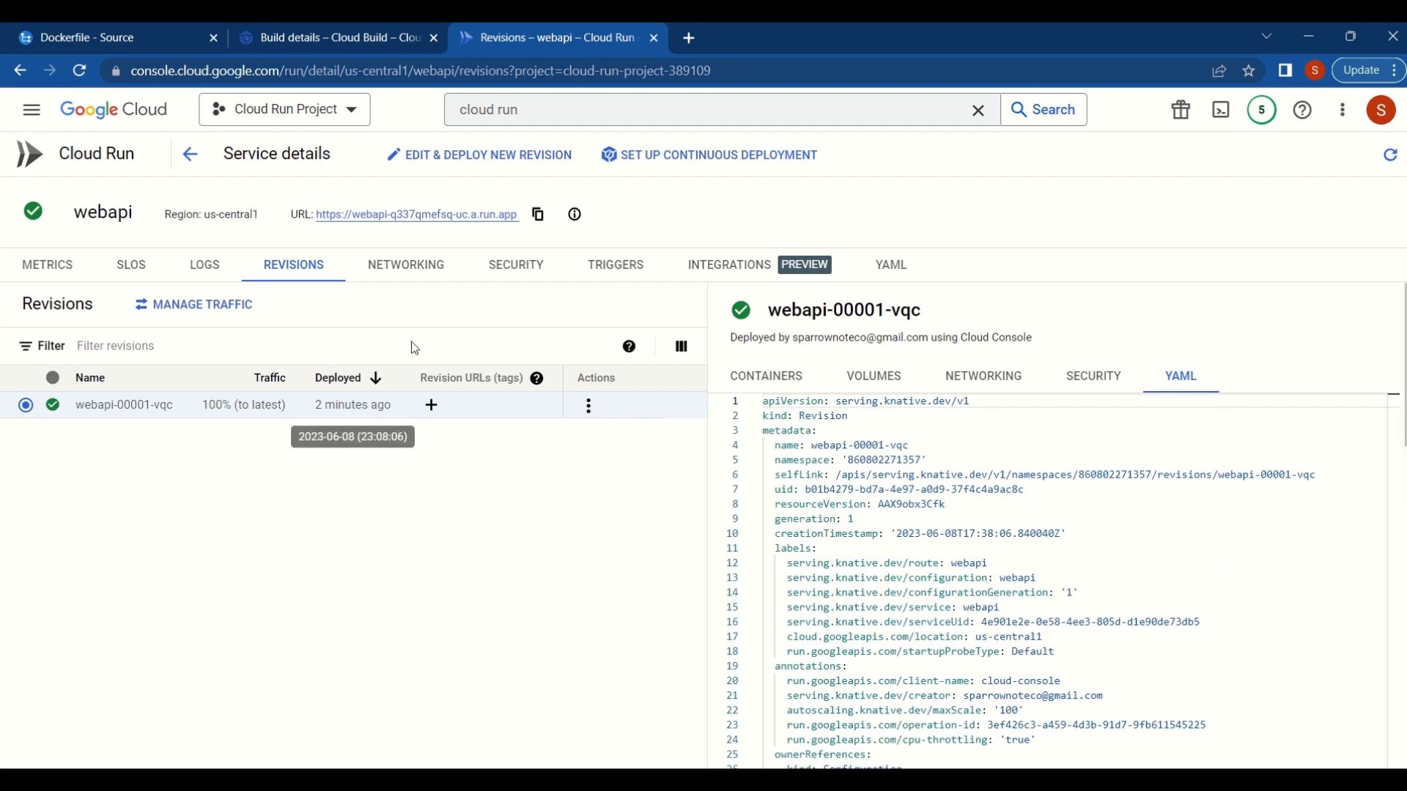
- Open the deployed webapi service's URL and go to its swagger page
{"action": "left_click", "coordinate": [440, 218]}
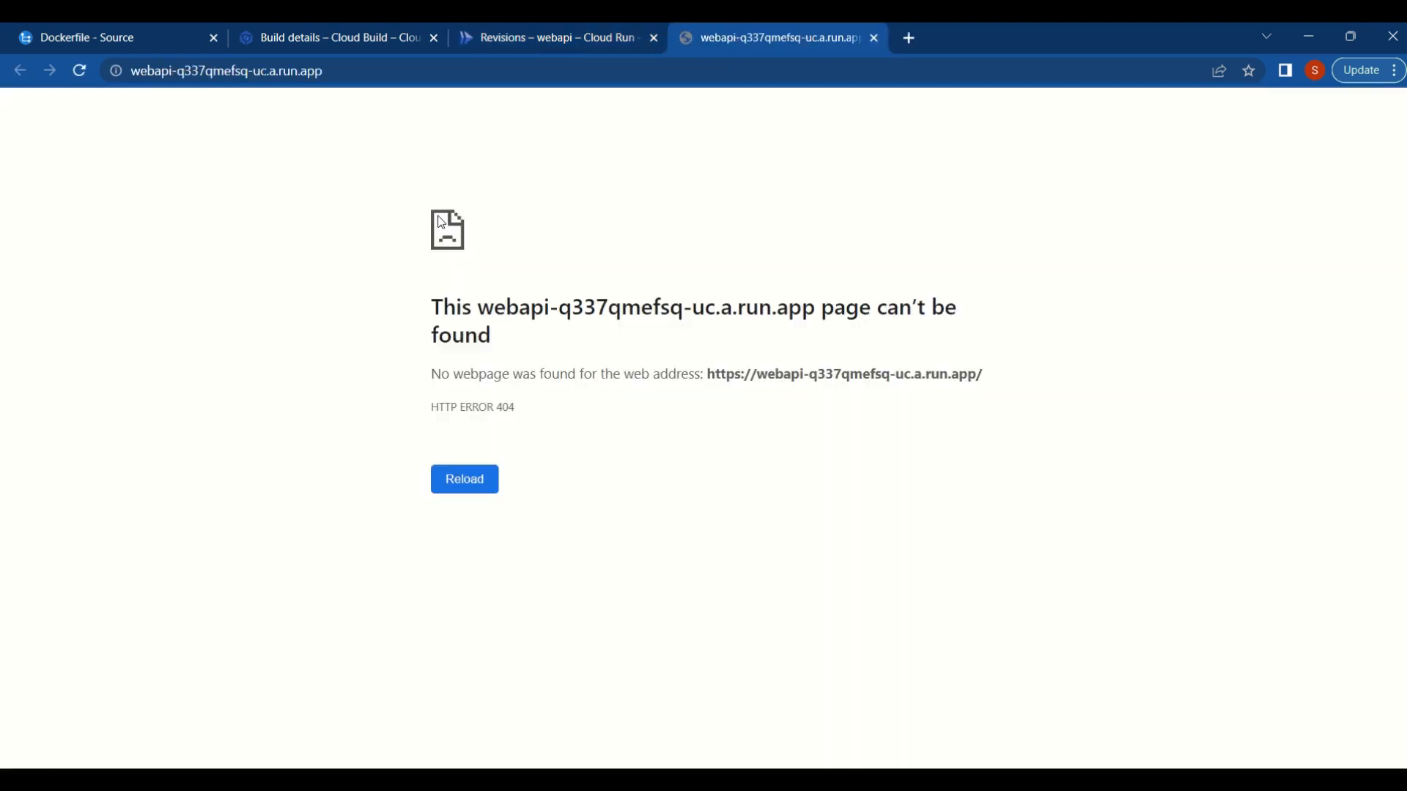
{"action": "left_click", "coordinate": [378, 71]}
{"action": "type", "text": "swagger"}
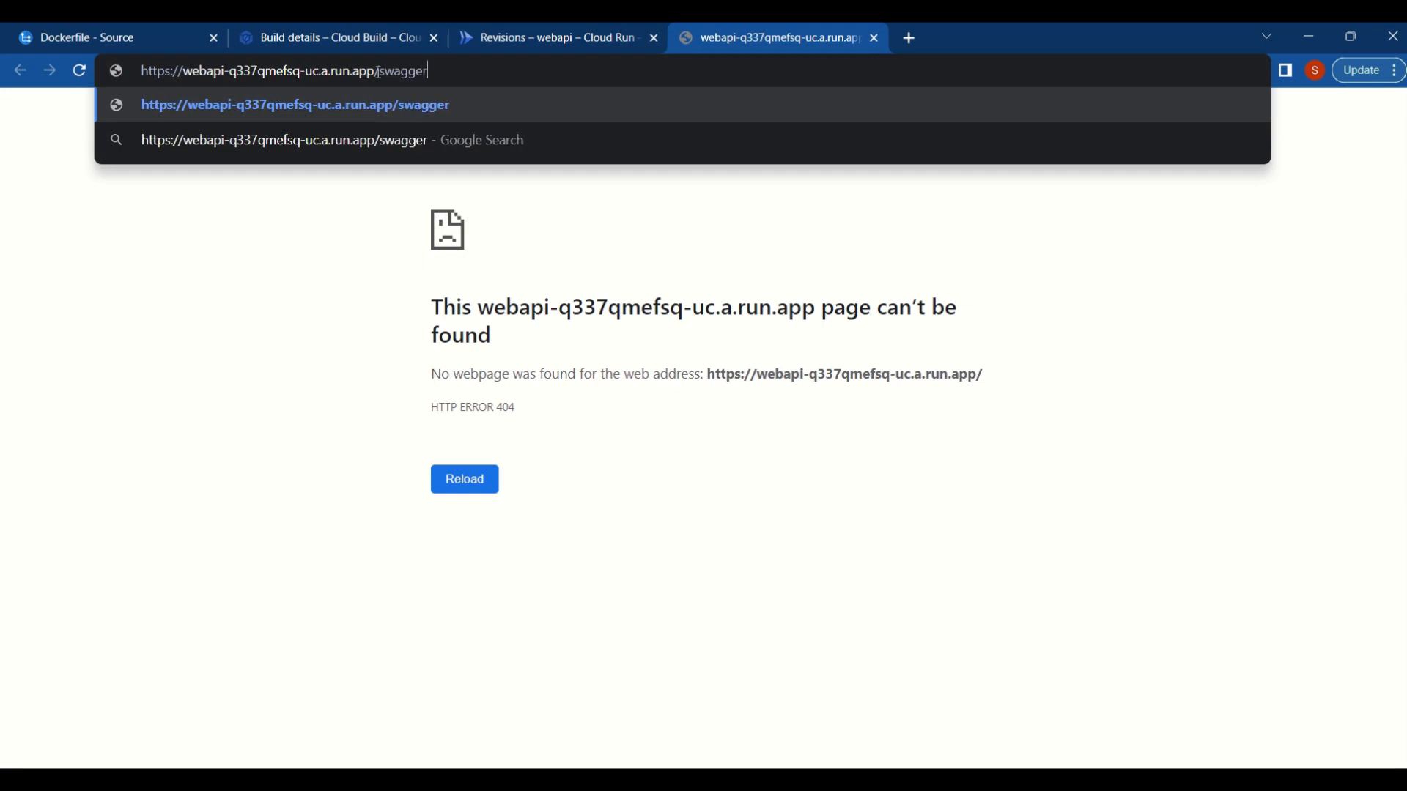
{"action": "key", "text": "Return"}
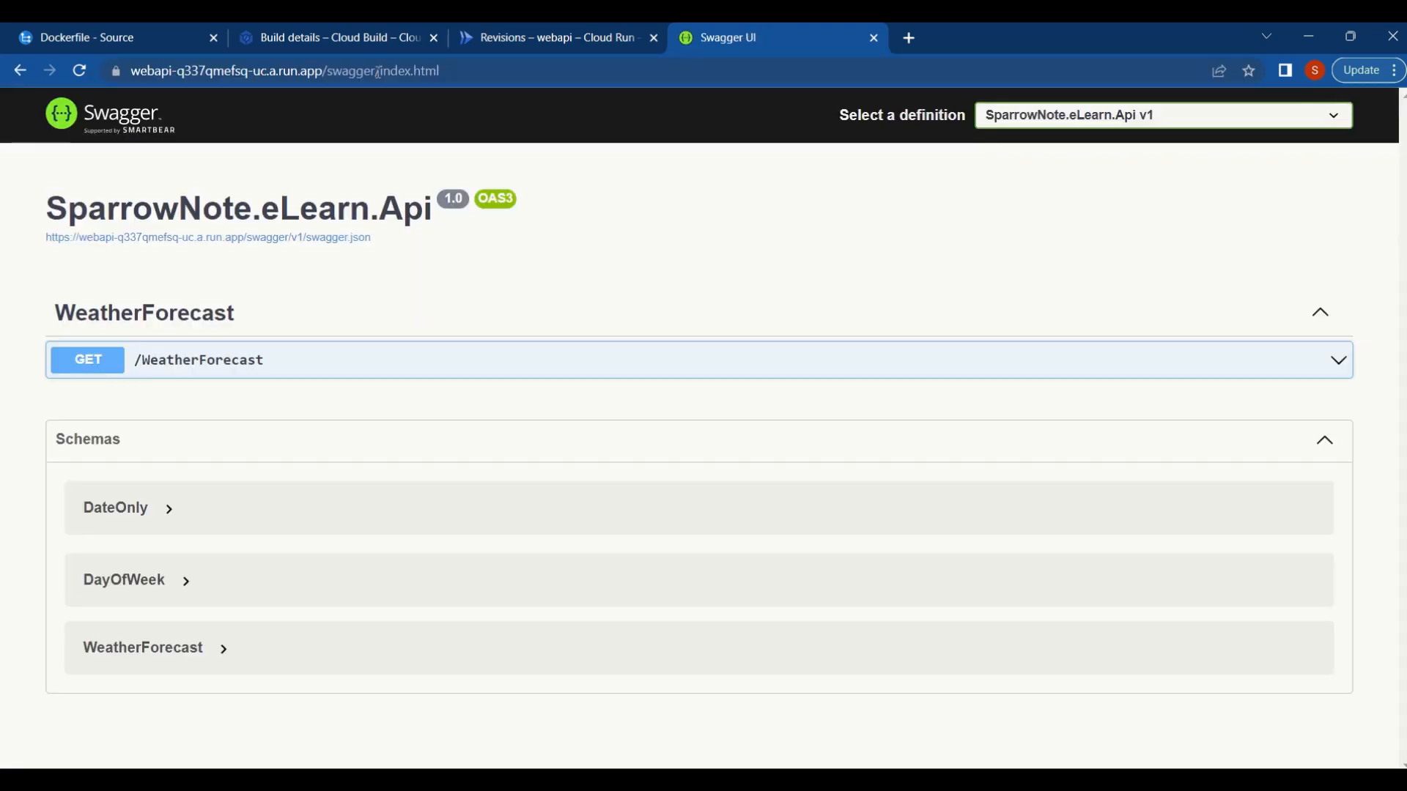
- Try out and execute the GET /WeatherForecast request and review its response
{"action": "left_click", "coordinate": [104, 360]}
{"action": "scroll", "coordinate": [499, 447], "scroll_direction": "down", "scroll_amount": 1}
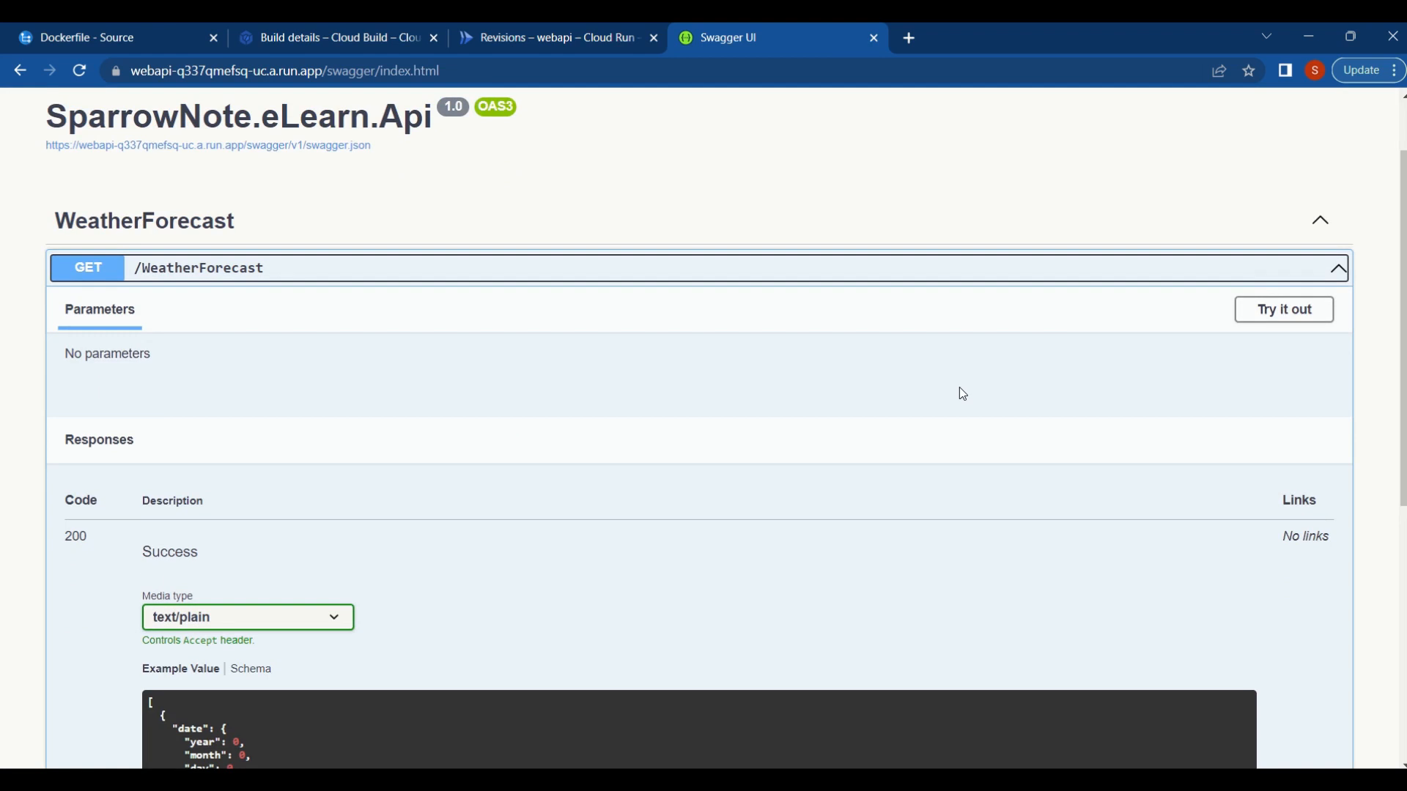
{"action": "scroll", "coordinate": [1064, 458], "scroll_direction": "down", "scroll_amount": 4}
{"action": "scroll", "coordinate": [1063, 456], "scroll_direction": "up", "scroll_amount": 5}
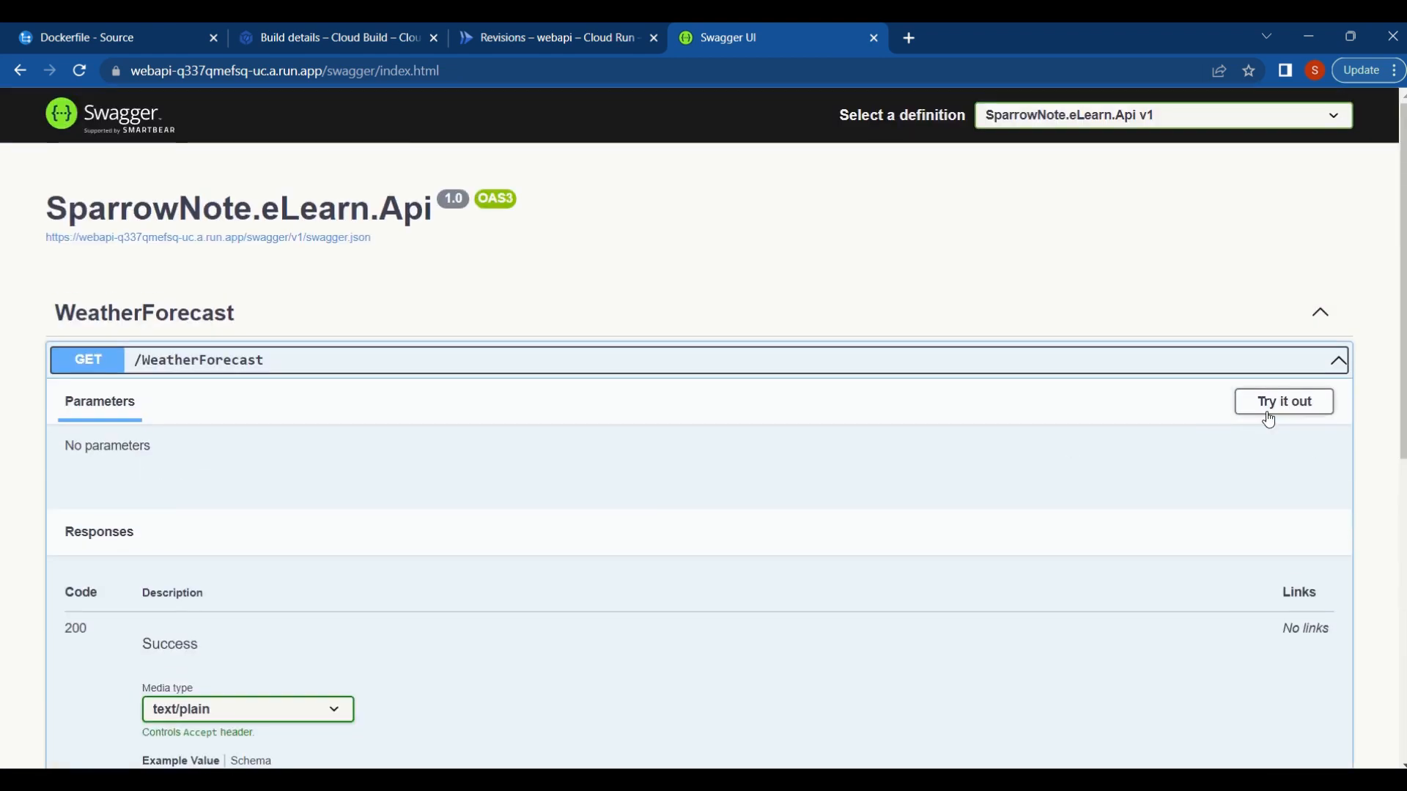
{"action": "left_click", "coordinate": [1270, 403]}
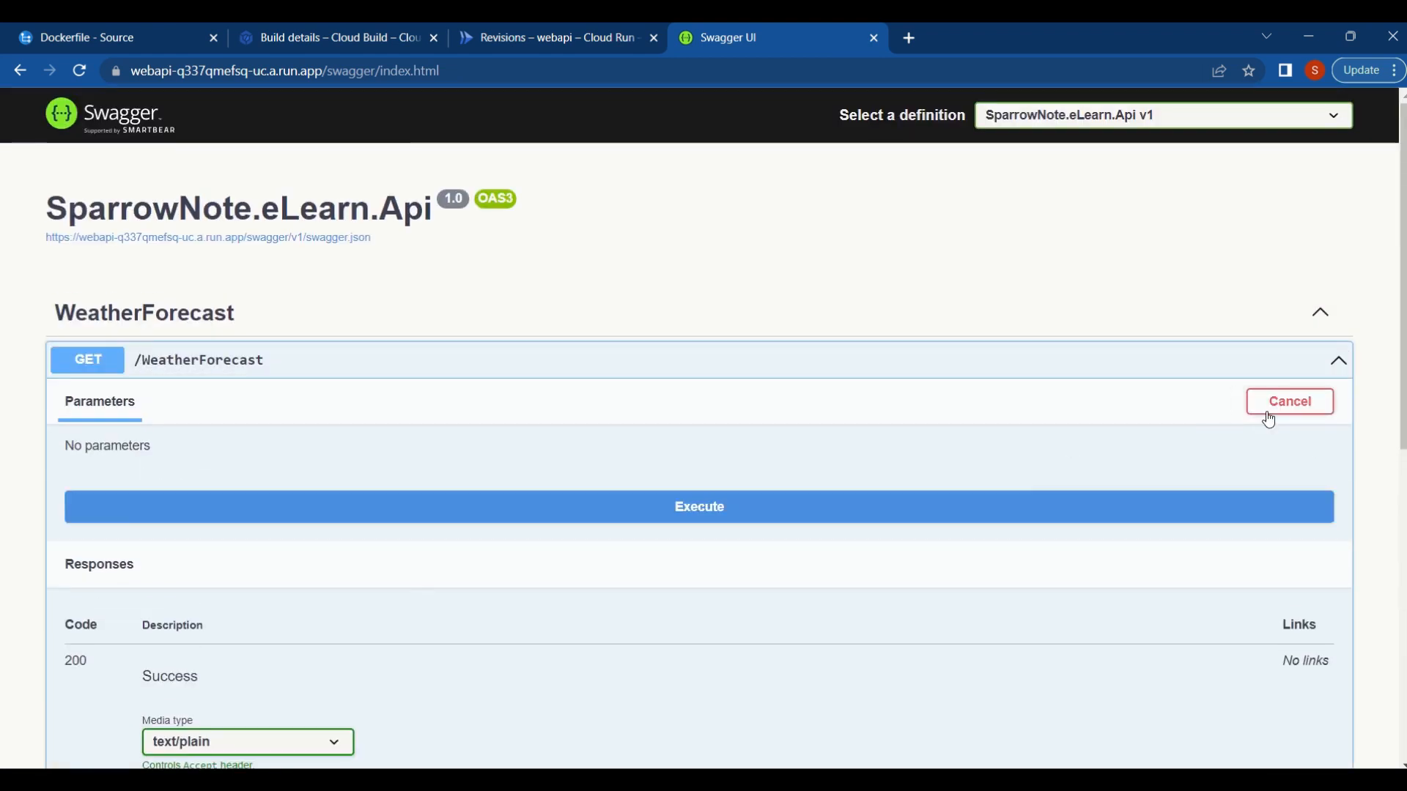
{"action": "scroll", "coordinate": [784, 587], "scroll_direction": "down", "scroll_amount": 1}
{"action": "left_click", "coordinate": [733, 423]}
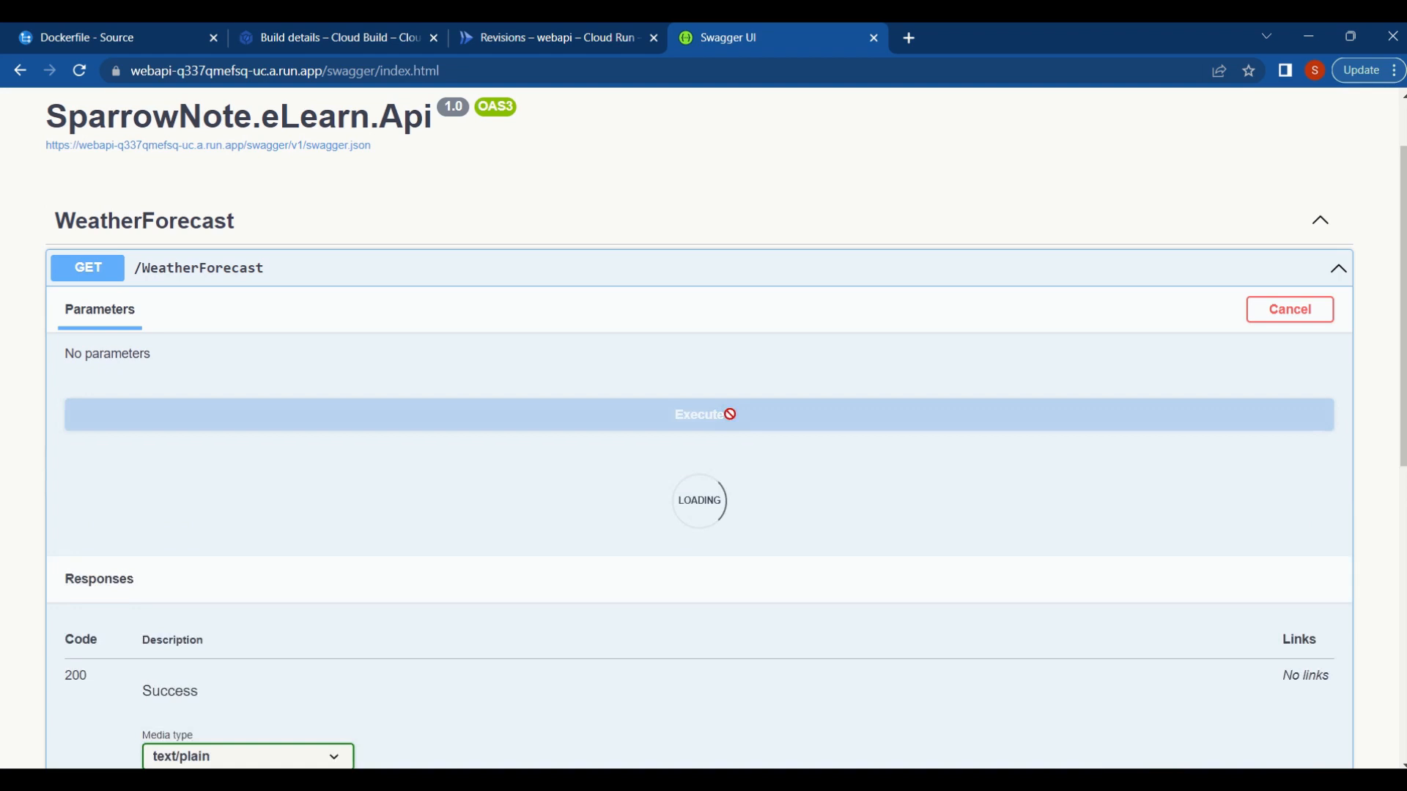
{"action": "scroll", "coordinate": [840, 576], "scroll_direction": "down", "scroll_amount": 5}
{"action": "scroll", "coordinate": [839, 575], "scroll_direction": "down", "scroll_amount": 5}
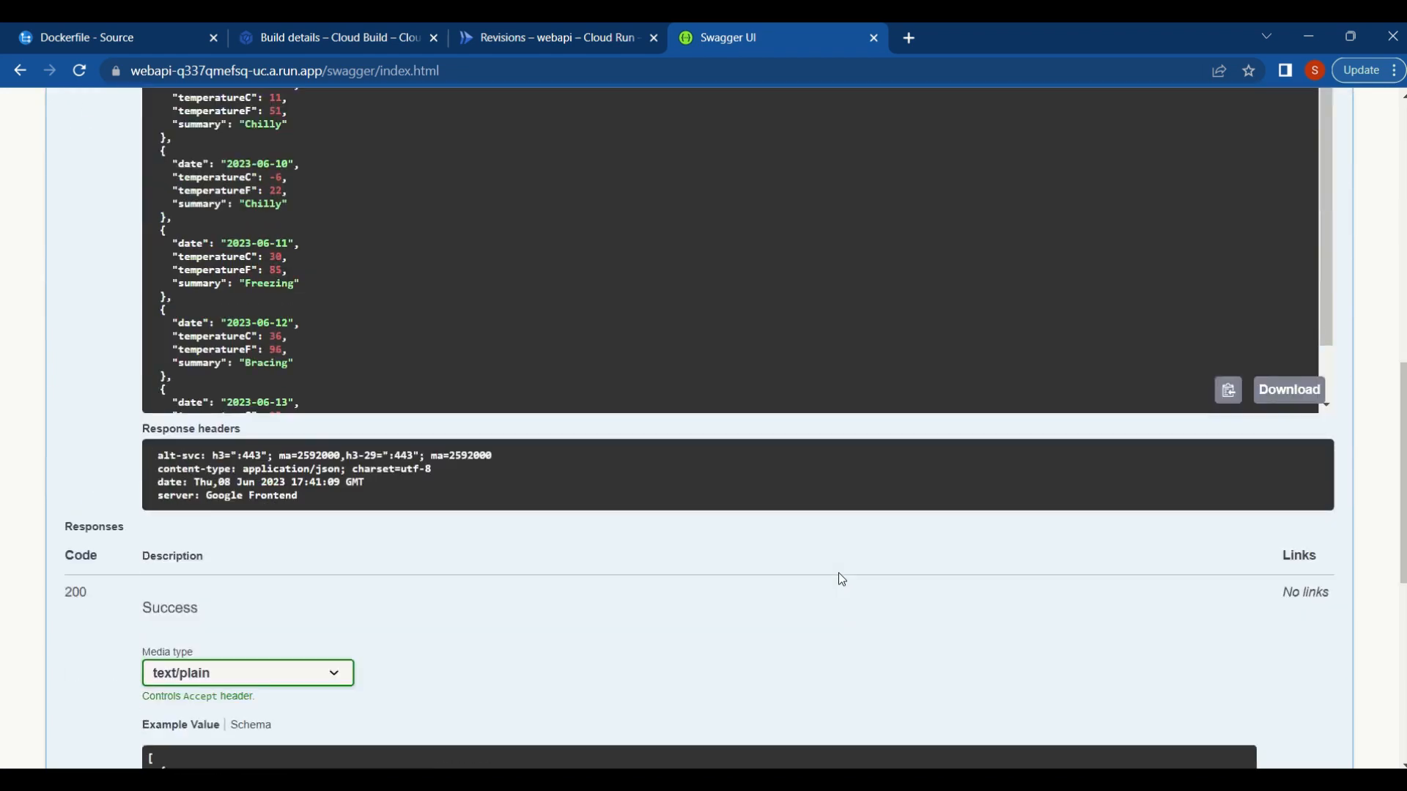
- In Cloud Run, deploy a new revision of the webapi service with its existing container settings, serving it immediately
{"action": "scroll", "coordinate": [839, 574], "scroll_direction": "up", "scroll_amount": 4}
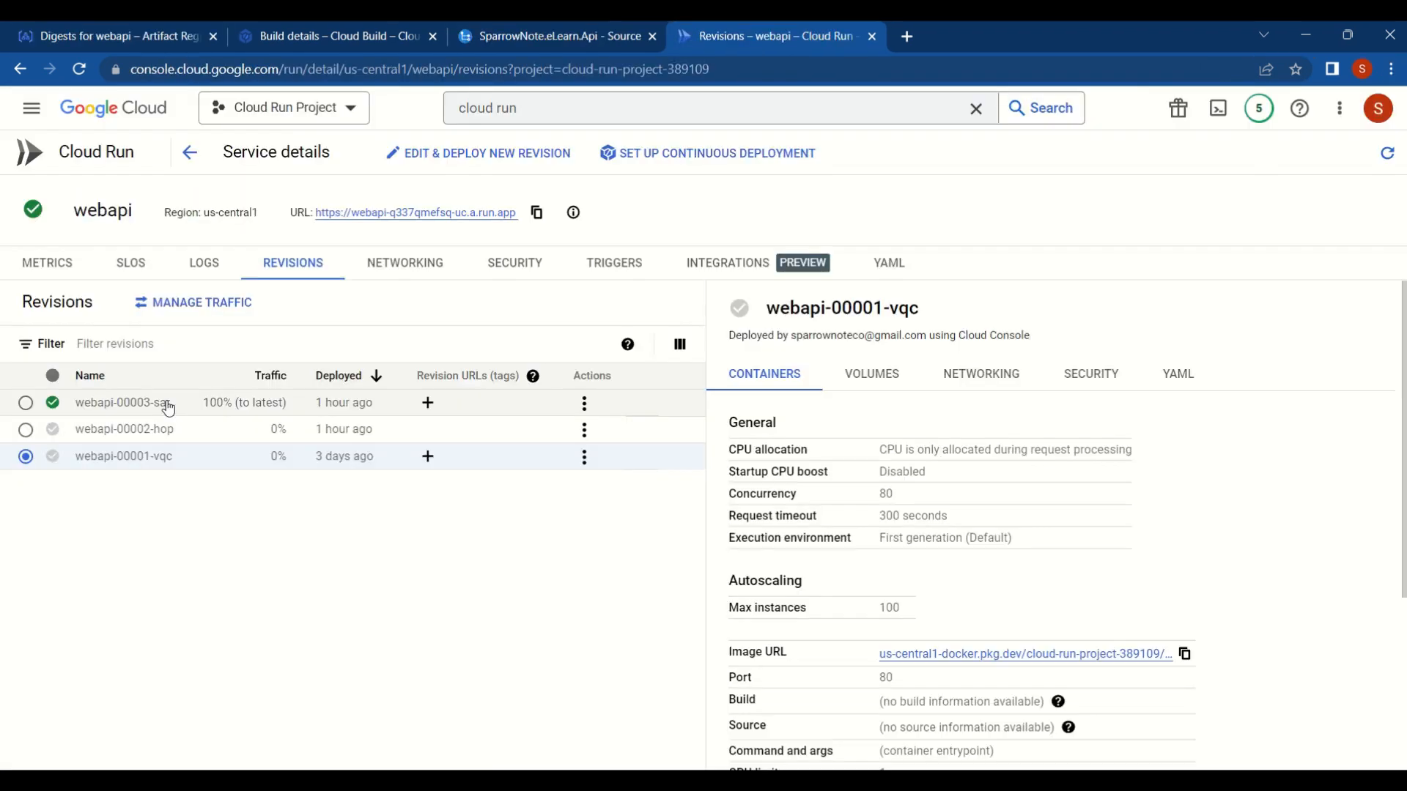
{"action": "left_click", "coordinate": [194, 157]}
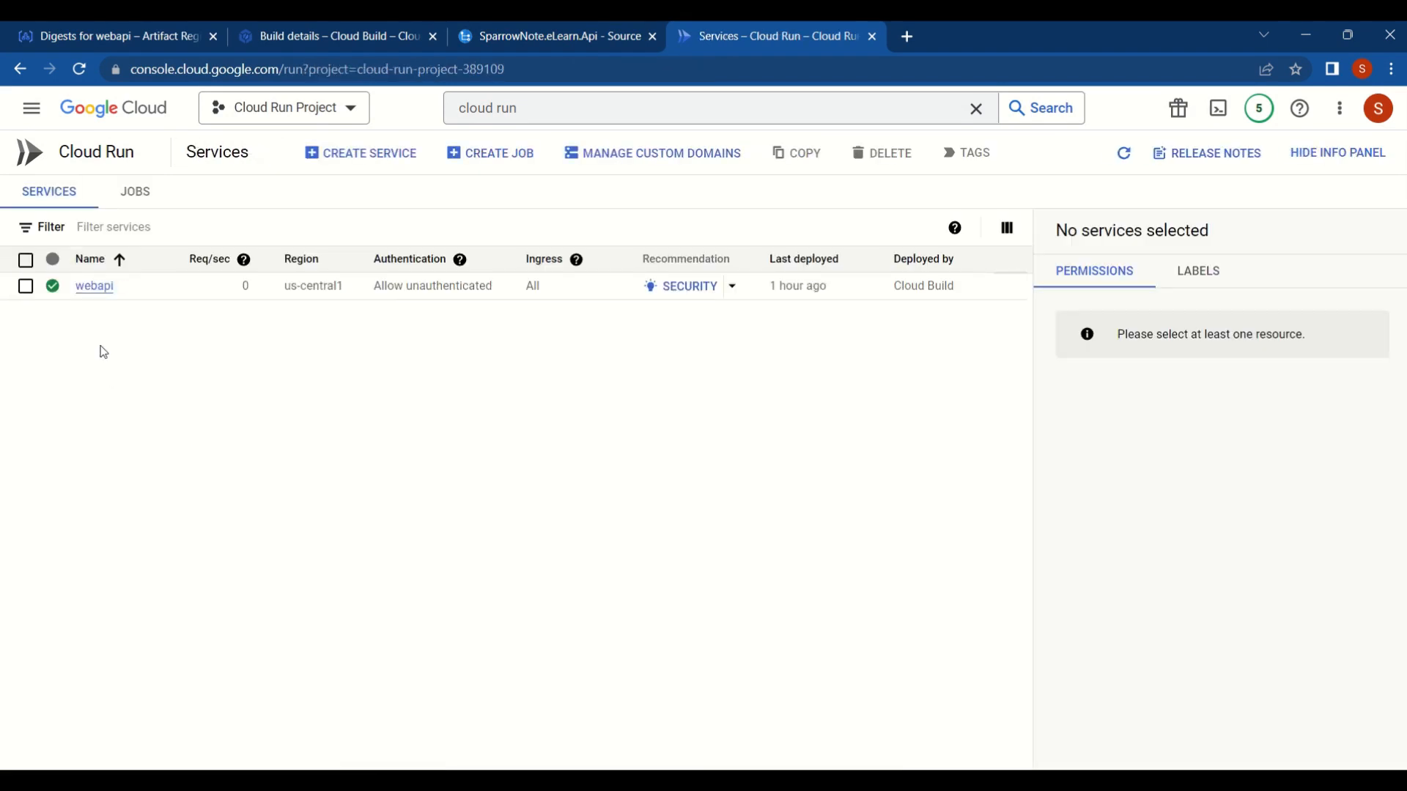
{"action": "left_click", "coordinate": [96, 288]}
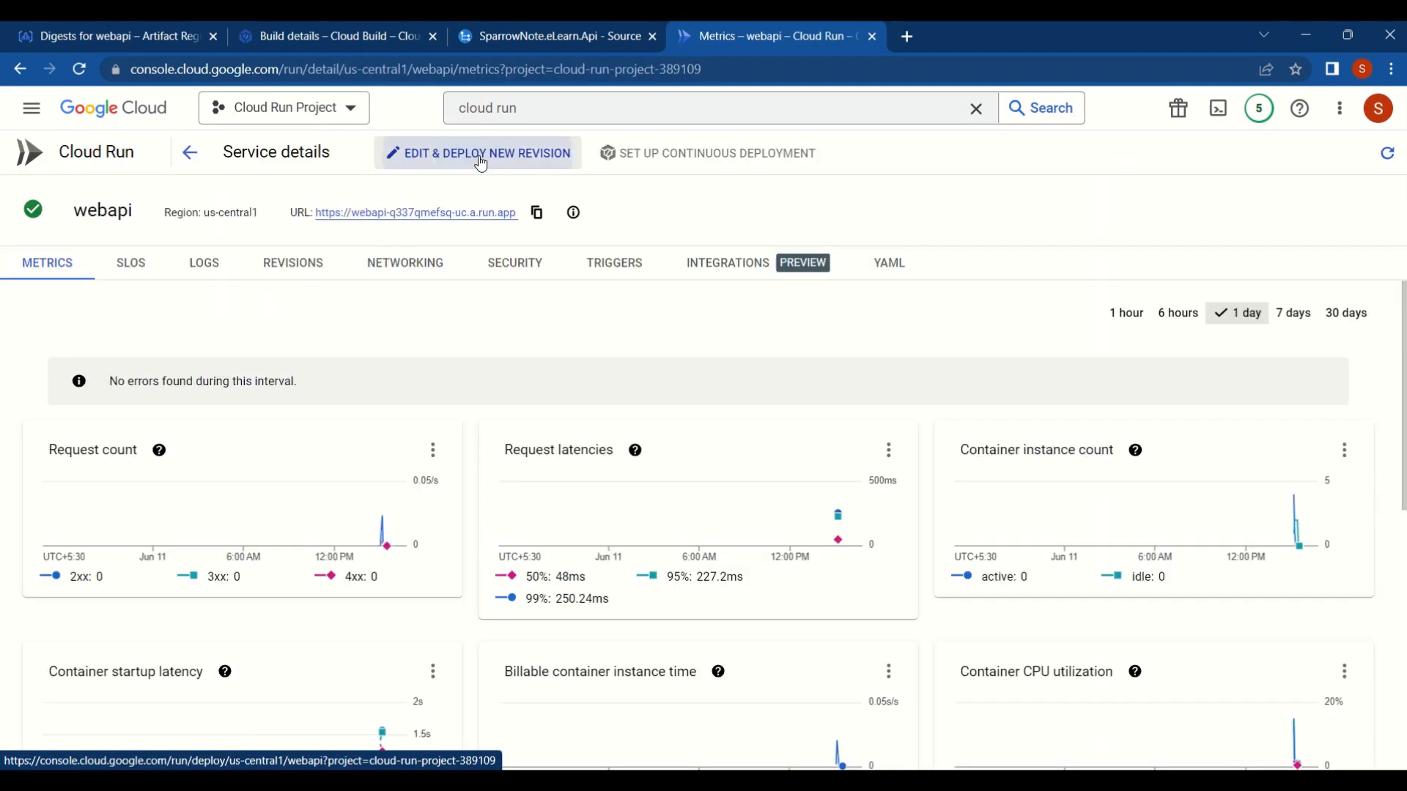
{"action": "left_click", "coordinate": [479, 157]}
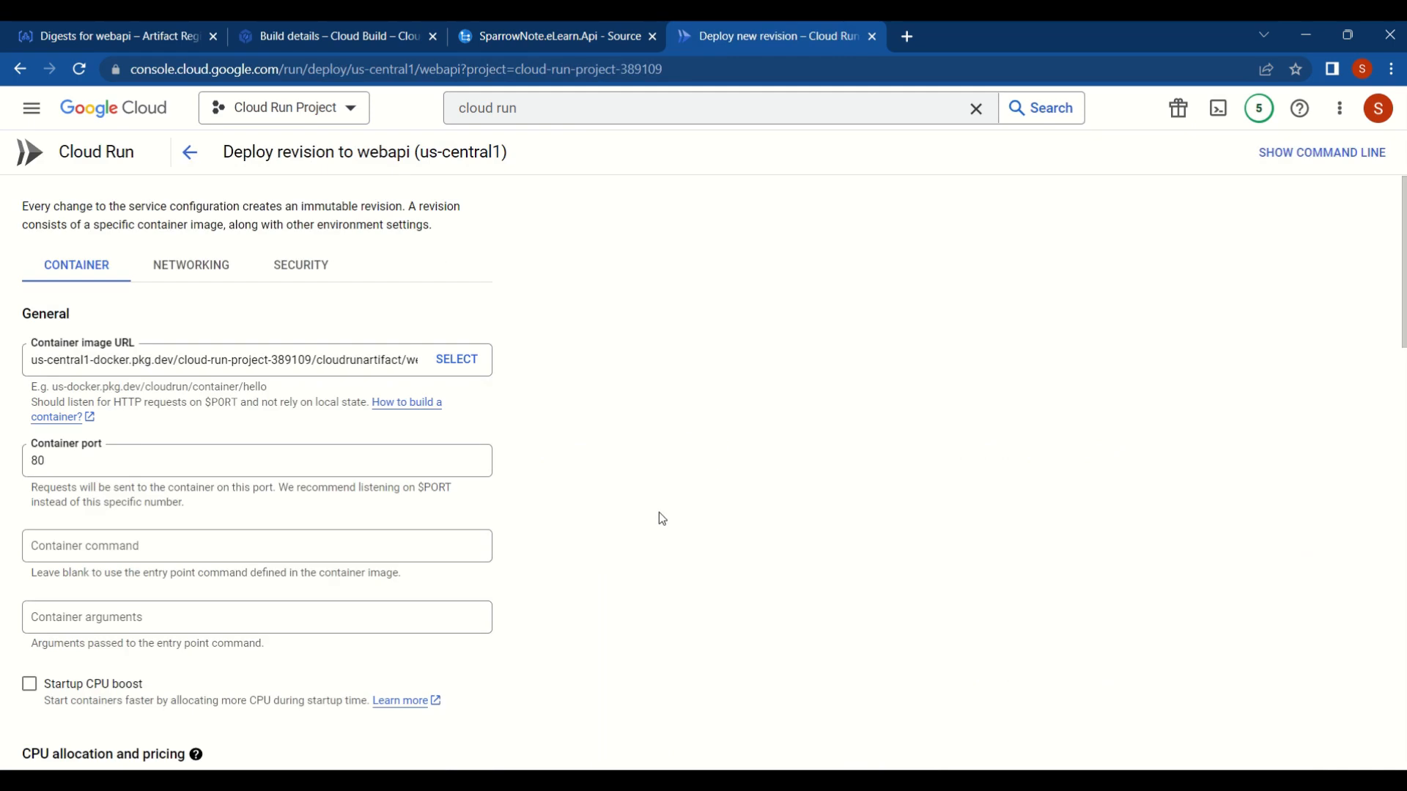
{"action": "scroll", "coordinate": [662, 519], "scroll_direction": "down", "scroll_amount": 15}
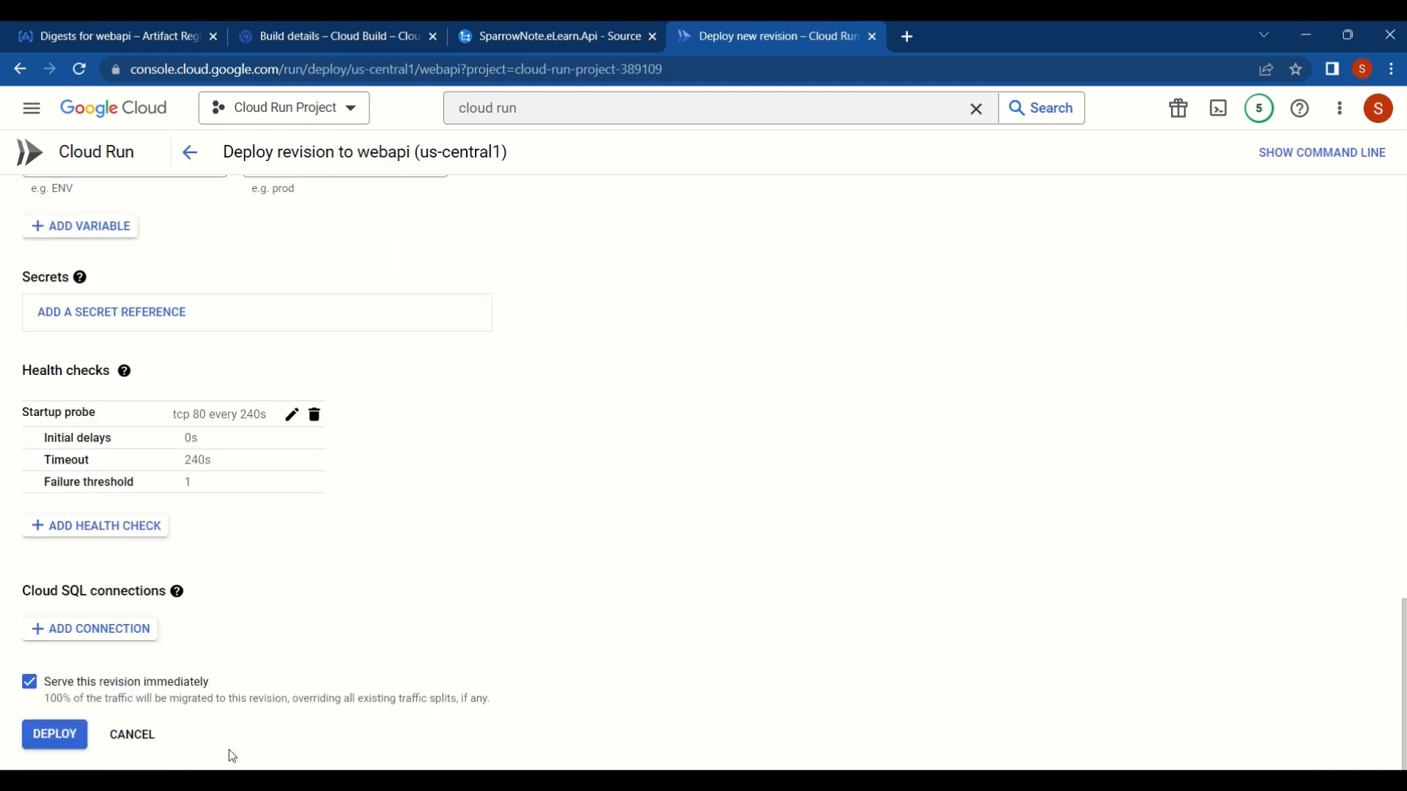
{"action": "left_click", "coordinate": [66, 734]}
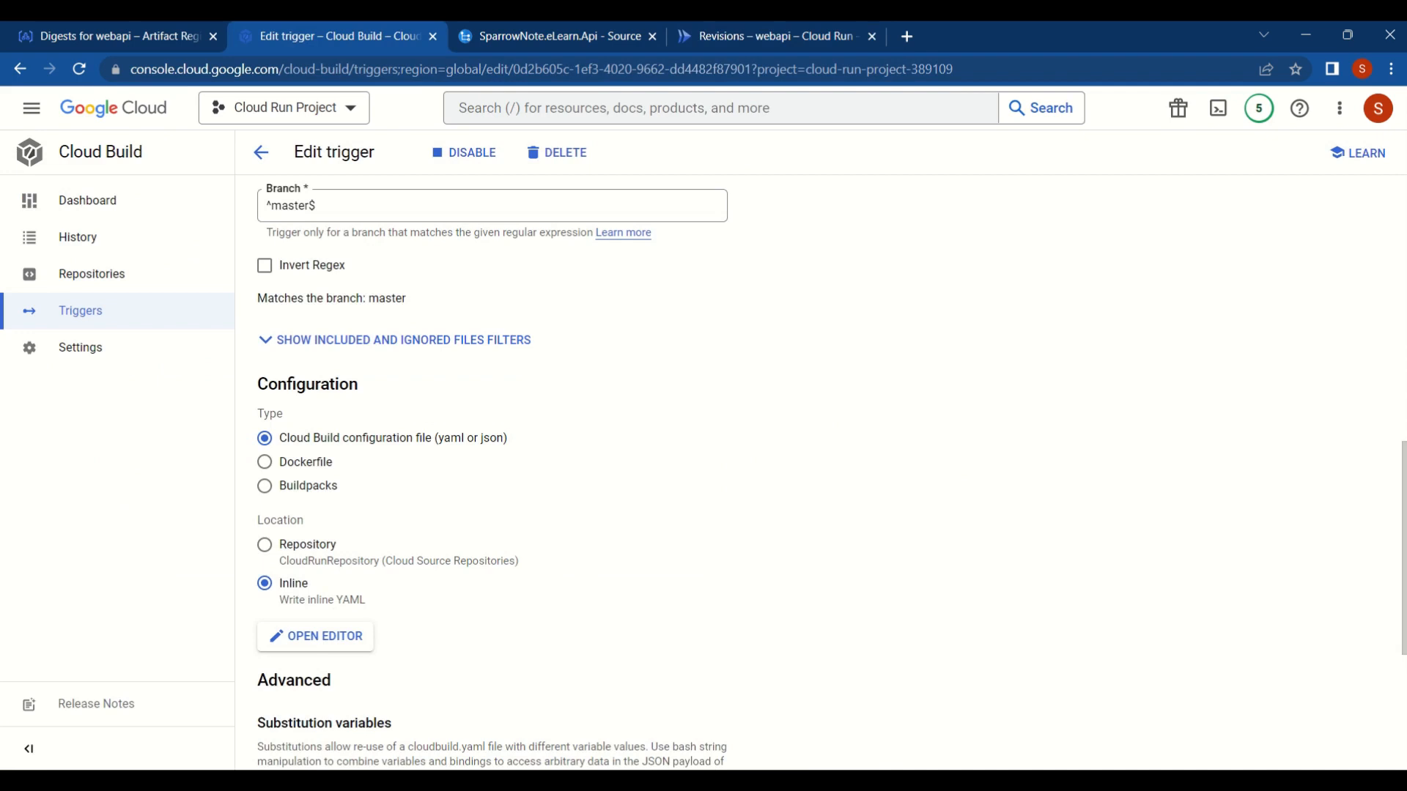
- Append a build step named gcr.io/google.com/cloudsdktool/cloud-sdk to the Cloud Build trigger's inline YAML
{"action": "left_click", "coordinate": [315, 636]}
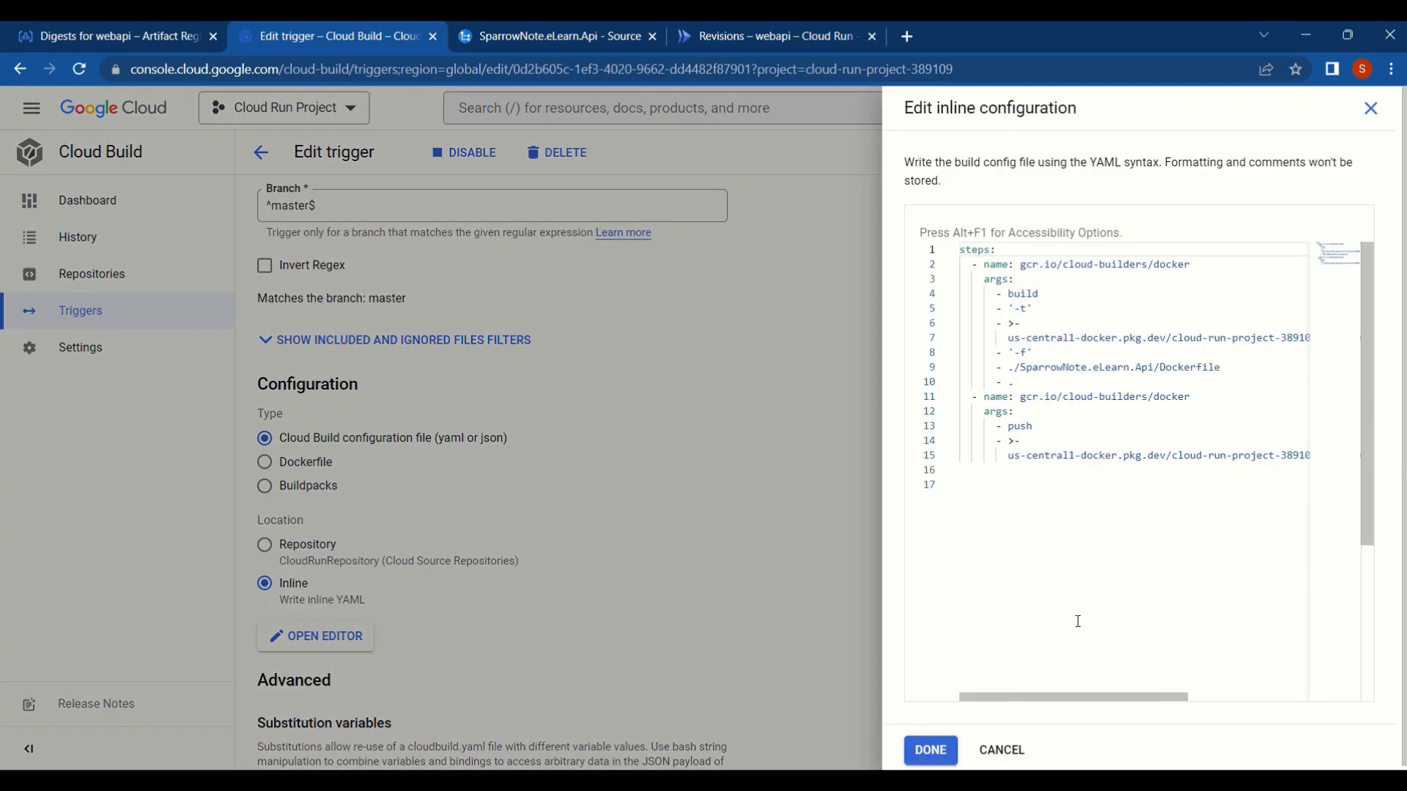
{"action": "left_click", "coordinate": [982, 470]}
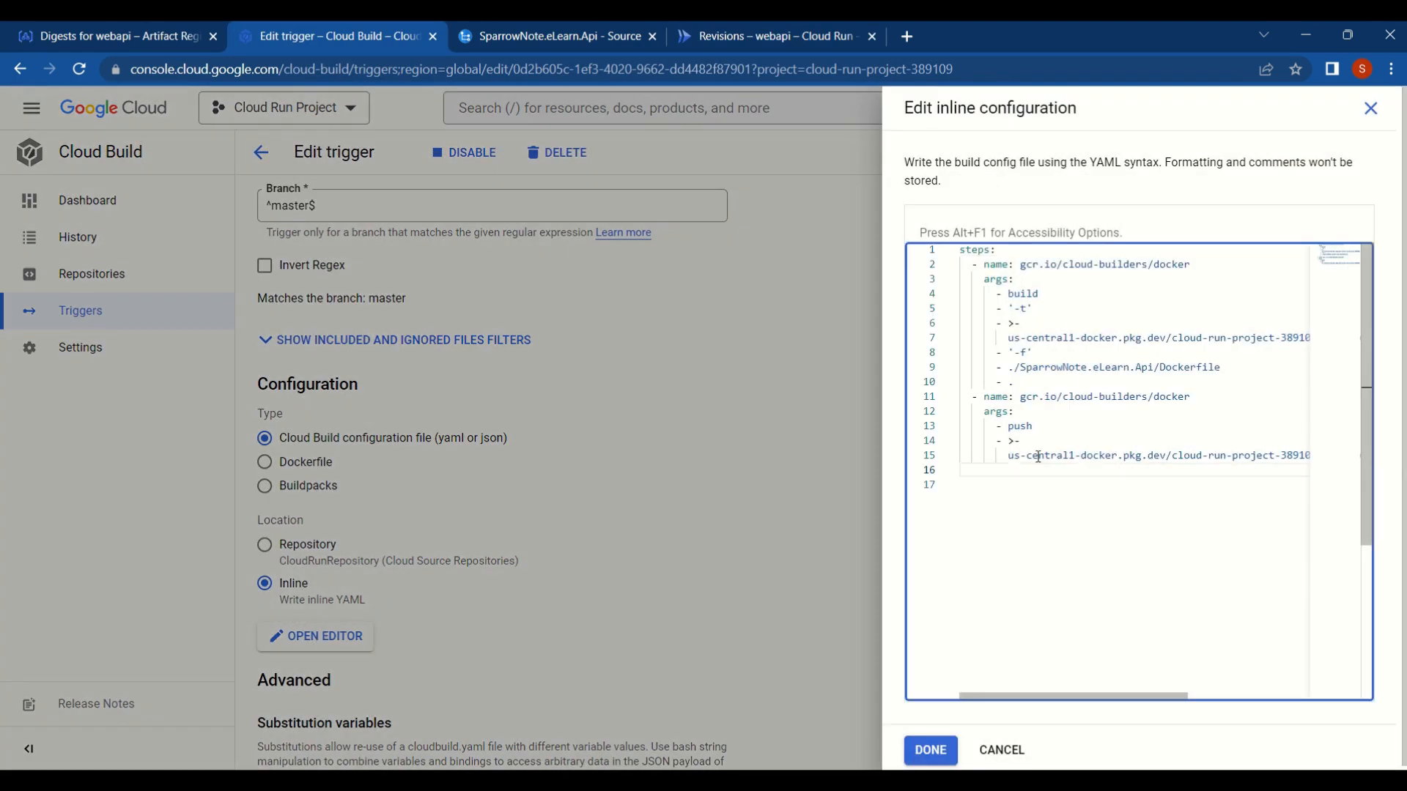
{"action": "type", "text": "- name: gcr.io/google.com/cloudsdktool/cloud-sdk"}
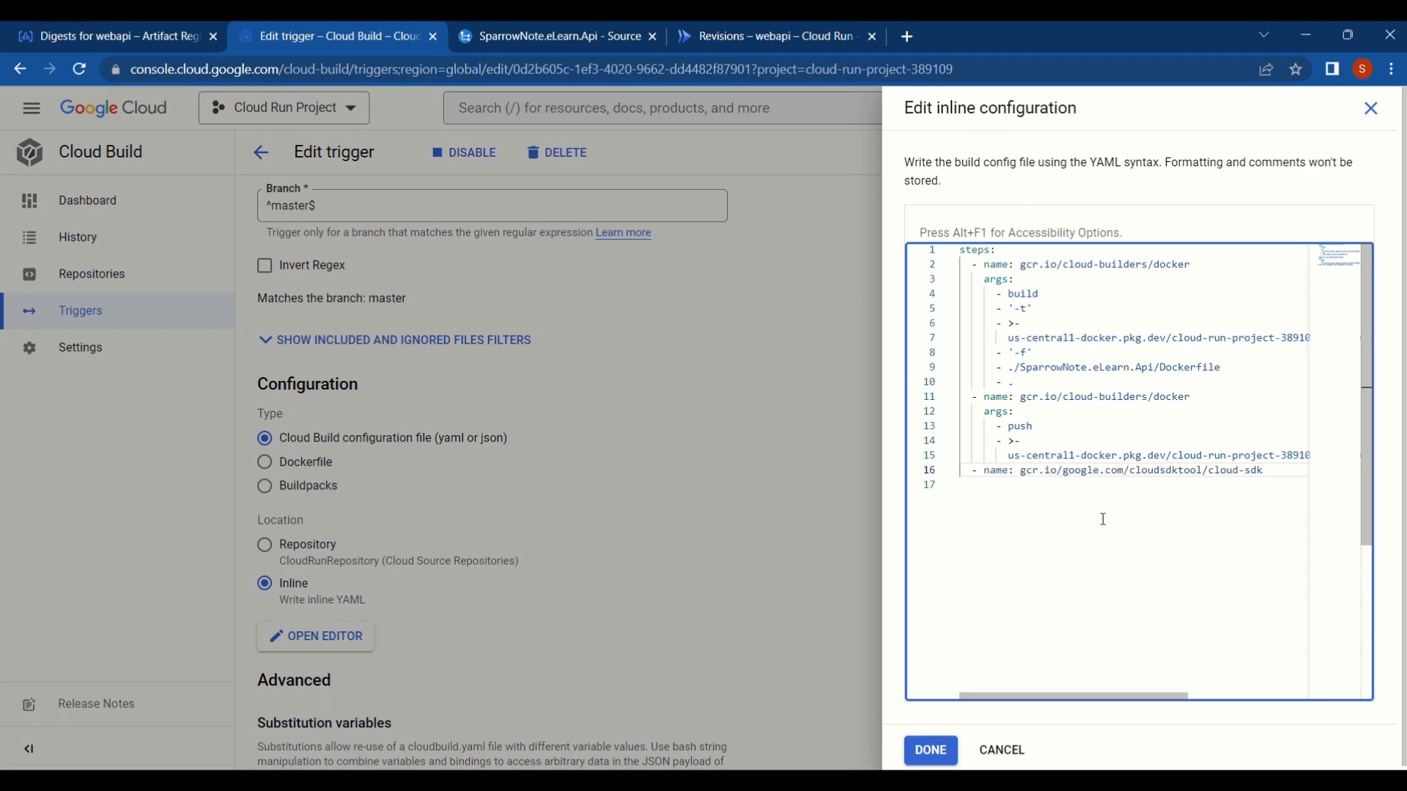
- Give the cloud-sdk build step an args list containing run, deploy and the service name webapi
{"action": "key", "text": "Return"}
{"action": "type", "text": "args"}
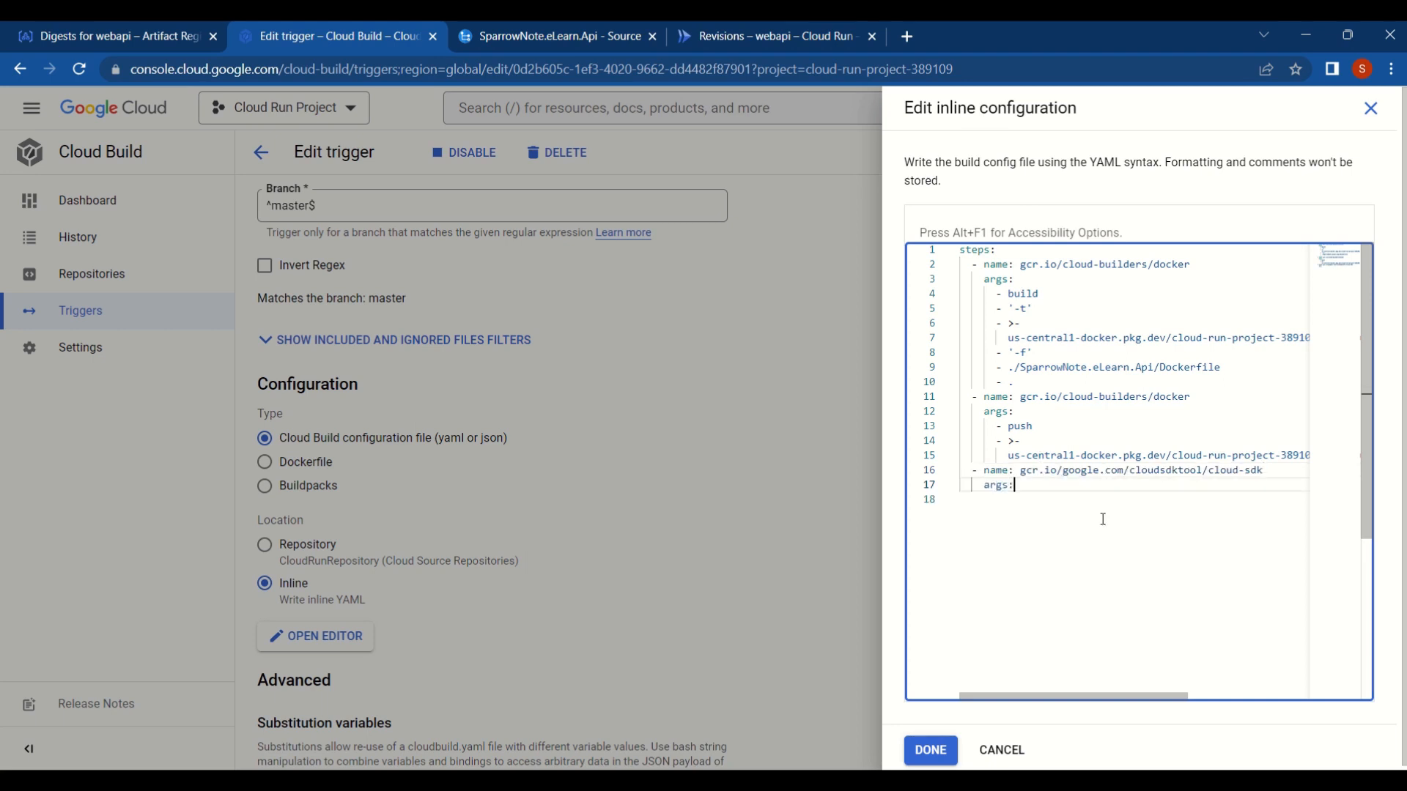
{"action": "type", "text": ":"}
{"action": "key", "text": "Return"}
{"action": "type", "text": "- run"}
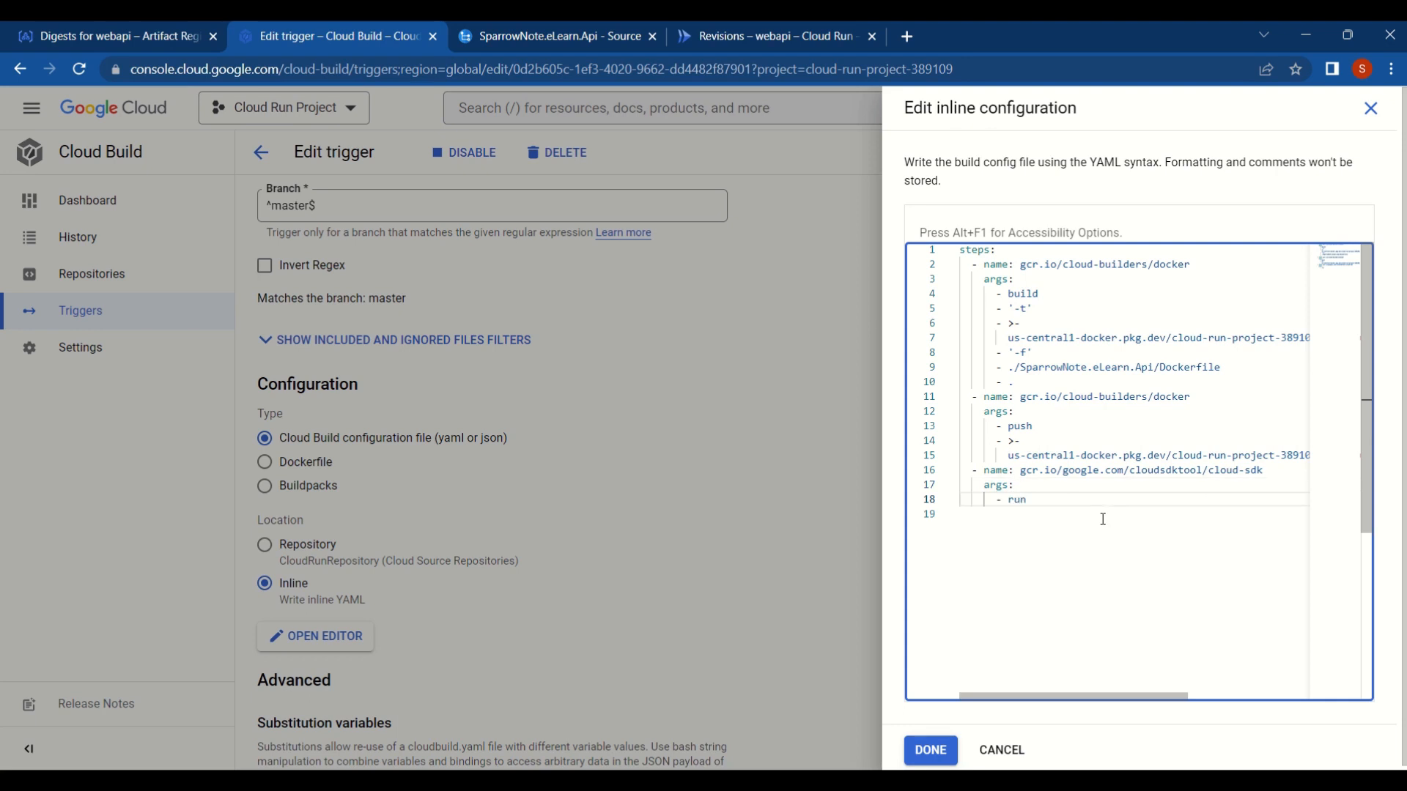
{"action": "key", "text": "Return"}
{"action": "type", "text": "- deploy"}
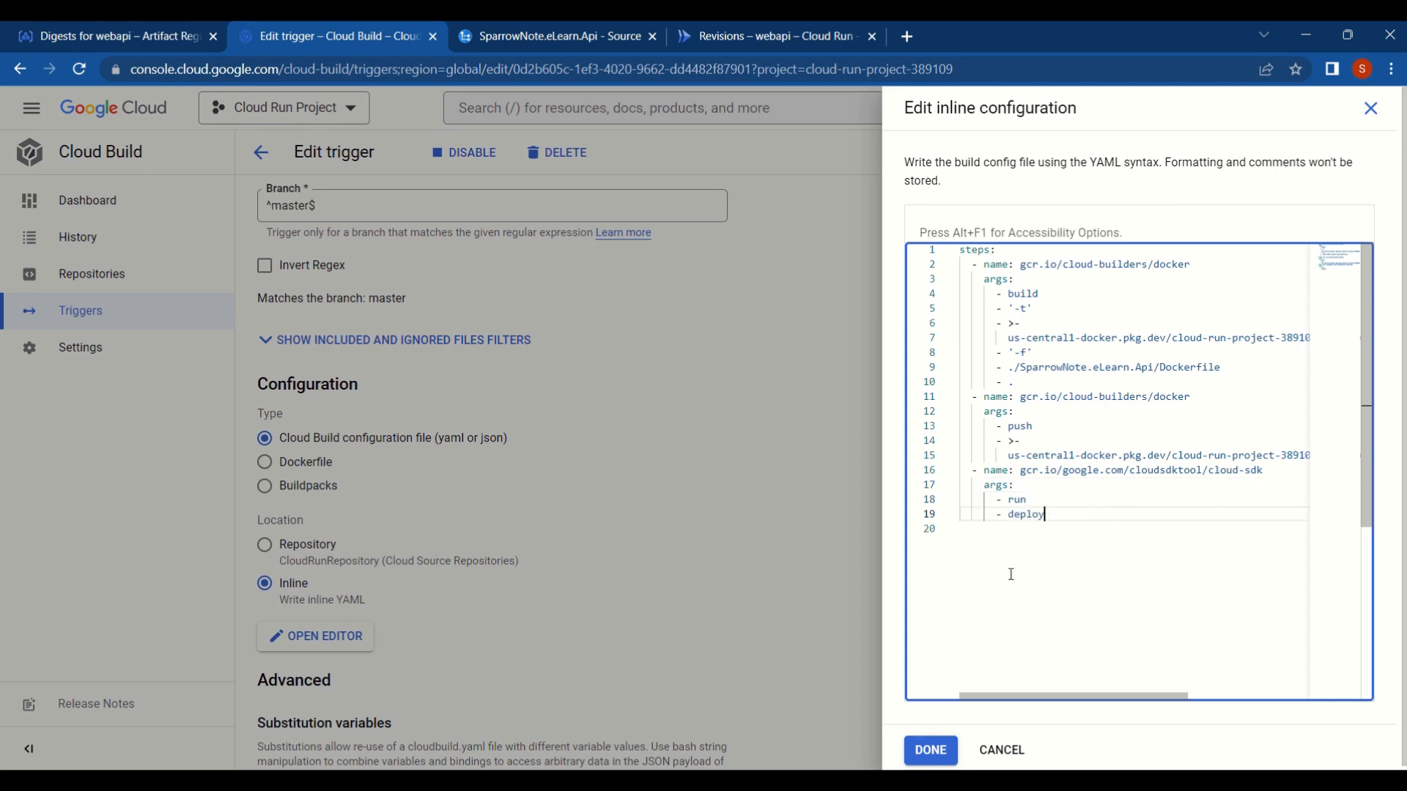
{"action": "key", "text": "Return"}
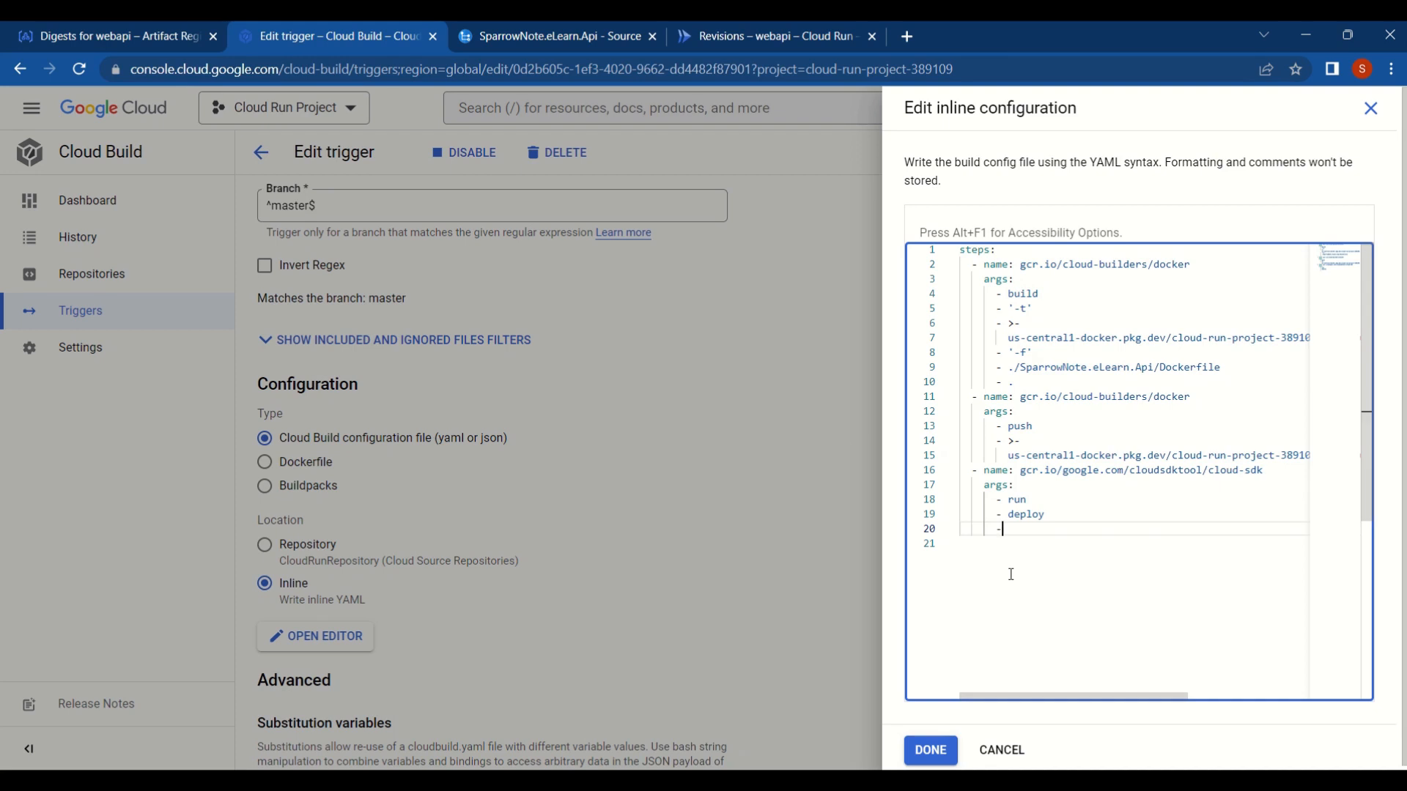
{"action": "type", "text": "- webapi"}
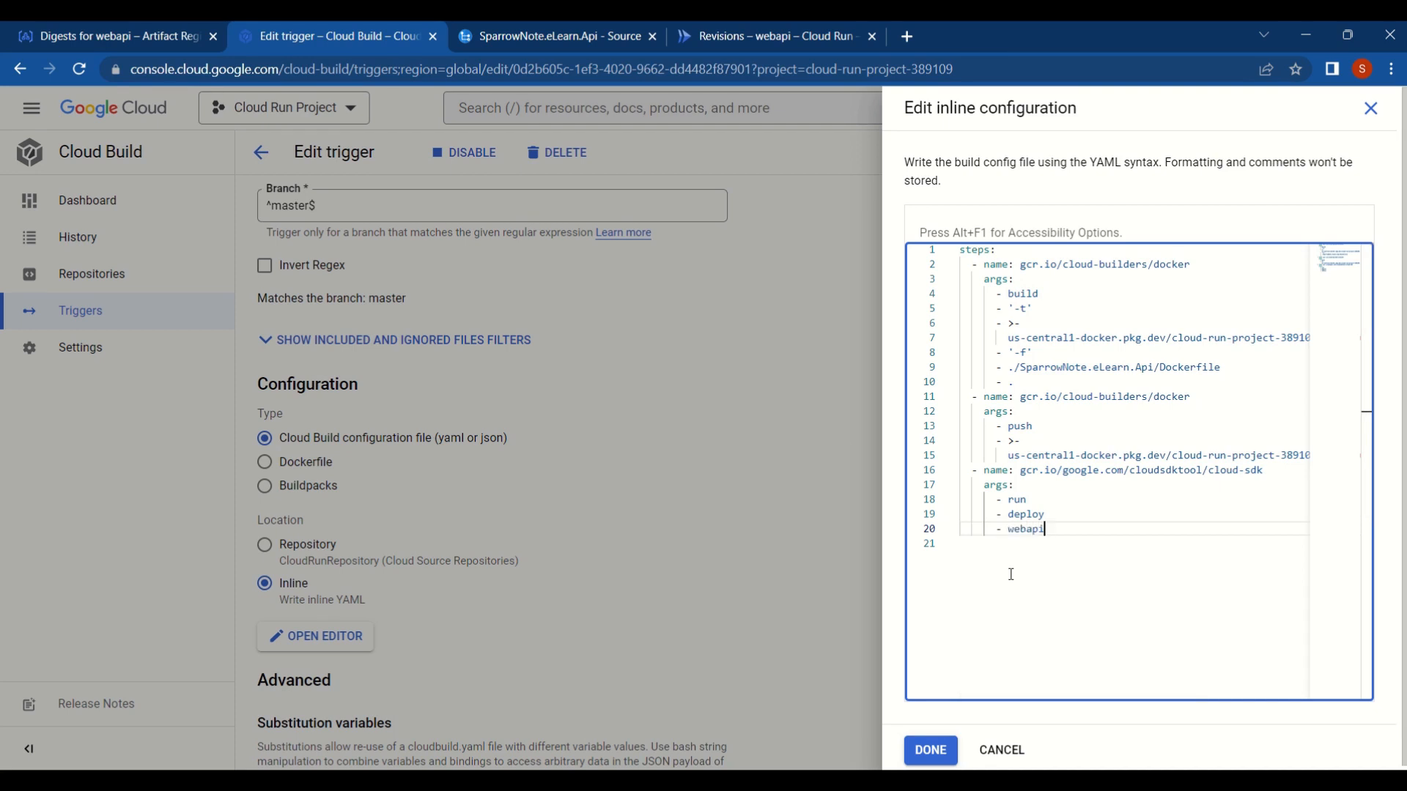
- Add the '--image' argument with the quoted path 'us-central1-docker.pkg.dev/cloud-run-project-389109/cloudrunartifact/webapi:v1' to the cloud-sdk step
{"action": "left_click", "coordinate": [762, 38]}
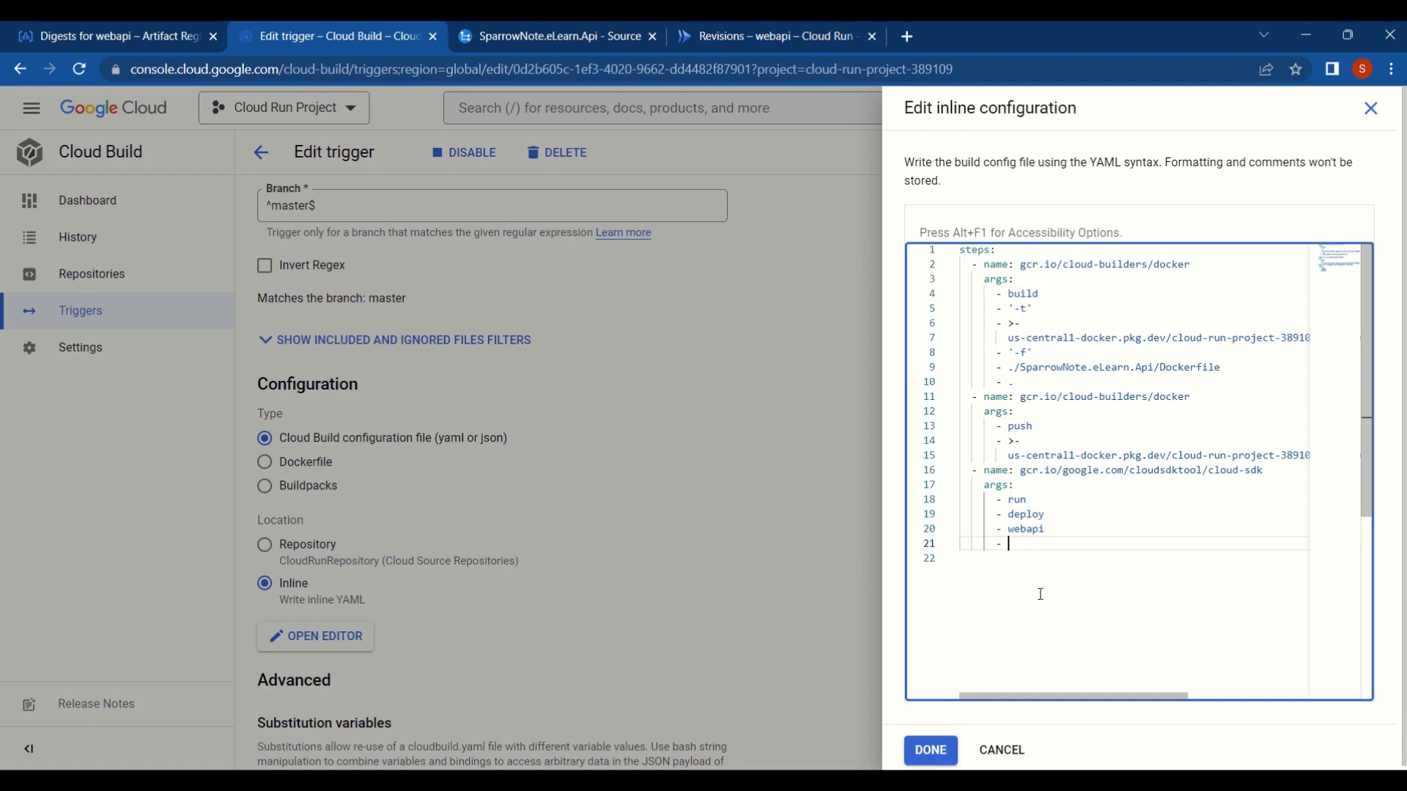
{"action": "type", "text": "'--image'"}
{"action": "key", "text": "Return"}
{"action": "type", "text": "us-central1-docker.pkg.dev/cloud-run-project-389109/cloudrunartifact/webapi:v1"}
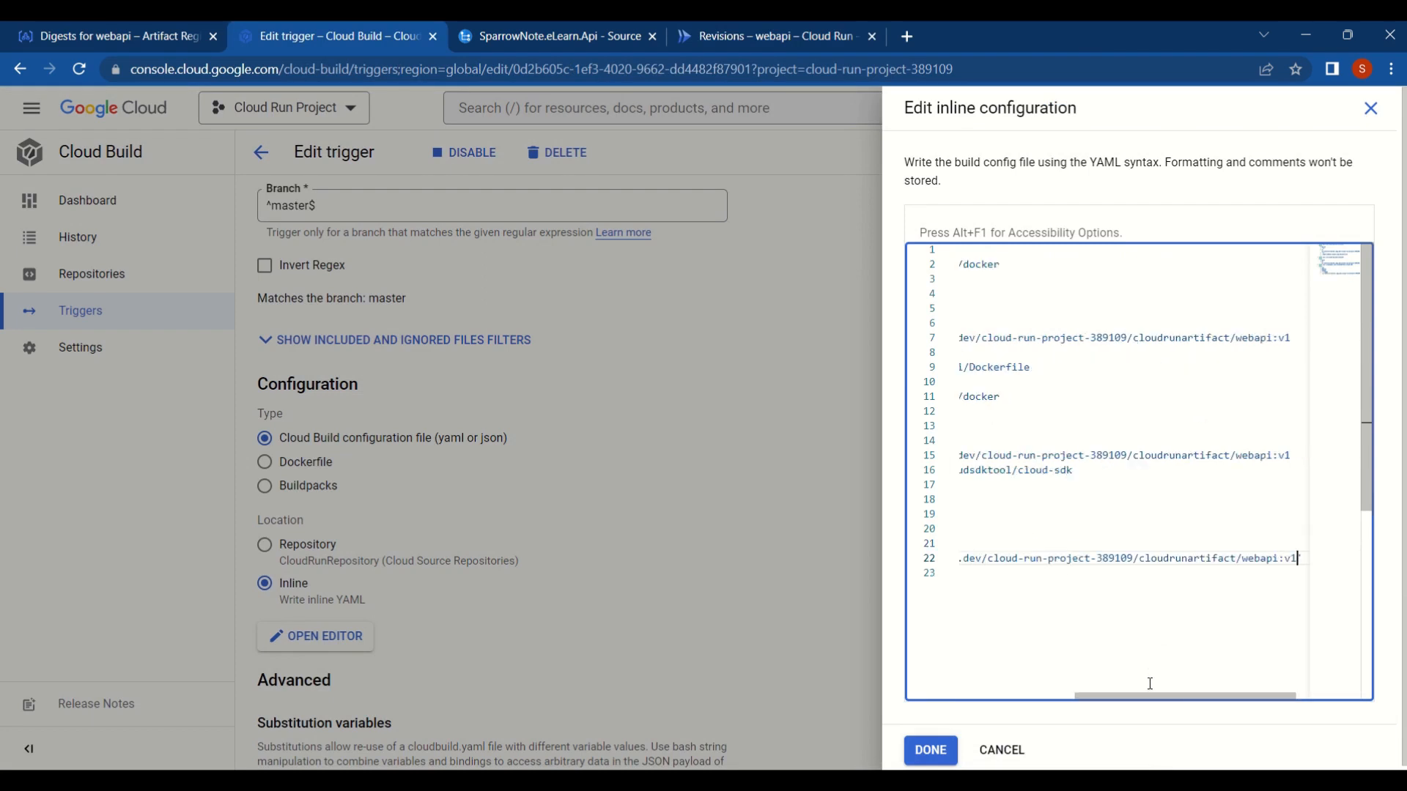
{"action": "left_click_drag", "start_coordinate": [1149, 696], "coordinate": [1290, 712]}
{"action": "left_click", "coordinate": [1293, 559]}
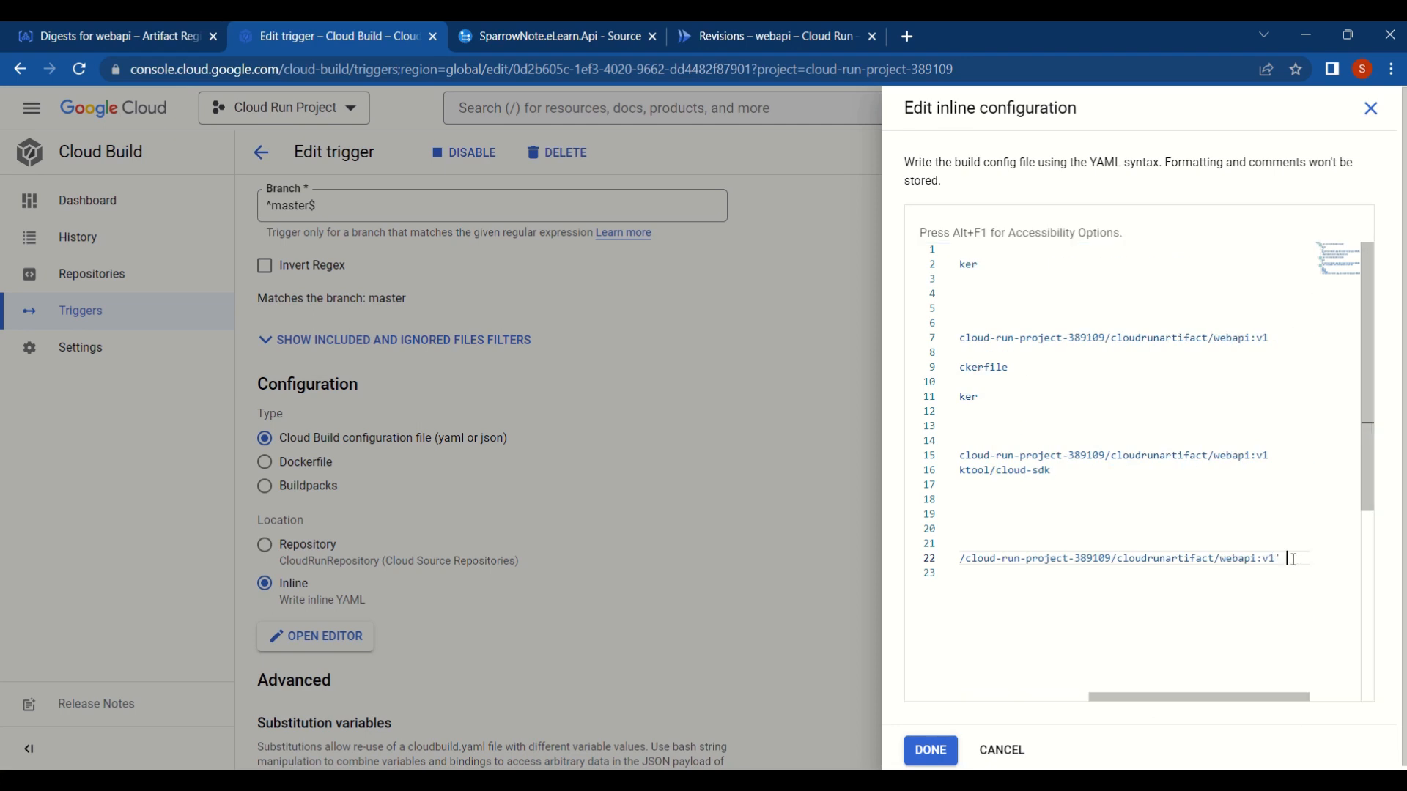
- Add the '--region' argument with the value us-central1 below the image path
{"action": "key", "text": "Return"}
{"action": "type", "text": "- '--region'"}
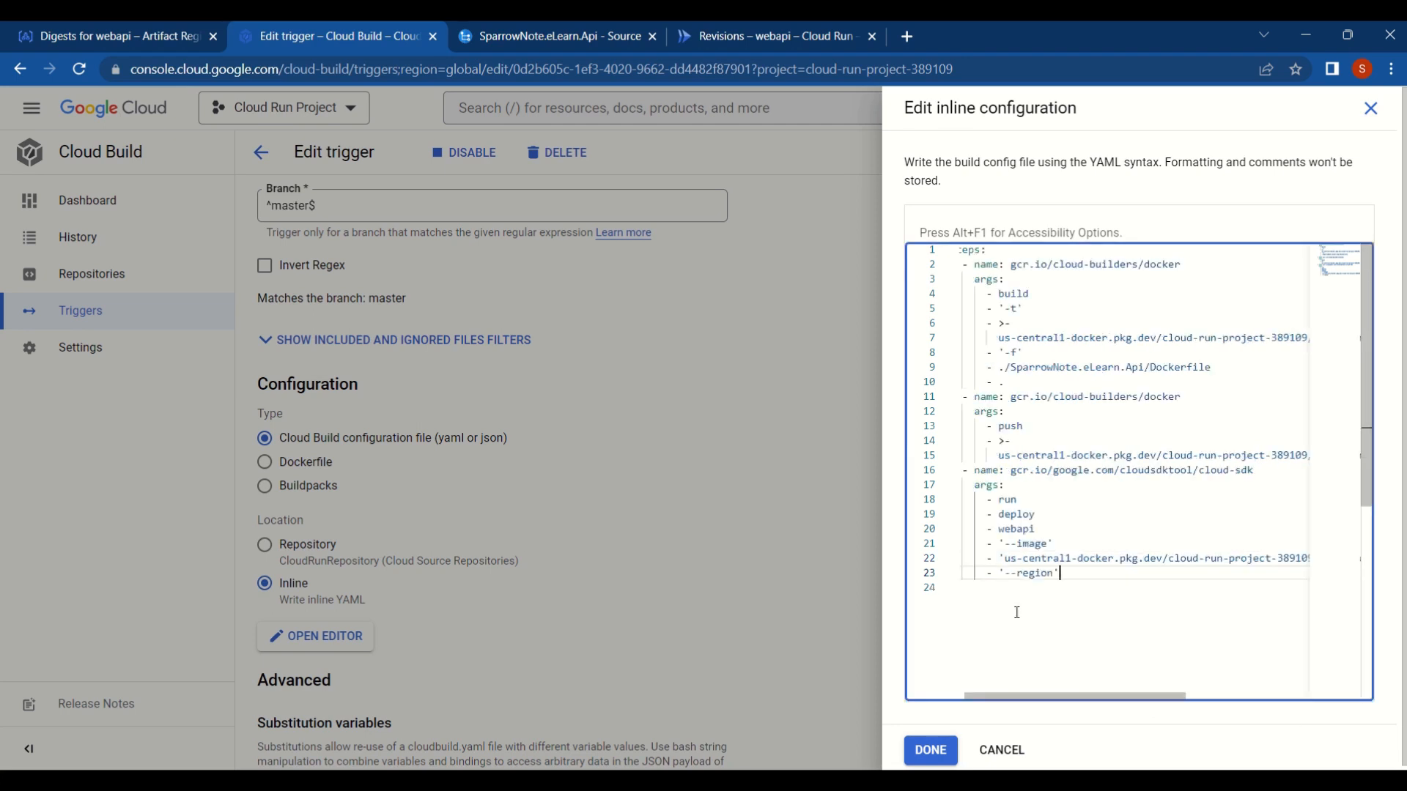
{"action": "key", "text": "Return"}
{"action": "type", "text": "-"}
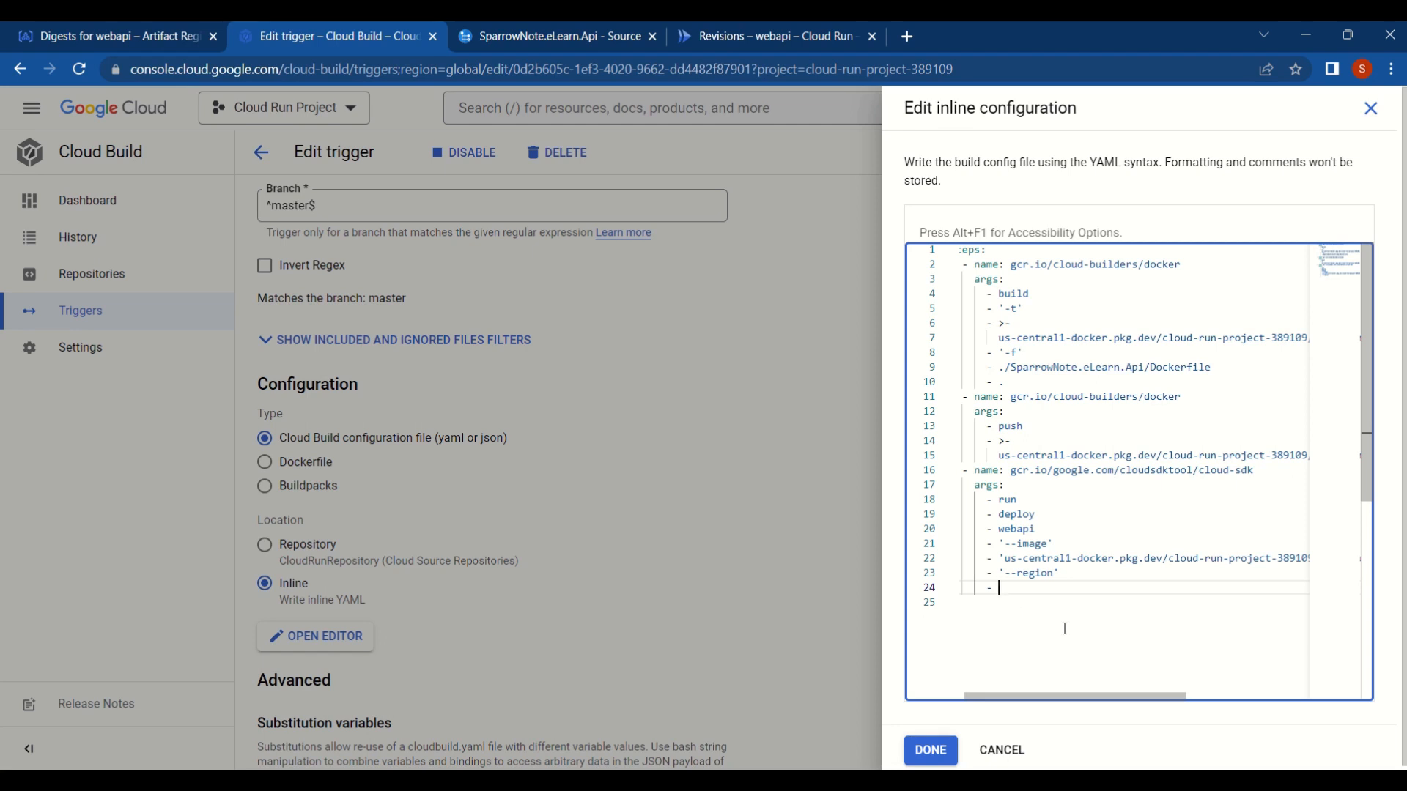
{"action": "type", "text": " us-central1"}
{"action": "key", "text": "Return"}
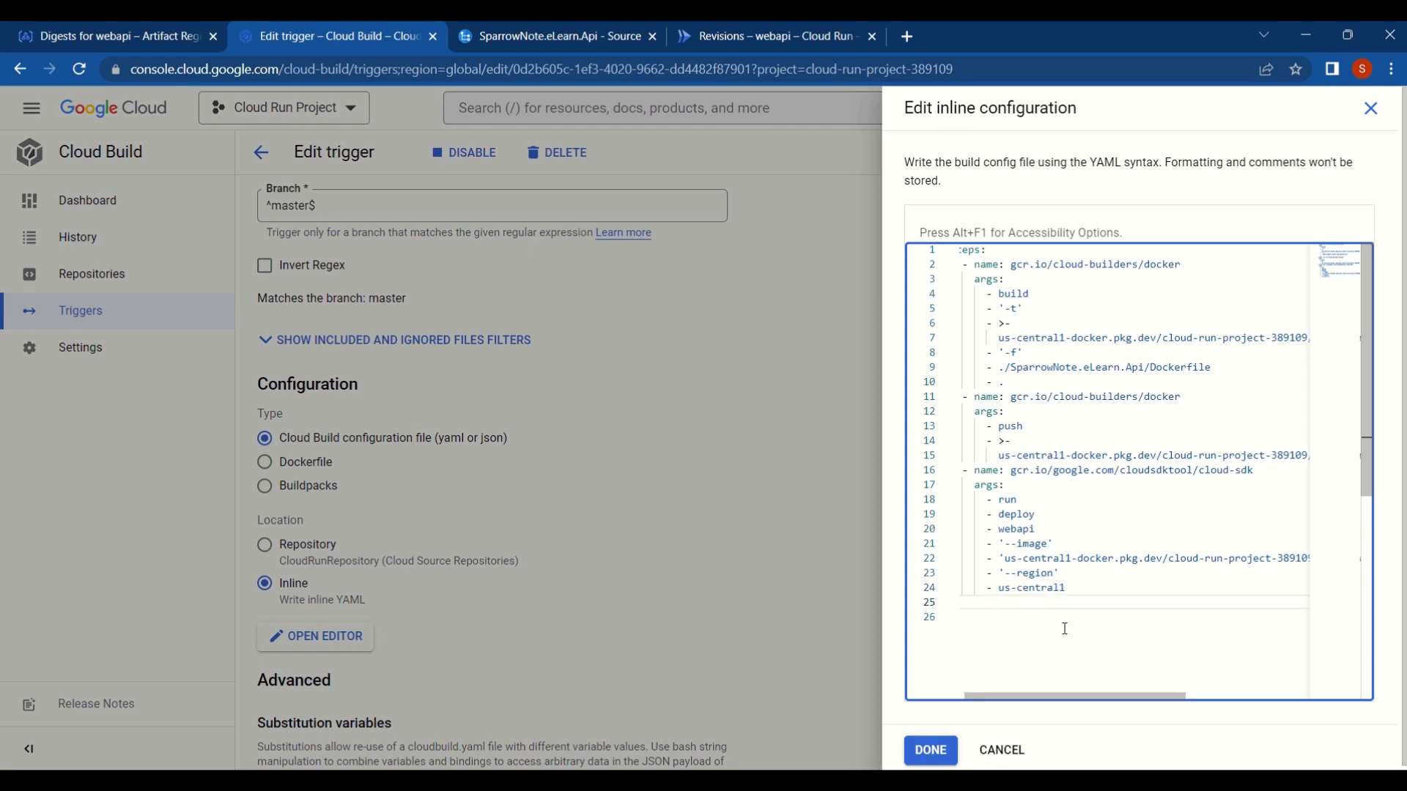
- Add the '--platform' argument with the value managed to the cloud-sdk step
{"action": "type", "text": "- '--platform'"}
{"action": "key", "text": "Return"}
{"action": "type", "text": "-"}
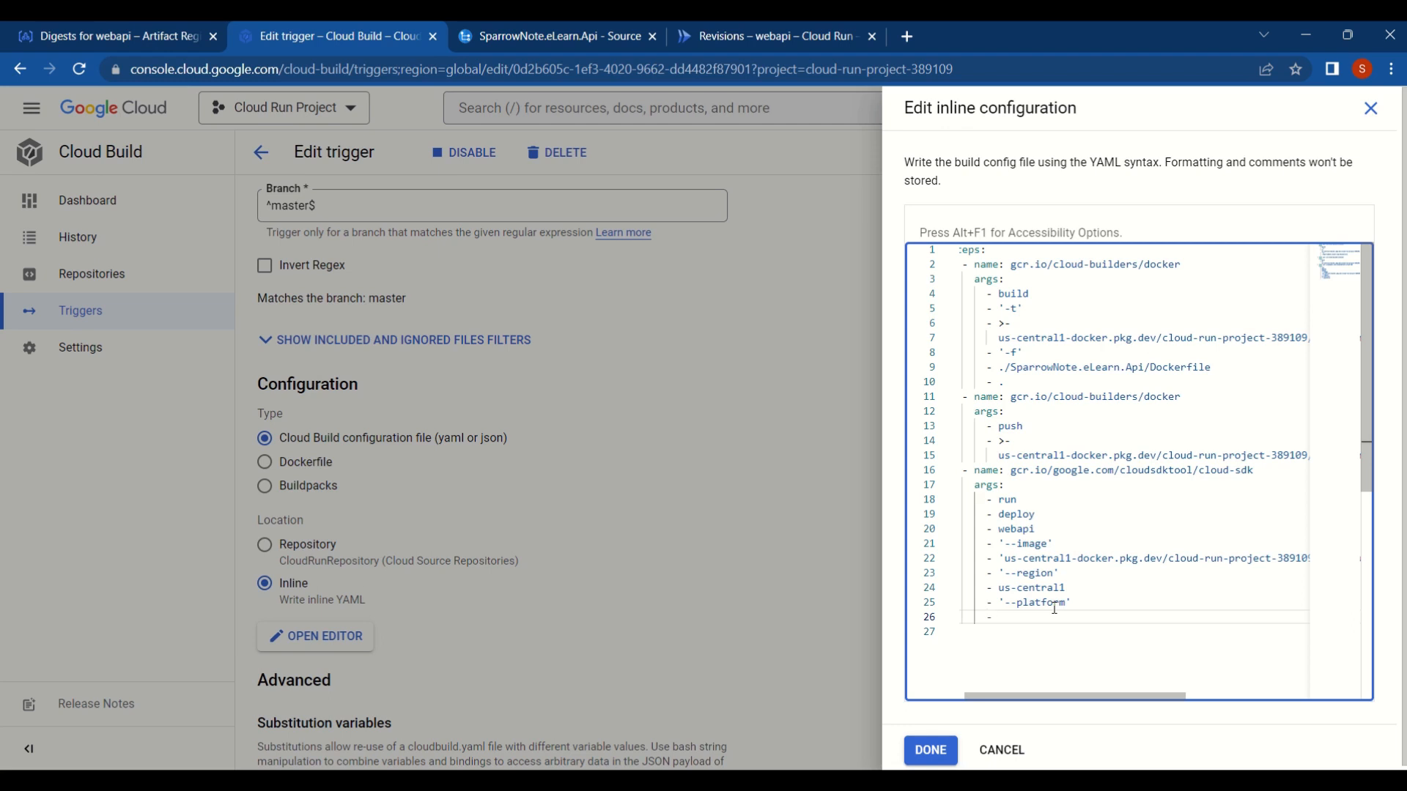
{"action": "type", "text": " managed"}
{"action": "key", "text": "Return"}
- Add the '--set-env-vars' argument with the value ASPNETCORE_ENVIRONMENT=Development to the cloud-sdk step
{"action": "type", "text": "-"}
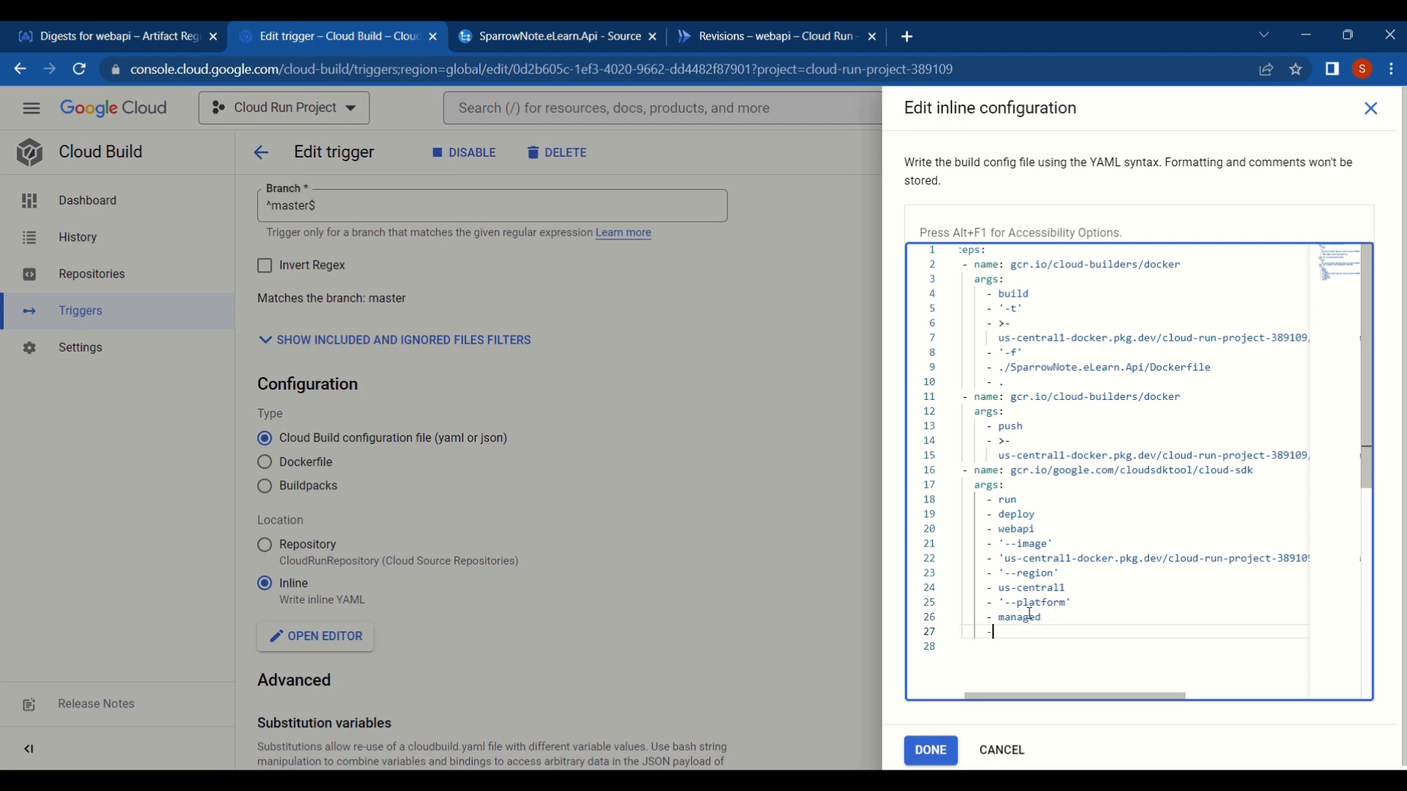
{"action": "type", "text": " '--set-env-vars'"}
{"action": "key", "text": "Return"}
{"action": "type", "text": "-"}
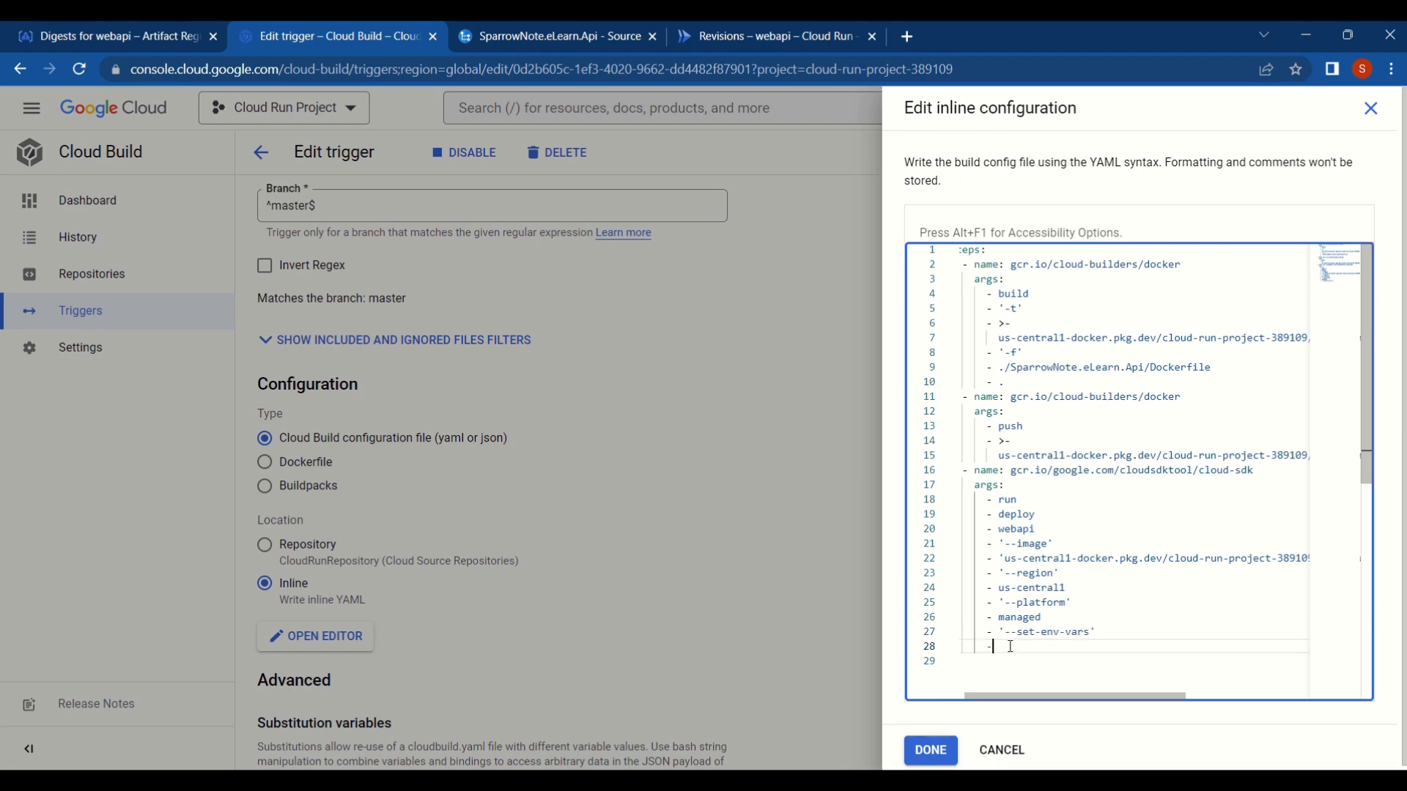
{"action": "type", "text": "ASPNETCORE_ENVIRONMENT=Development"}
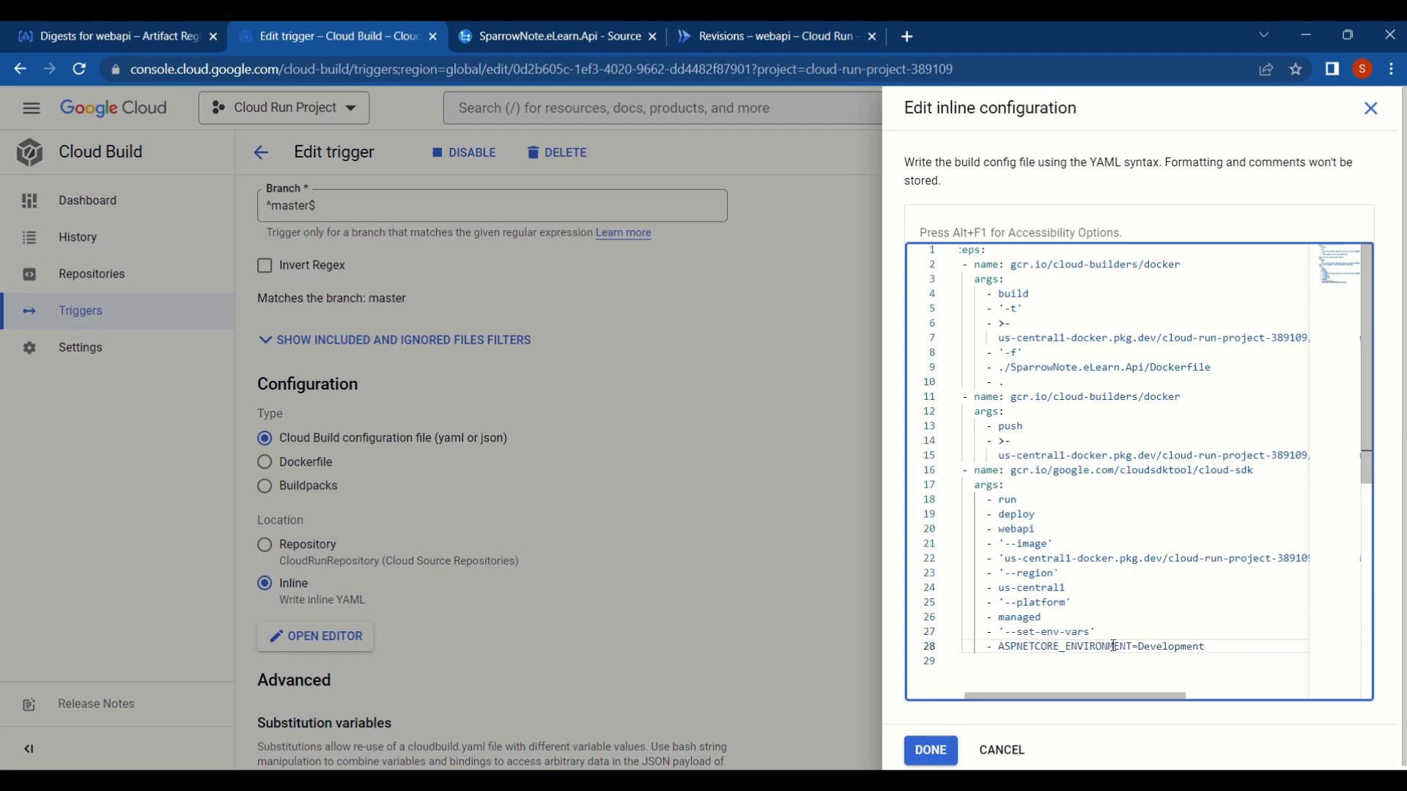
- Set the cloud-sdk step's entrypoint to gcloud, aligned with its args key
{"action": "key", "text": "Return"}
{"action": "key", "text": "BackSpace"}
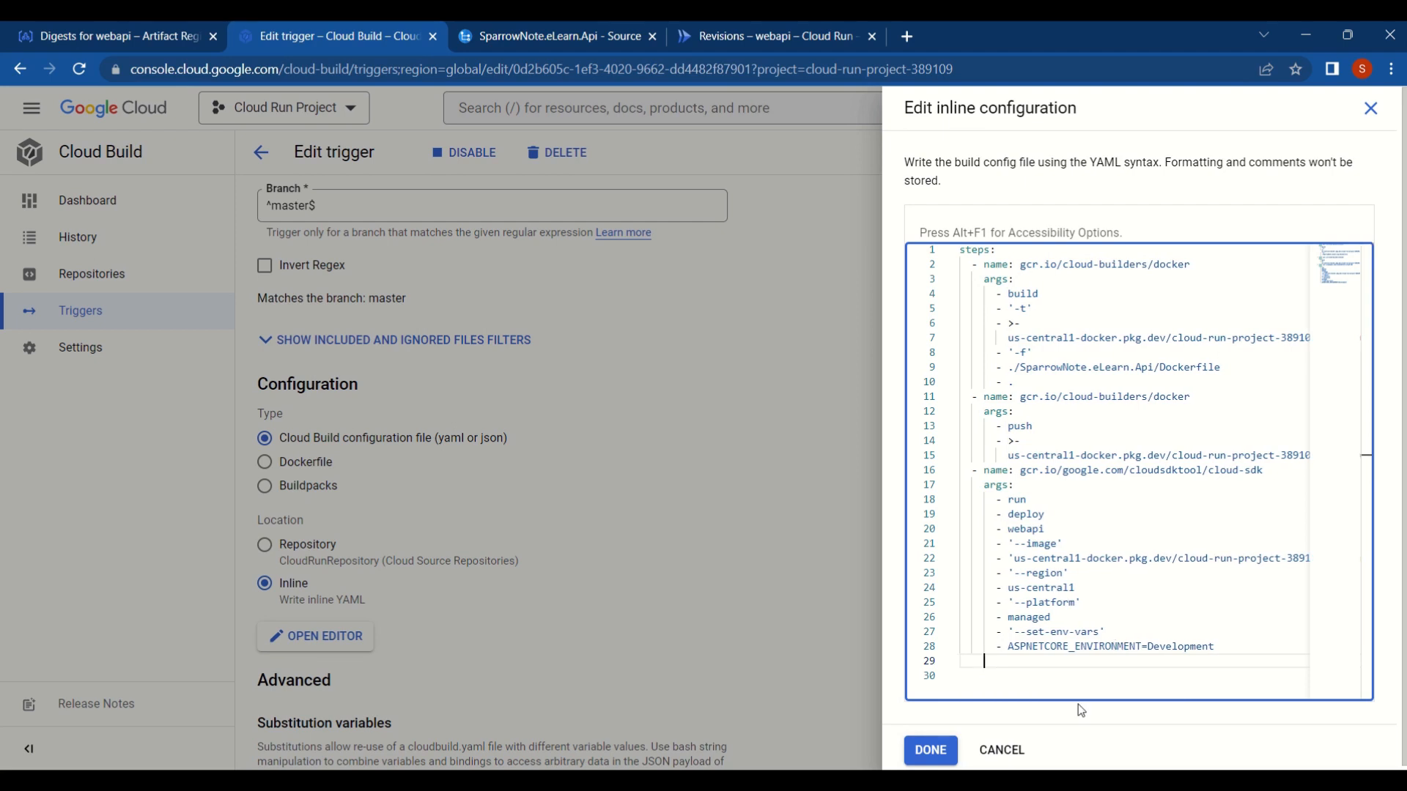
{"action": "type", "text": "entrypoint : gcloud"}
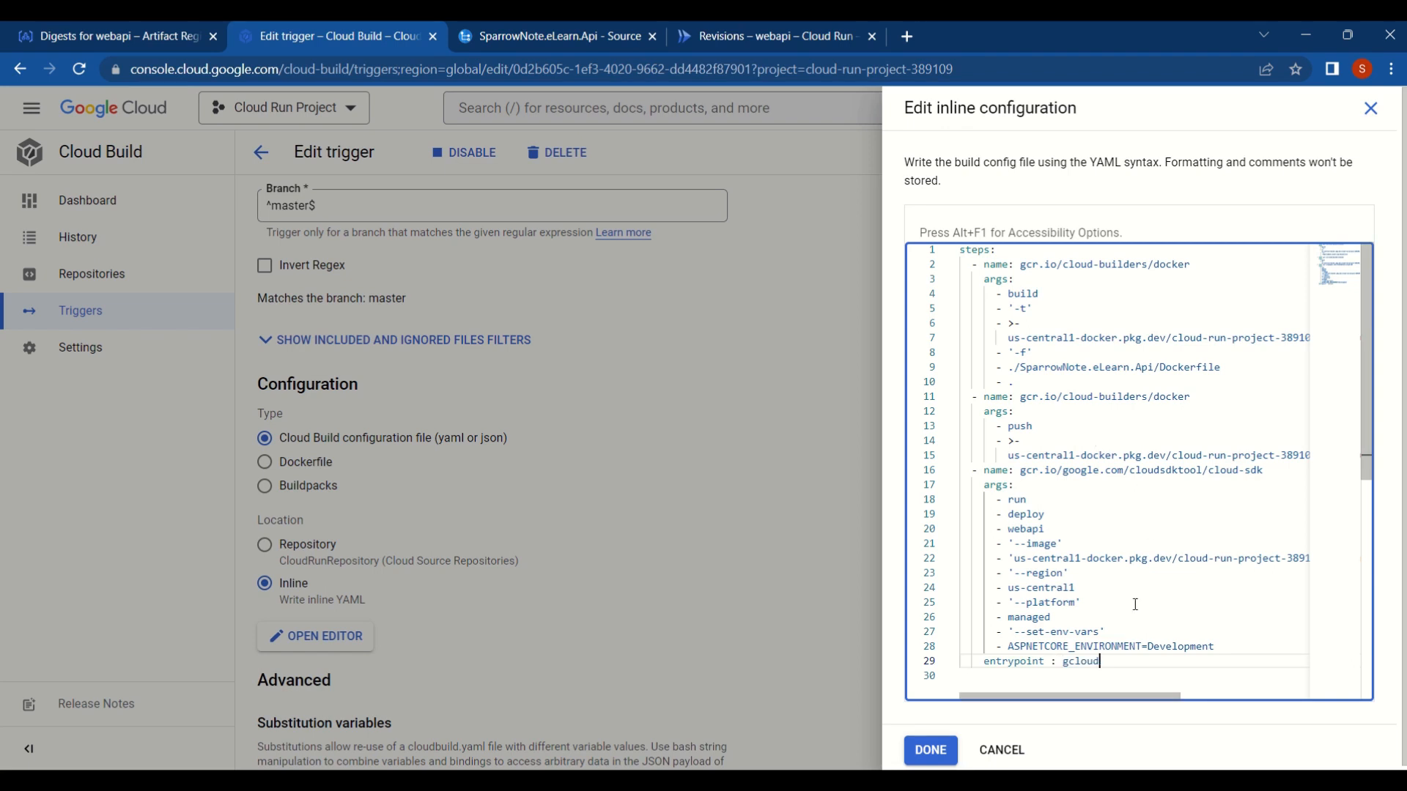
- Save the inline configuration in the trigger and run WebApiTrigger on the master branch
{"action": "left_click_drag", "start_coordinate": [1125, 696], "coordinate": [1046, 730]}
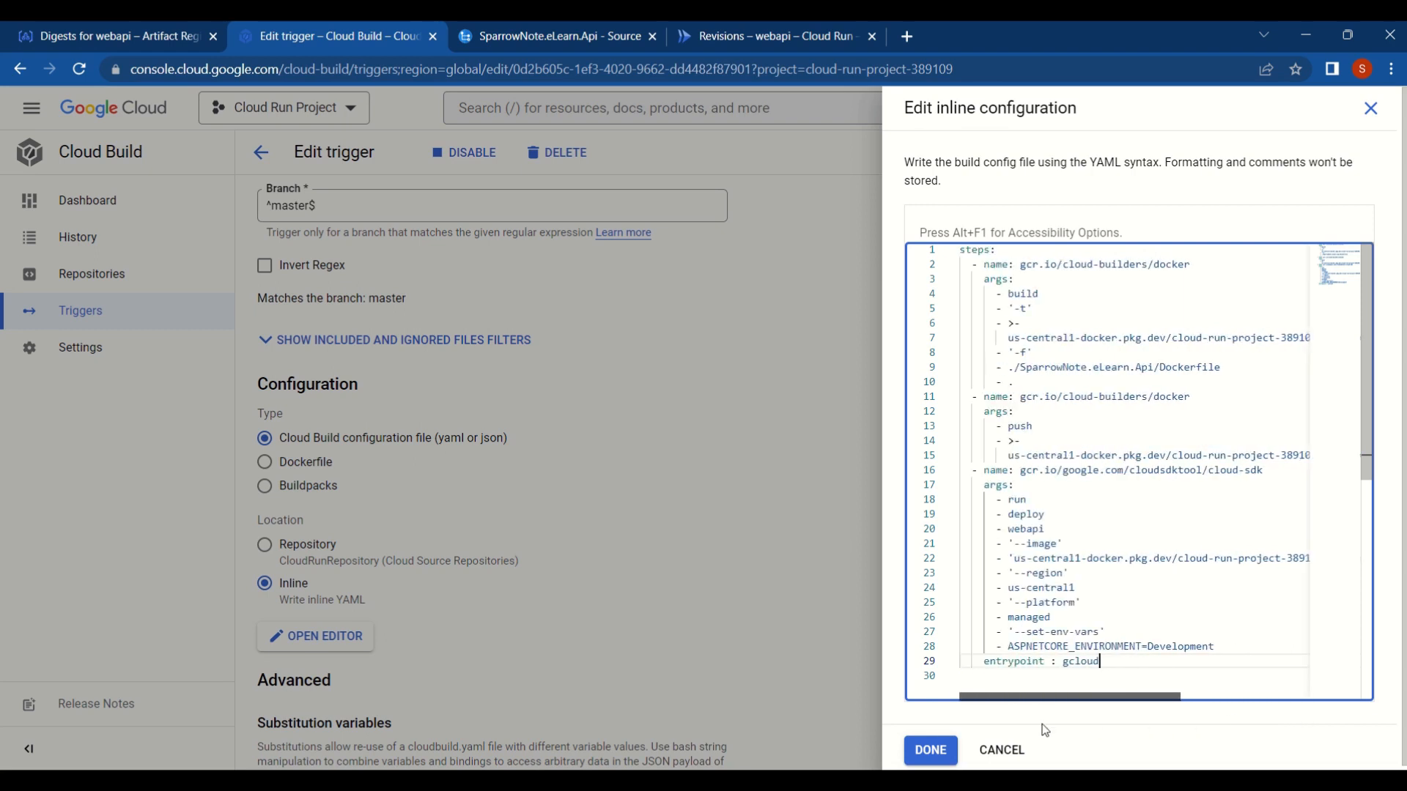
{"action": "left_click", "coordinate": [932, 759]}
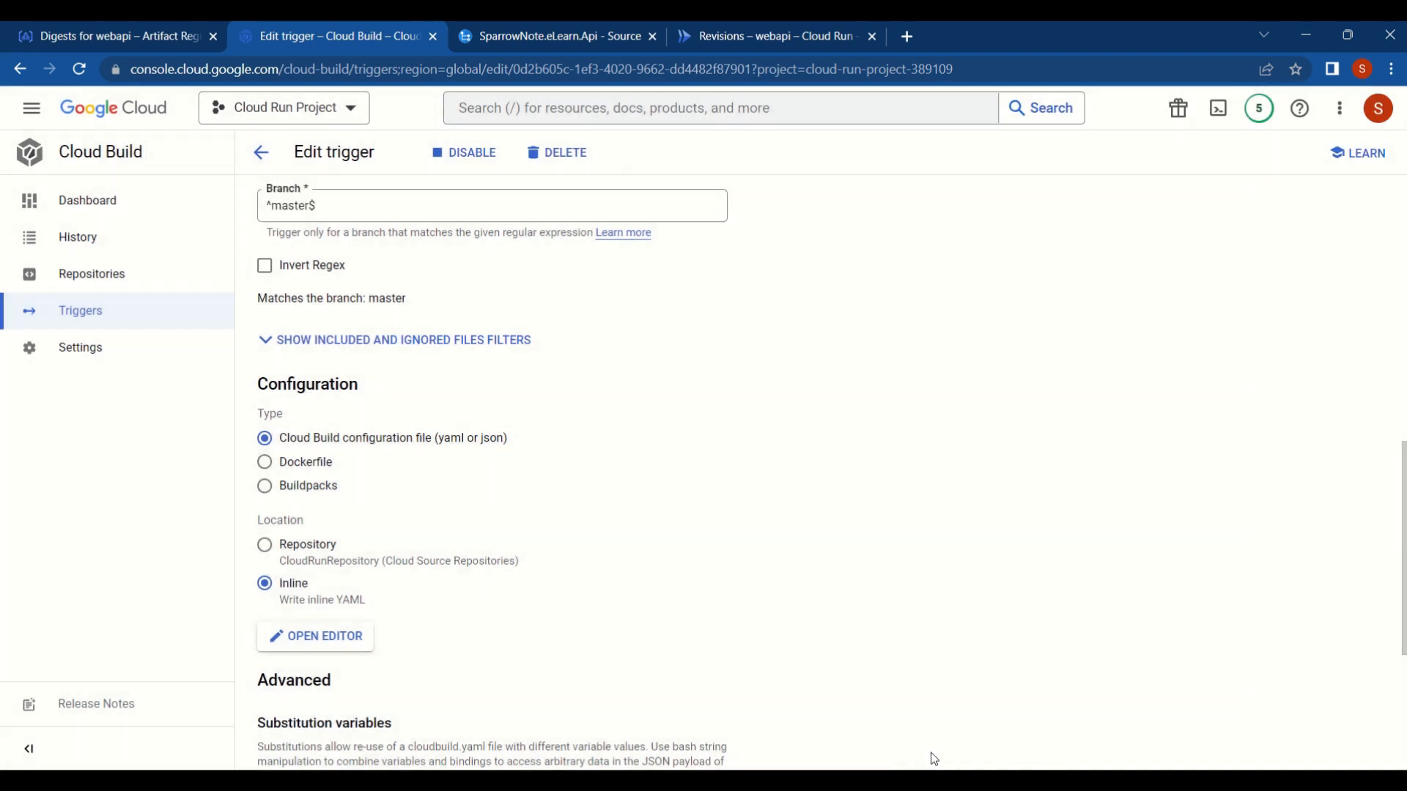
{"action": "scroll", "coordinate": [932, 760], "scroll_direction": "down", "scroll_amount": 5}
{"action": "left_click", "coordinate": [271, 732]}
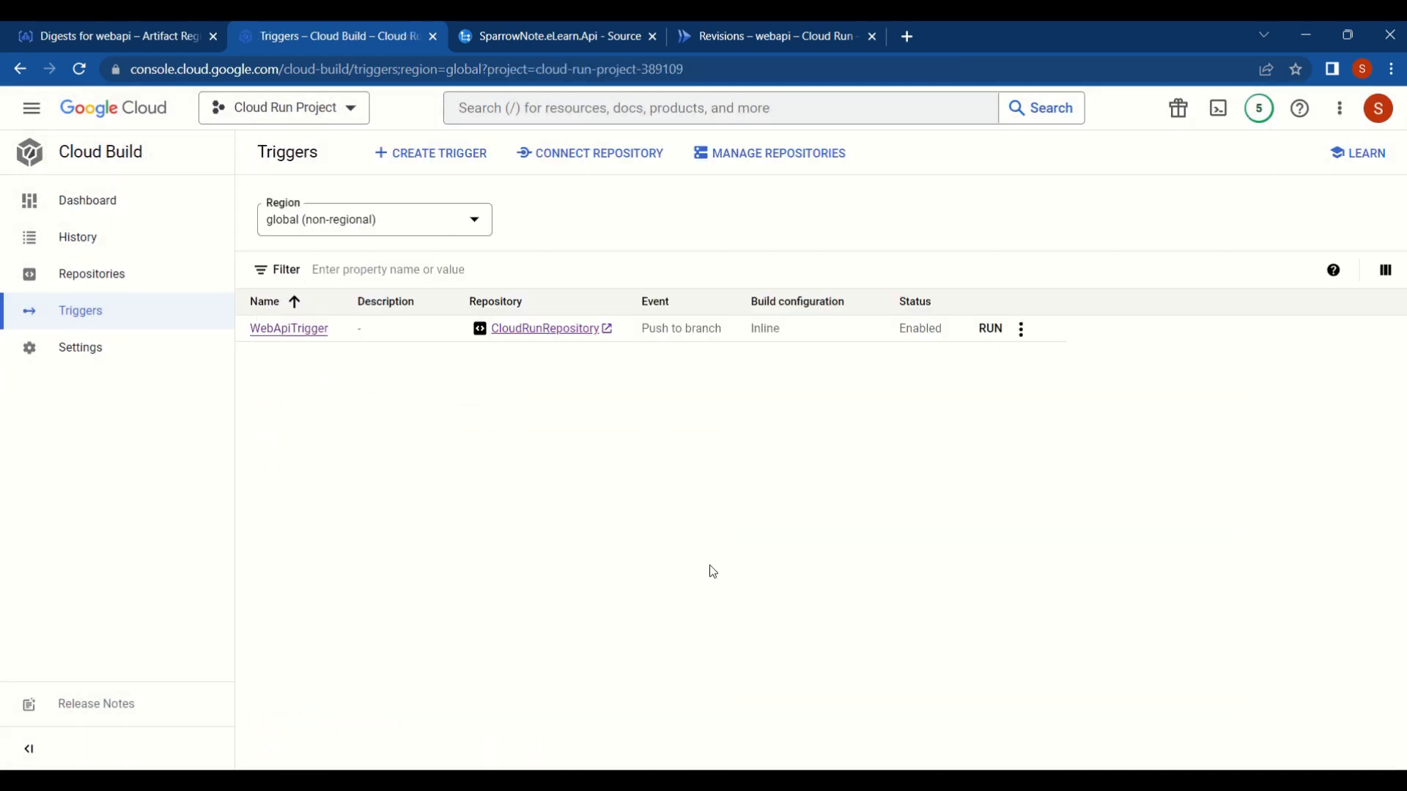
{"action": "left_click", "coordinate": [991, 331]}
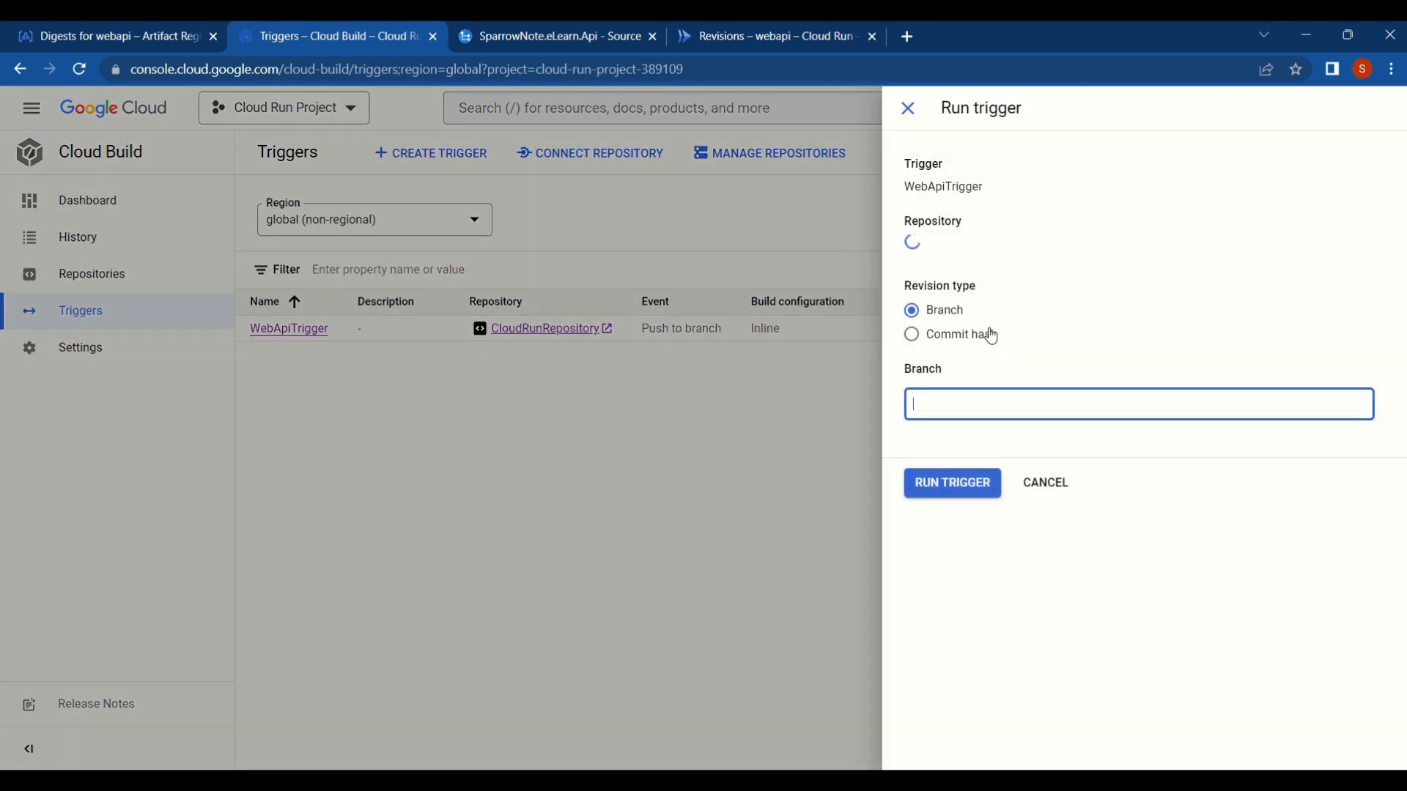
{"action": "left_click", "coordinate": [957, 486]}
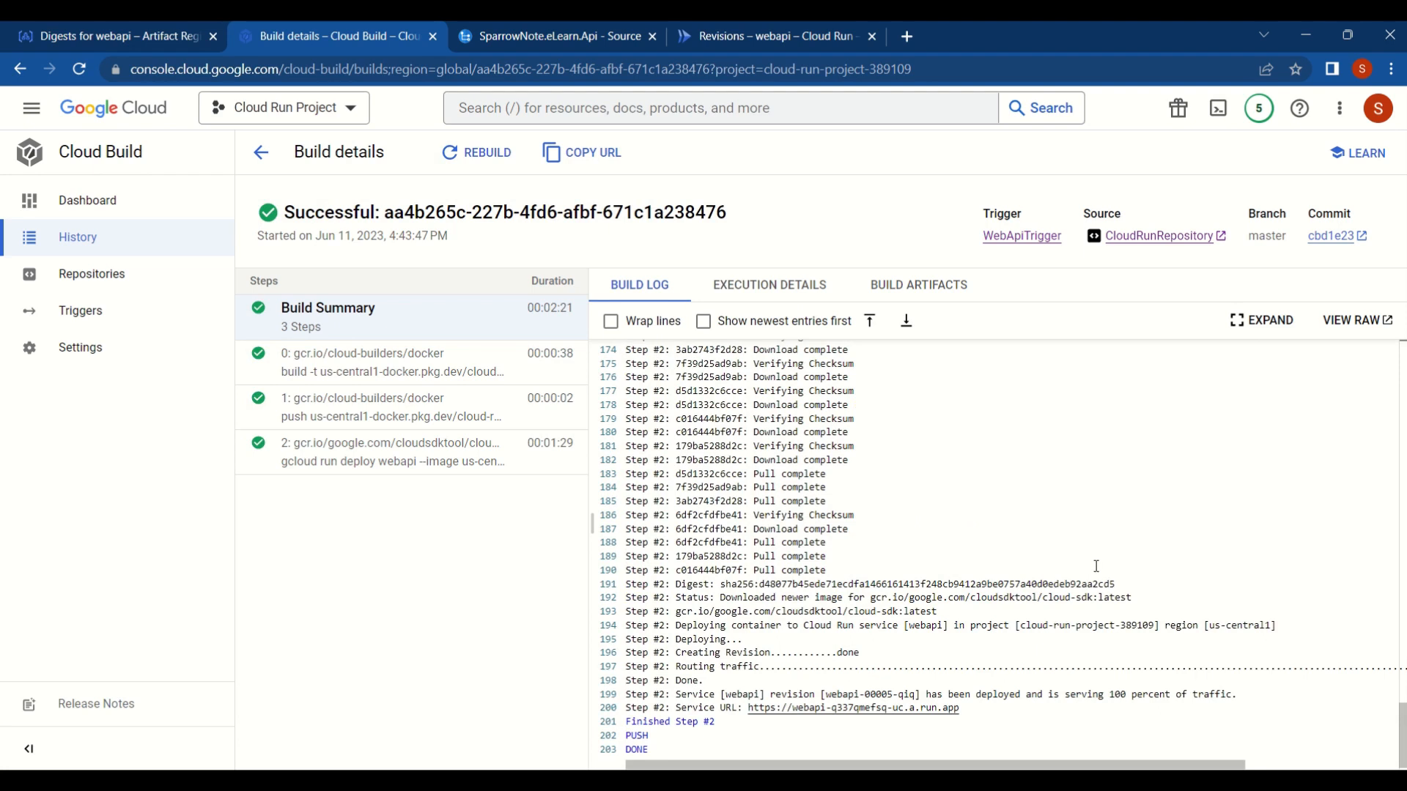
- Examine the gcloud run deploy step's log and execution details, and refresh the webapi service's revisions in Cloud Run
{"action": "left_click", "coordinate": [386, 460]}
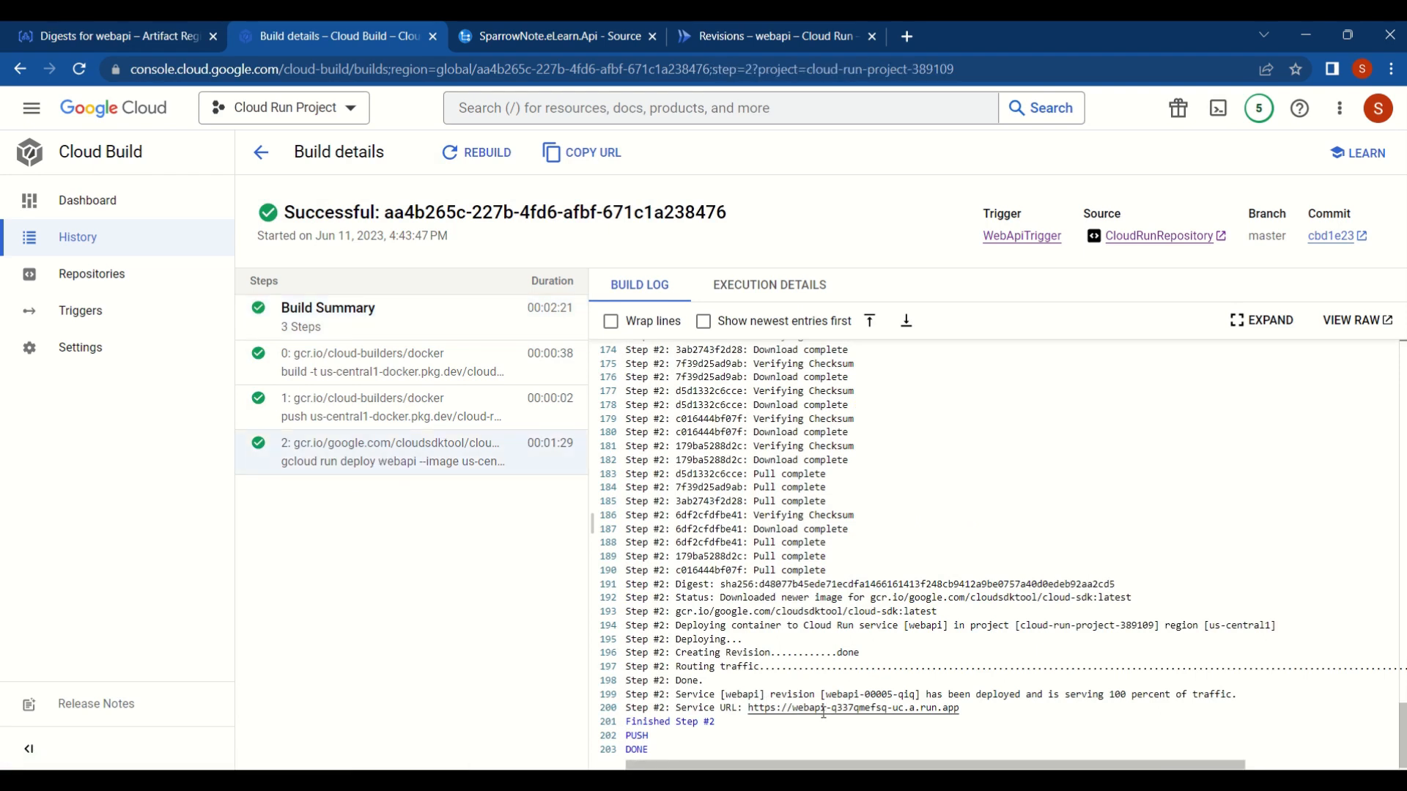
{"action": "left_click", "coordinate": [774, 292]}
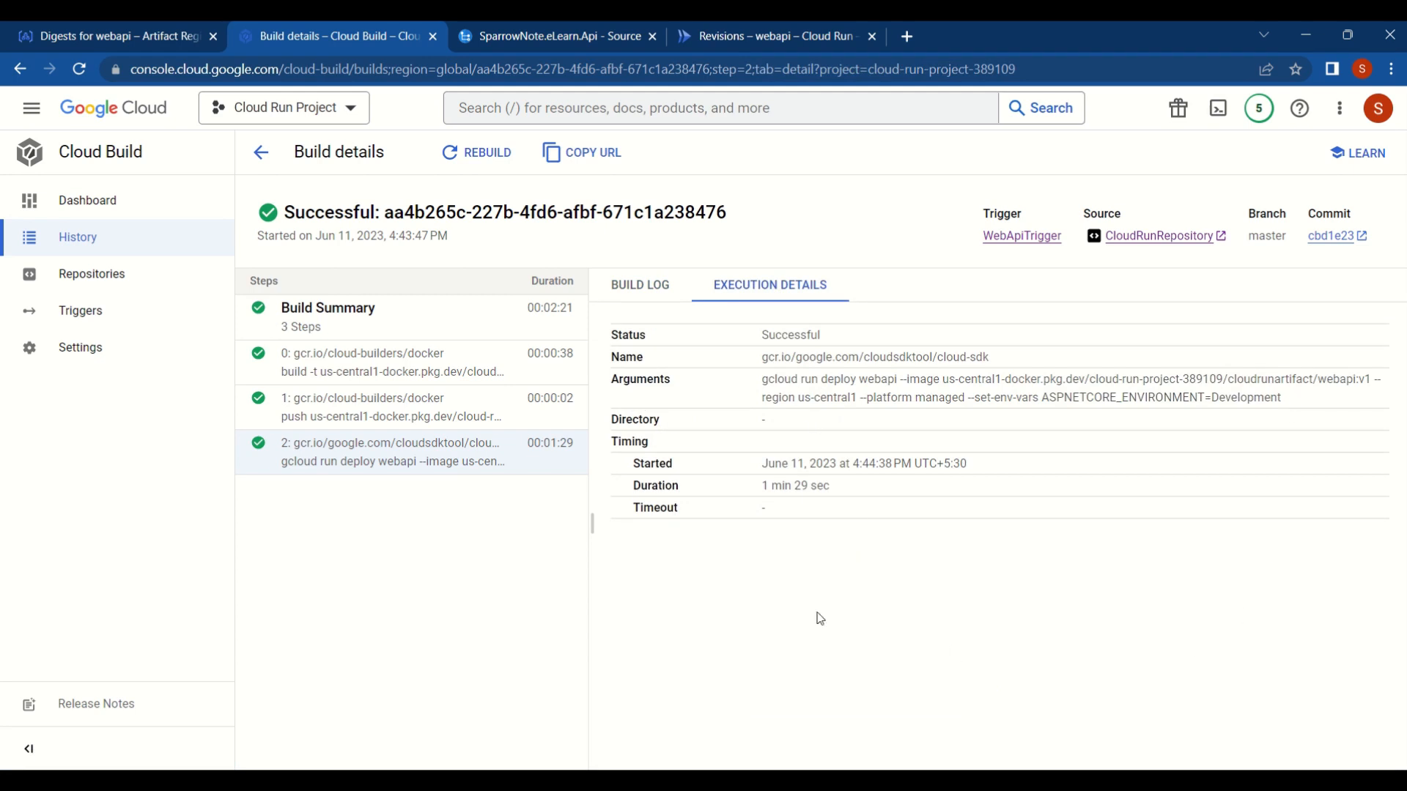
{"action": "left_click", "coordinate": [746, 38]}
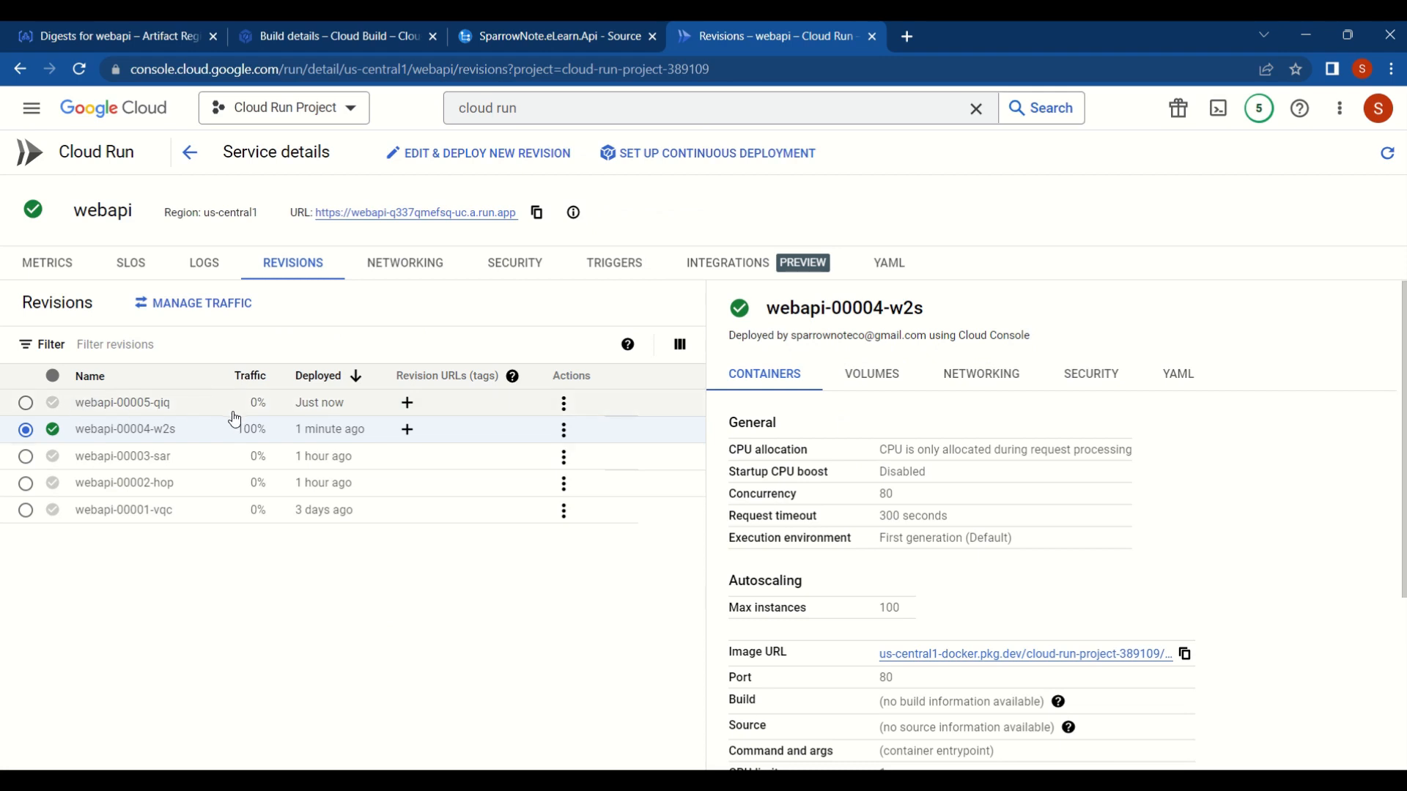
{"action": "left_click", "coordinate": [1387, 154]}
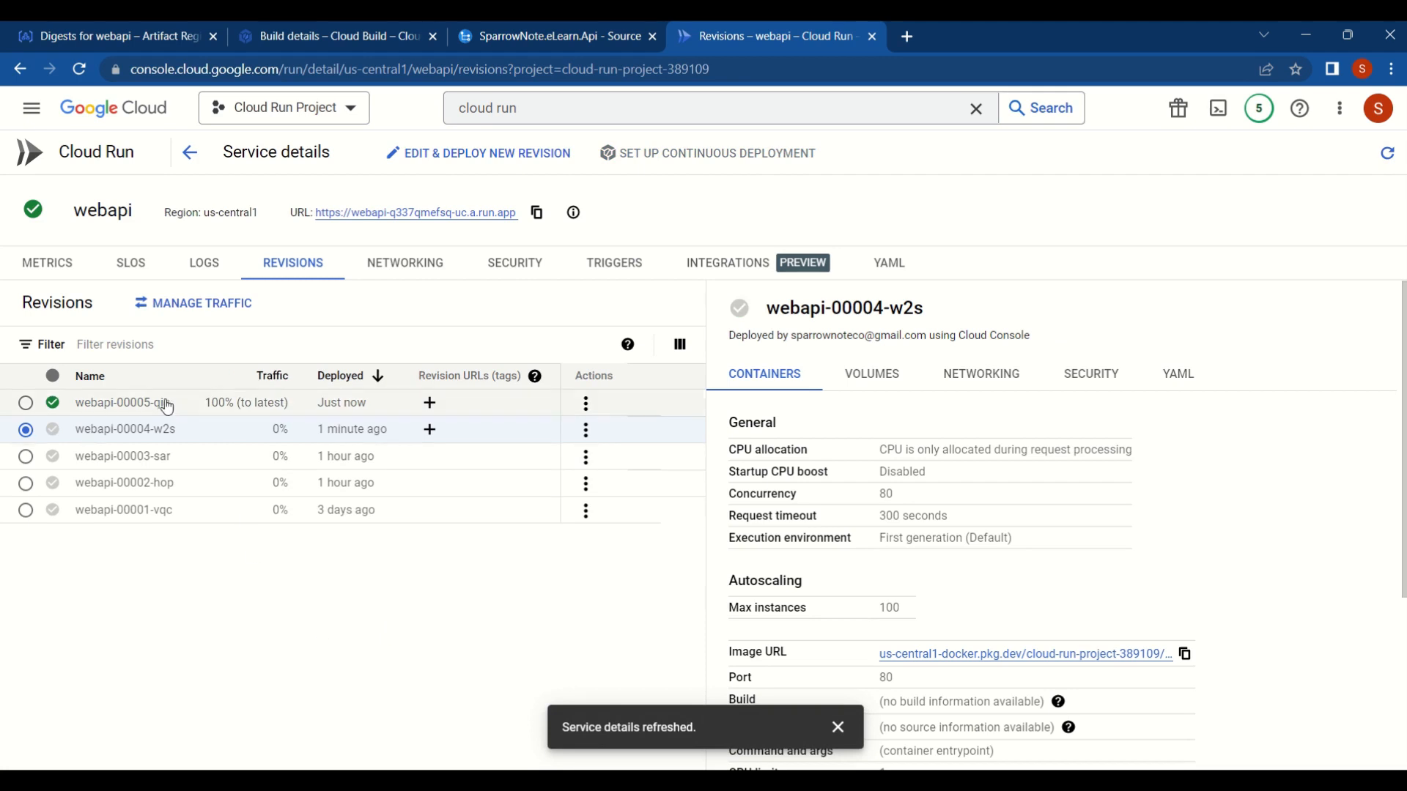
- Open the webapi service's URL from Cloud Run and load the deployed API's Swagger page
{"action": "left_click", "coordinate": [456, 214]}
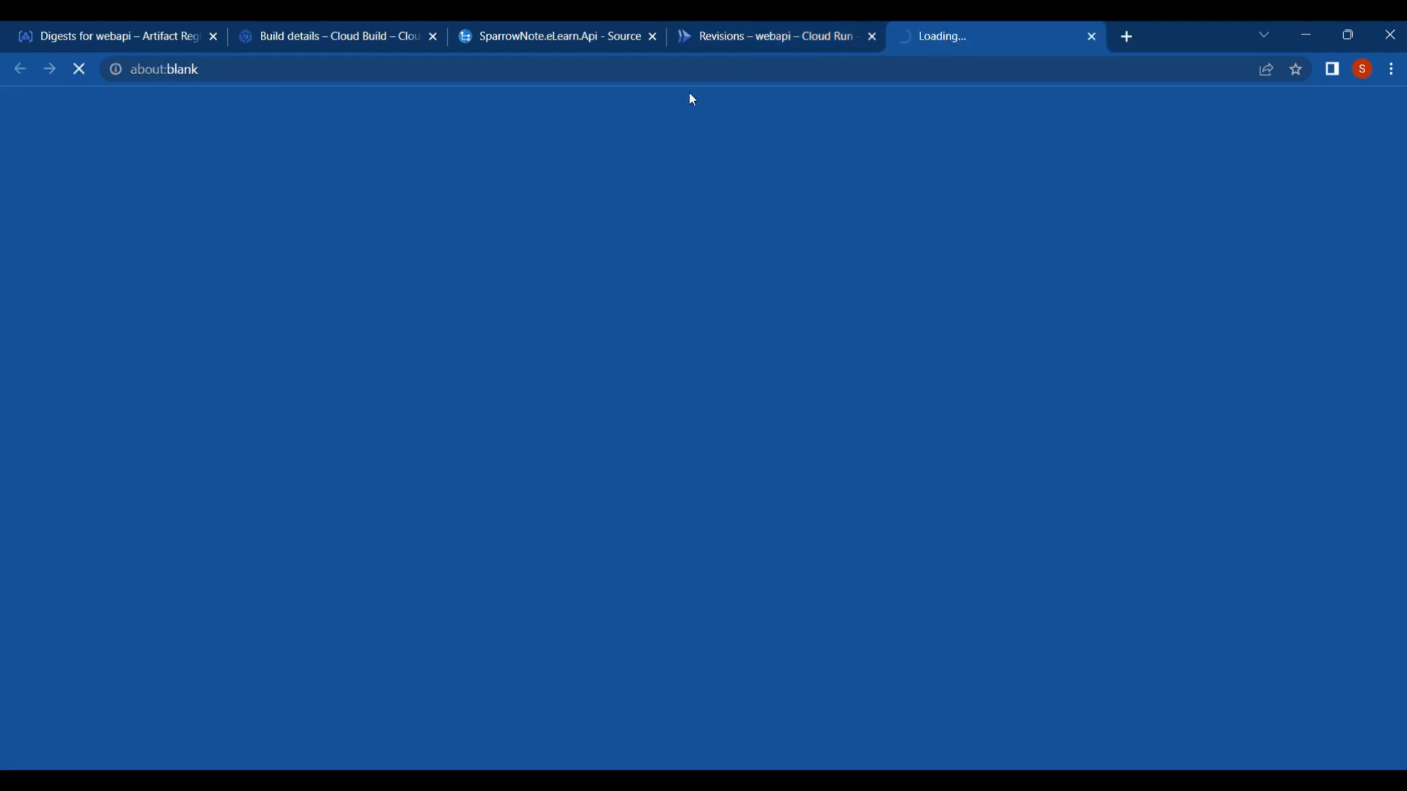
{"action": "key", "text": "Return"}
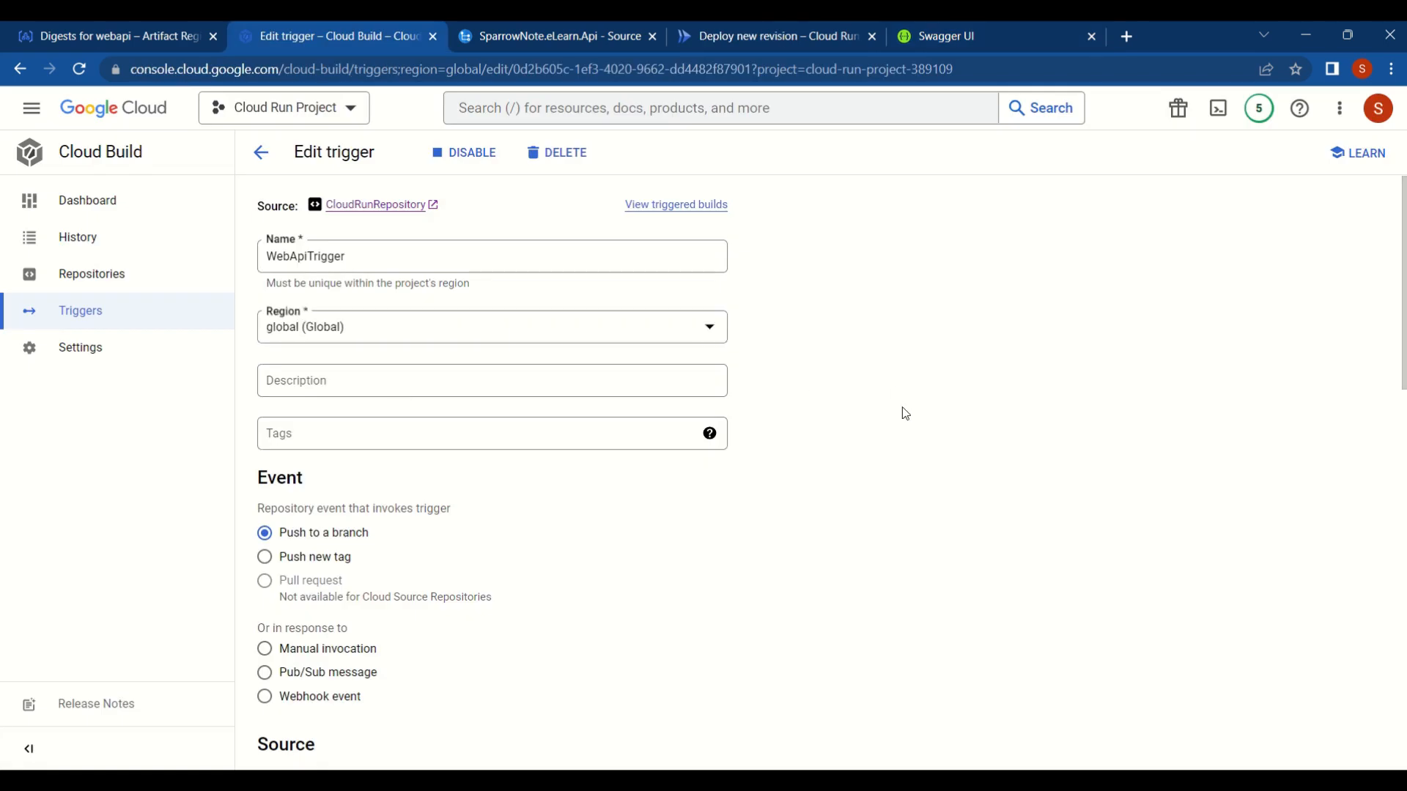
- Set WebApiTrigger's configuration location to Repository and copy the default file name cloudbuild.yaml
{"action": "scroll", "coordinate": [904, 411], "scroll_direction": "down", "scroll_amount": 5}
{"action": "scroll", "coordinate": [903, 409], "scroll_direction": "down", "scroll_amount": 4}
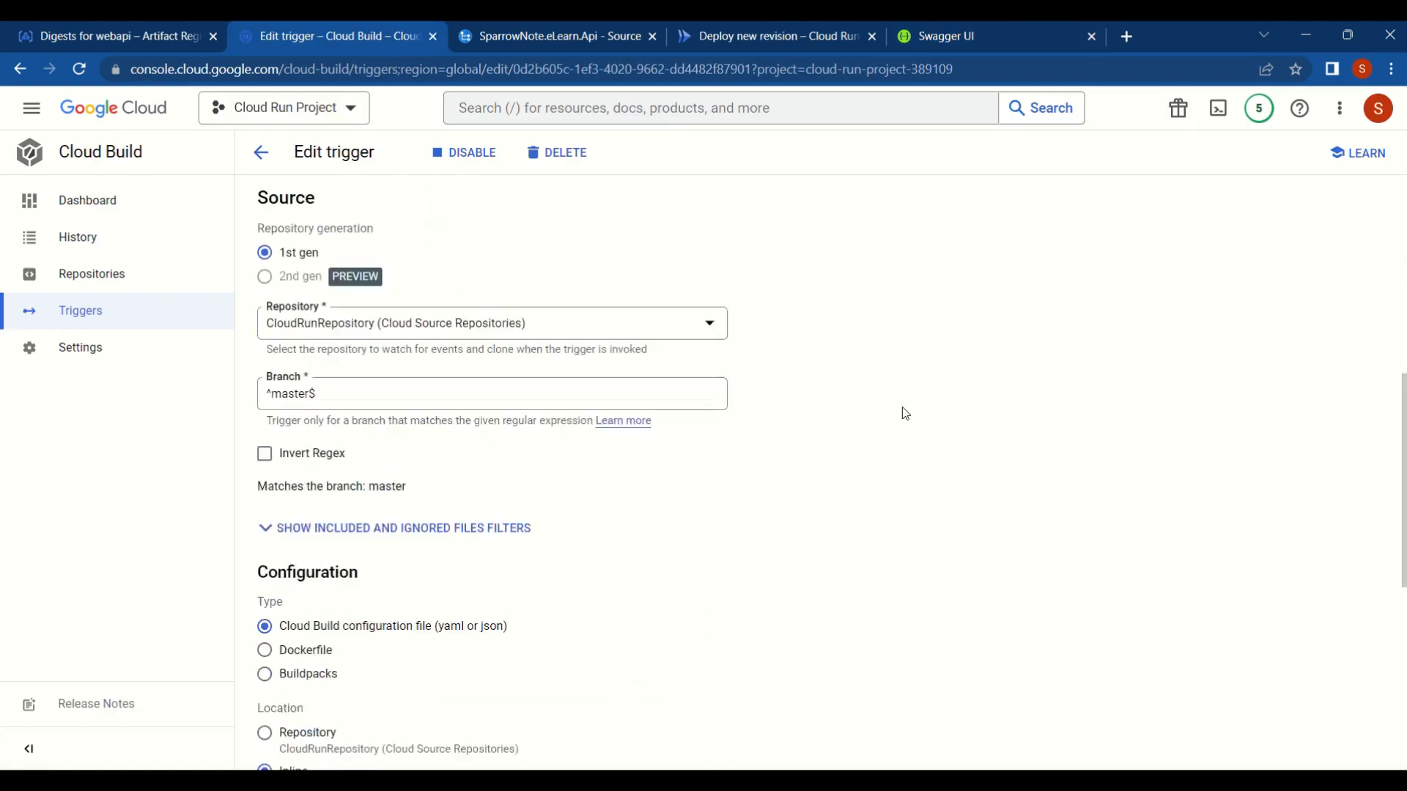
{"action": "scroll", "coordinate": [902, 410], "scroll_direction": "down", "scroll_amount": 4}
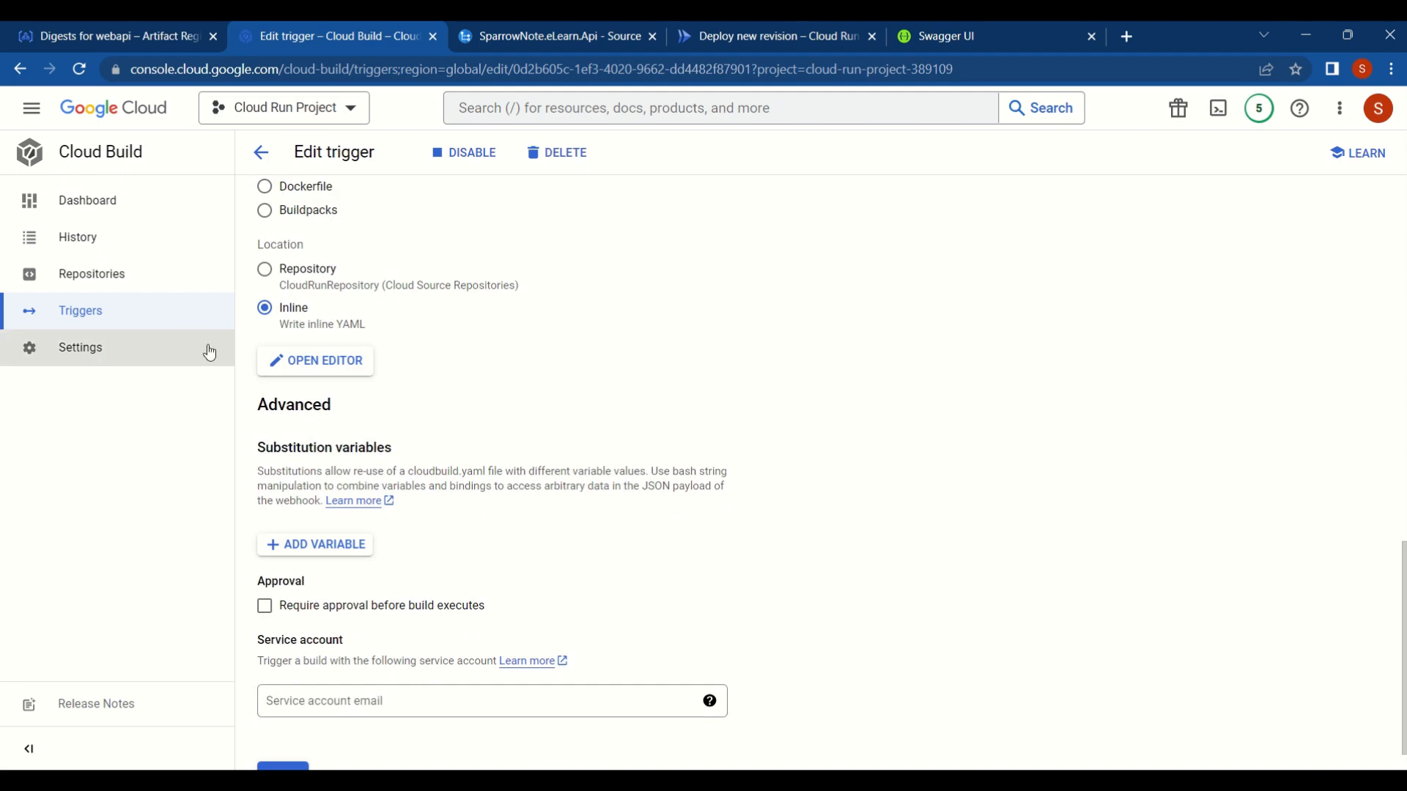
{"action": "left_click", "coordinate": [265, 271]}
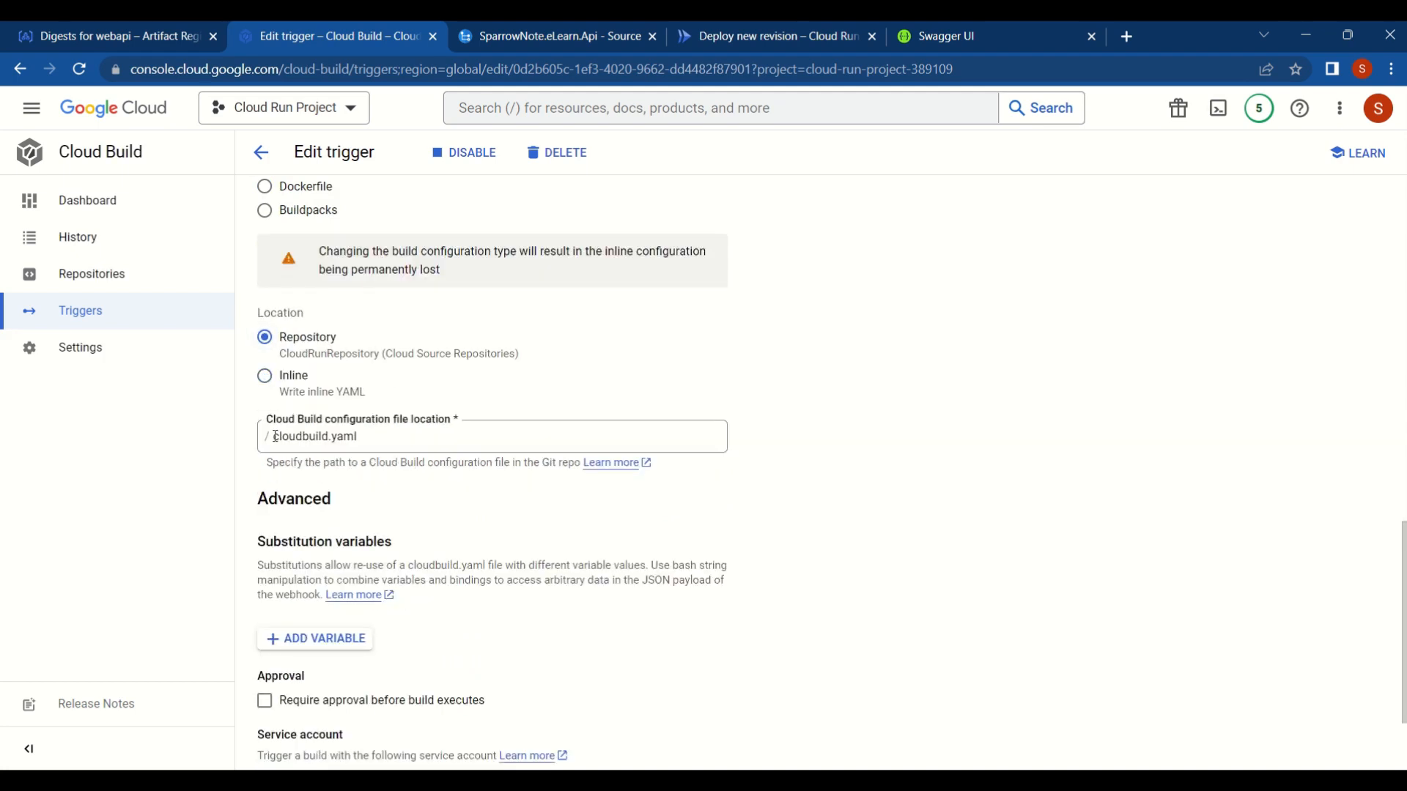
{"action": "left_click_drag", "start_coordinate": [276, 436], "coordinate": [416, 438]}
{"action": "key", "text": "ctrl+c"}
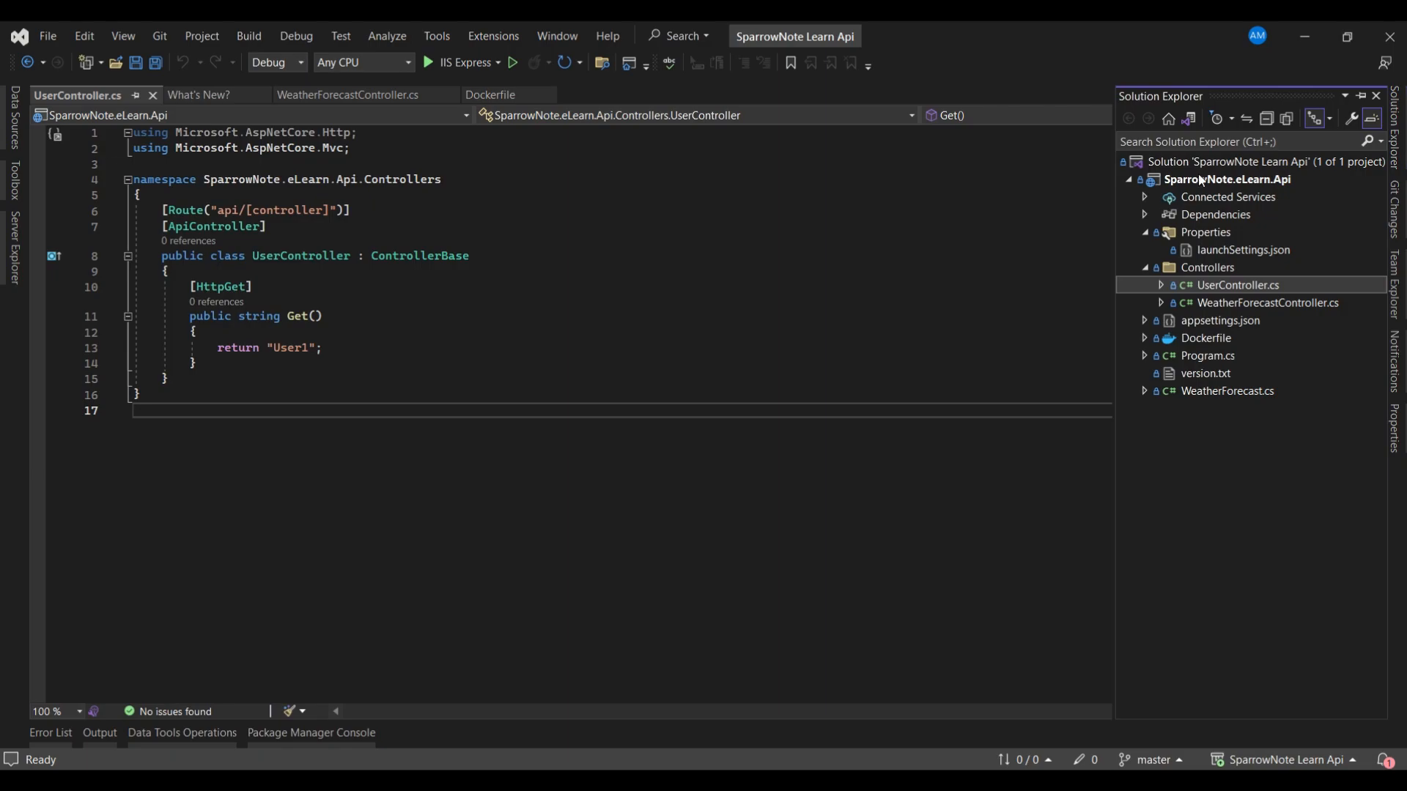
- Switch to Visual Studio and add a new item named cloudbuild.yaml to the SparrowNote.eLearn.Api project
{"action": "left_click", "coordinate": [1202, 180]}
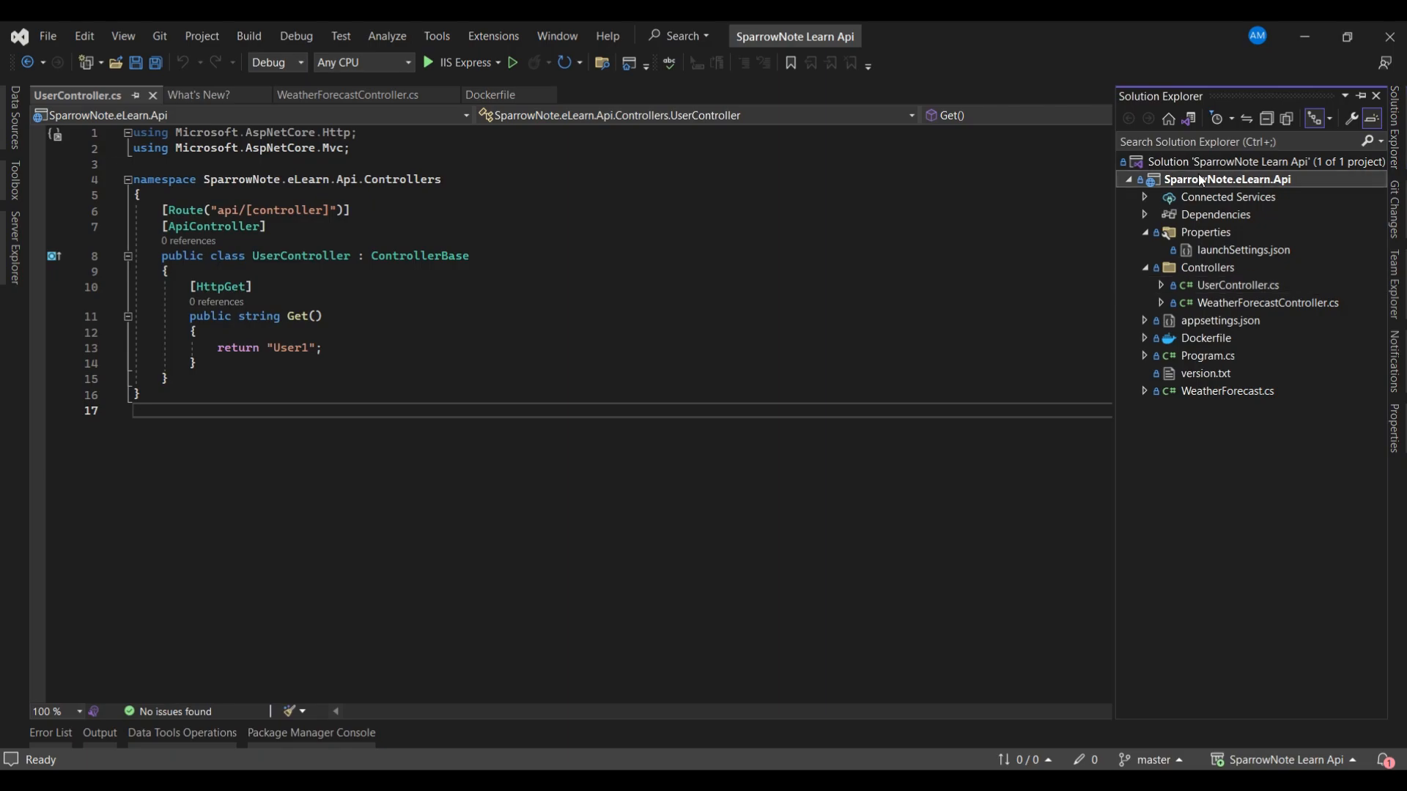
{"action": "right_click", "coordinate": [1200, 180]}
{"action": "mouse_move", "coordinate": [1196, 345]}
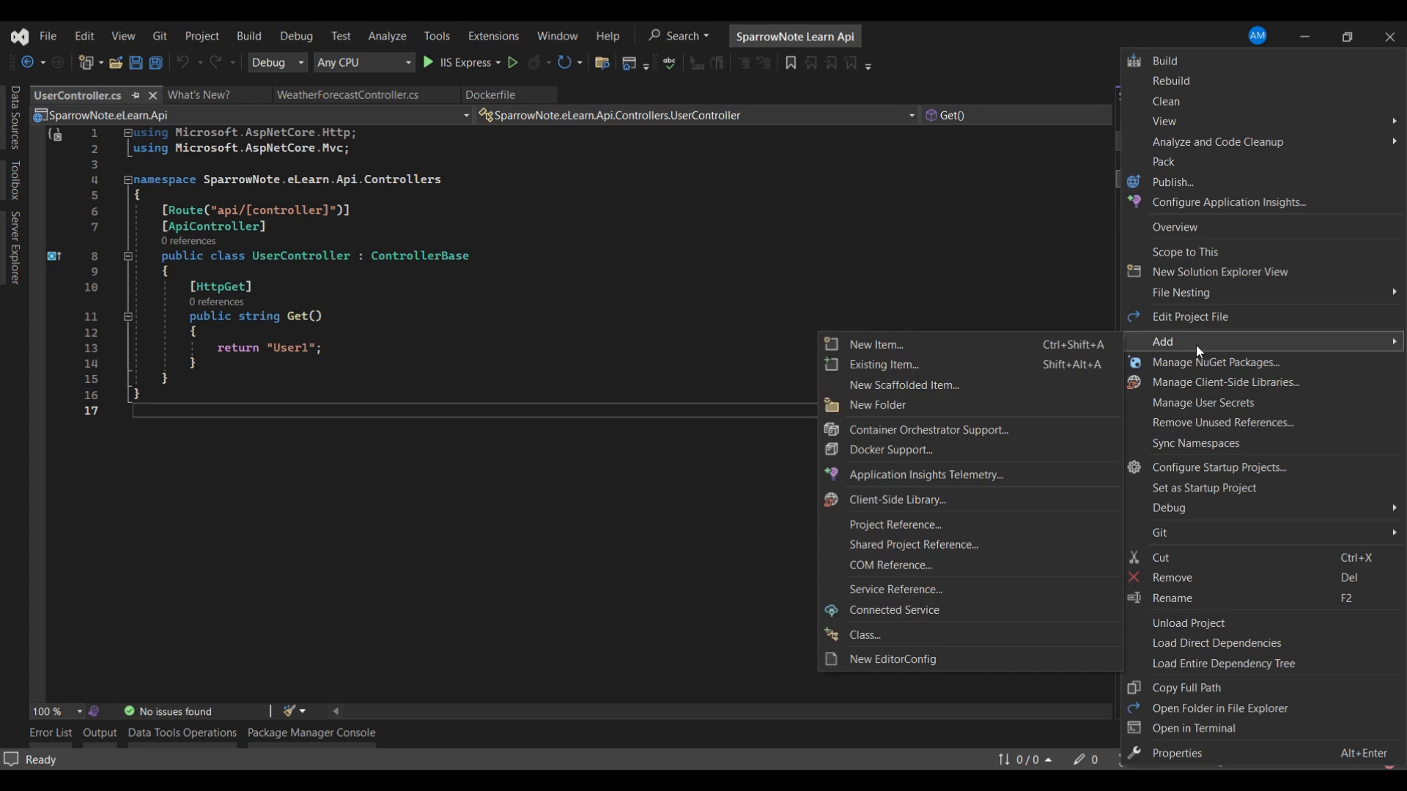
{"action": "left_click", "coordinate": [881, 345]}
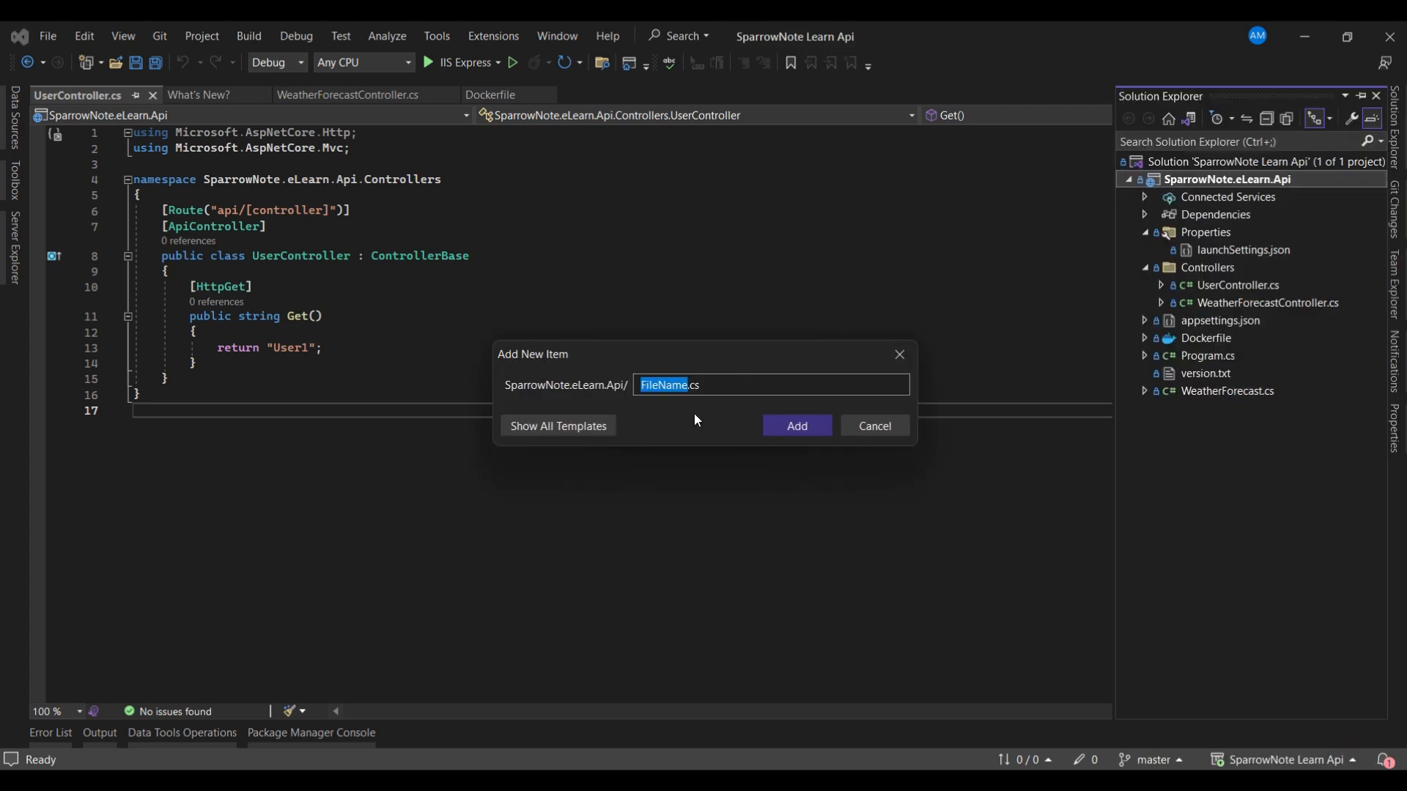
{"action": "key", "text": "ctrl+a"}
{"action": "key", "text": "ctrl+v"}
{"action": "left_click", "coordinate": [793, 437]}
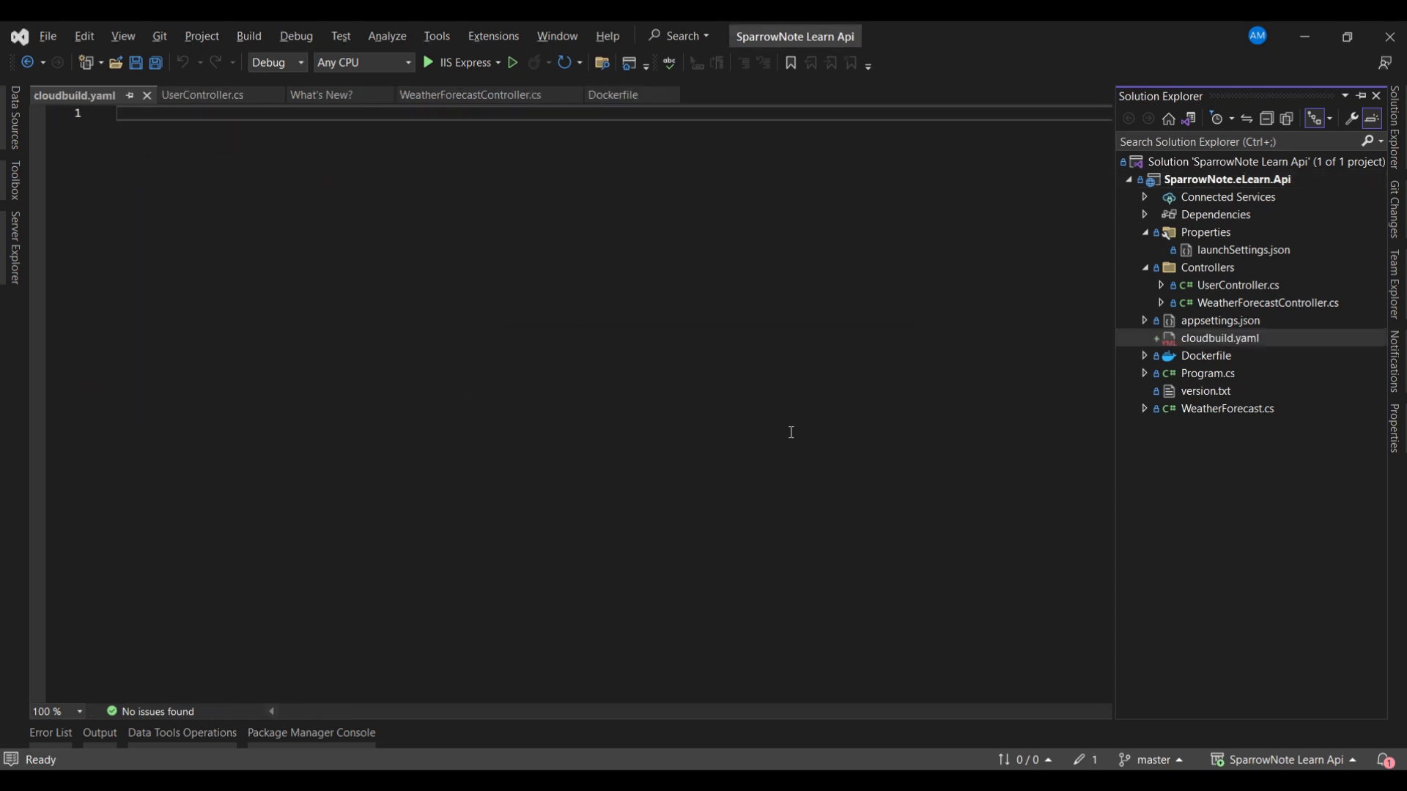
- Copy the trigger's entire inline YAML configuration from Cloud Build into the empty cloudbuild.yaml file in Visual Studio
{"action": "key", "text": "alt+Tab"}
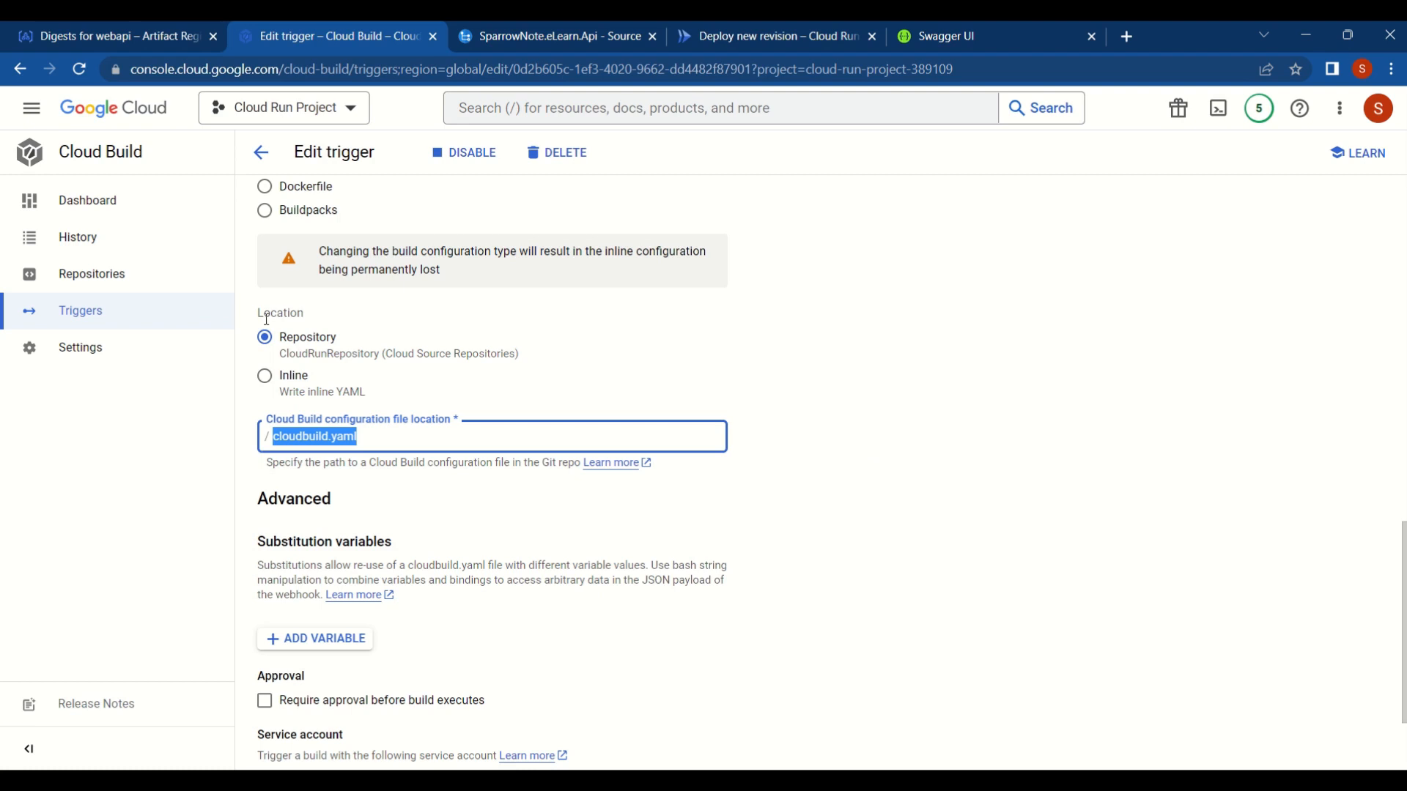
{"action": "left_click", "coordinate": [266, 375]}
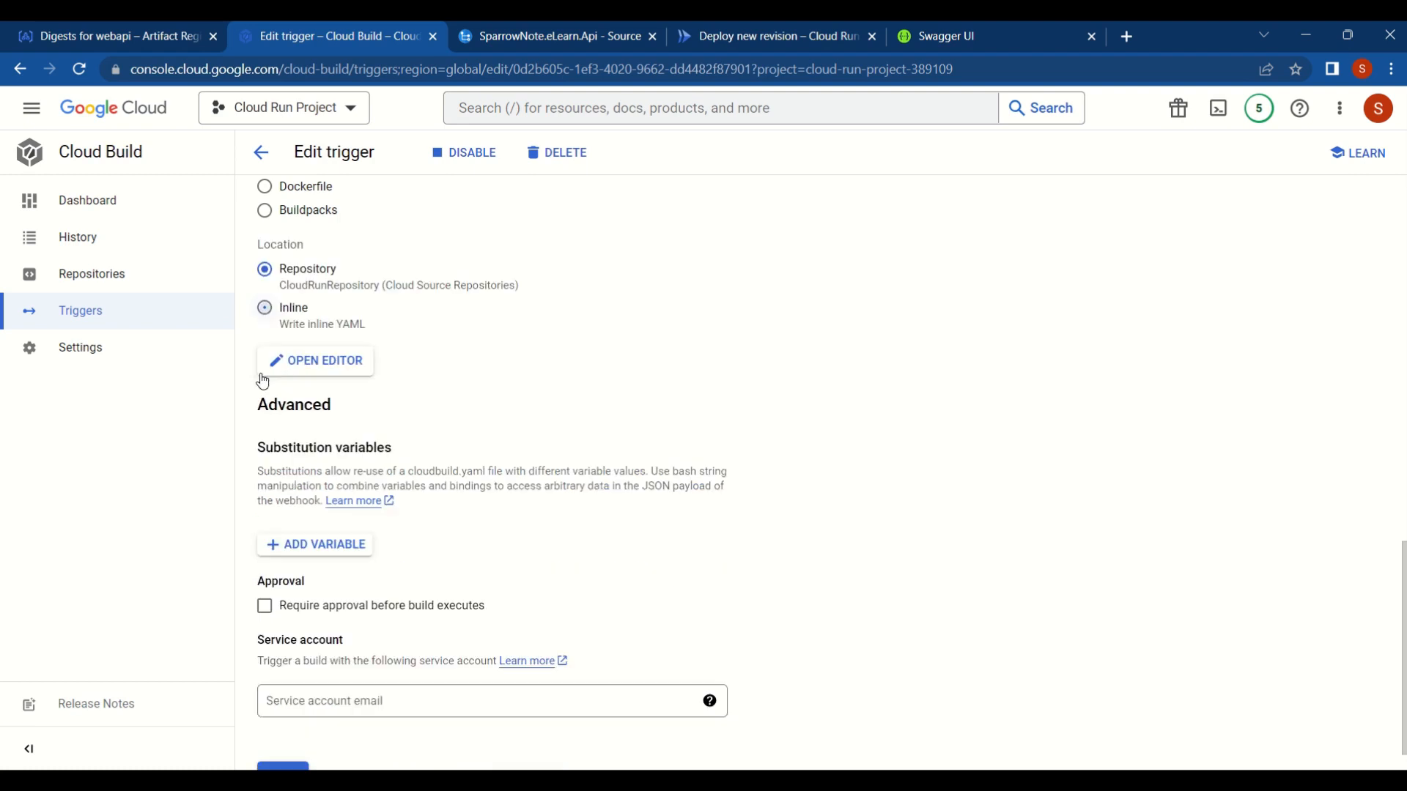
{"action": "left_click", "coordinate": [331, 362]}
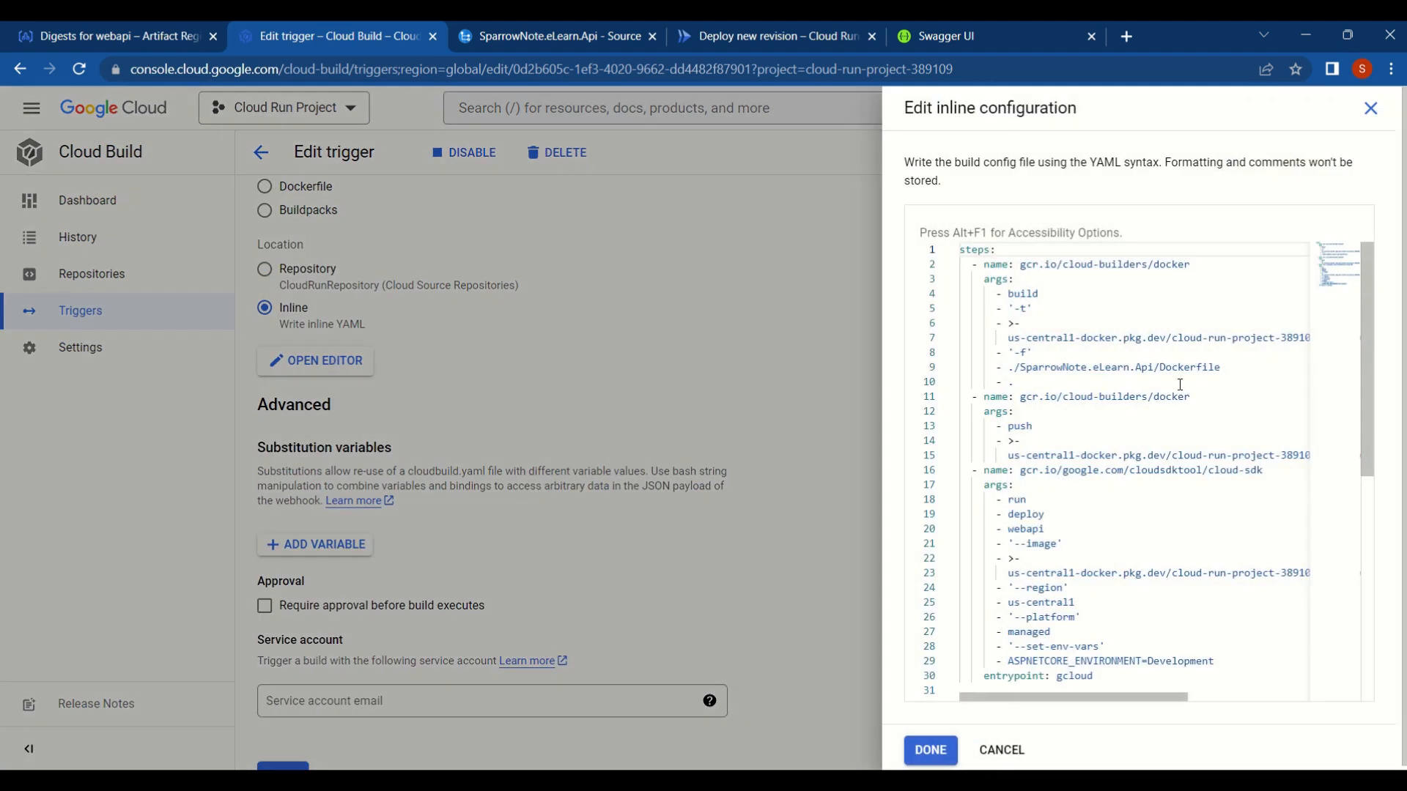
{"action": "left_click", "coordinate": [1180, 384]}
{"action": "key", "text": "ctrl+a"}
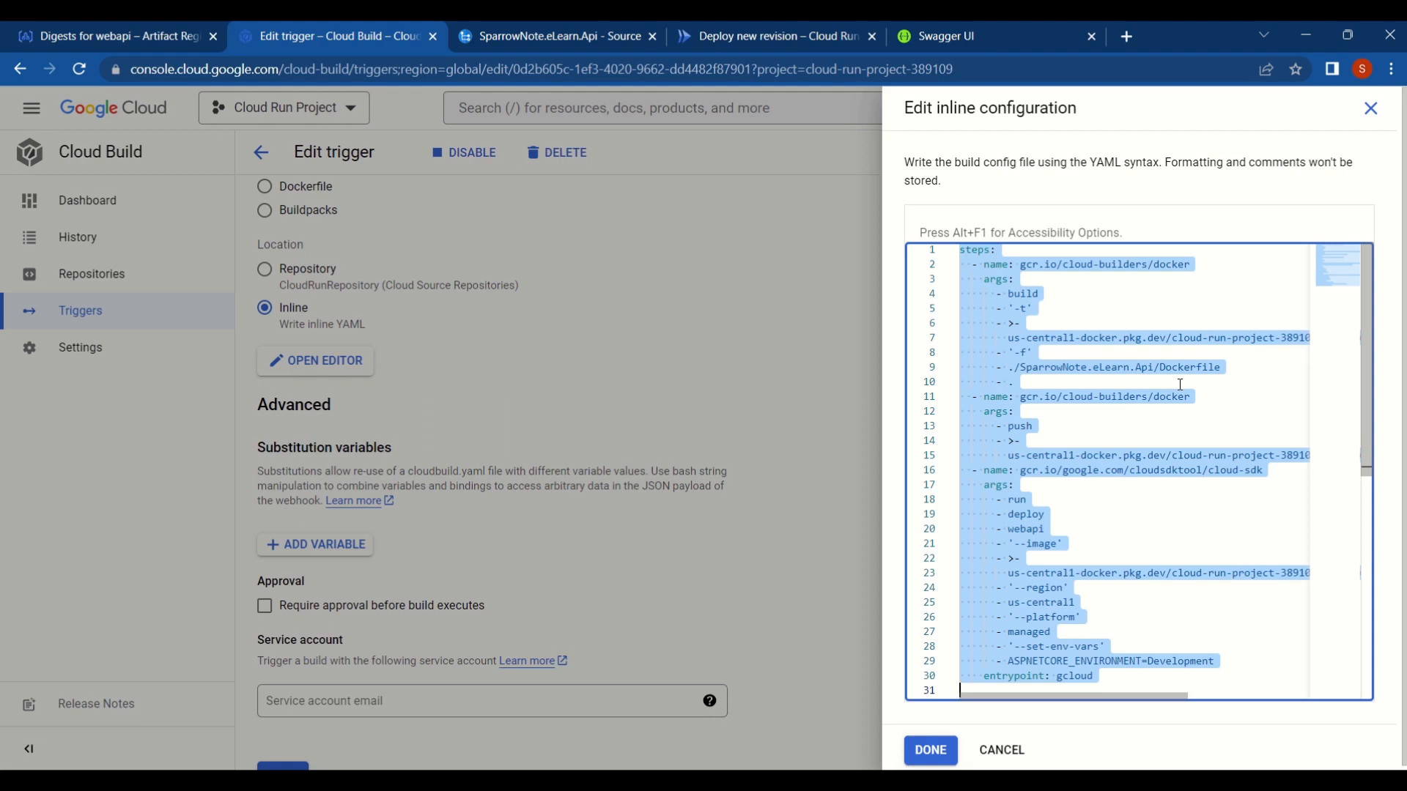
{"action": "key", "text": "ctrl+c"}
{"action": "key", "text": "alt+Tab"}
{"action": "key", "text": "ctrl+v"}
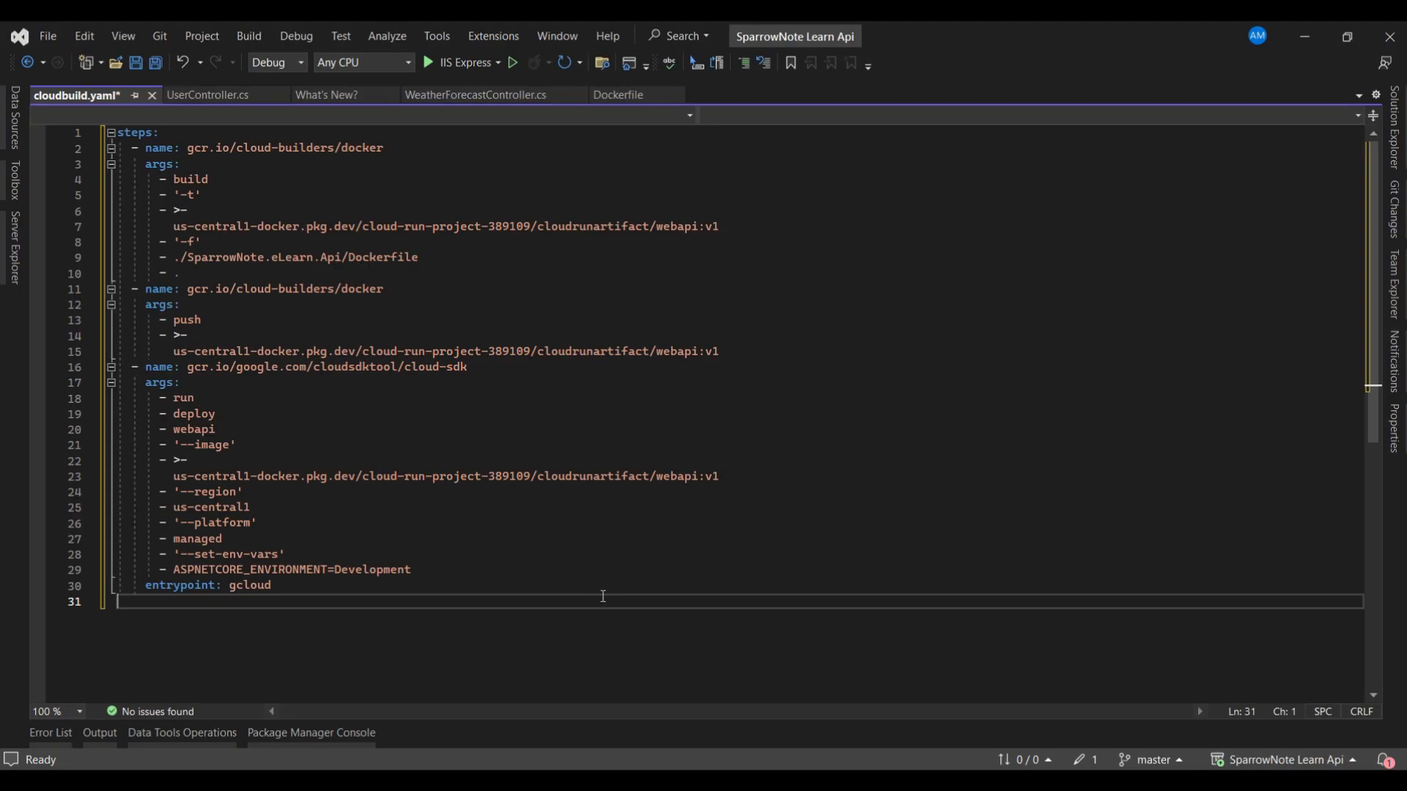
- Back in the browser, set the trigger's configuration location to Repository and copy the SparrowNote.eLearn.Api directory name from Cloud Source Repositories
{"action": "key", "text": "alt+Tab"}
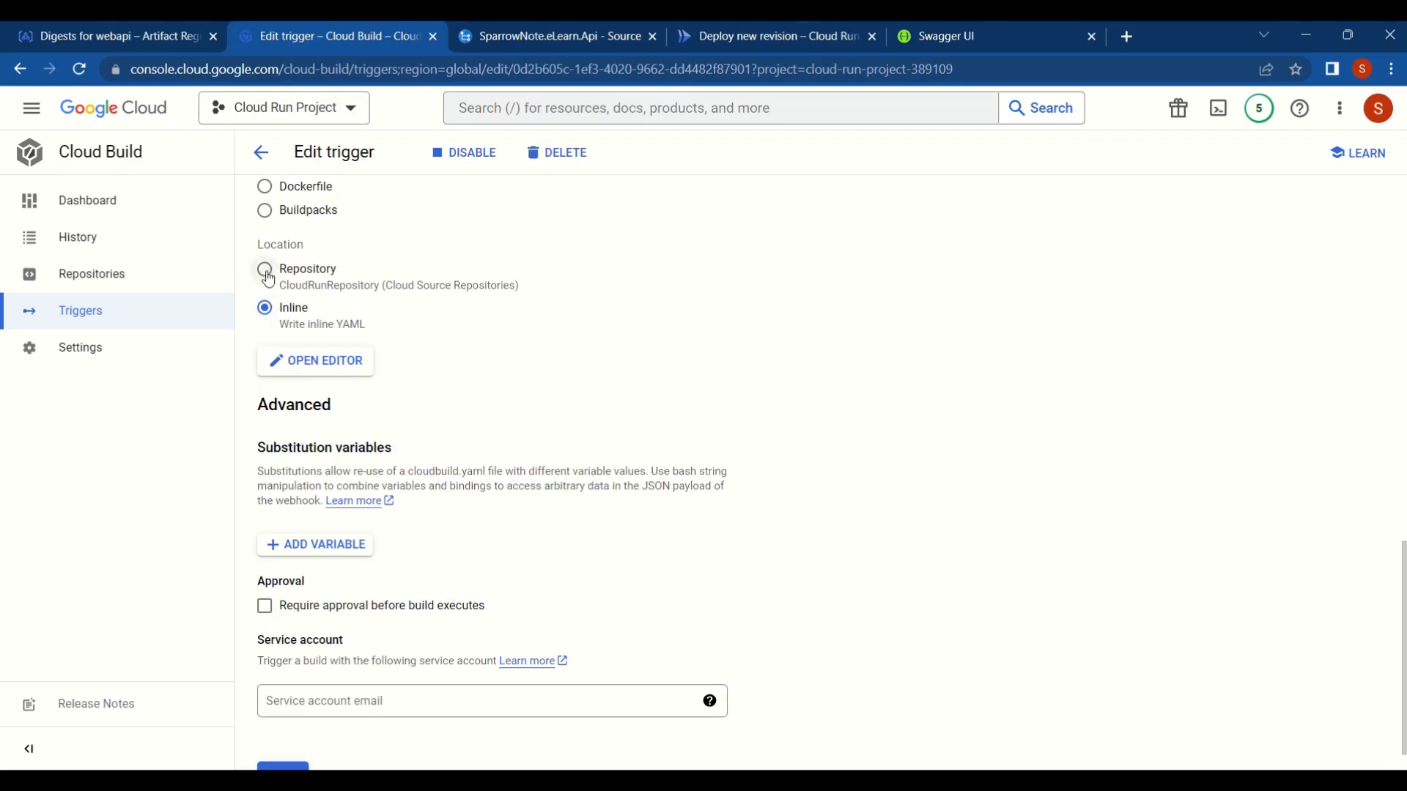
{"action": "left_click", "coordinate": [265, 269]}
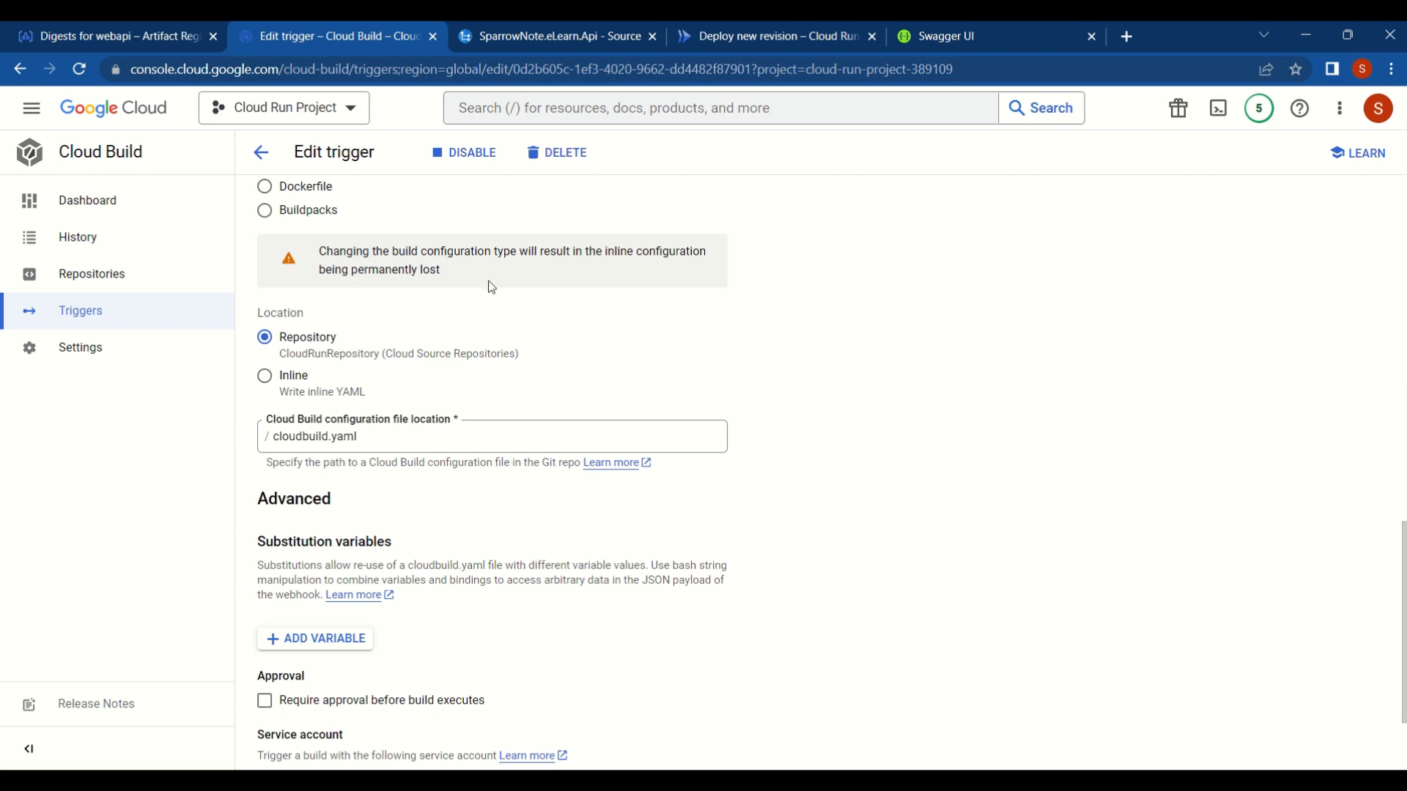
{"action": "left_click", "coordinate": [512, 36]}
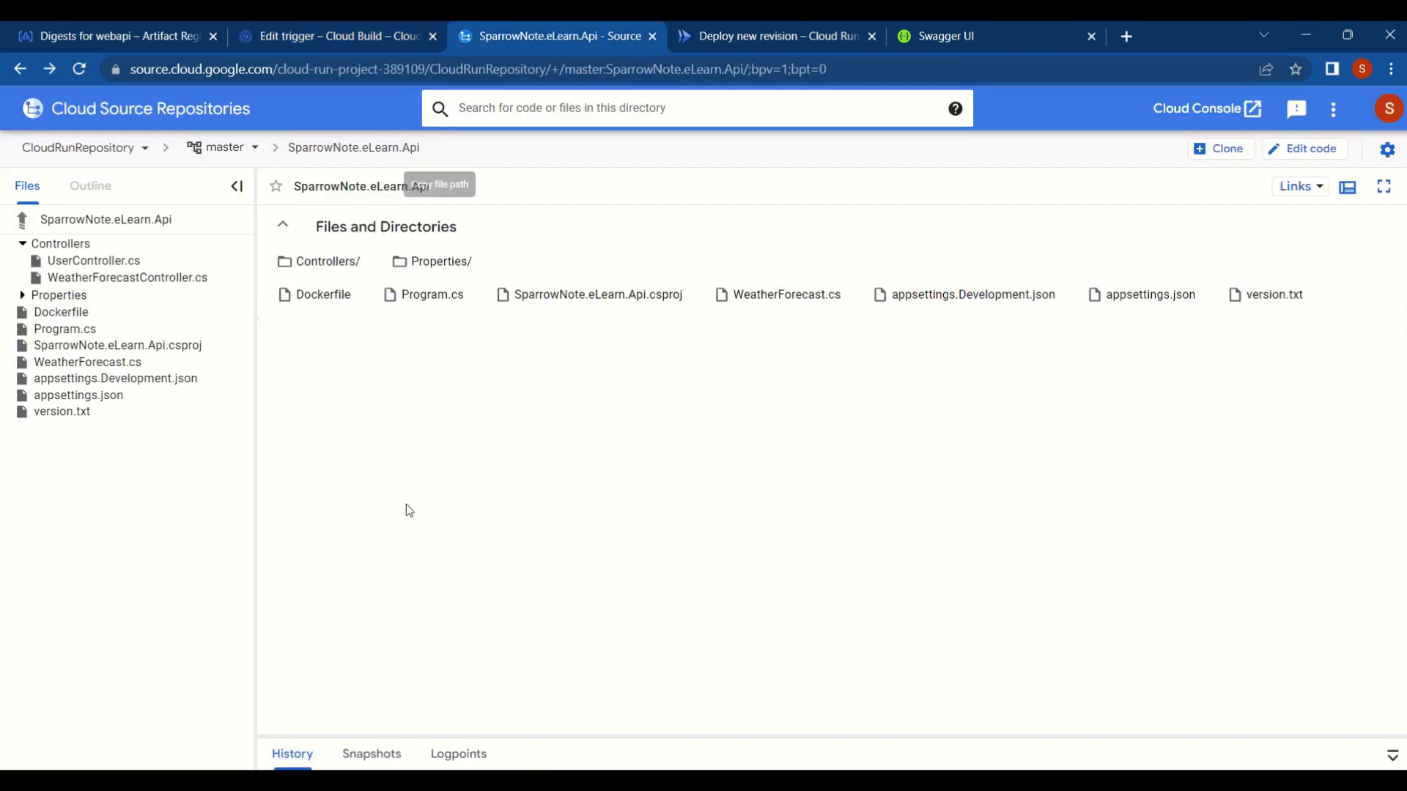
{"action": "left_click_drag", "start_coordinate": [424, 186], "coordinate": [285, 186]}
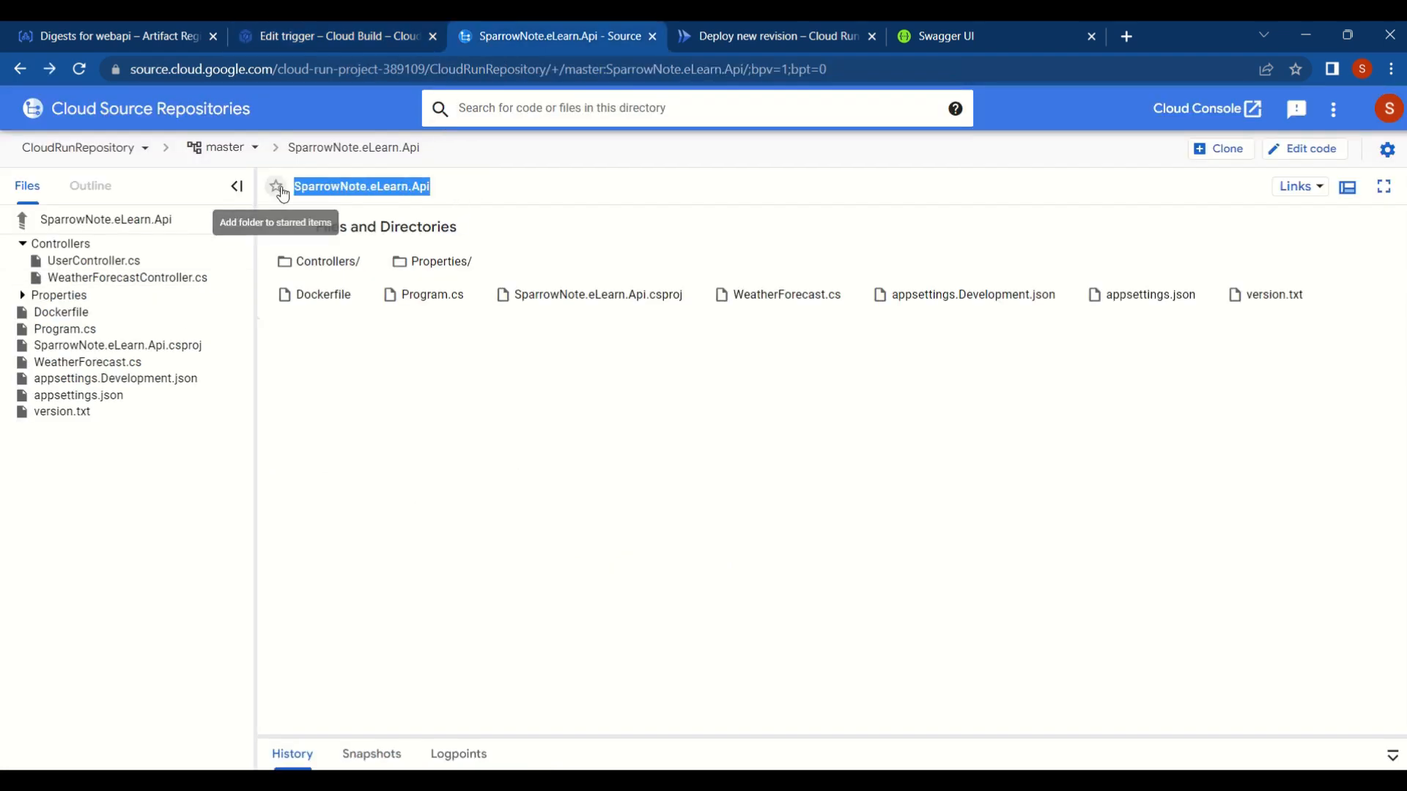
- Set the trigger's Cloud Build configuration file location to SparrowNote.eLearn.Api/cloudbuild.yaml and save the trigger
{"action": "left_click", "coordinate": [341, 36]}
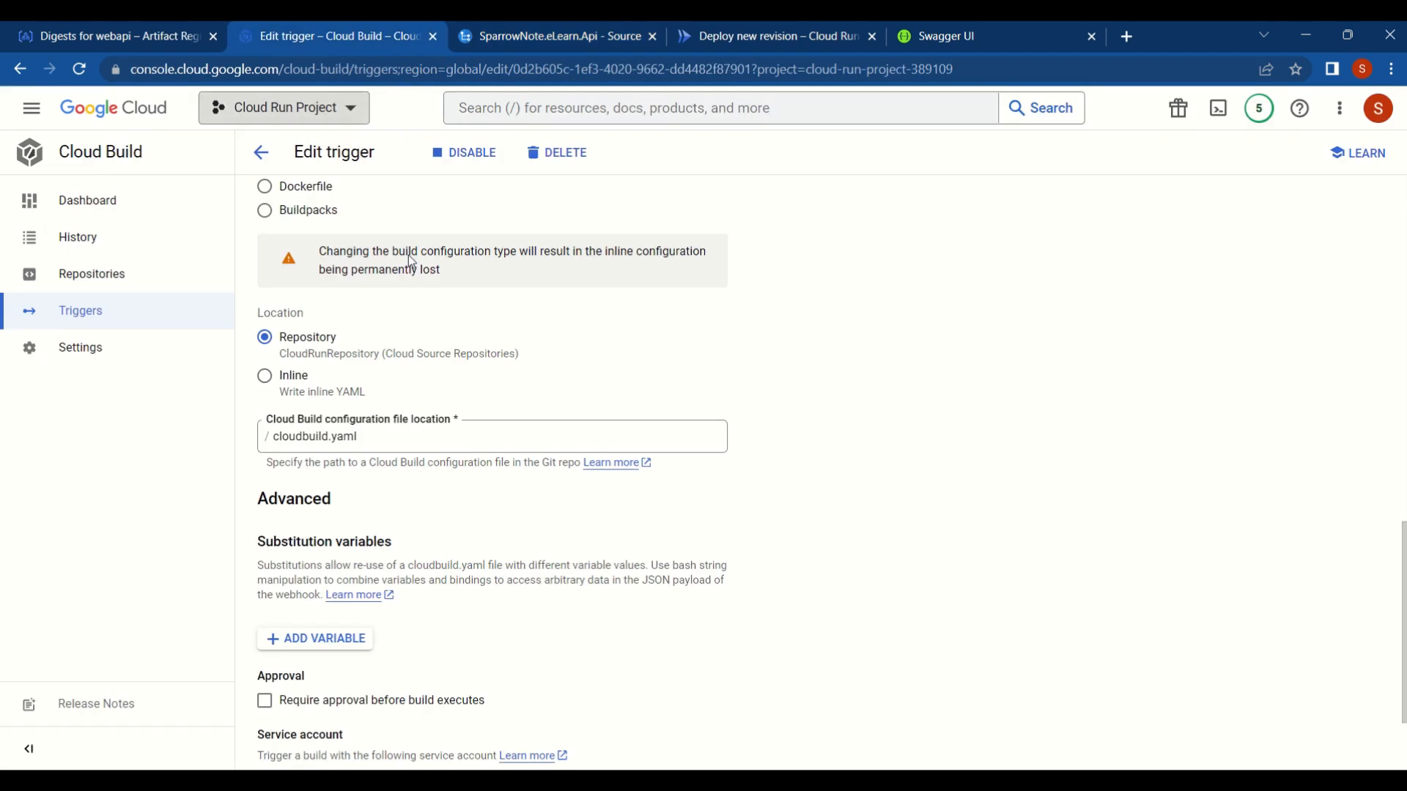
{"action": "left_click", "coordinate": [280, 437]}
{"action": "key", "text": "ctrl+v"}
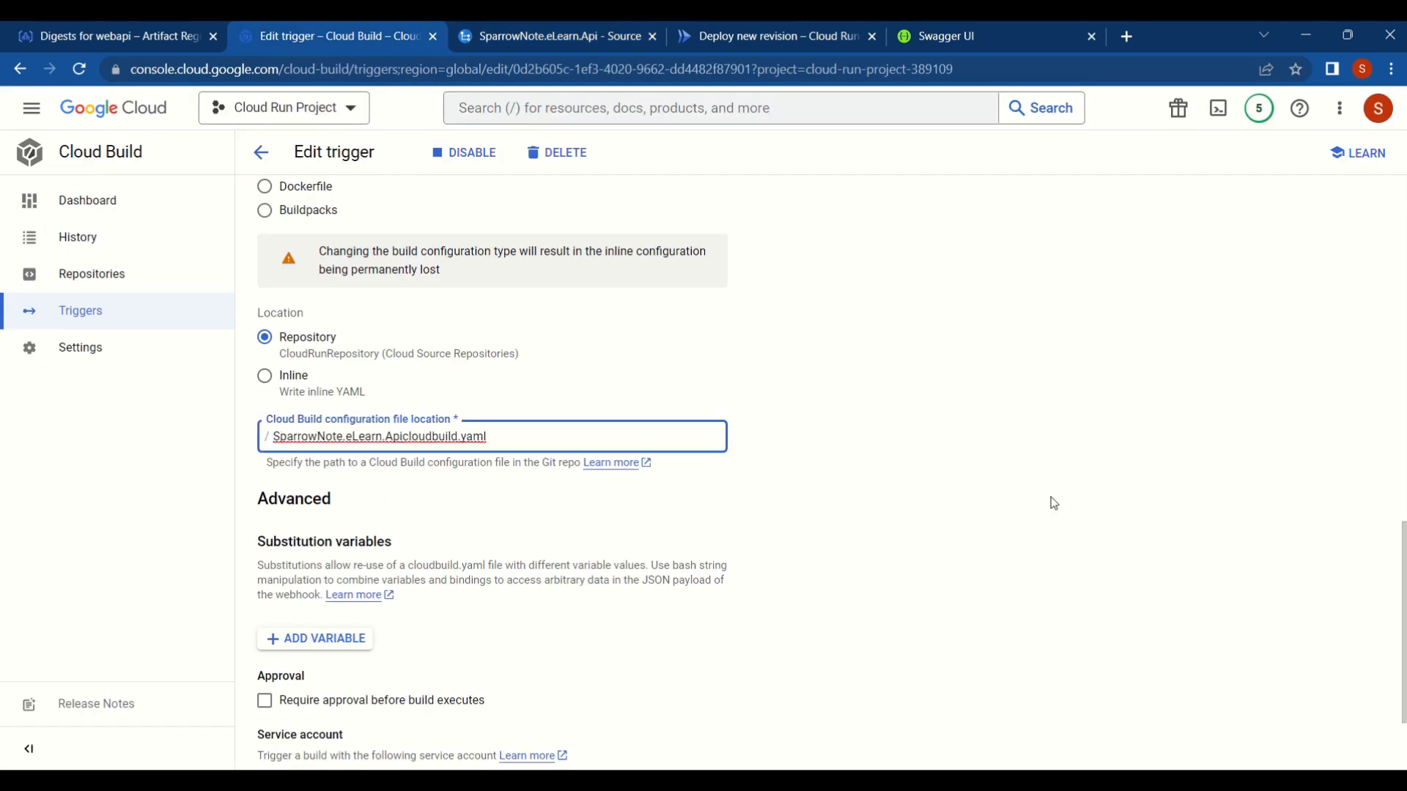
{"action": "type", "text": "/"}
{"action": "scroll", "coordinate": [979, 512], "scroll_direction": "down", "scroll_amount": 2}
{"action": "left_click", "coordinate": [288, 737]}
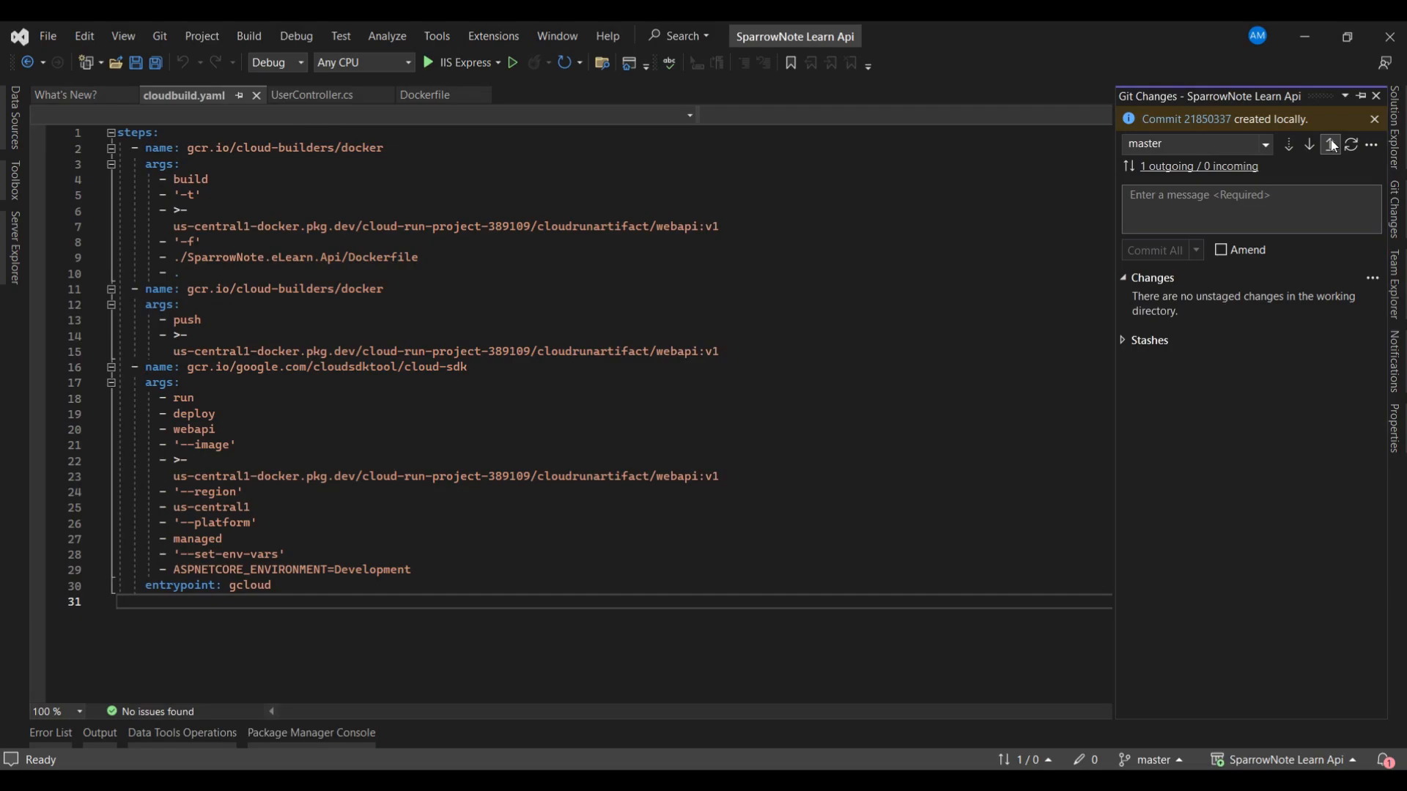
- Check the triggered build's details and open the webapi service's revisions in Cloud Run
{"action": "left_click", "coordinate": [1331, 145]}
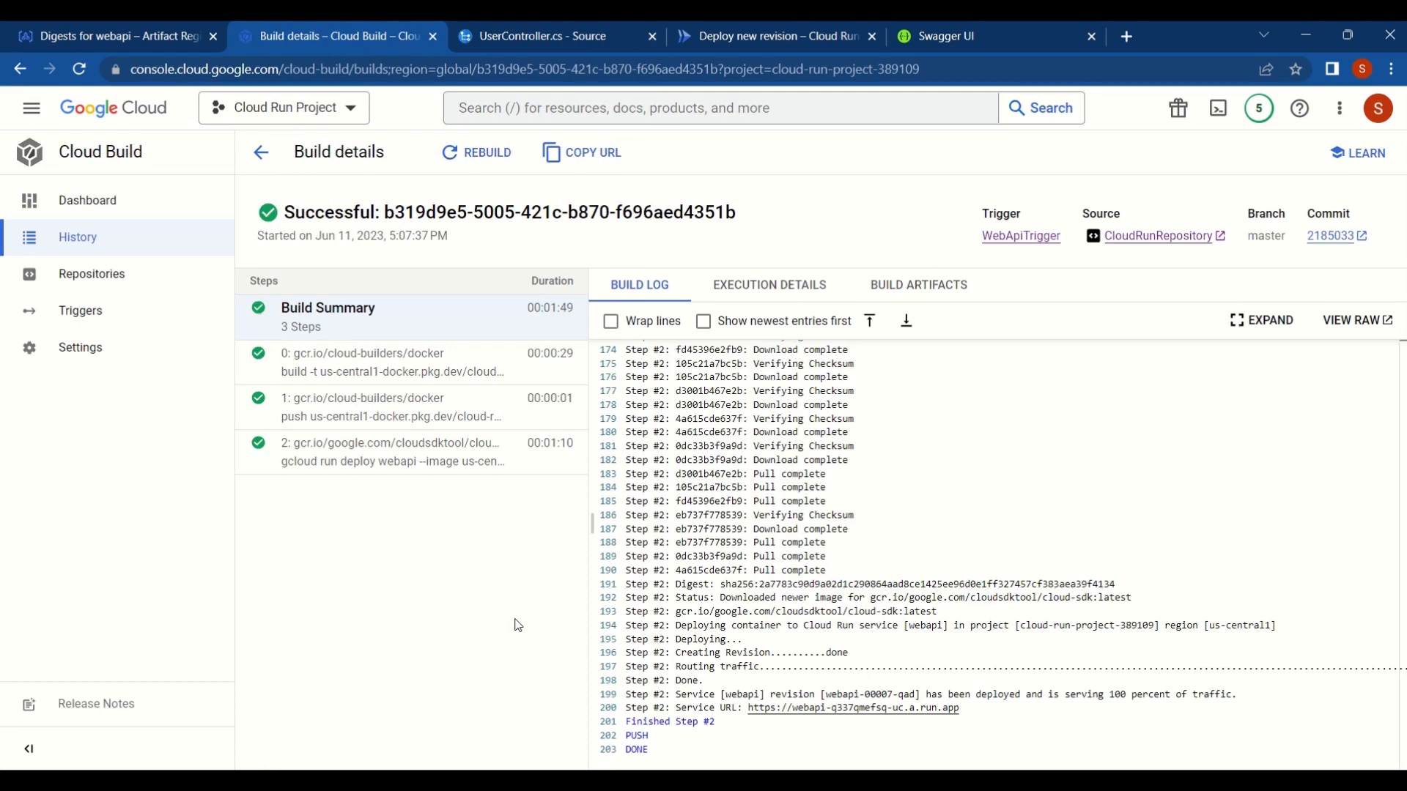
{"action": "left_click", "coordinate": [698, 33]}
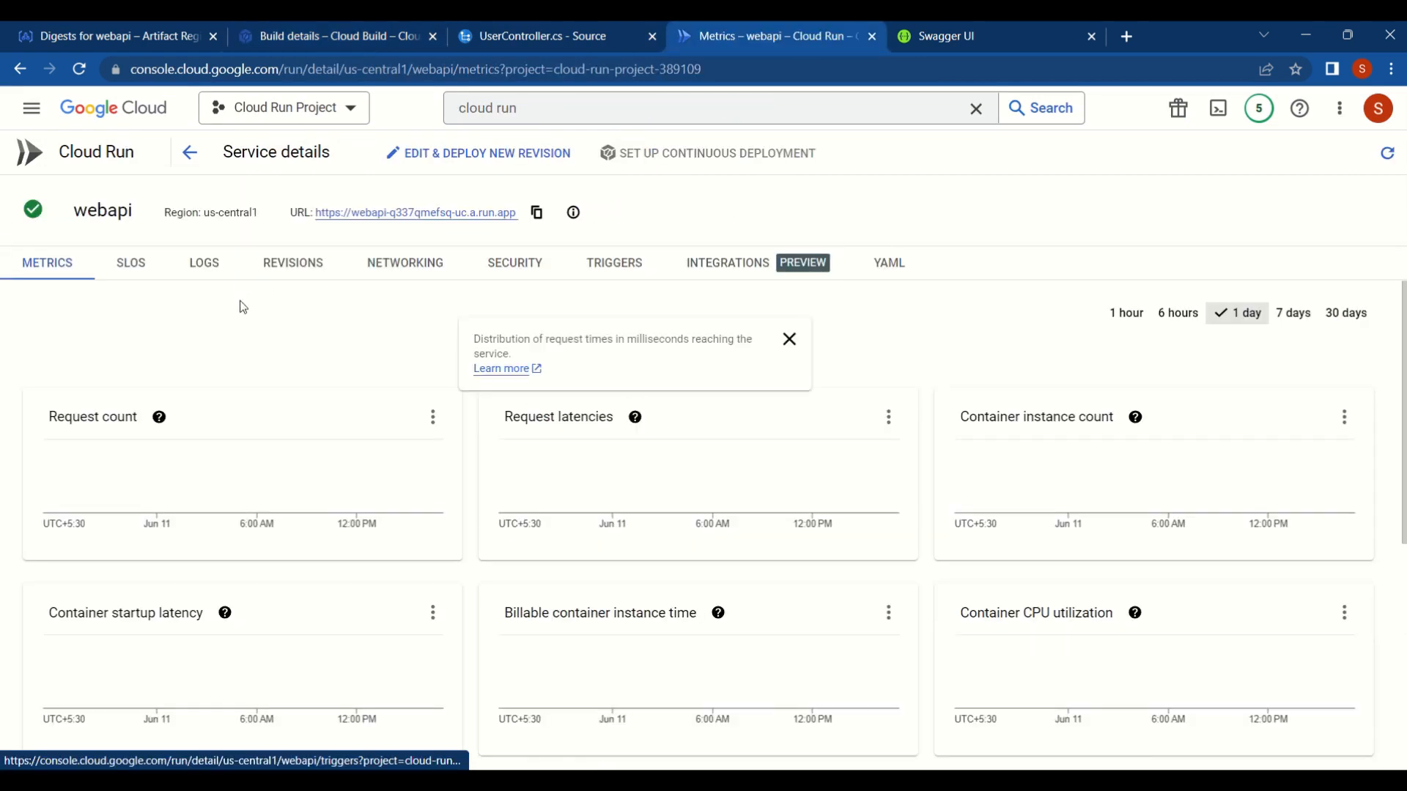
{"action": "left_click", "coordinate": [275, 265]}
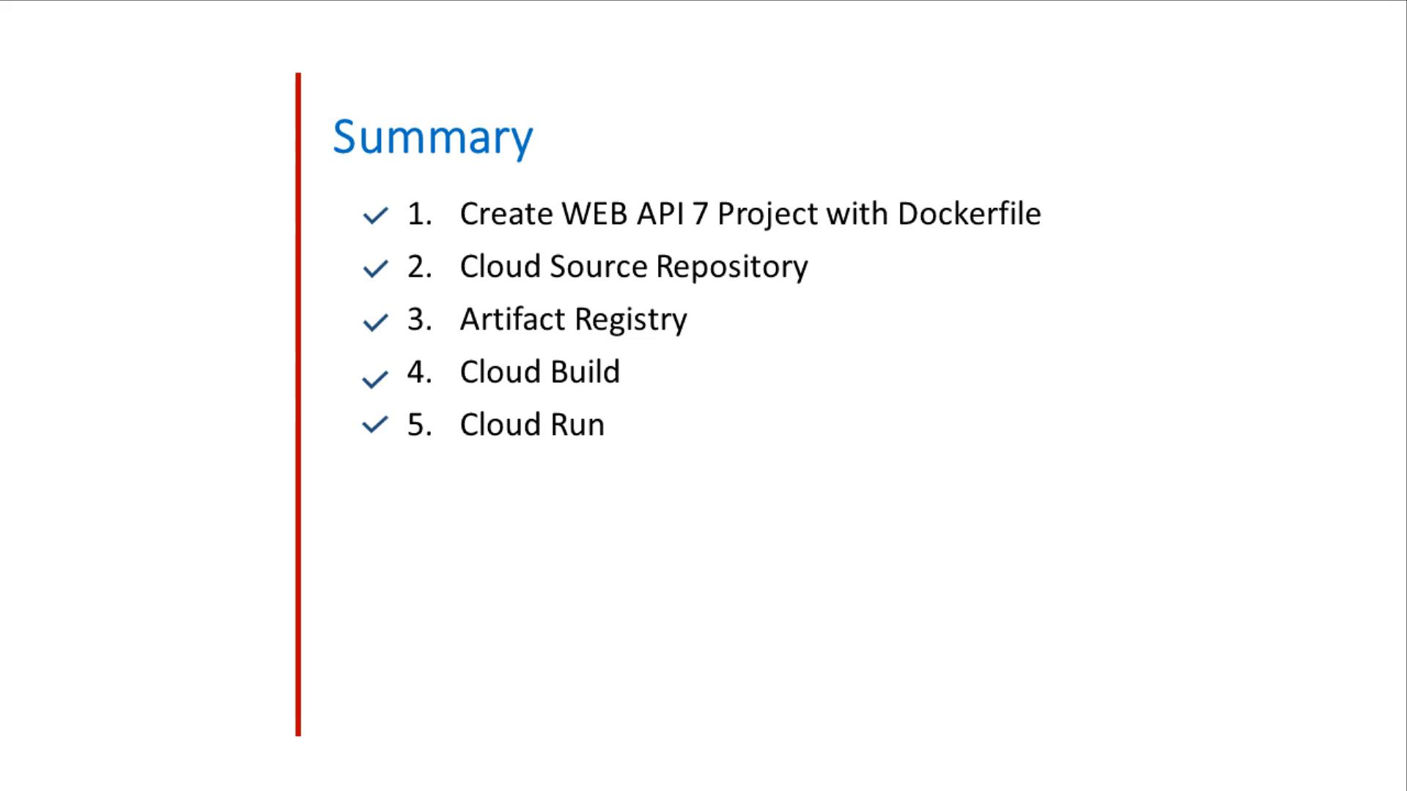
{"action": "key", "text": "Right"}
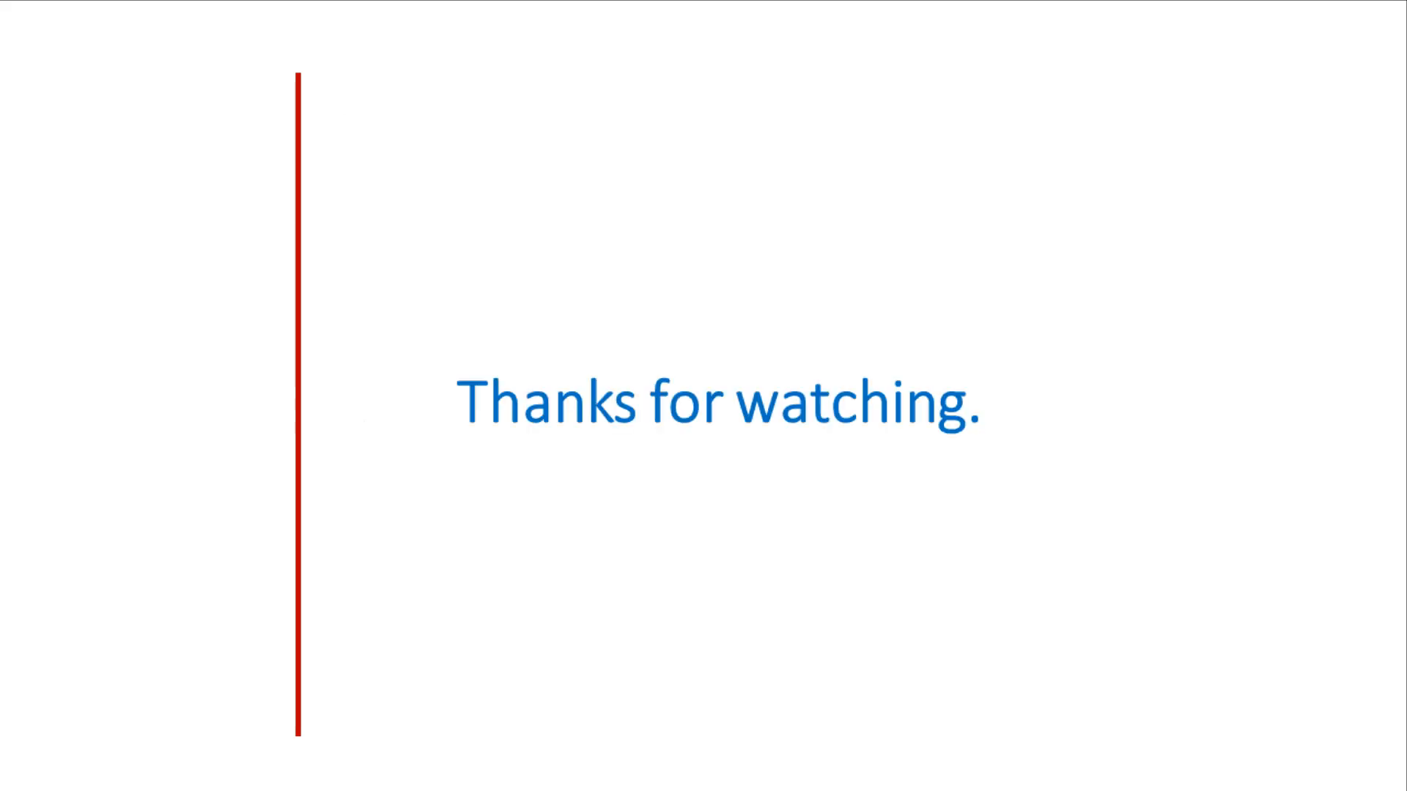